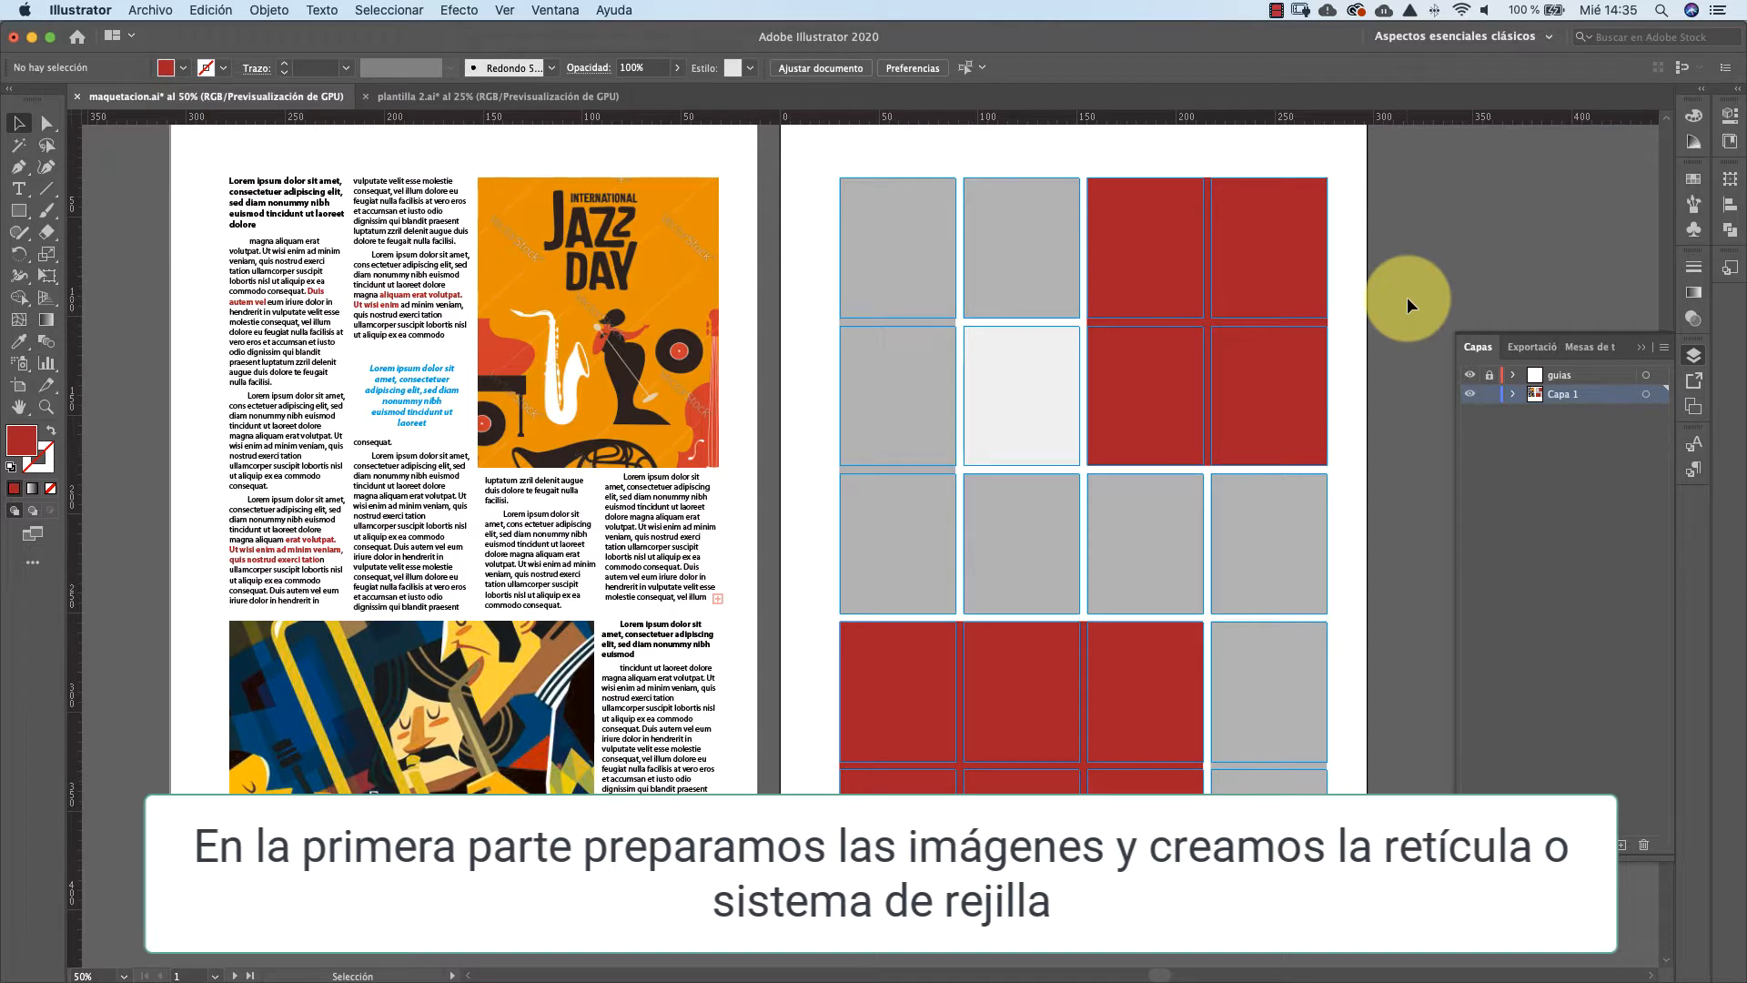
Place the Fillmore Jazz Festival poster from the img folder as a linked image on the grid page
{"action": "left_click", "coordinate": [1641, 347]}
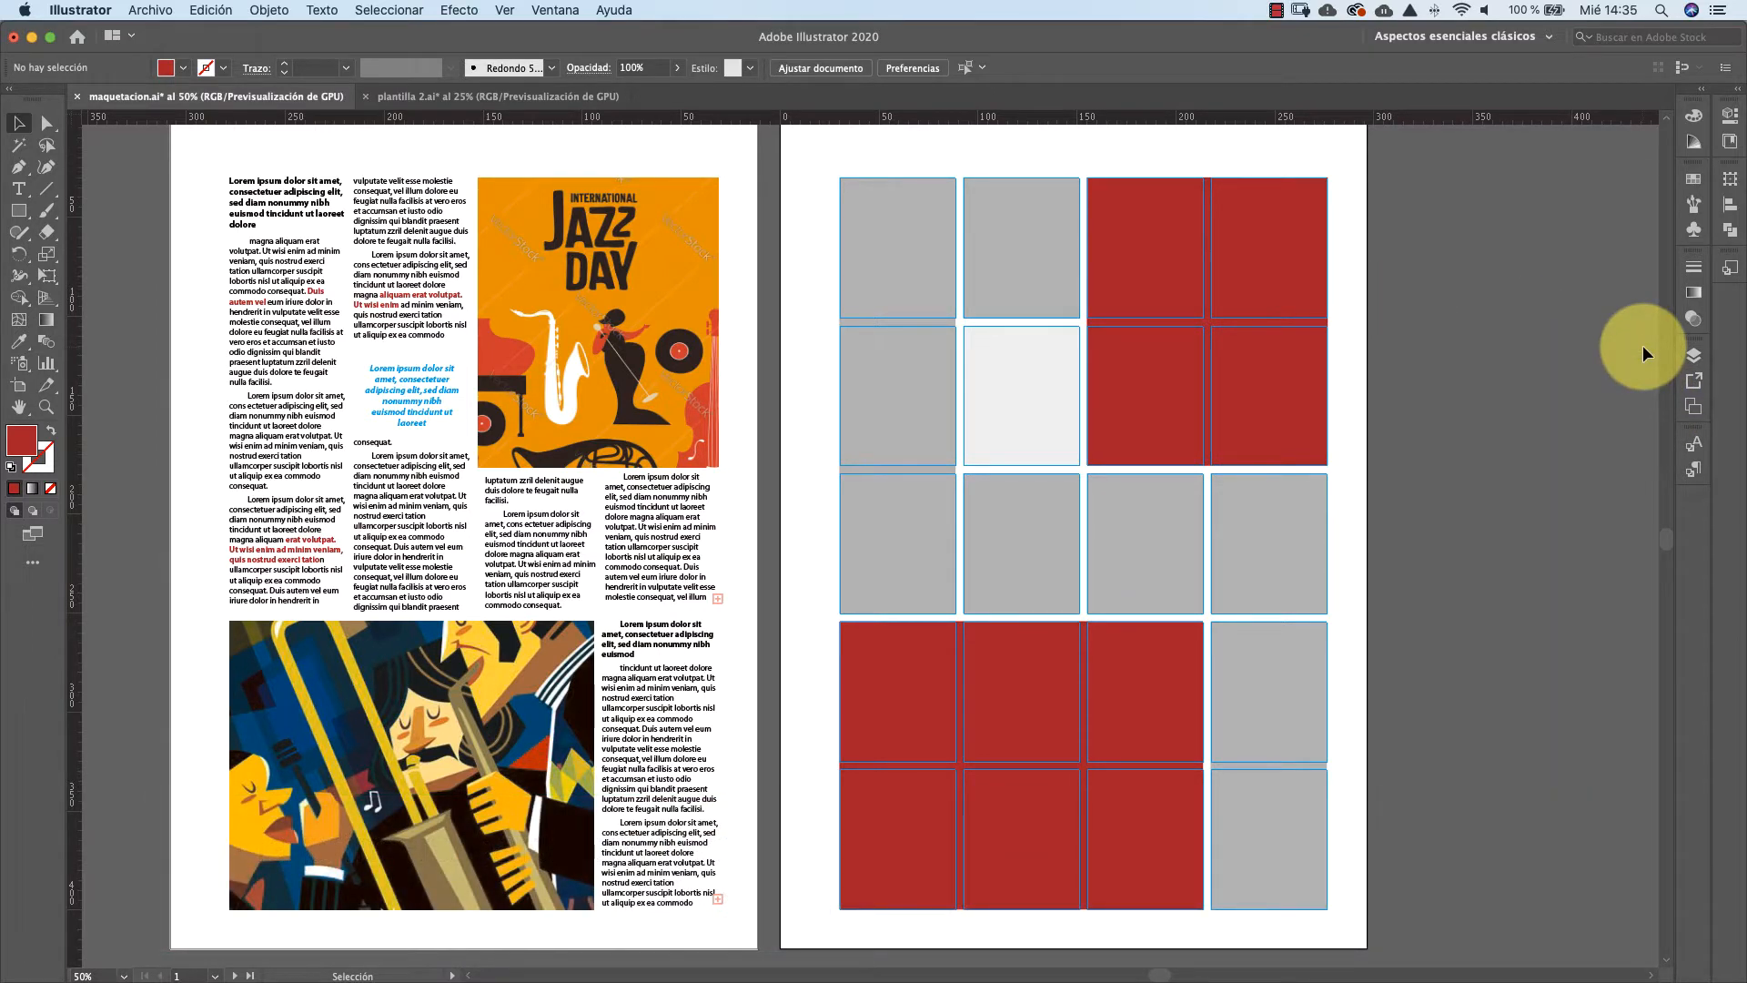
{"action": "left_click", "coordinate": [150, 10]}
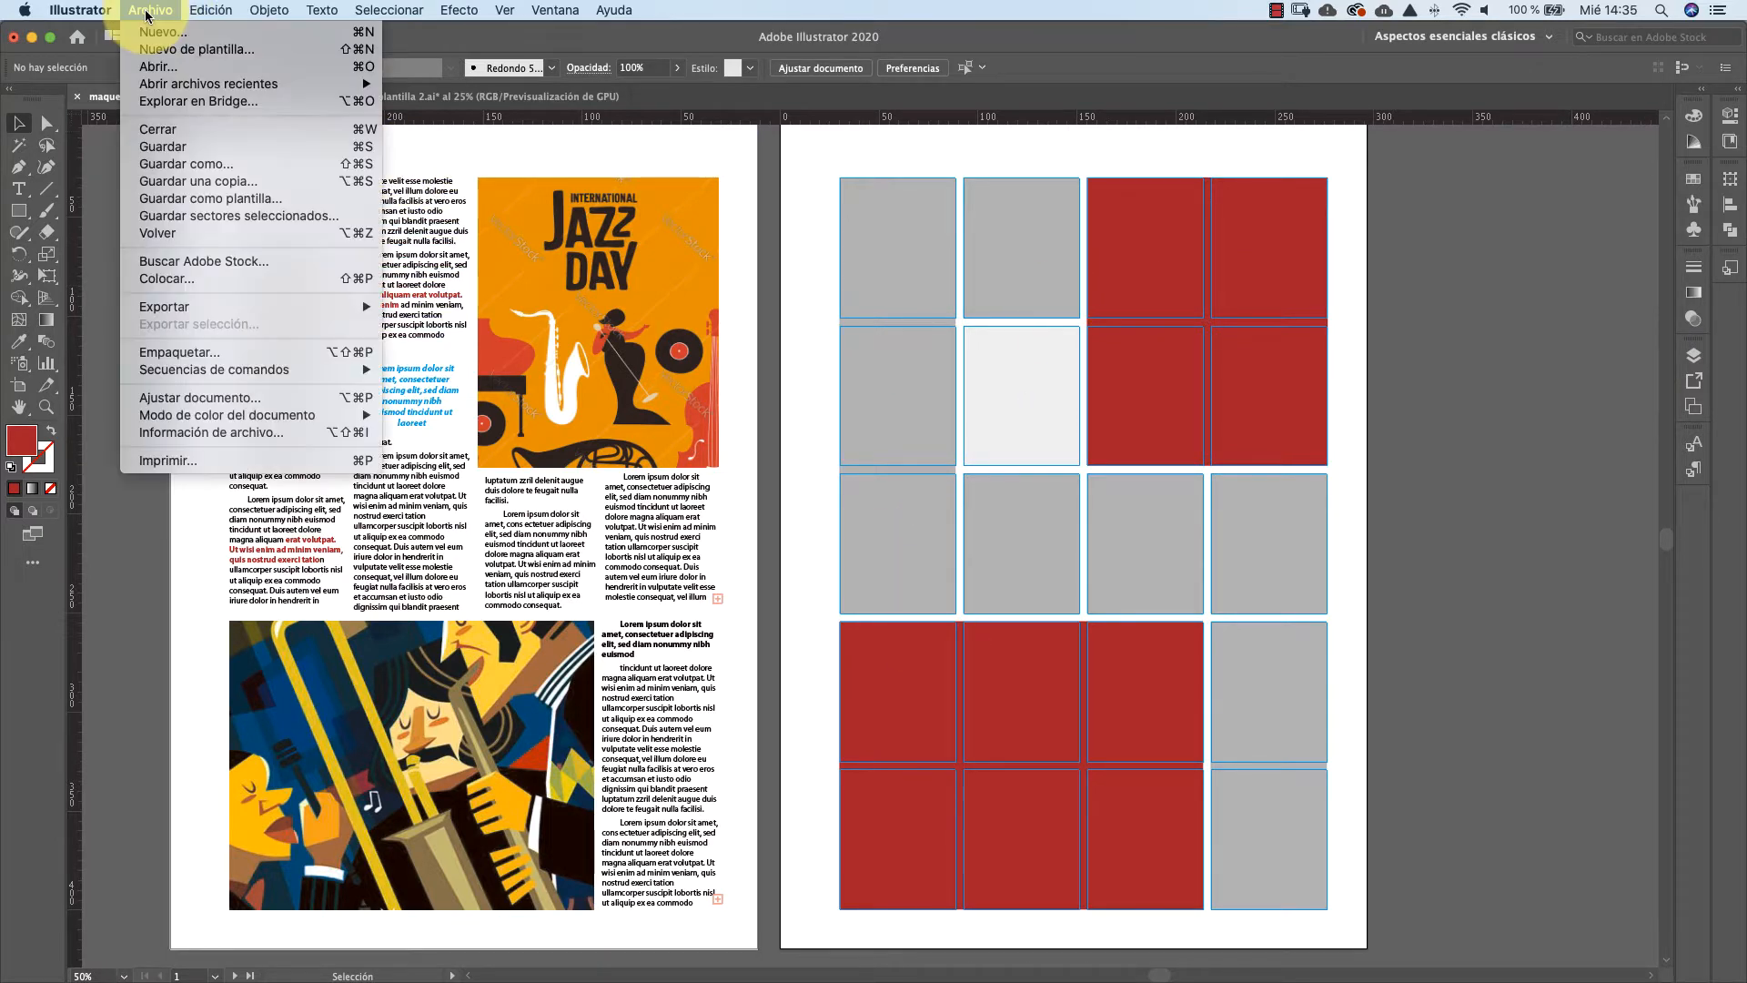
{"action": "left_click", "coordinate": [182, 280]}
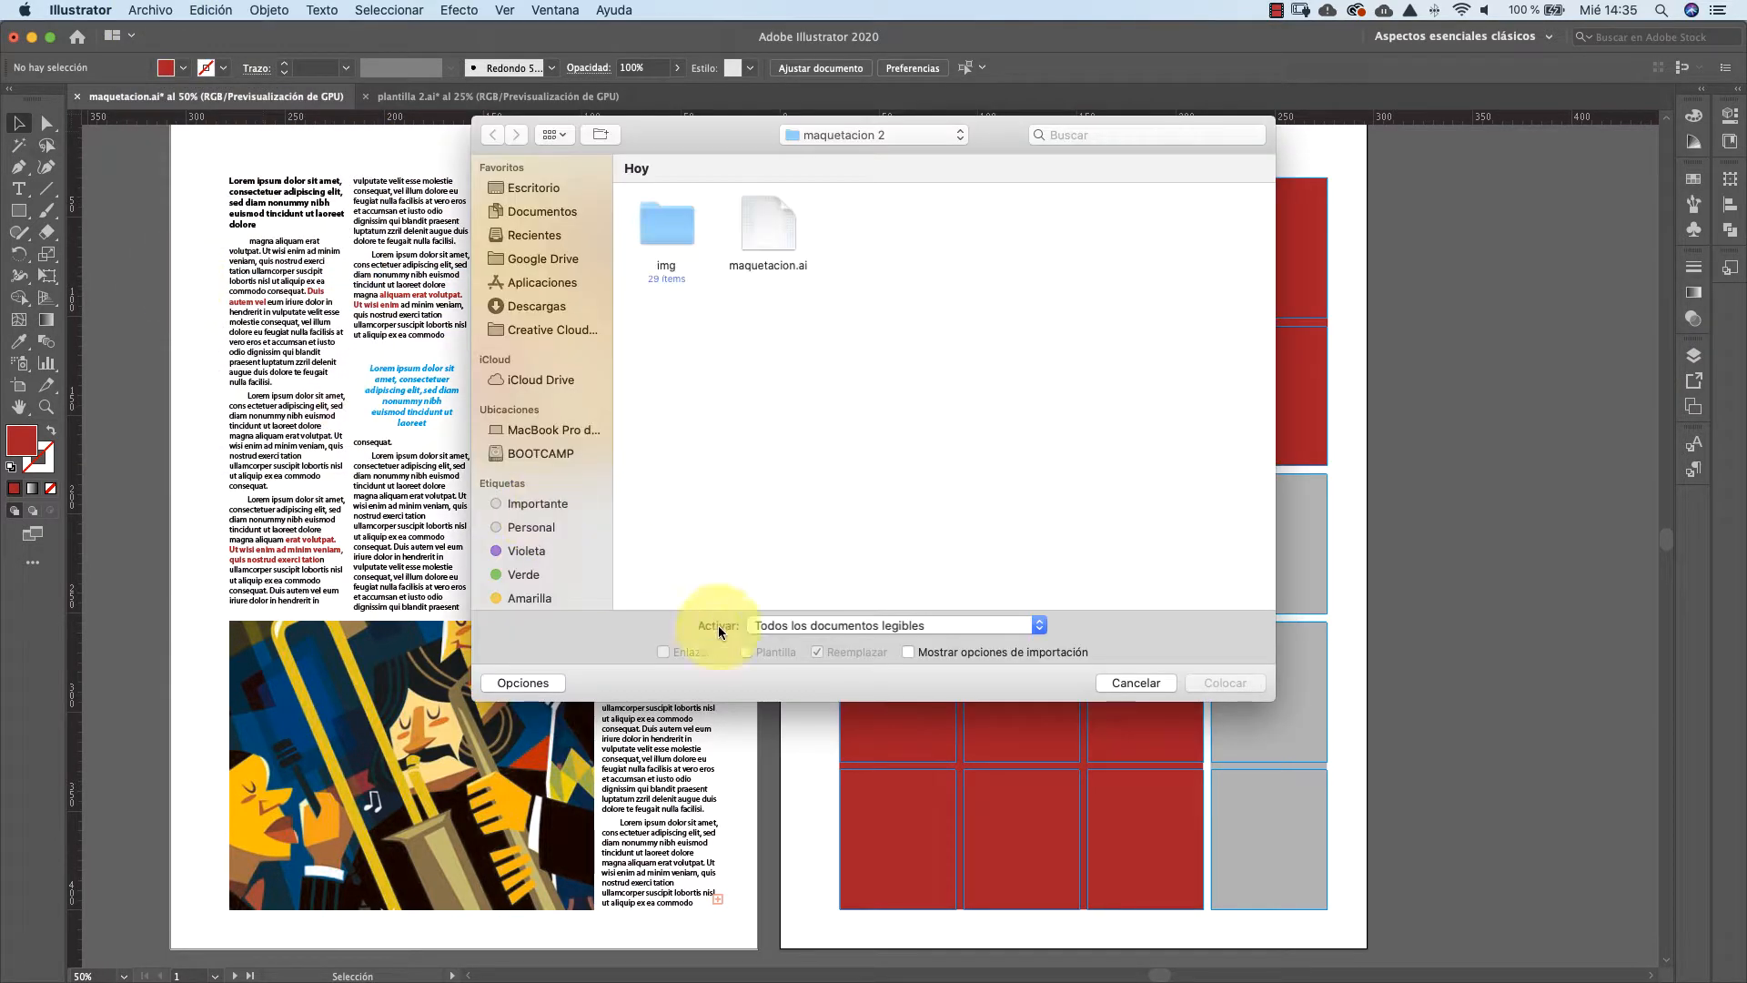
{"action": "double_click", "coordinate": [671, 228]}
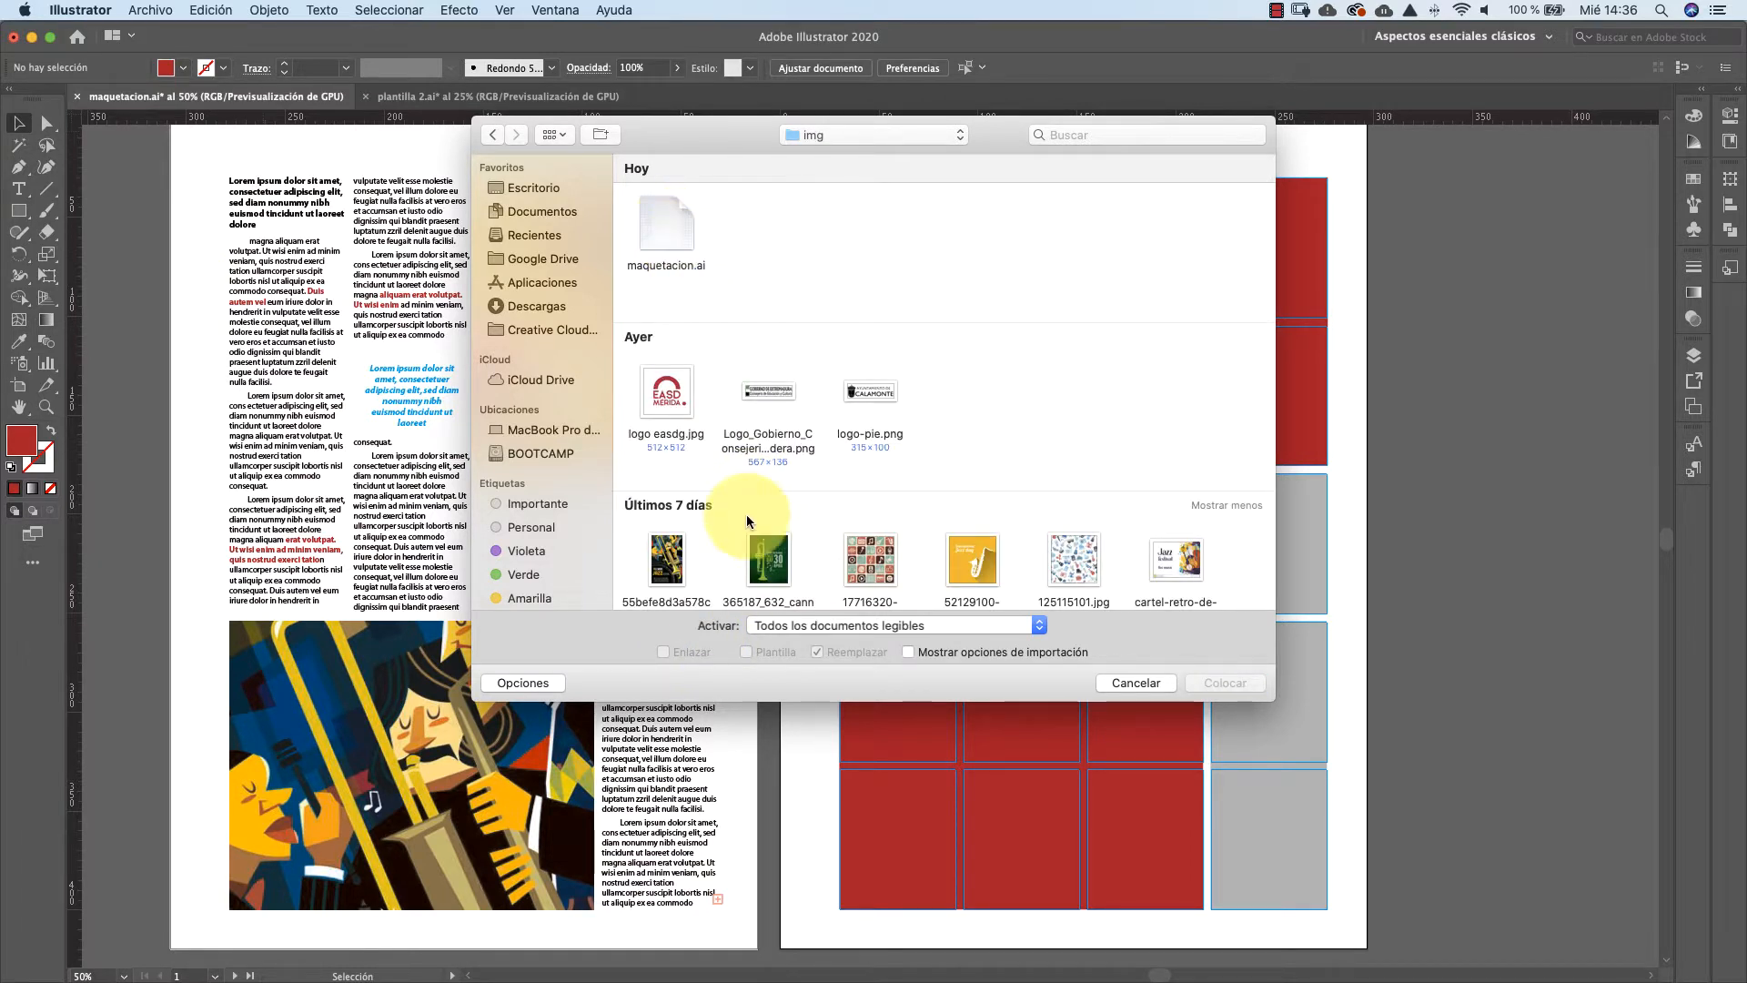
{"action": "left_click", "coordinate": [667, 560]}
{"action": "left_click", "coordinate": [662, 651]}
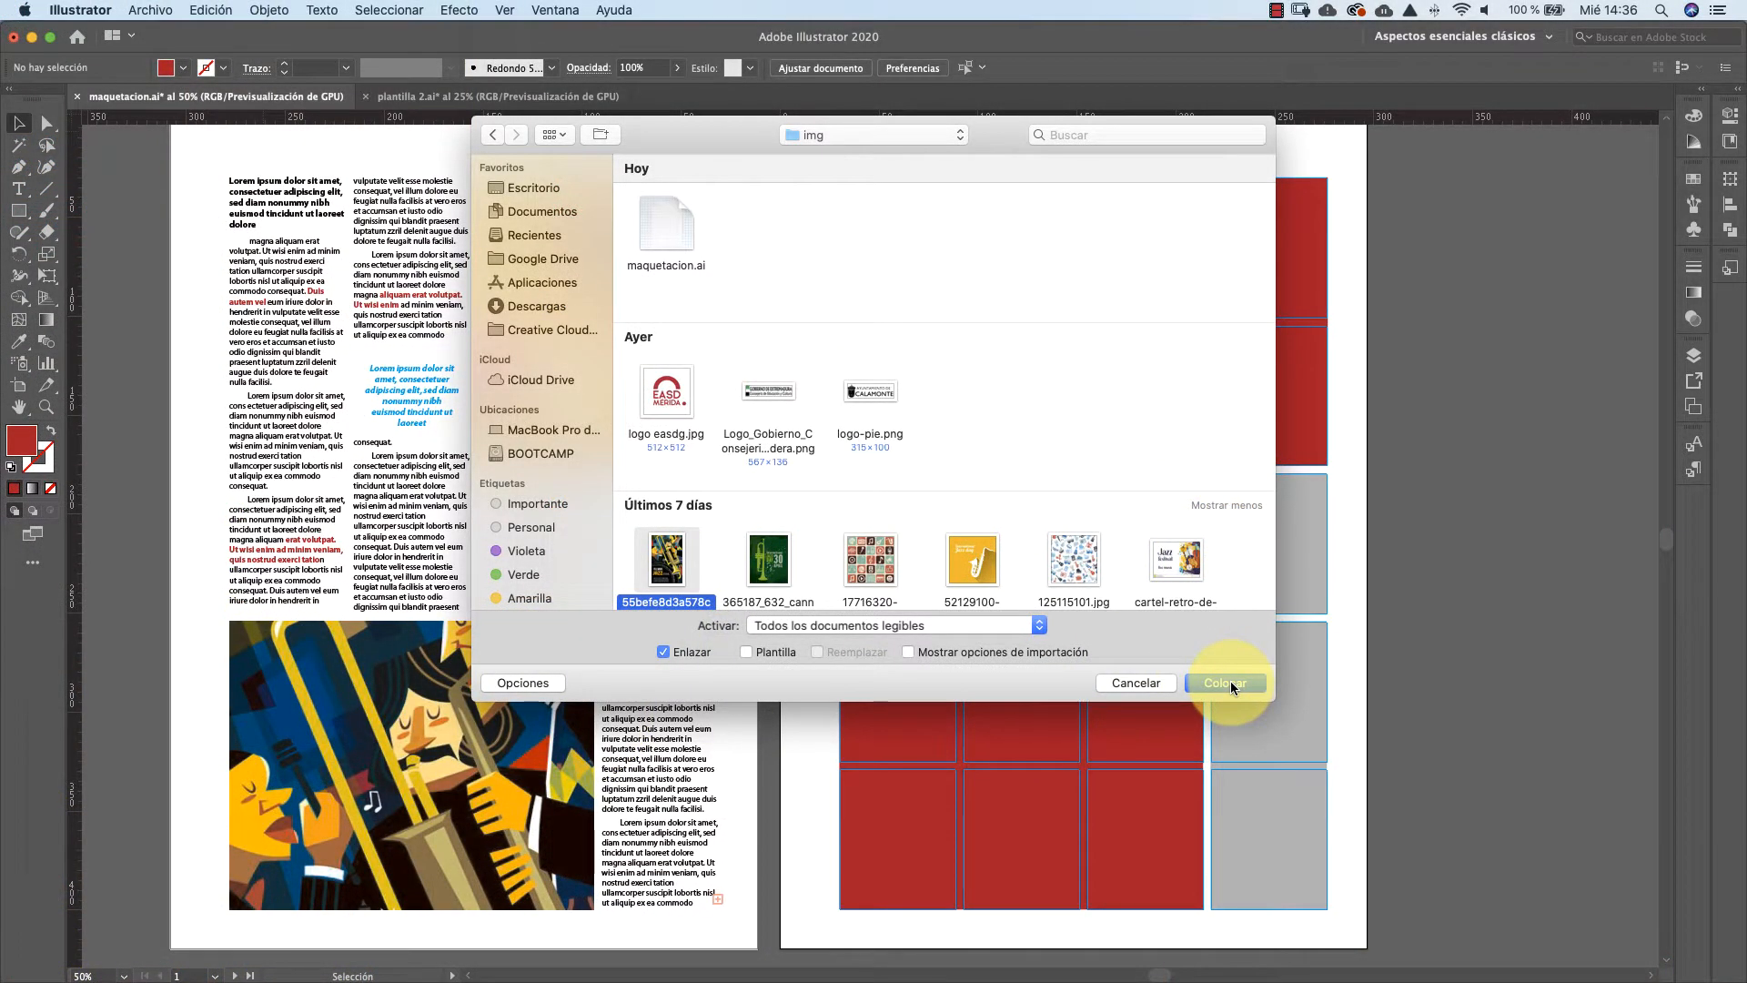
{"action": "left_click", "coordinate": [1228, 683]}
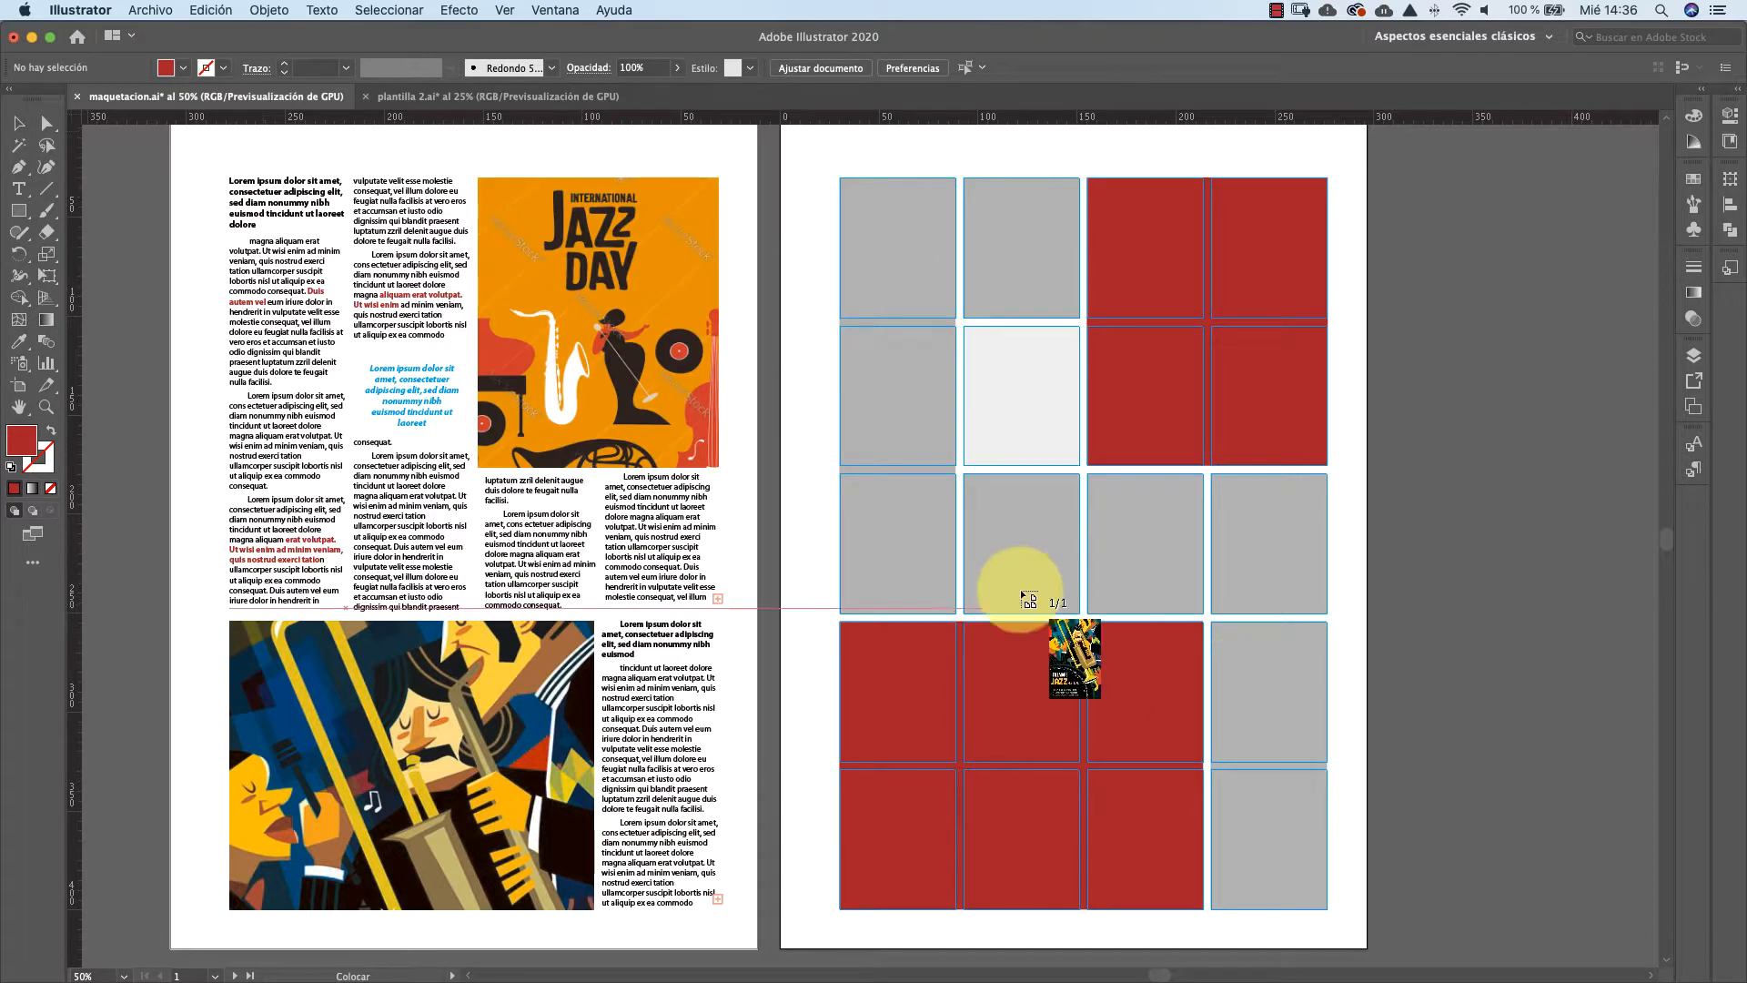
{"action": "left_click", "coordinate": [791, 536]}
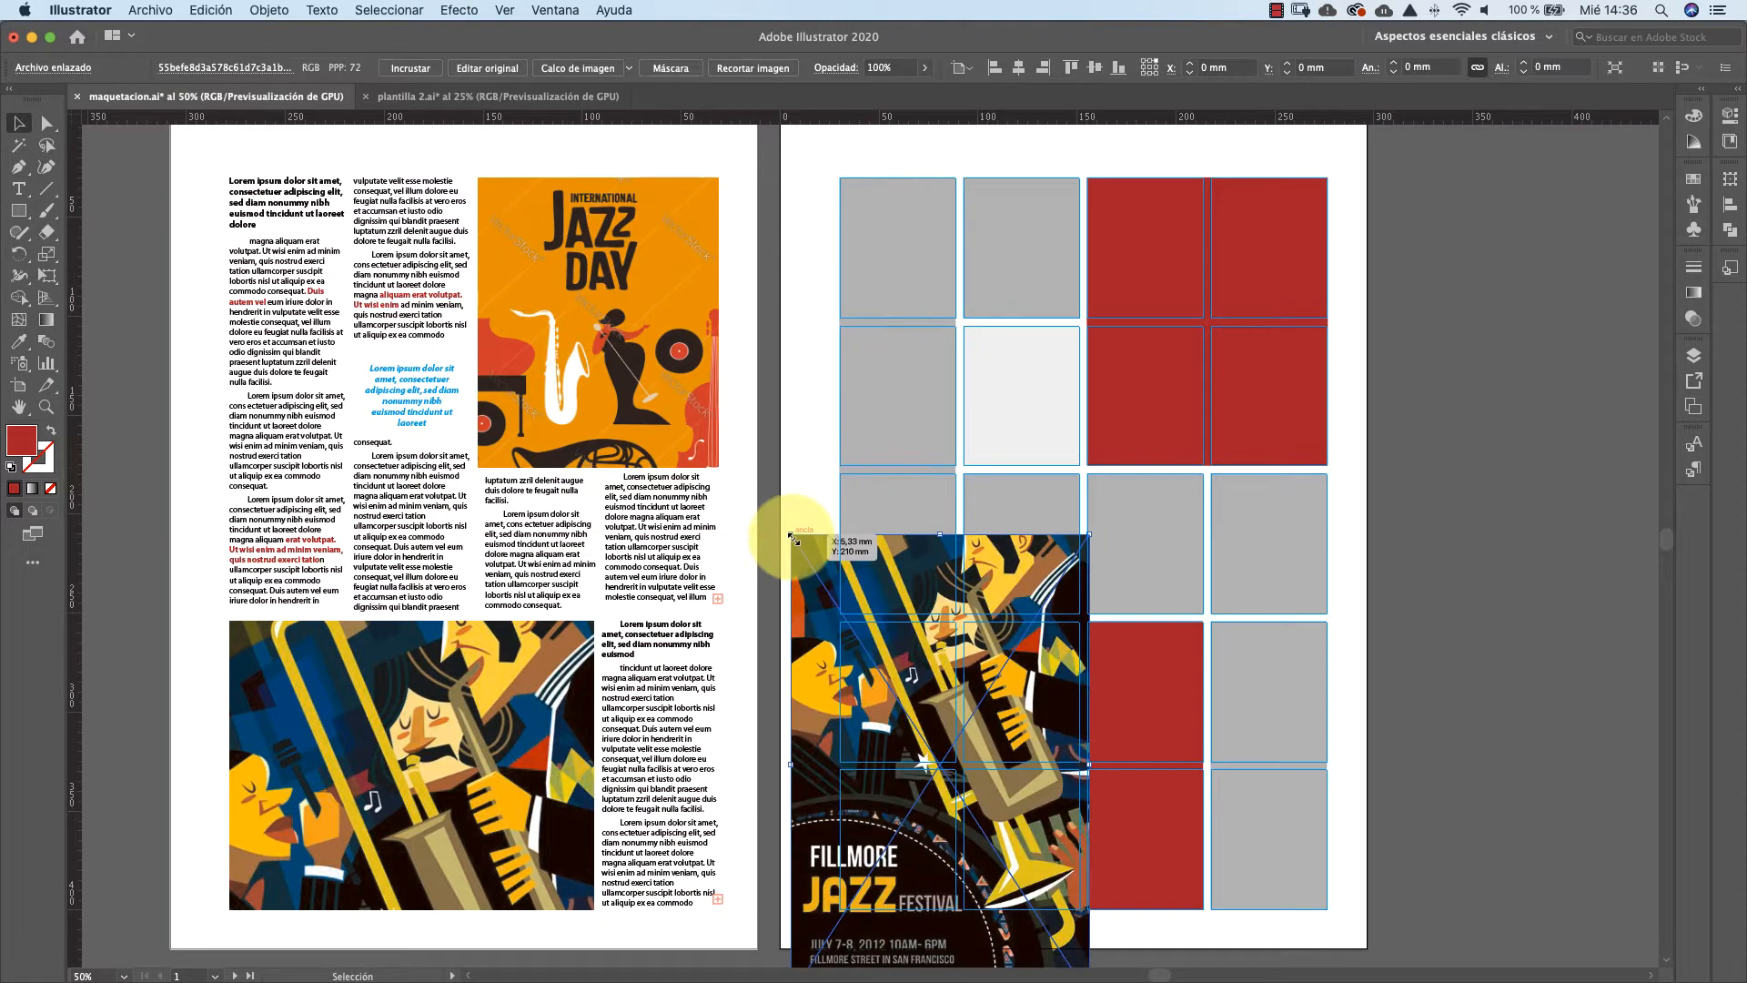
Enlarge the Fillmore poster to about 198 × 306 mm and position it so it covers the lower red block
{"action": "scroll", "coordinate": [797, 537], "scroll_direction": "down", "scroll_amount": 5}
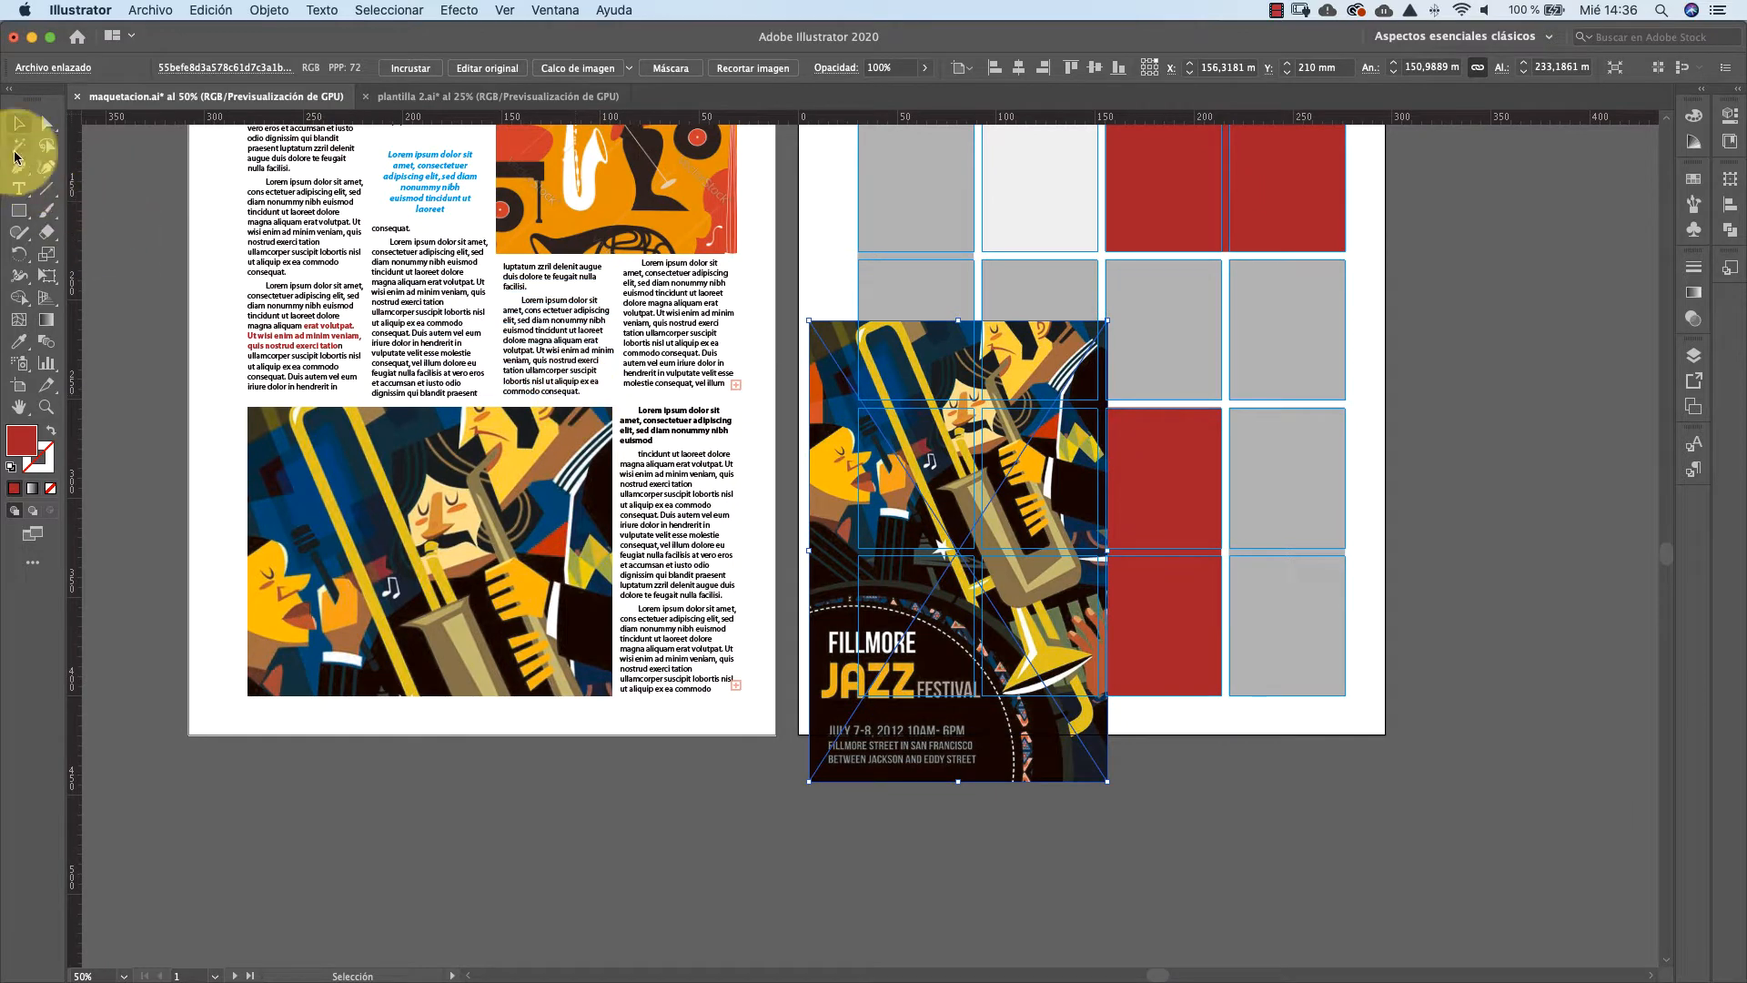
{"action": "left_click", "coordinate": [953, 597]}
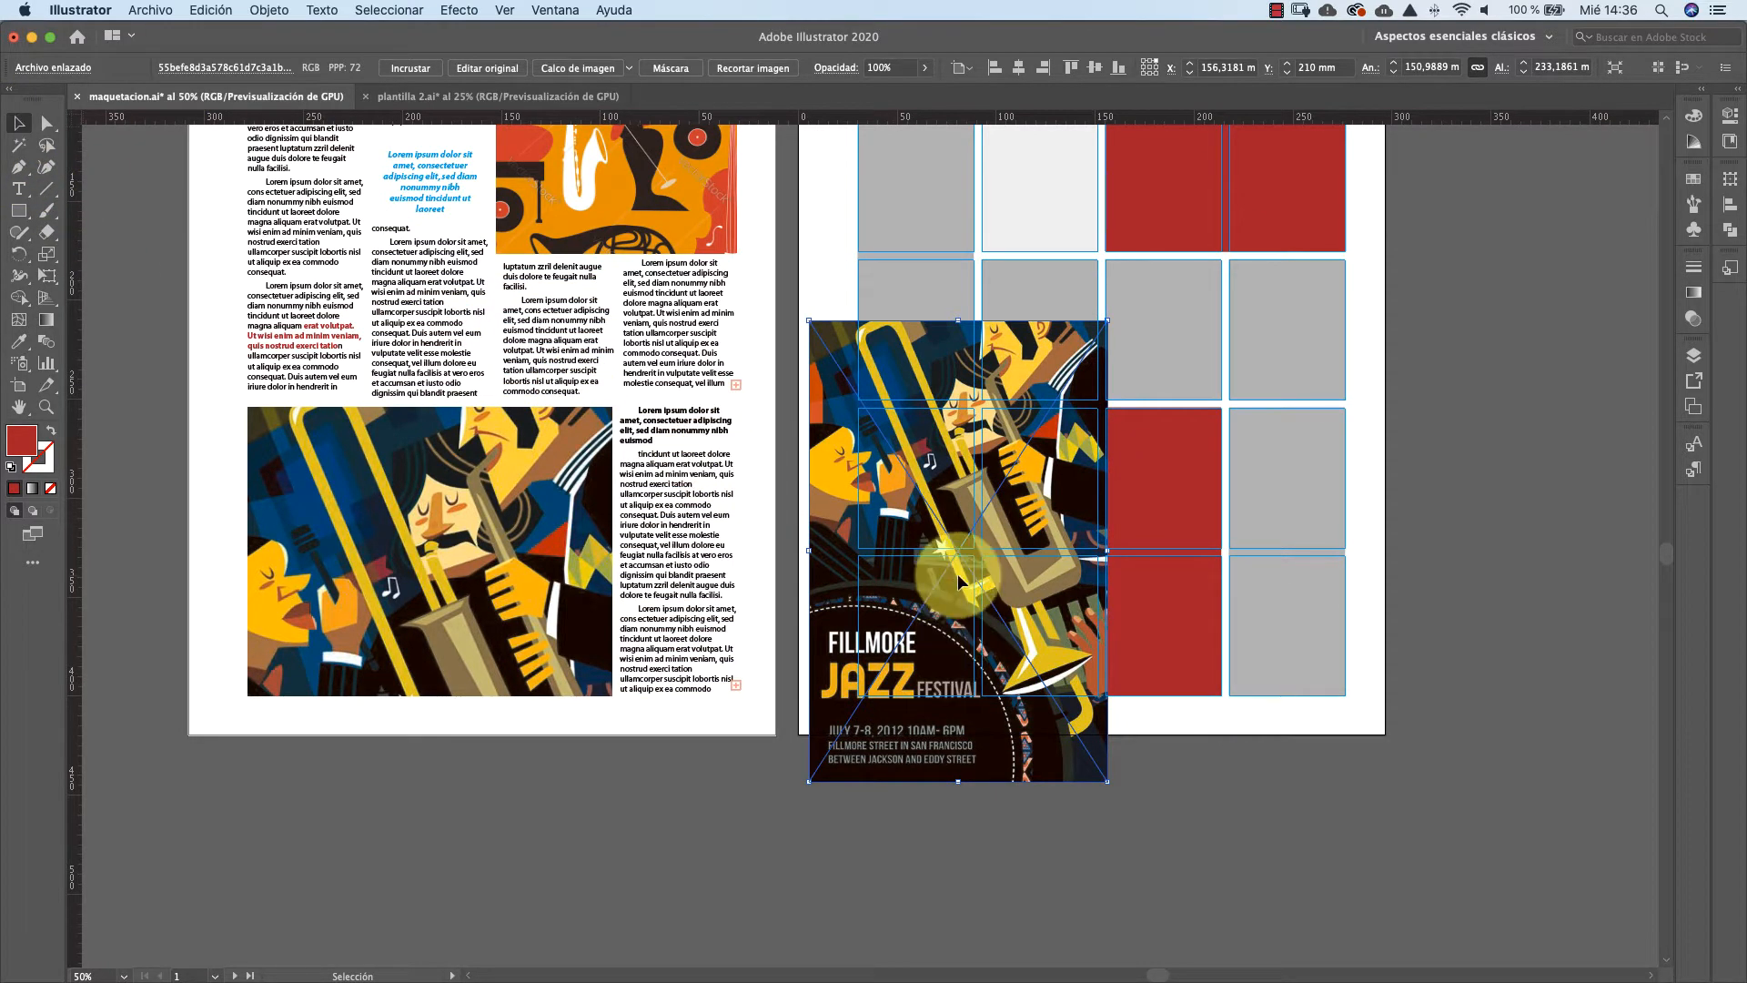
{"action": "left_click_drag", "start_coordinate": [957, 573], "coordinate": [985, 648]}
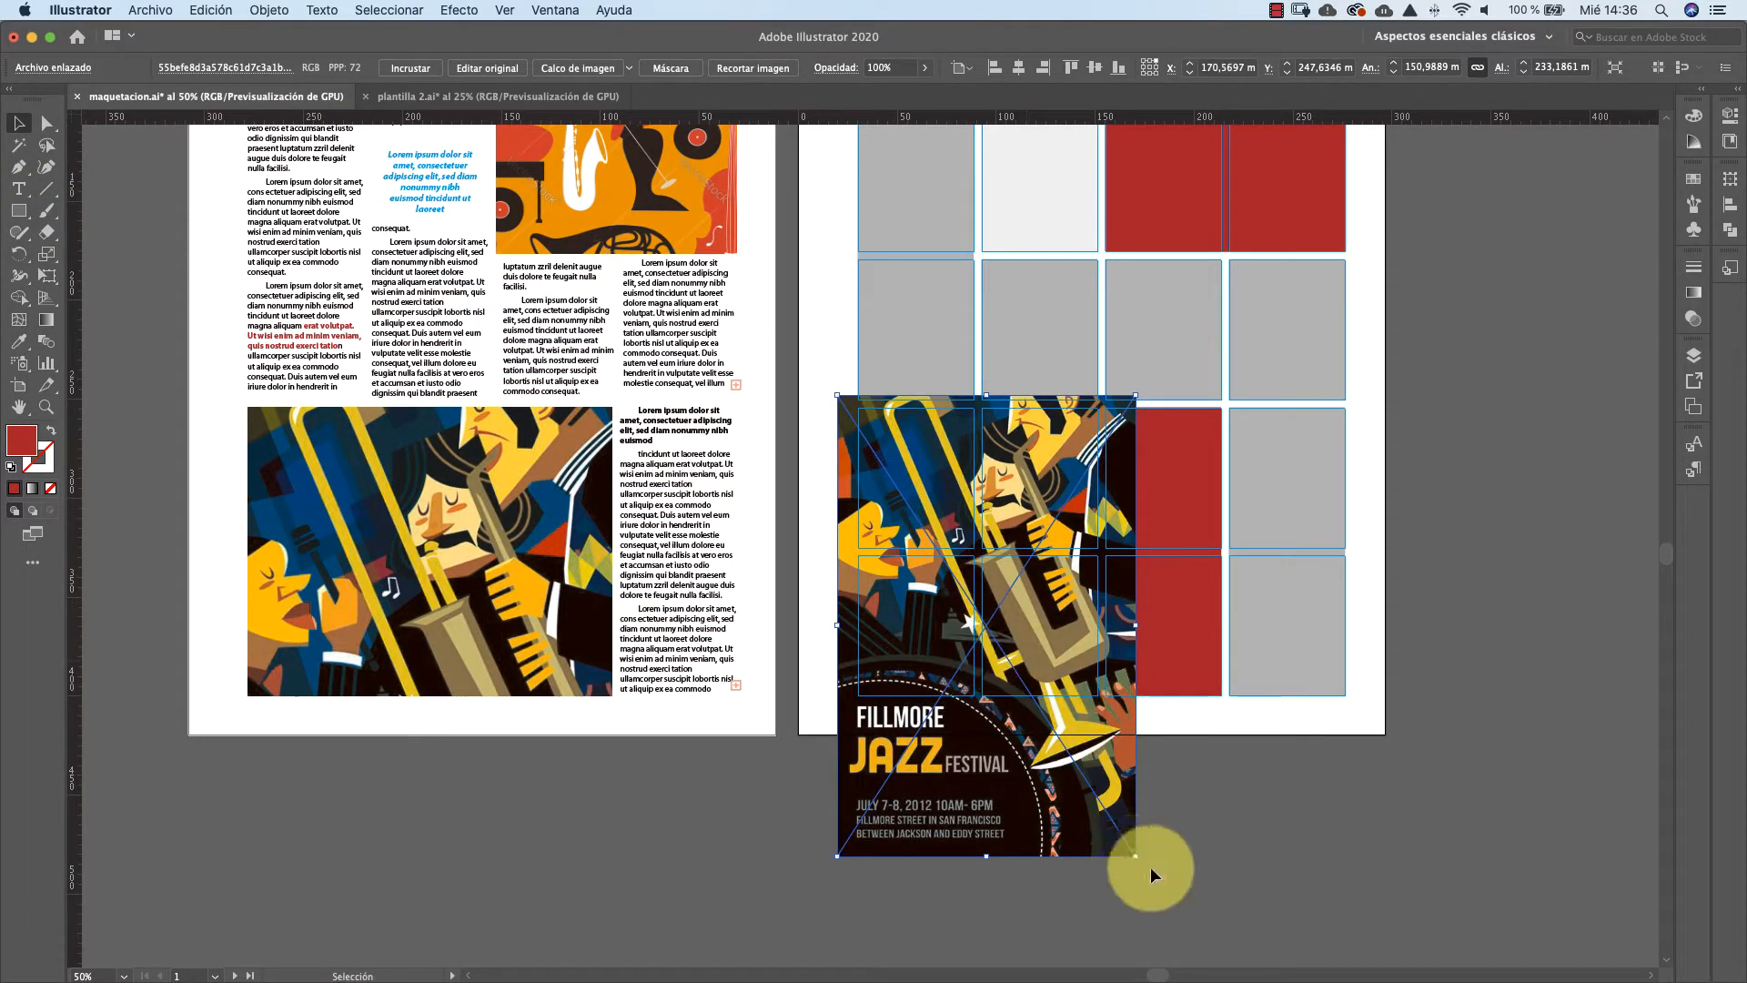
{"action": "left_click_drag", "start_coordinate": [1137, 860], "coordinate": [1231, 887]}
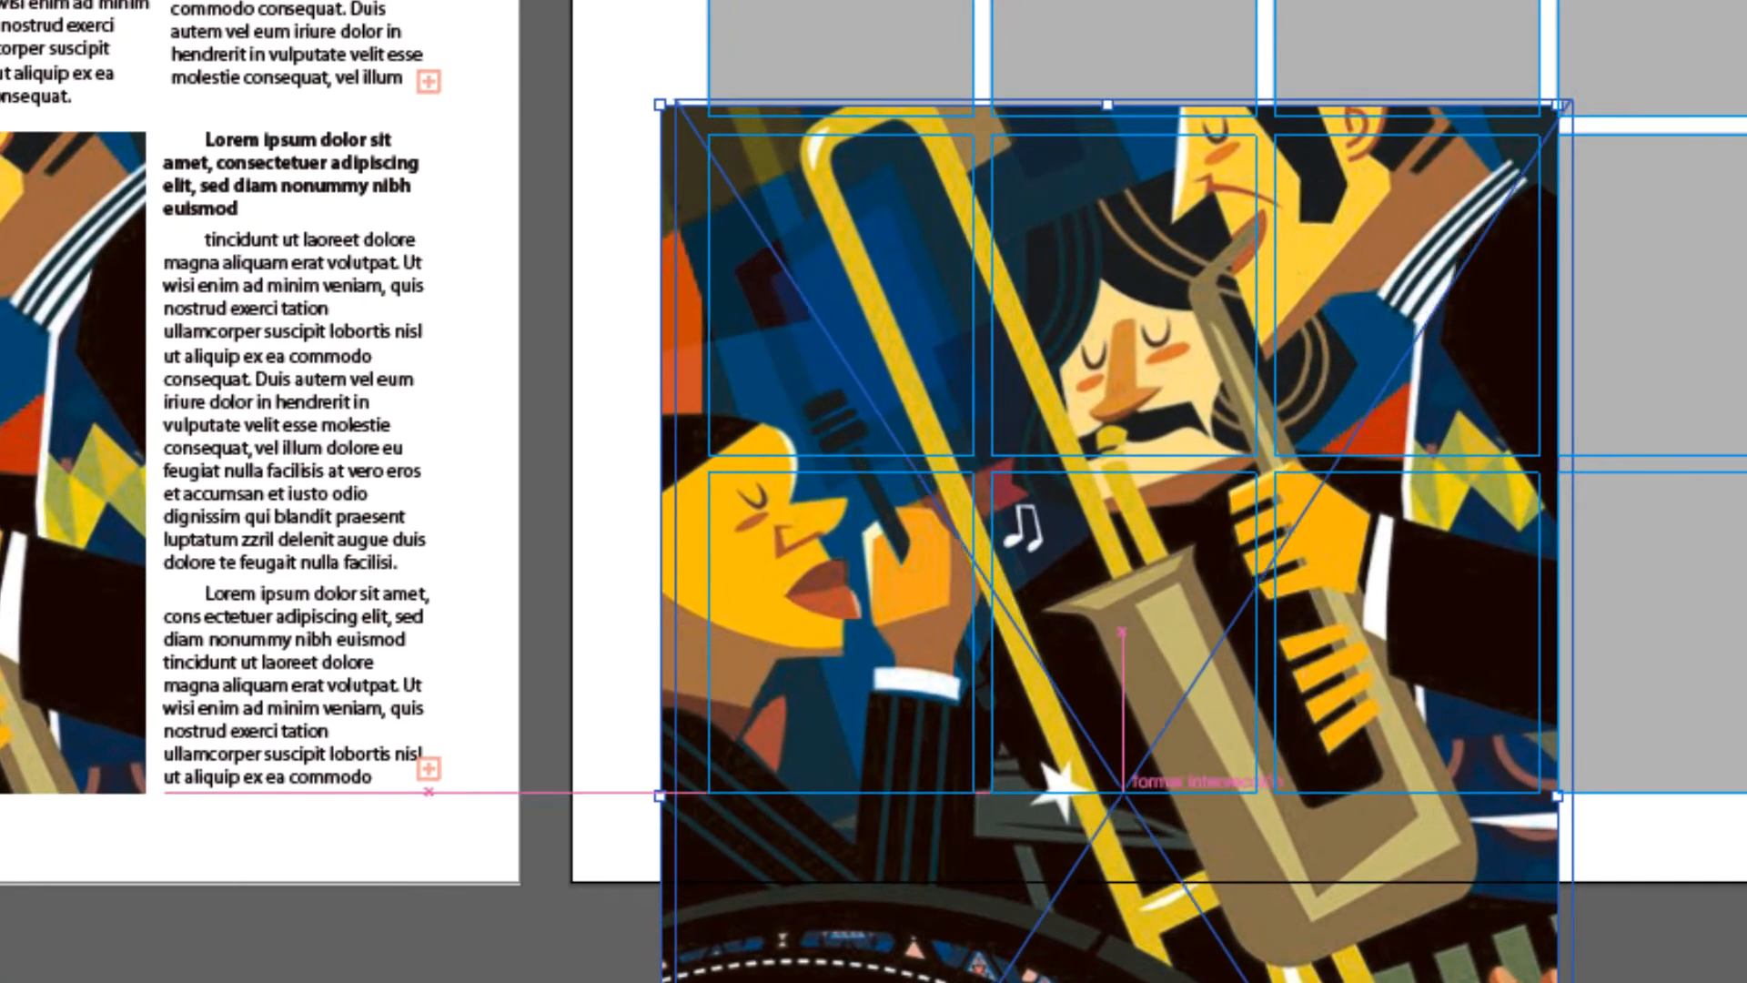
{"action": "left_click_drag", "start_coordinate": [1124, 792], "coordinate": [1139, 818]}
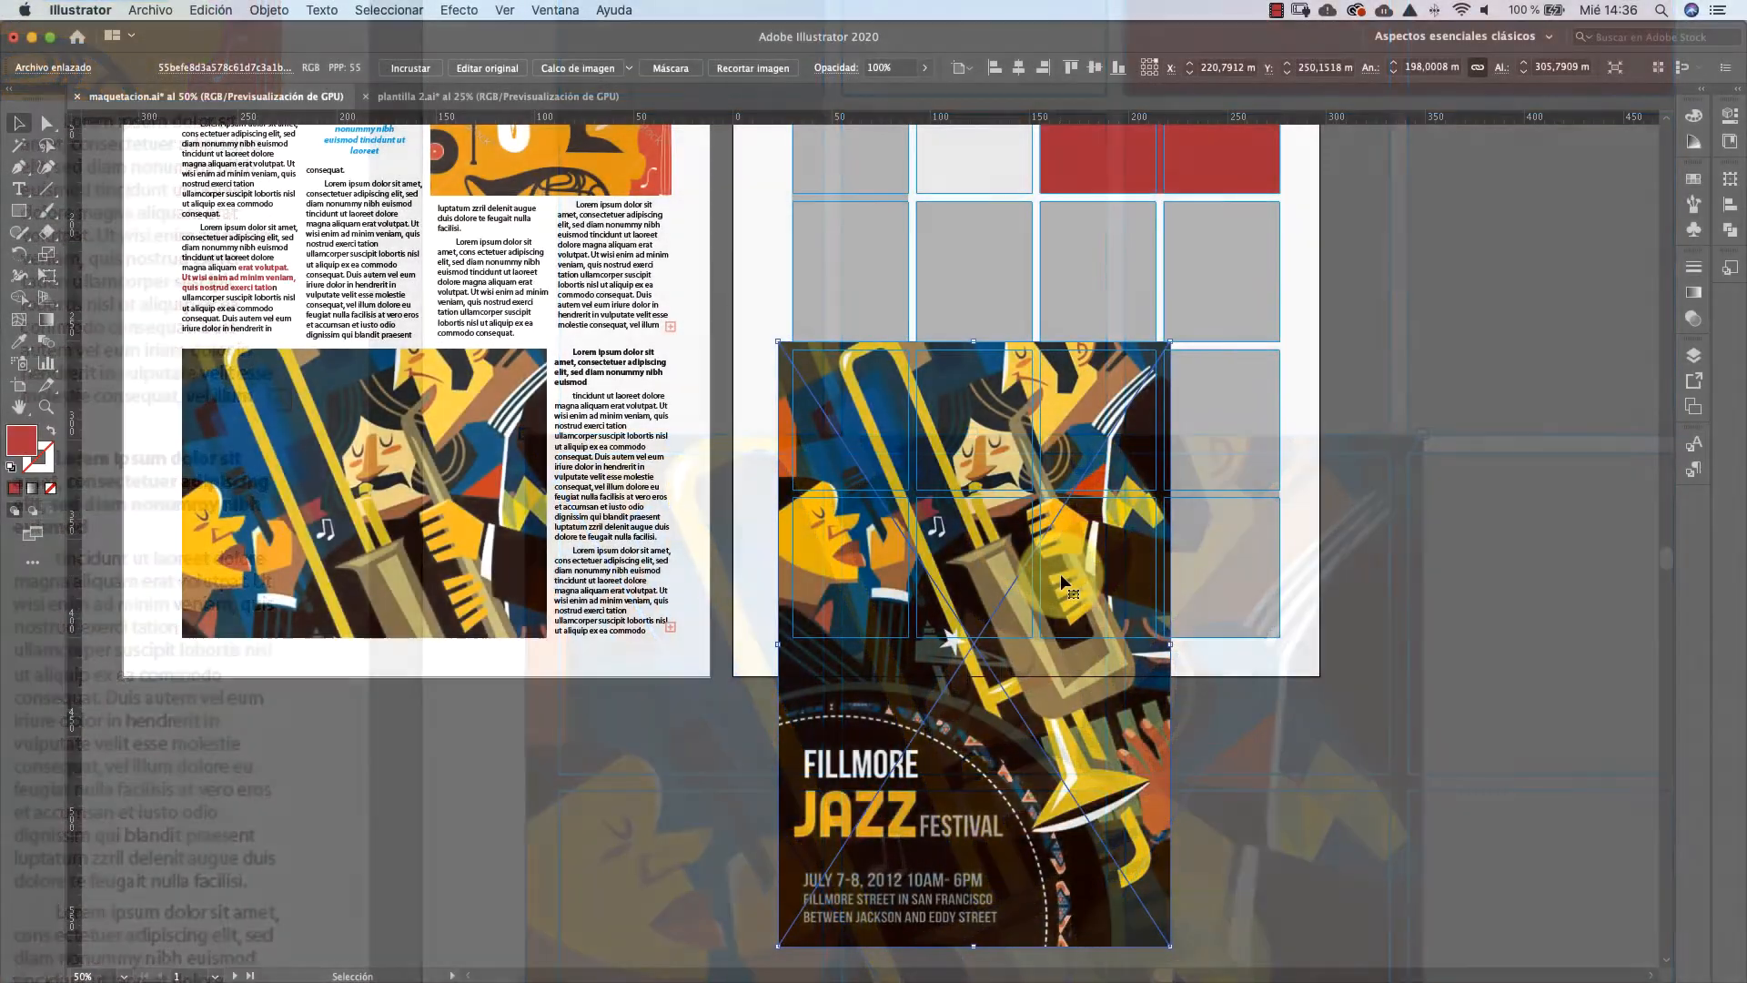
Send the Fillmore poster to the back and clip it with the lower red block using a clipping mask
{"action": "left_click", "coordinate": [1062, 581]}
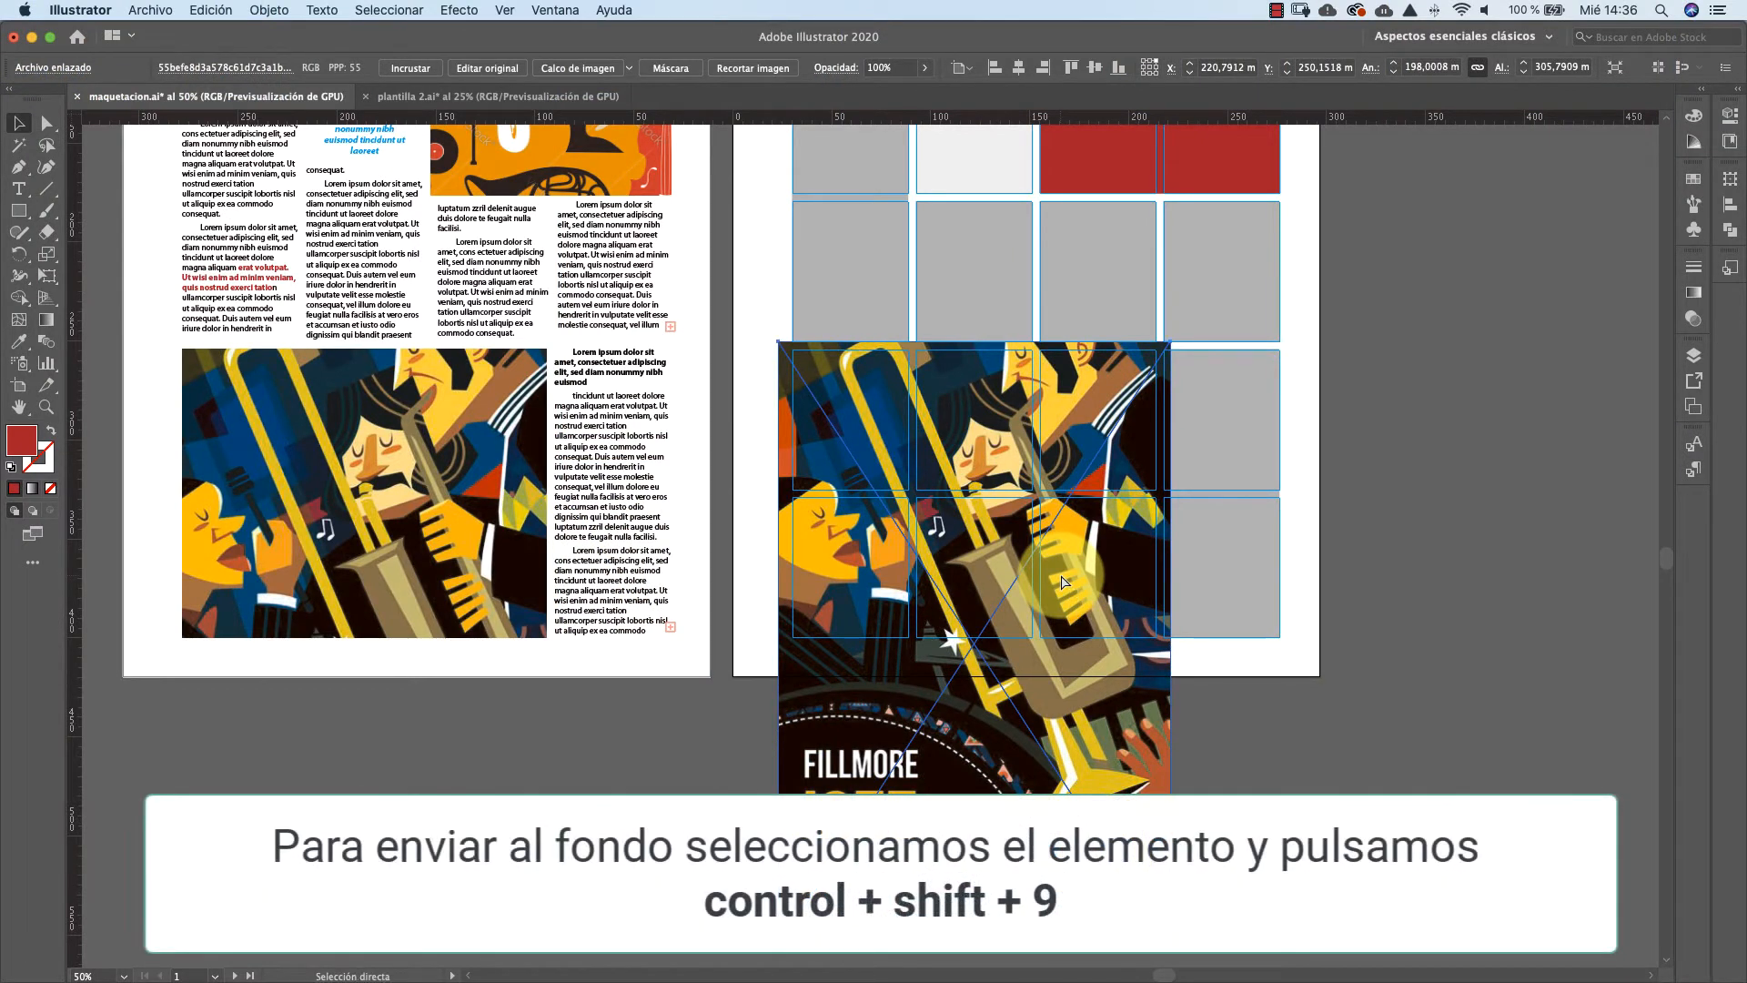
{"action": "key", "text": "ctrl+shift+9"}
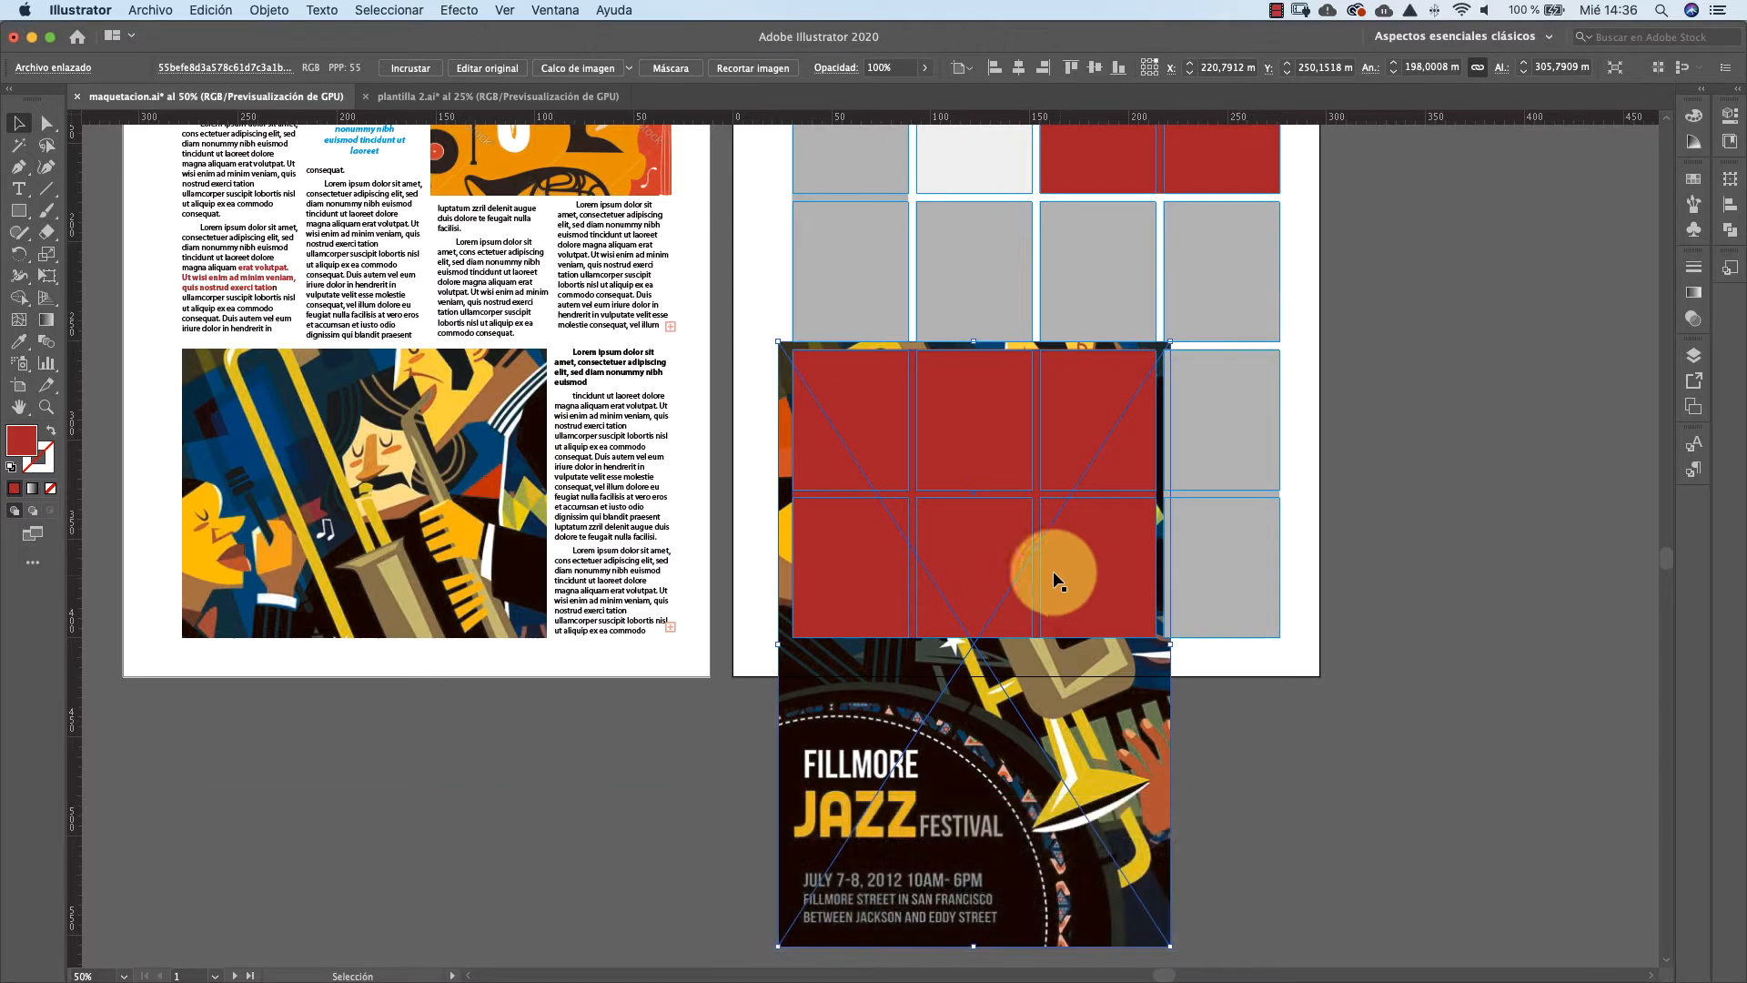
{"action": "left_click", "coordinate": [963, 541], "text": "shift"}
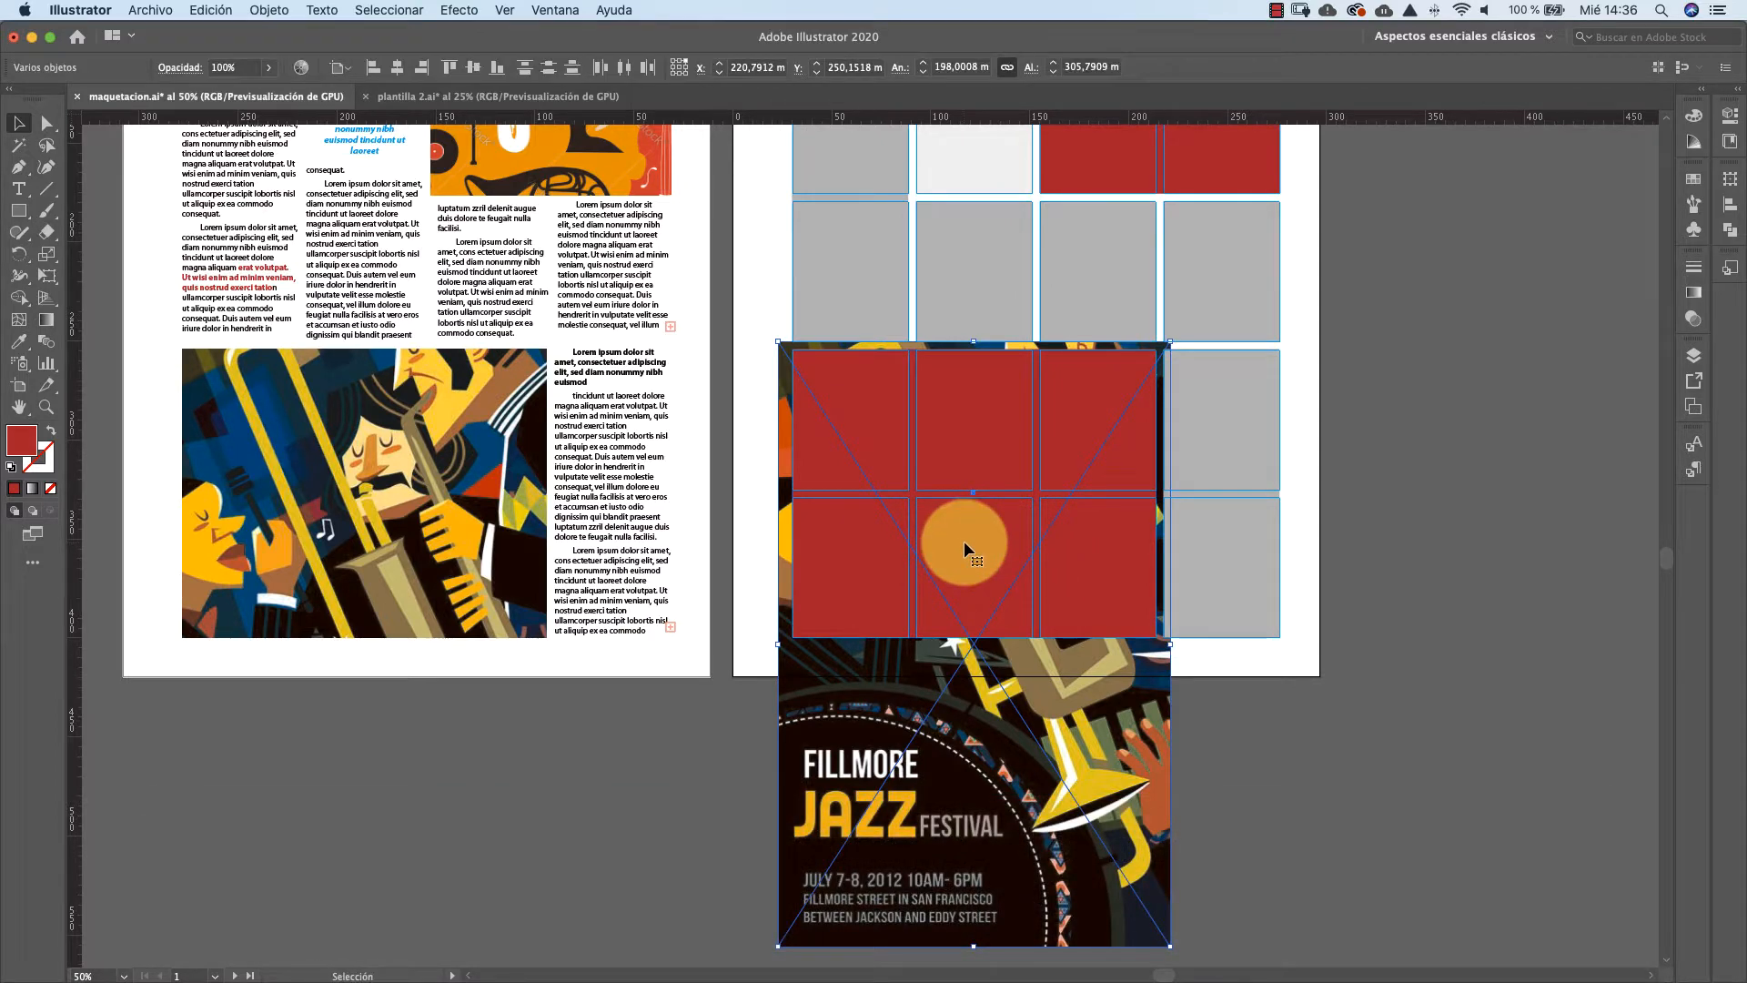
{"action": "right_click", "coordinate": [964, 541]}
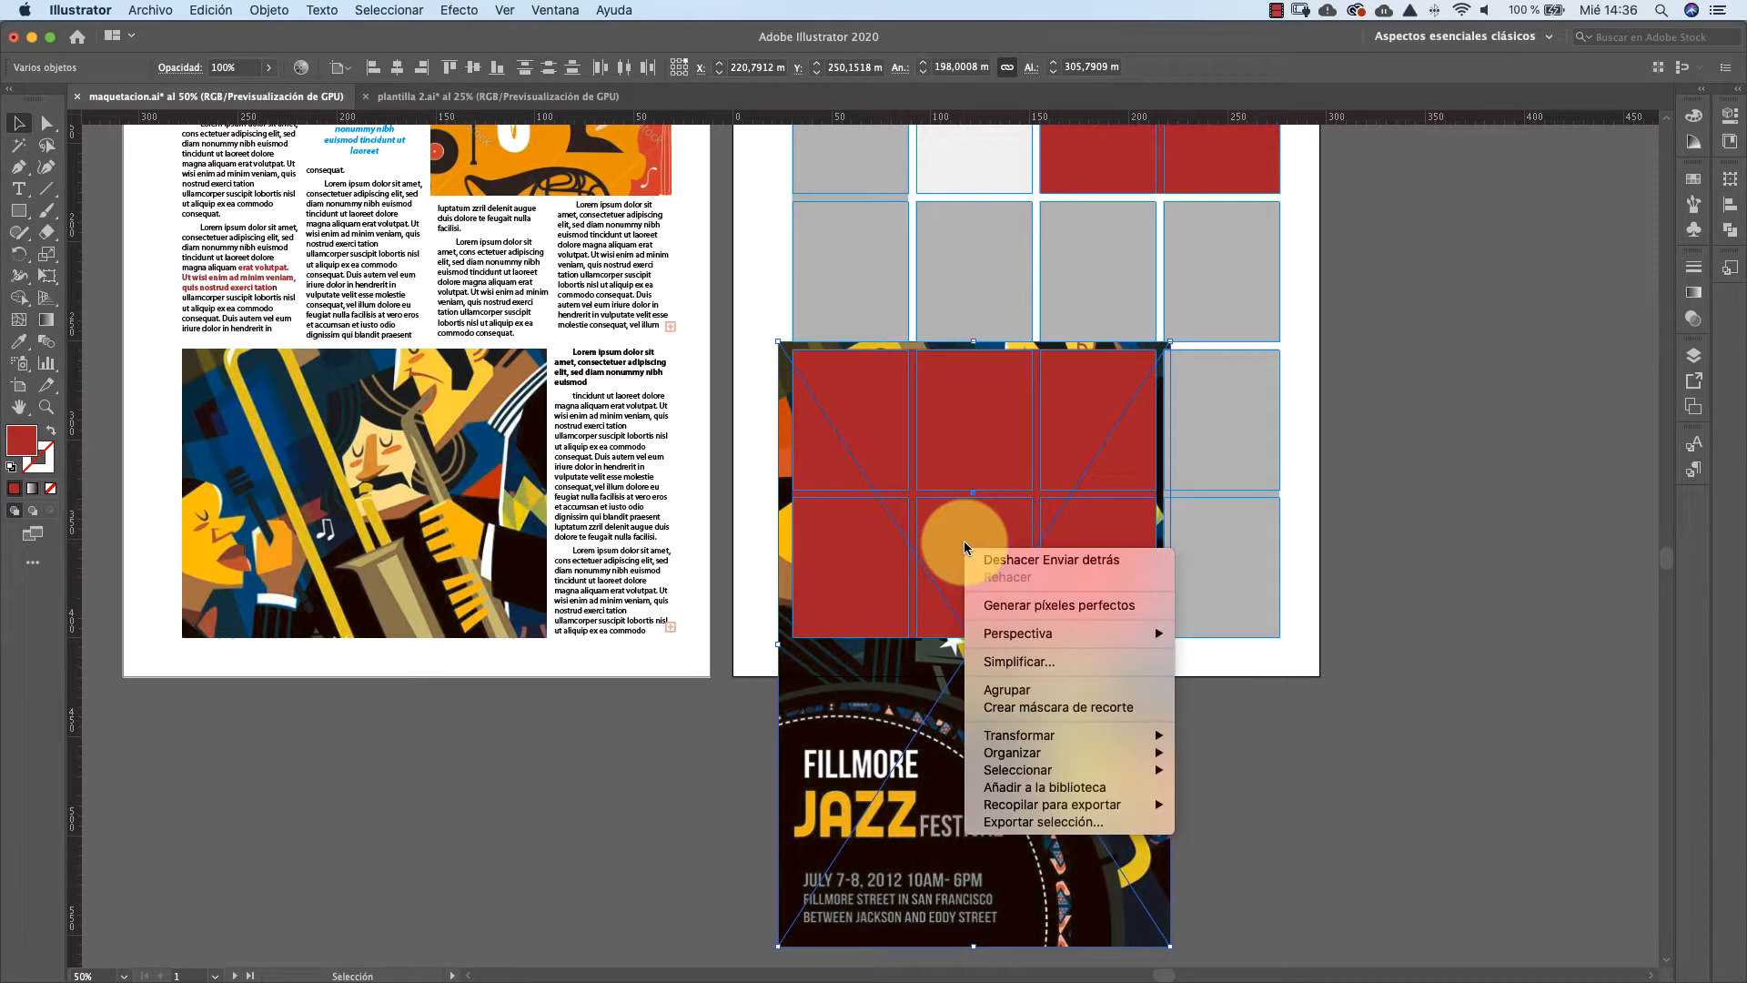
{"action": "left_click", "coordinate": [1037, 708]}
Place the International Jazz Day poster (jazz-day-poster-of-retro…9618.jpg) as a linked image near the top of the grid page
{"action": "scroll", "coordinate": [1037, 708], "scroll_direction": "up", "scroll_amount": 3}
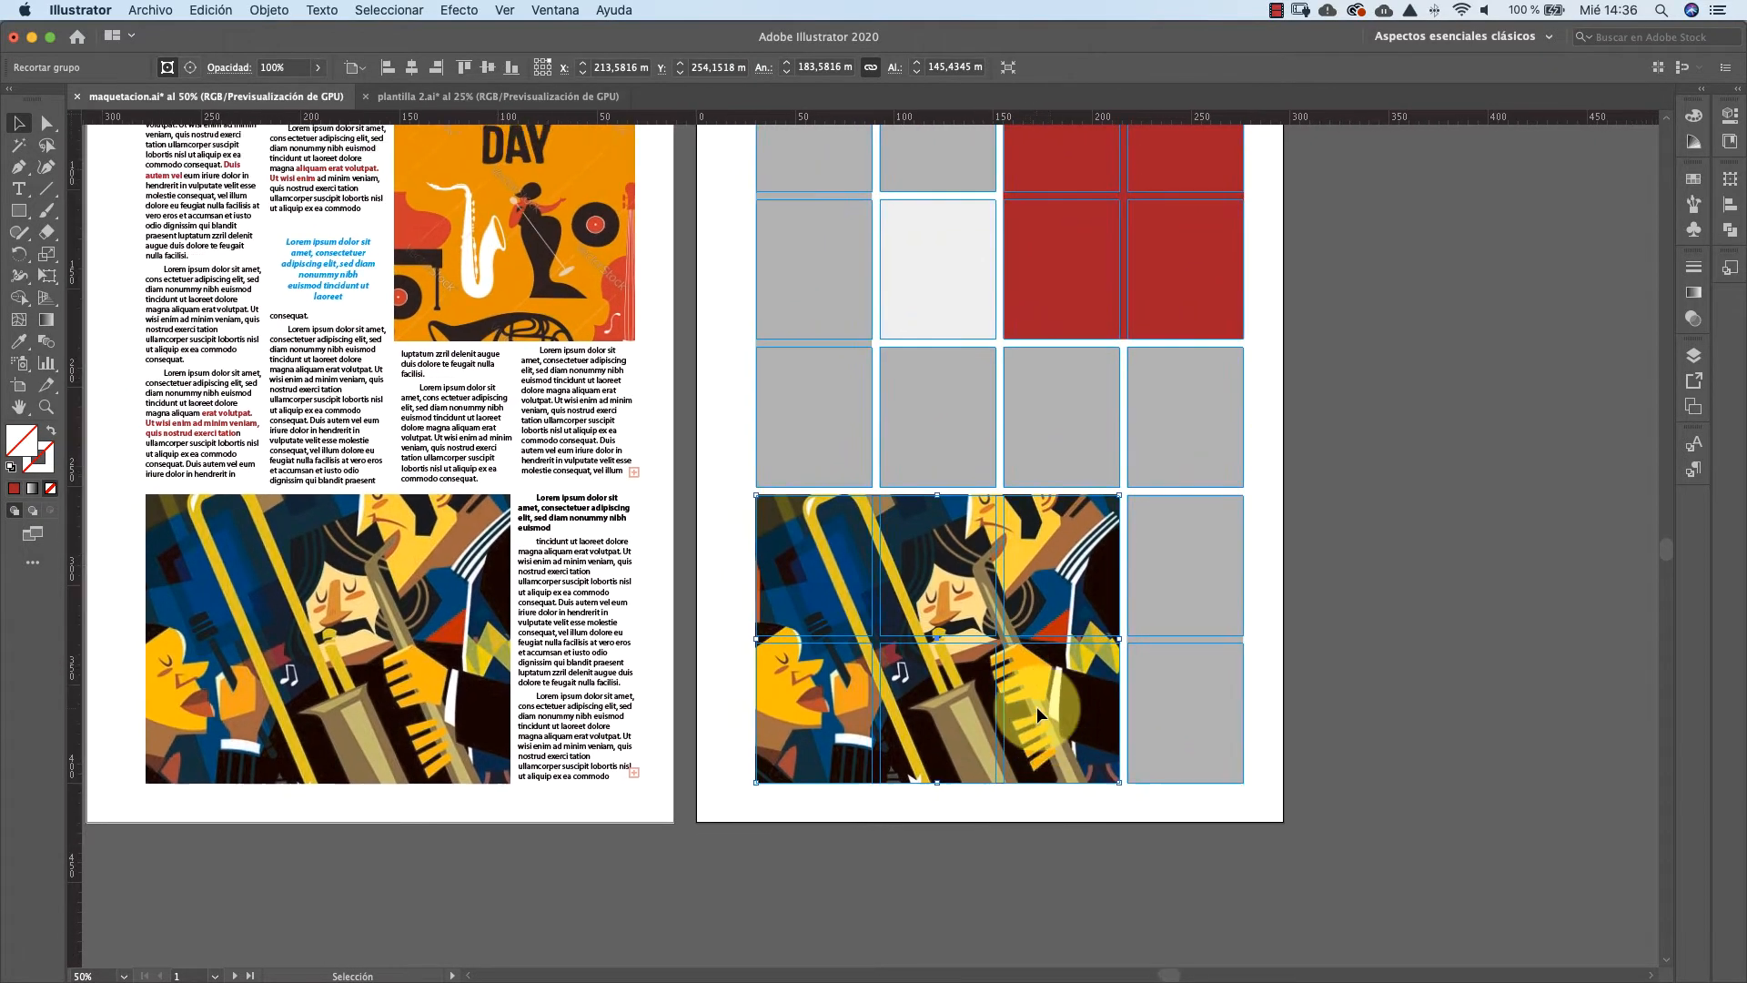
{"action": "scroll", "coordinate": [1035, 706], "scroll_direction": "up", "scroll_amount": 2}
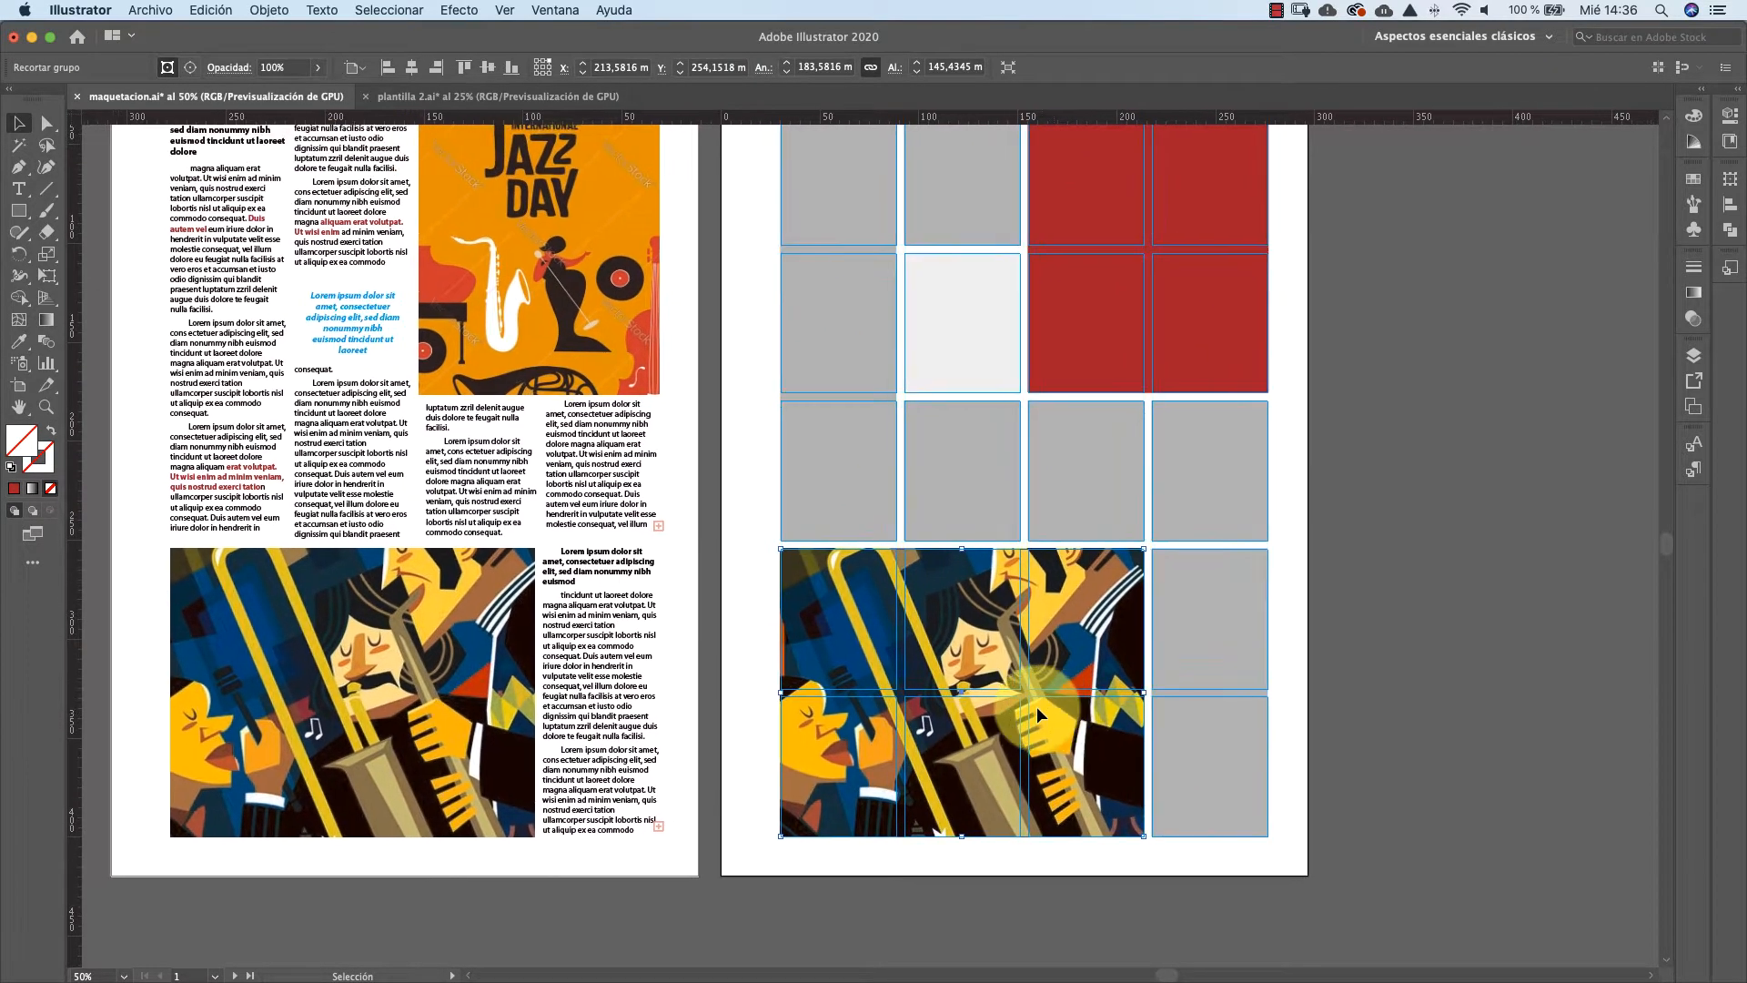
{"action": "scroll", "coordinate": [1035, 706], "scroll_direction": "up", "scroll_amount": 2}
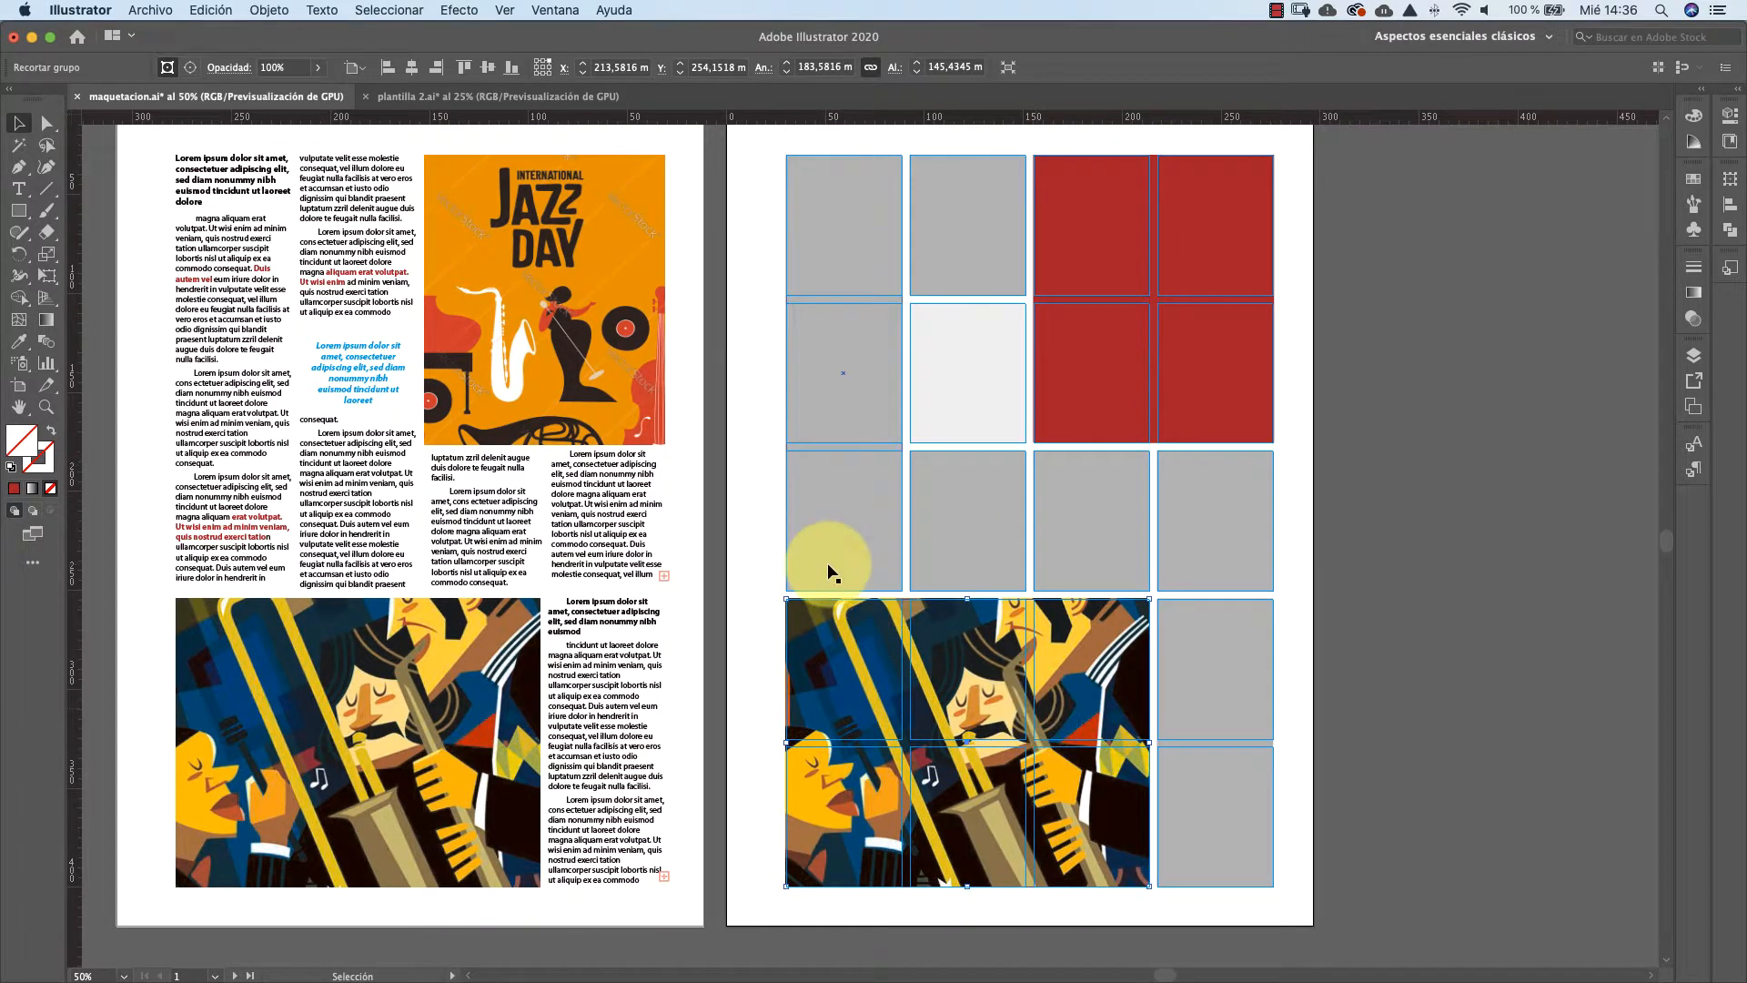
{"action": "left_click", "coordinate": [135, 17]}
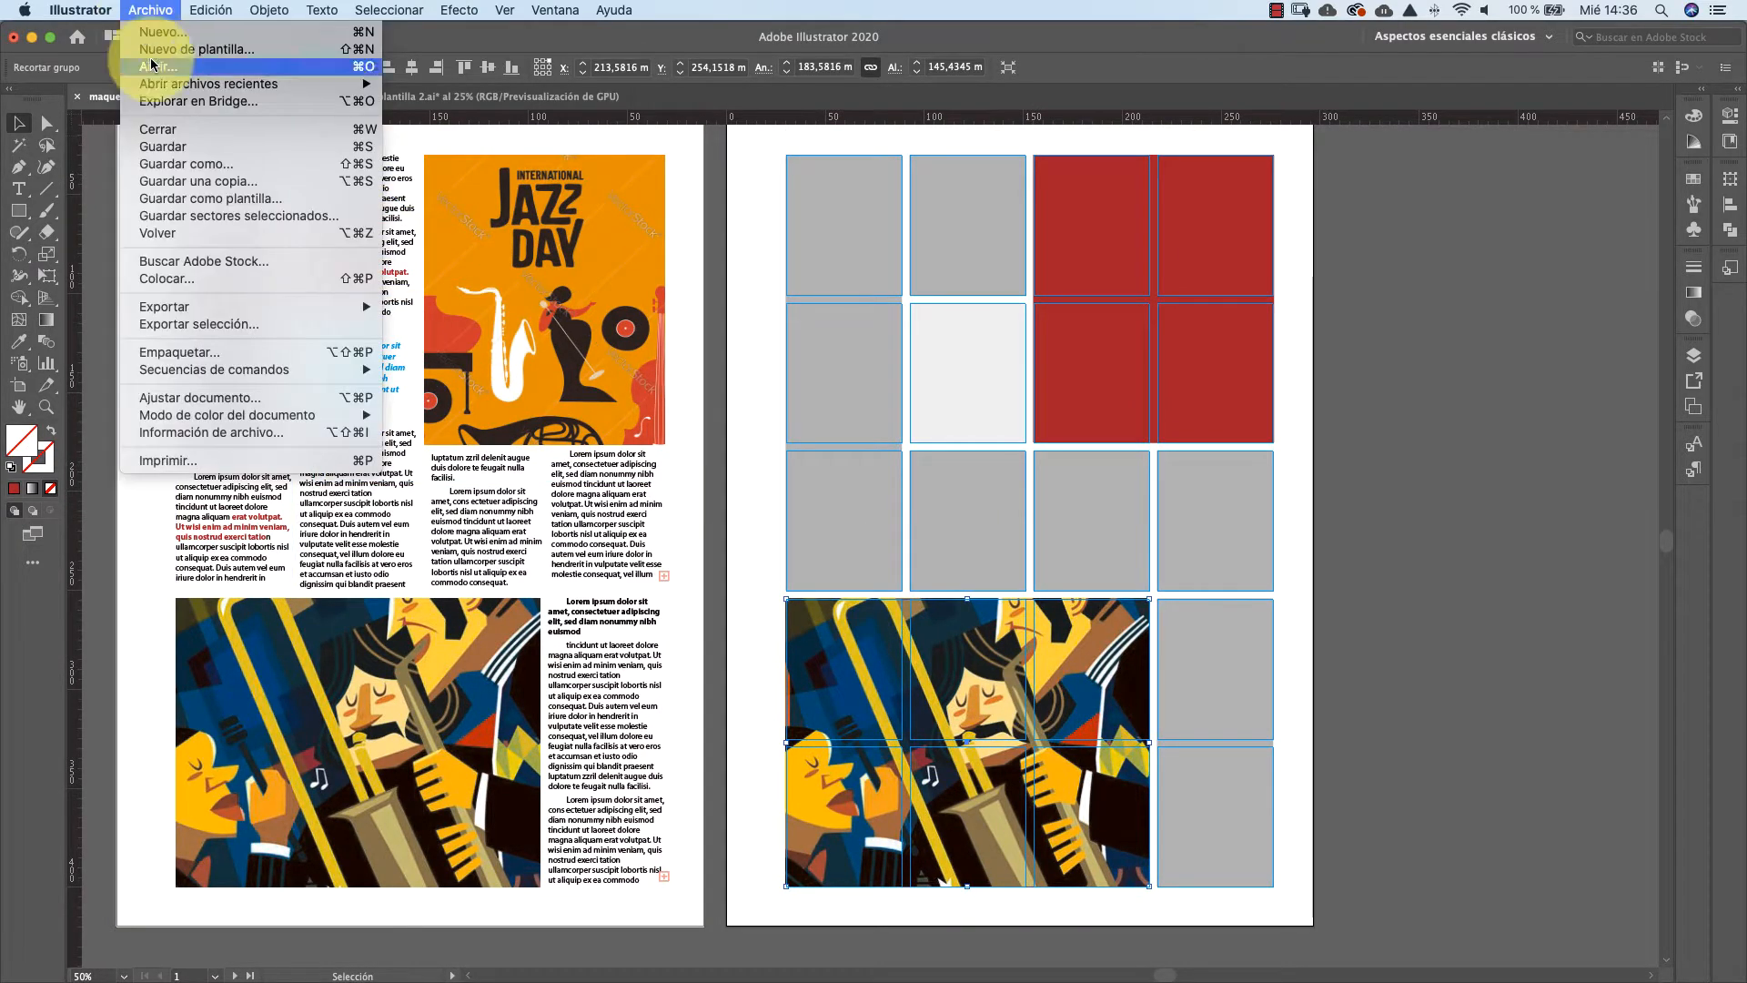
{"action": "left_click", "coordinate": [173, 280]}
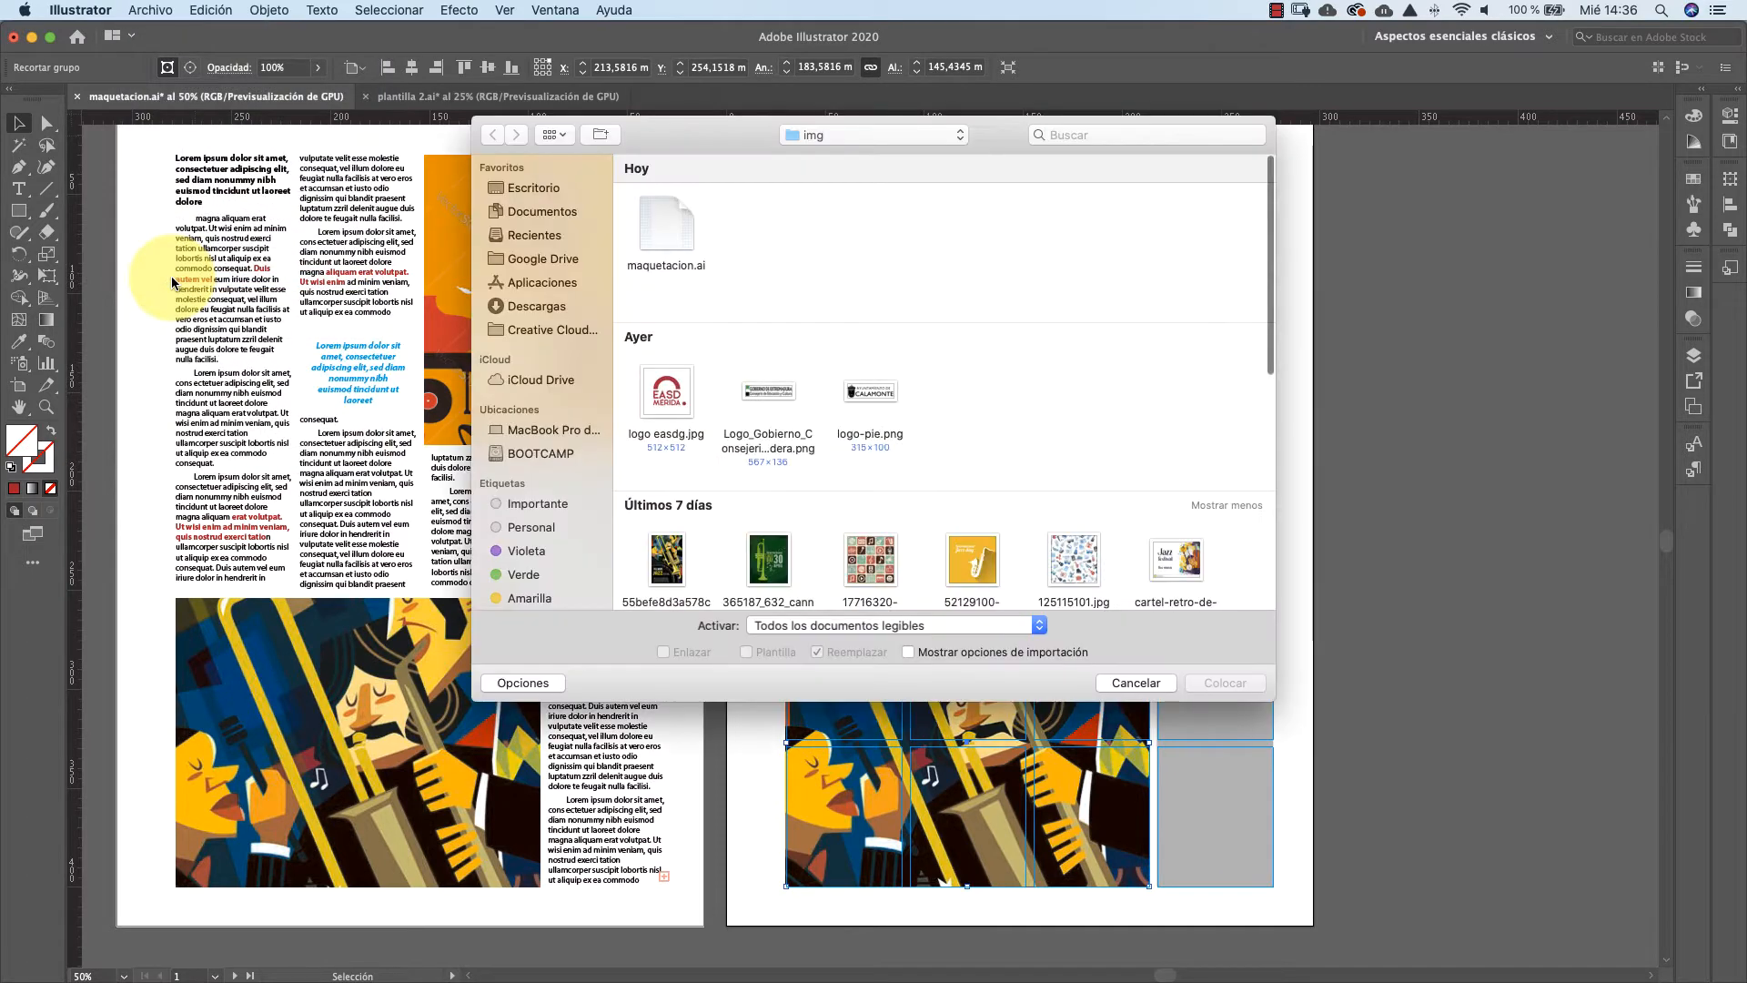
{"action": "scroll", "coordinate": [915, 508], "scroll_direction": "down", "scroll_amount": 3}
{"action": "scroll", "coordinate": [915, 508], "scroll_direction": "up", "scroll_amount": 4}
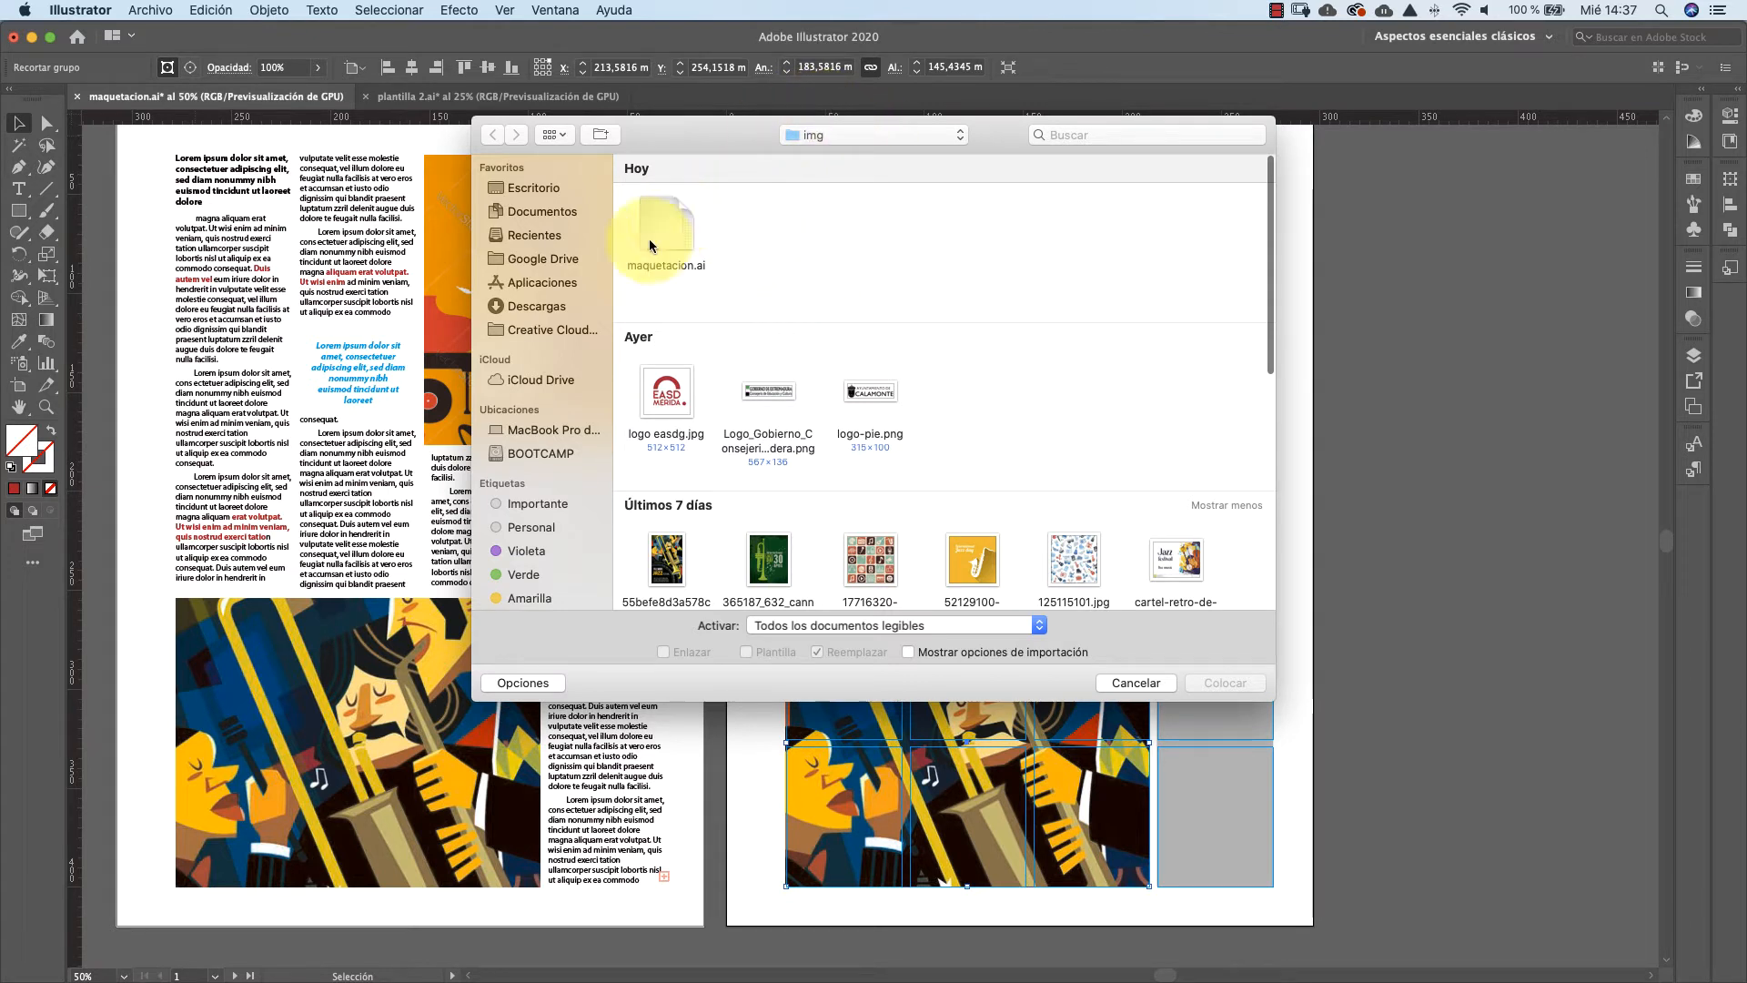
{"action": "scroll", "coordinate": [889, 370], "scroll_direction": "down", "scroll_amount": 6}
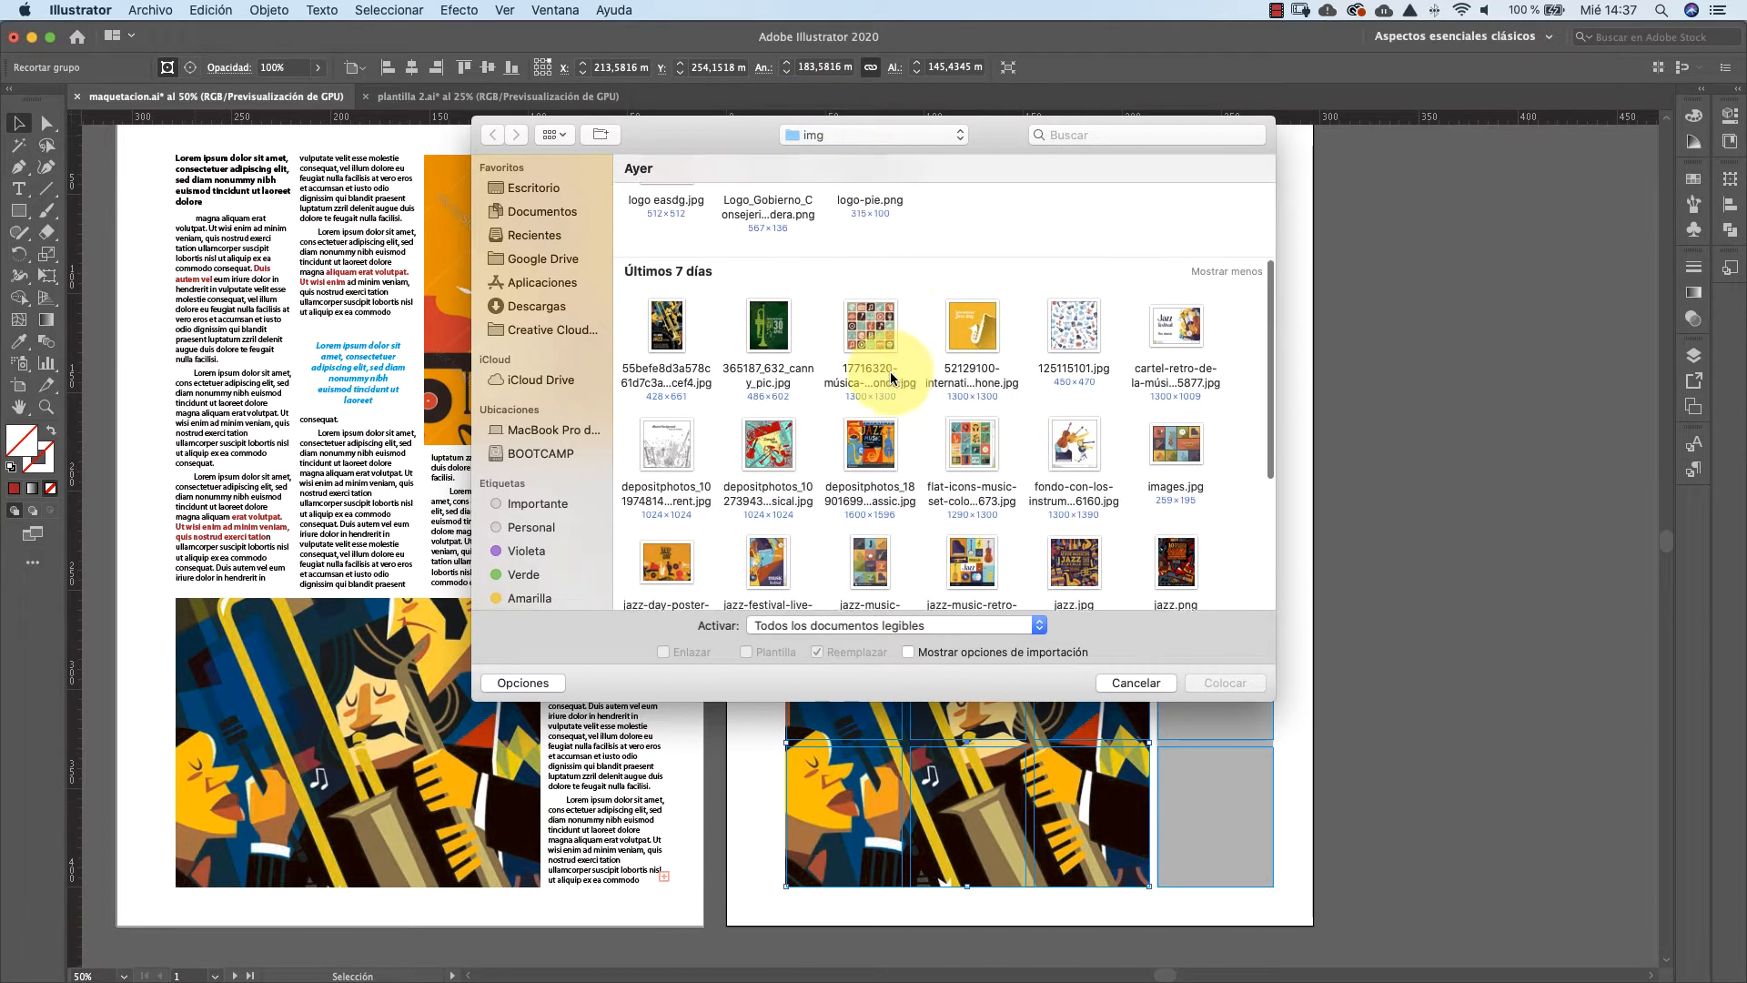
{"action": "scroll", "coordinate": [889, 373], "scroll_direction": "down", "scroll_amount": 2}
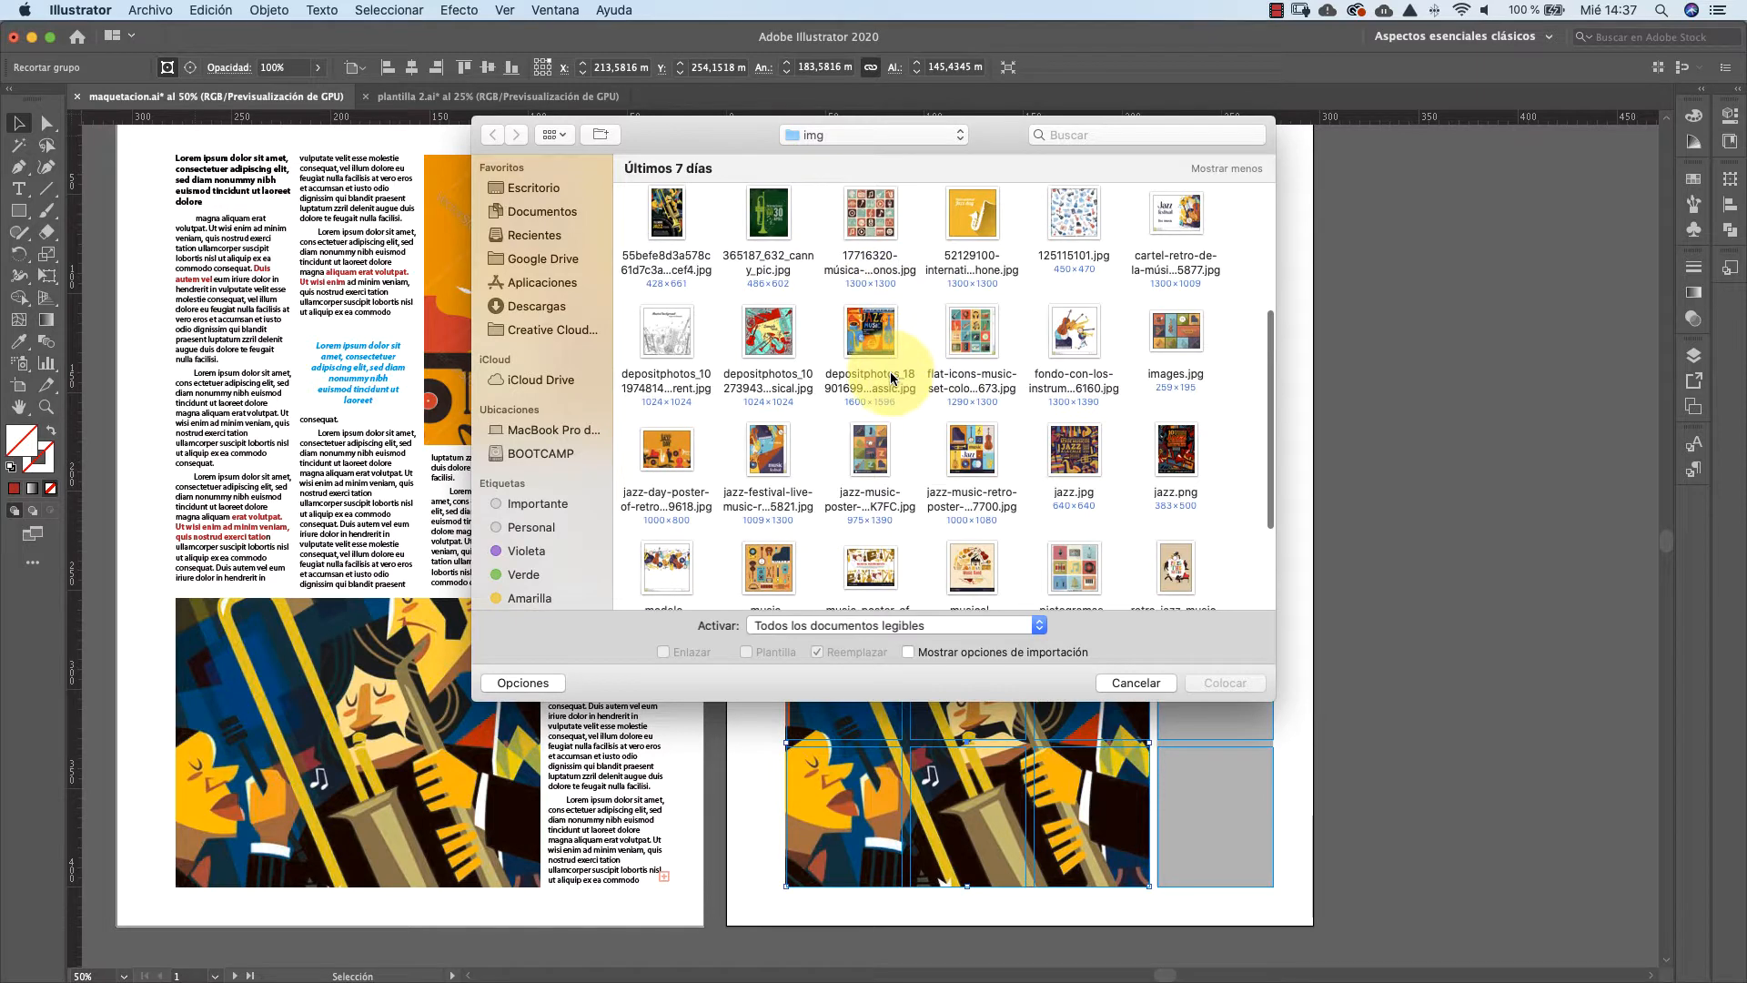
{"action": "scroll", "coordinate": [891, 377], "scroll_direction": "down", "scroll_amount": 1}
{"action": "left_click", "coordinate": [666, 448]}
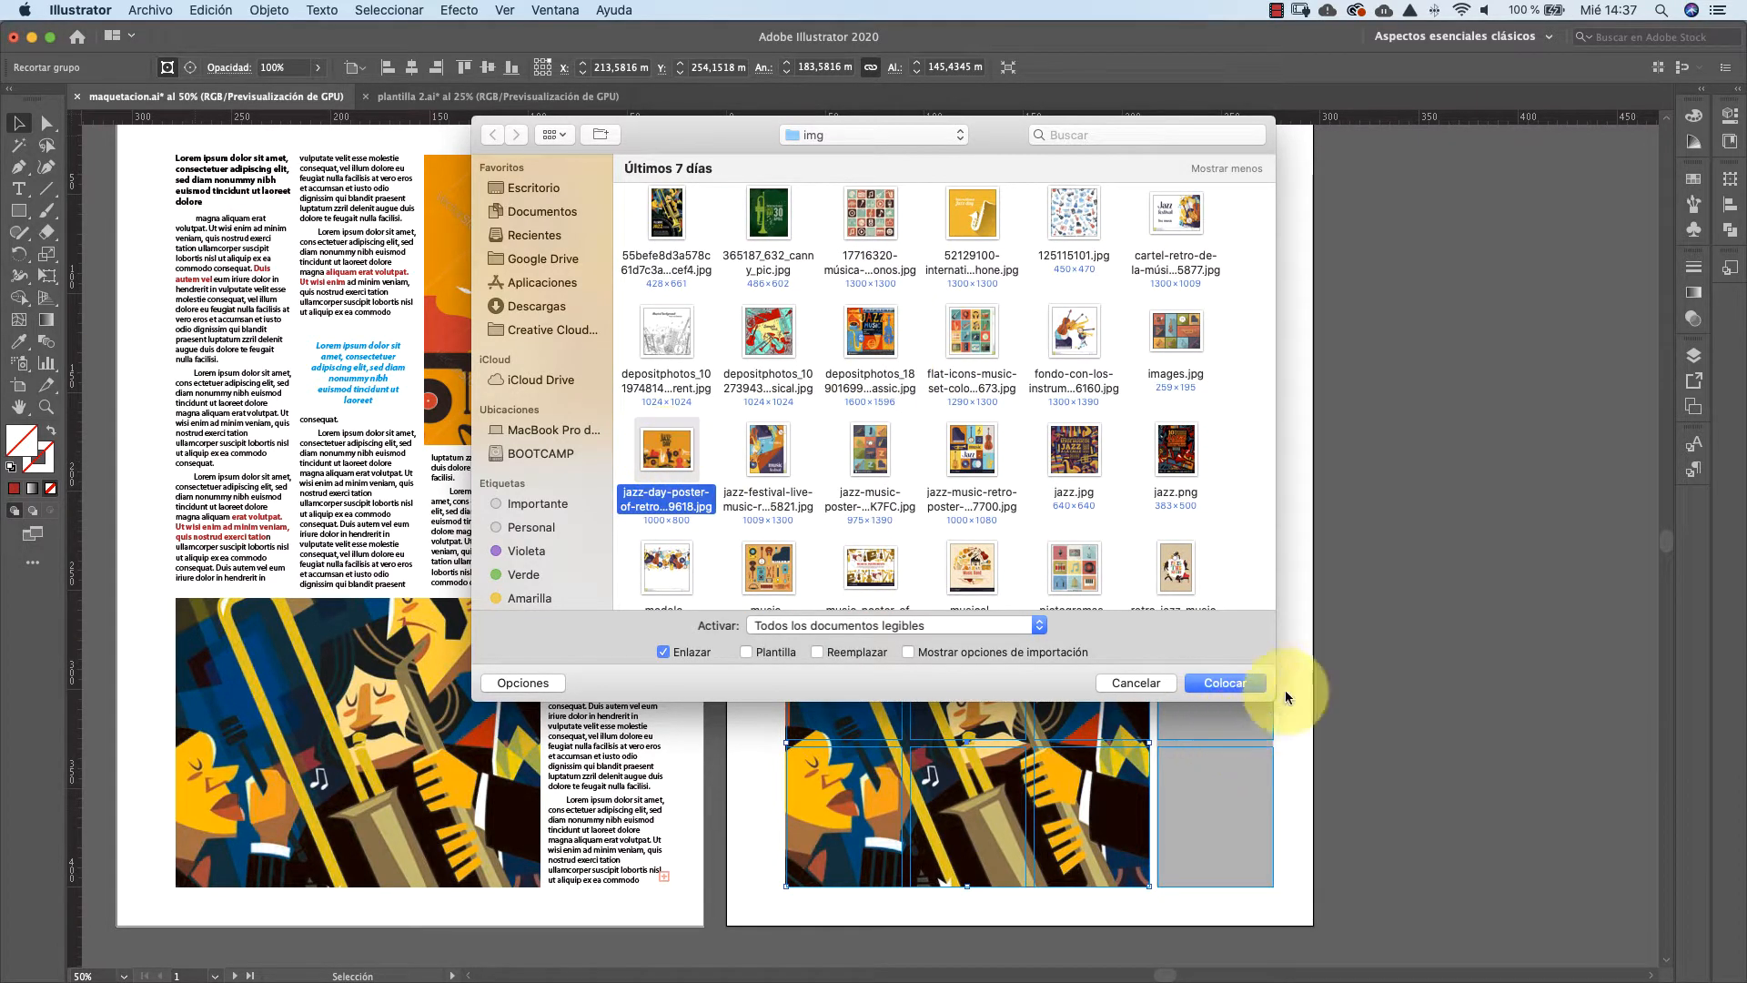
{"action": "left_click", "coordinate": [1235, 685]}
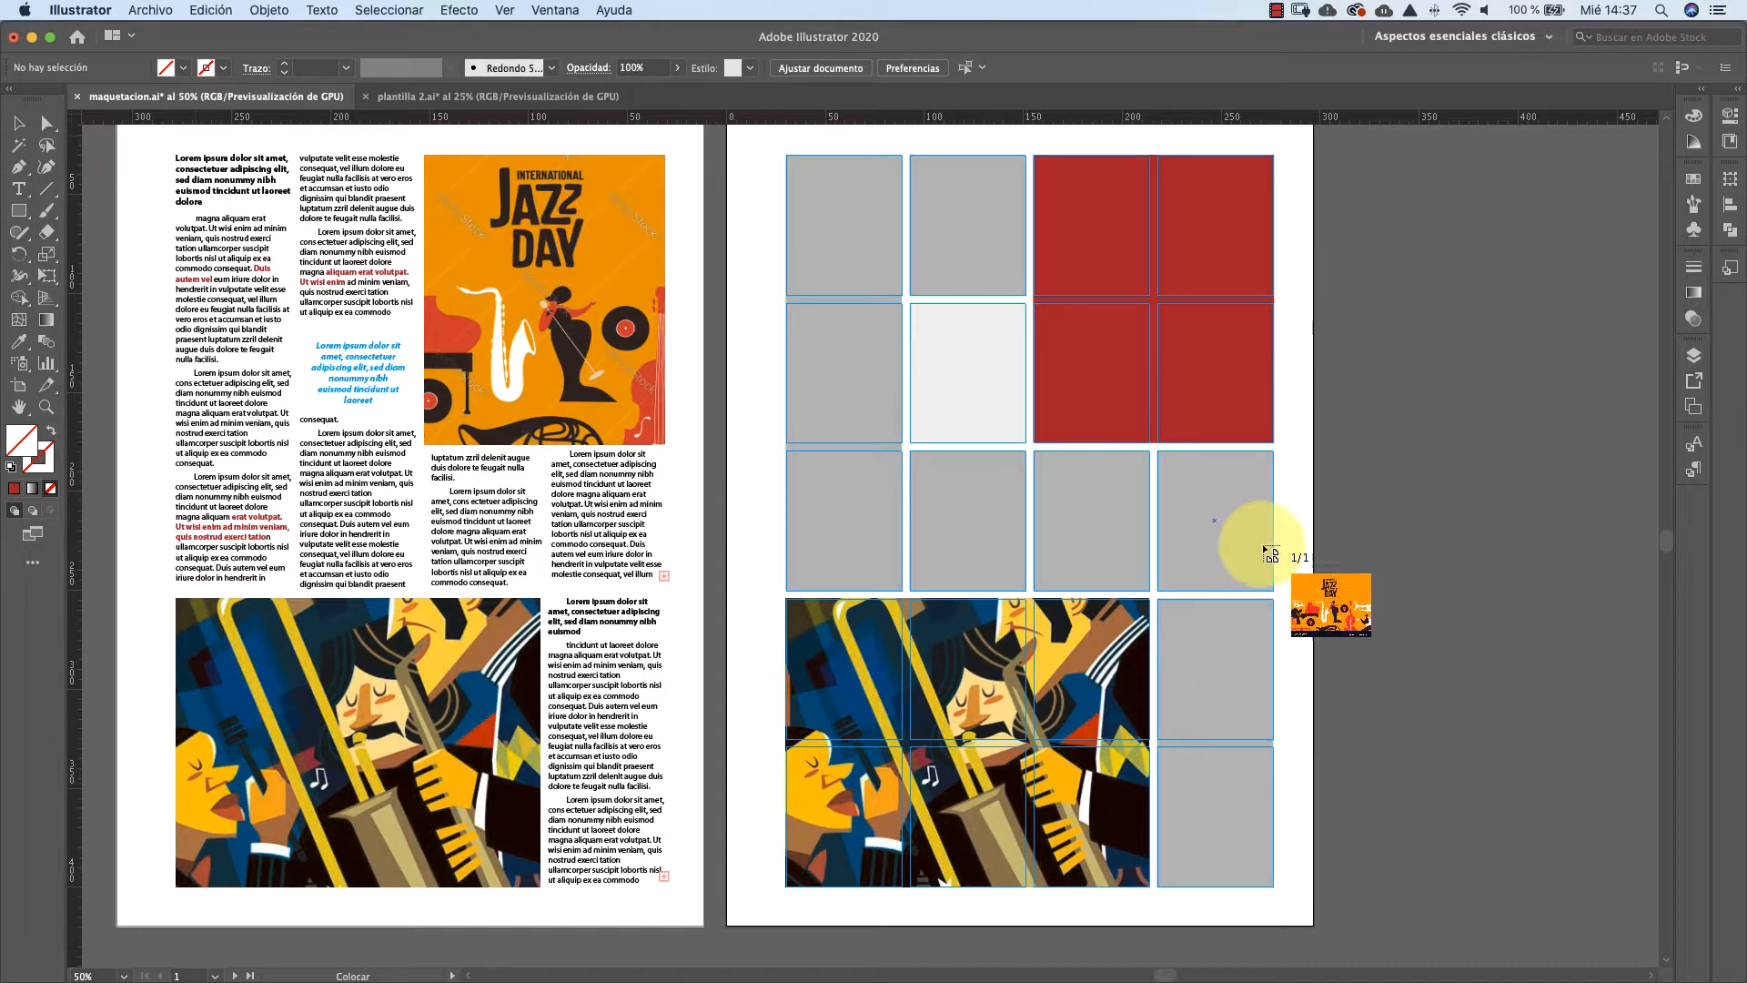
{"action": "left_click", "coordinate": [909, 171]}
Scale the Jazz Day poster down to about 244 × 195 mm and position it over the upper red block
{"action": "scroll", "coordinate": [1057, 337], "scroll_direction": "up", "scroll_amount": 2}
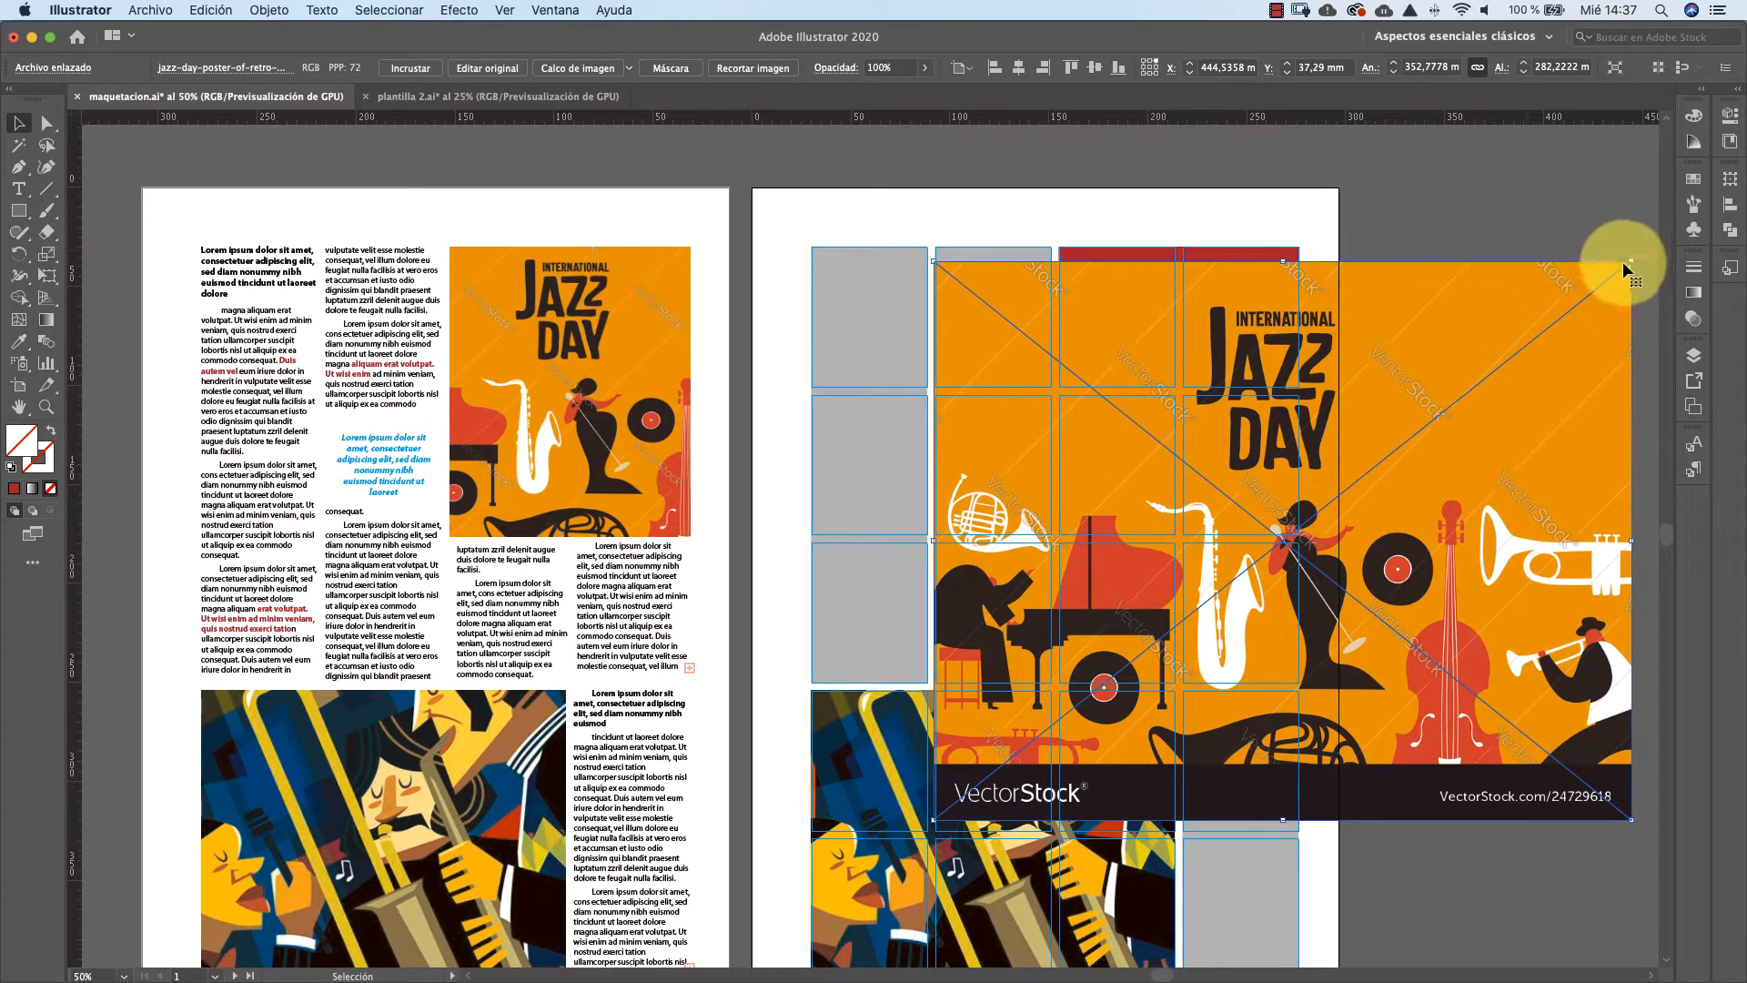
{"action": "left_click_drag", "start_coordinate": [1631, 263], "coordinate": [1269, 546]}
{"action": "left_click_drag", "start_coordinate": [1206, 598], "coordinate": [1259, 450]}
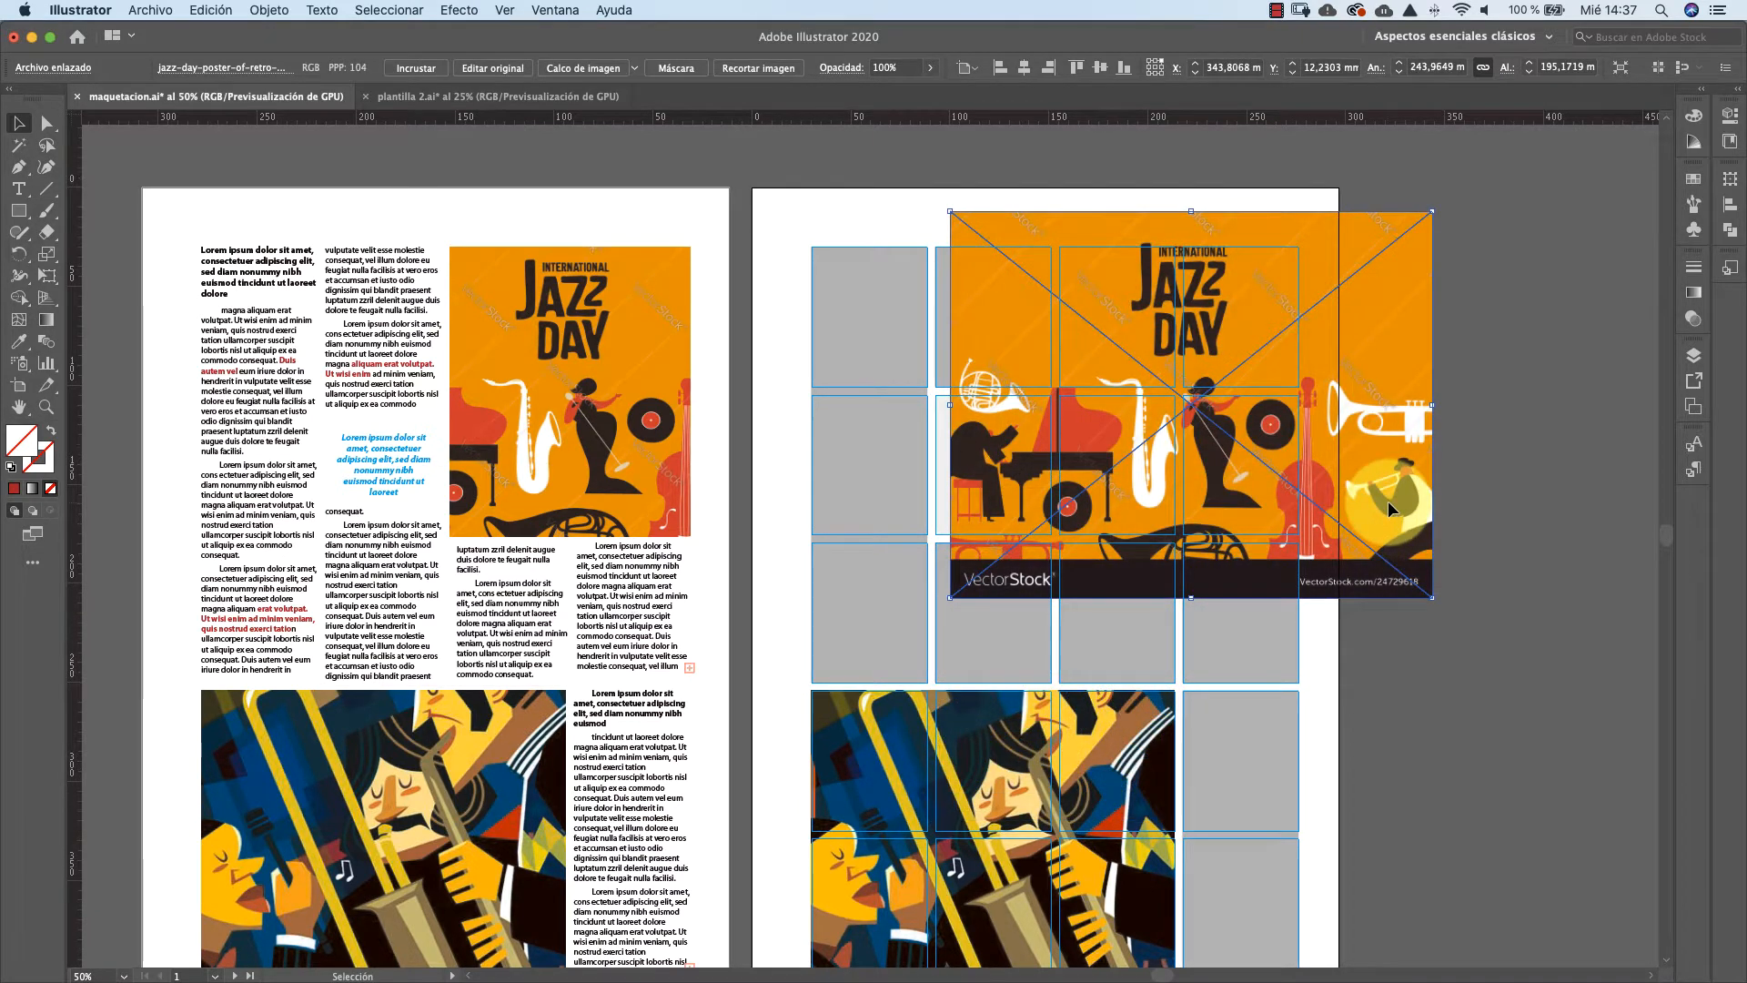
{"action": "left_click_drag", "start_coordinate": [1388, 500], "coordinate": [1375, 520]}
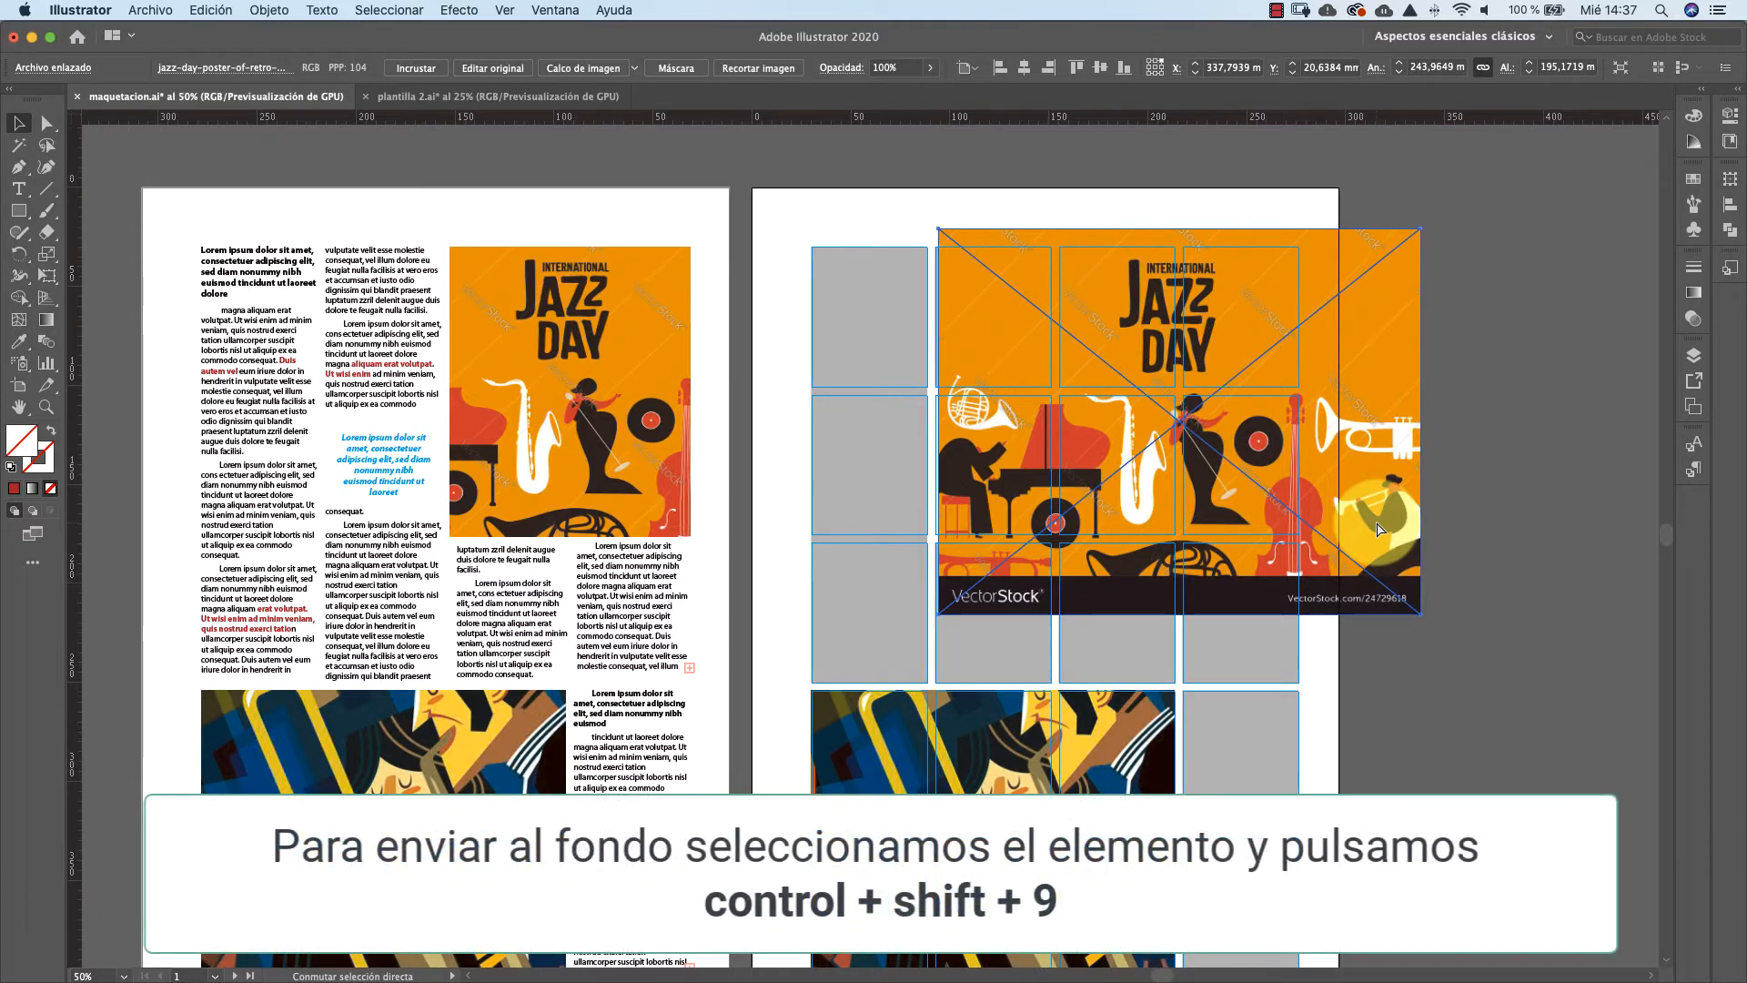
Send the Jazz Day poster to the back, clip it with the upper red block using a clipping mask, and deselect it
{"action": "key", "text": "ctrl+shift+9"}
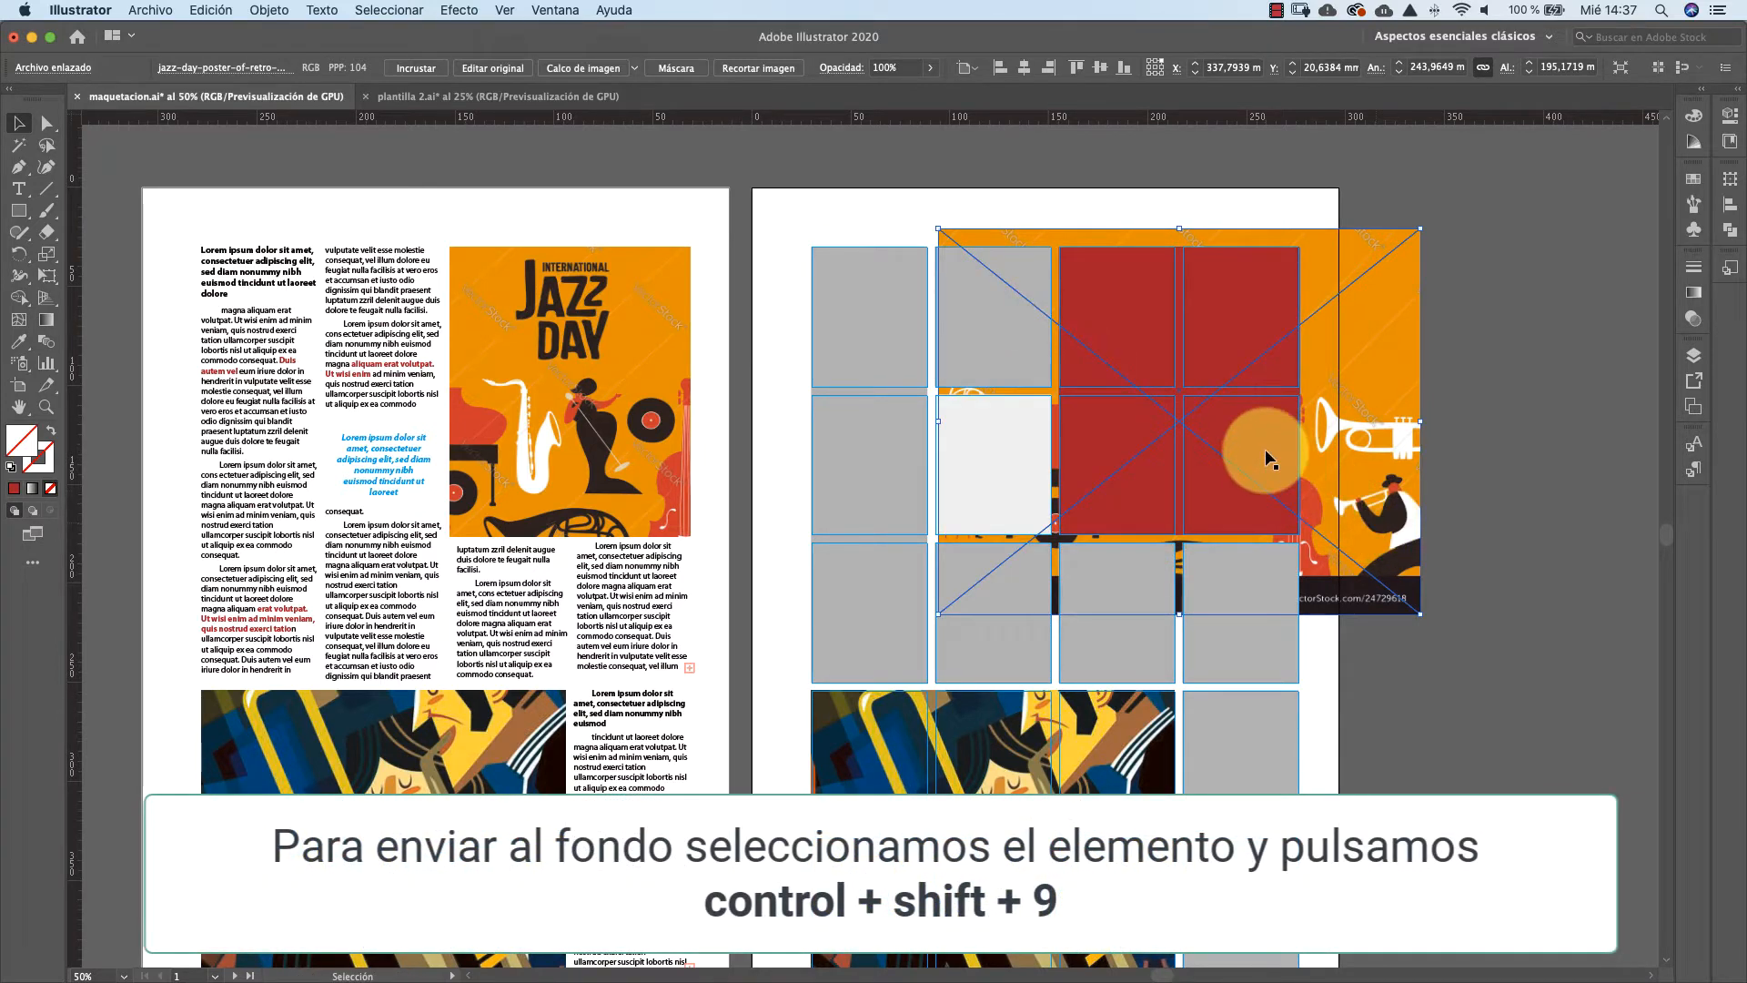
{"action": "left_click", "coordinate": [1231, 438], "text": "shift"}
{"action": "right_click", "coordinate": [1231, 439]}
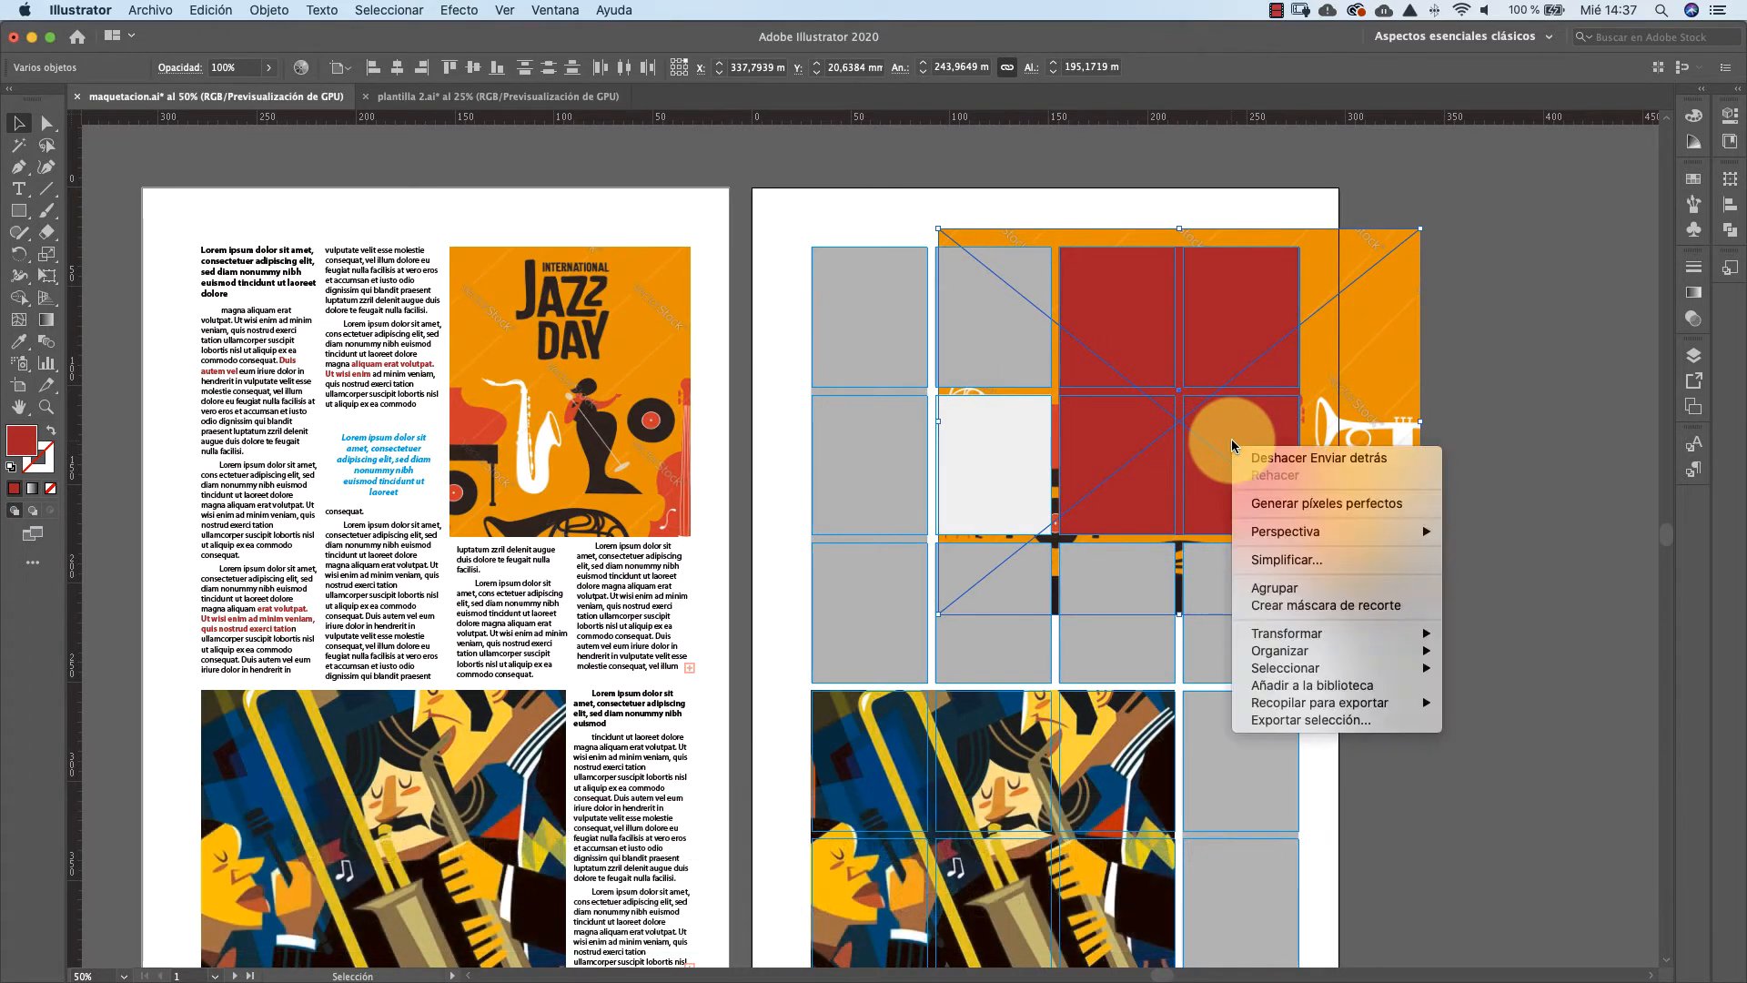
{"action": "left_click", "coordinate": [1296, 608]}
{"action": "left_click", "coordinate": [1361, 402]}
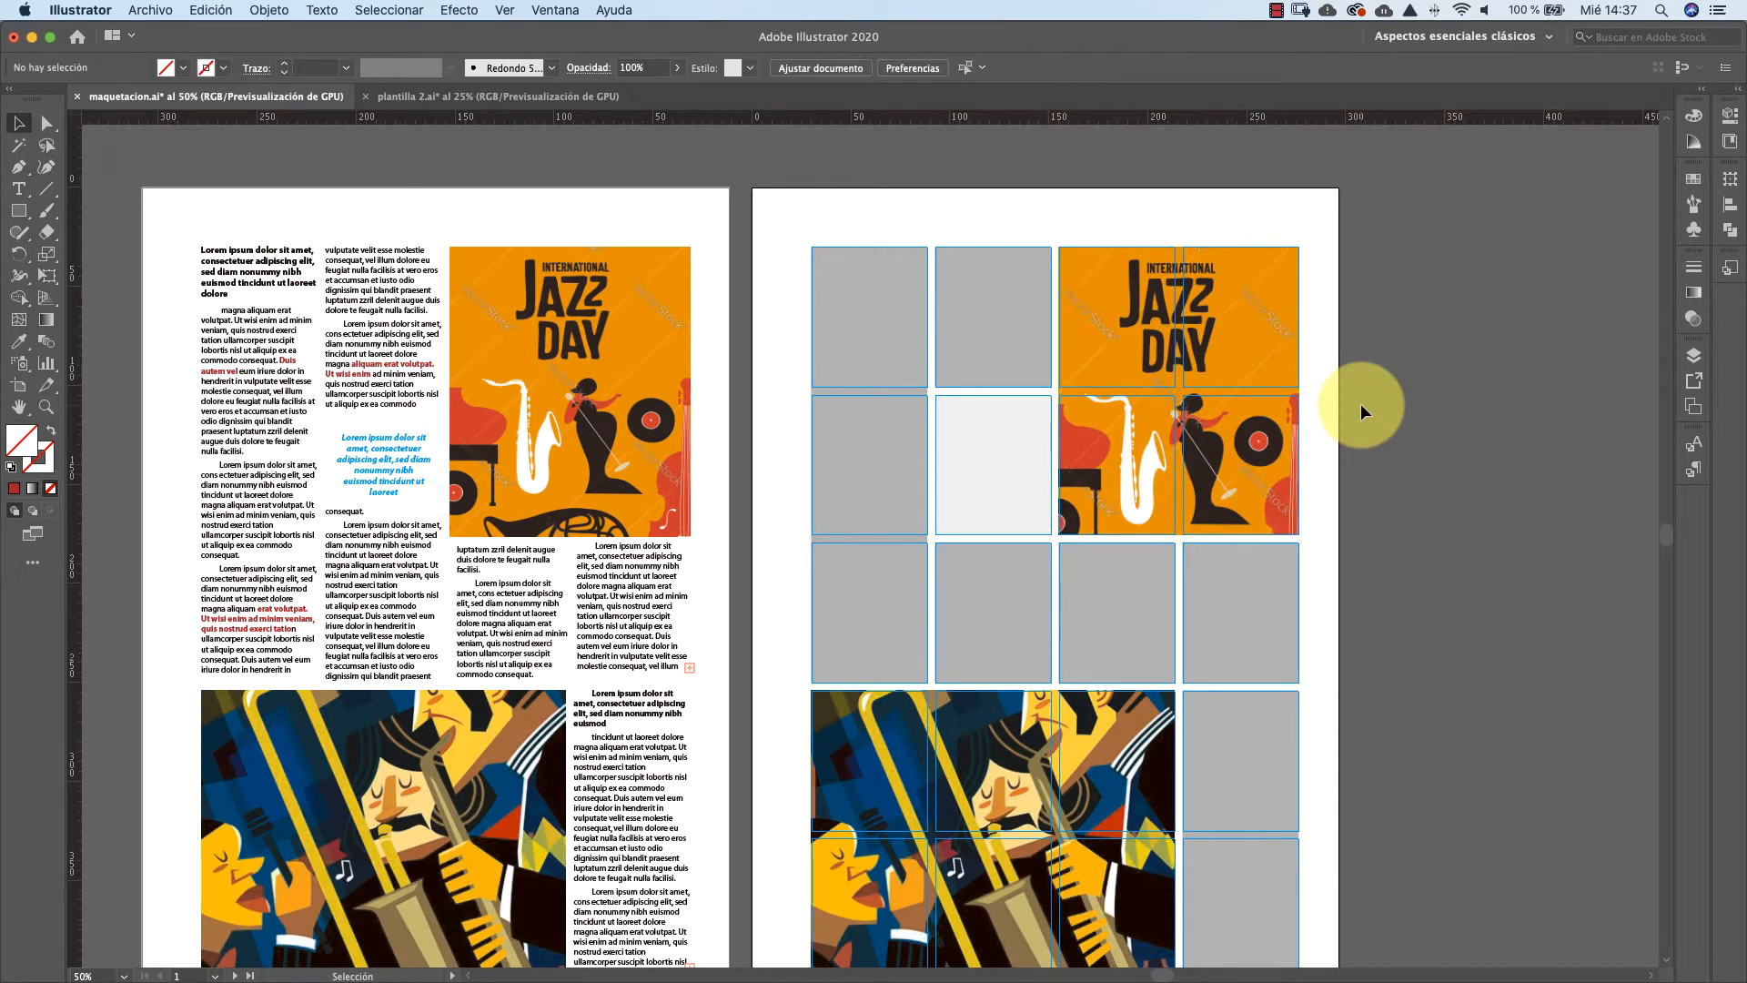
Turn the tall grey module in the grid page's first column into an area text frame filled with placeholder text, and deselect it
{"action": "scroll", "coordinate": [1361, 402], "scroll_direction": "down", "scroll_amount": 3}
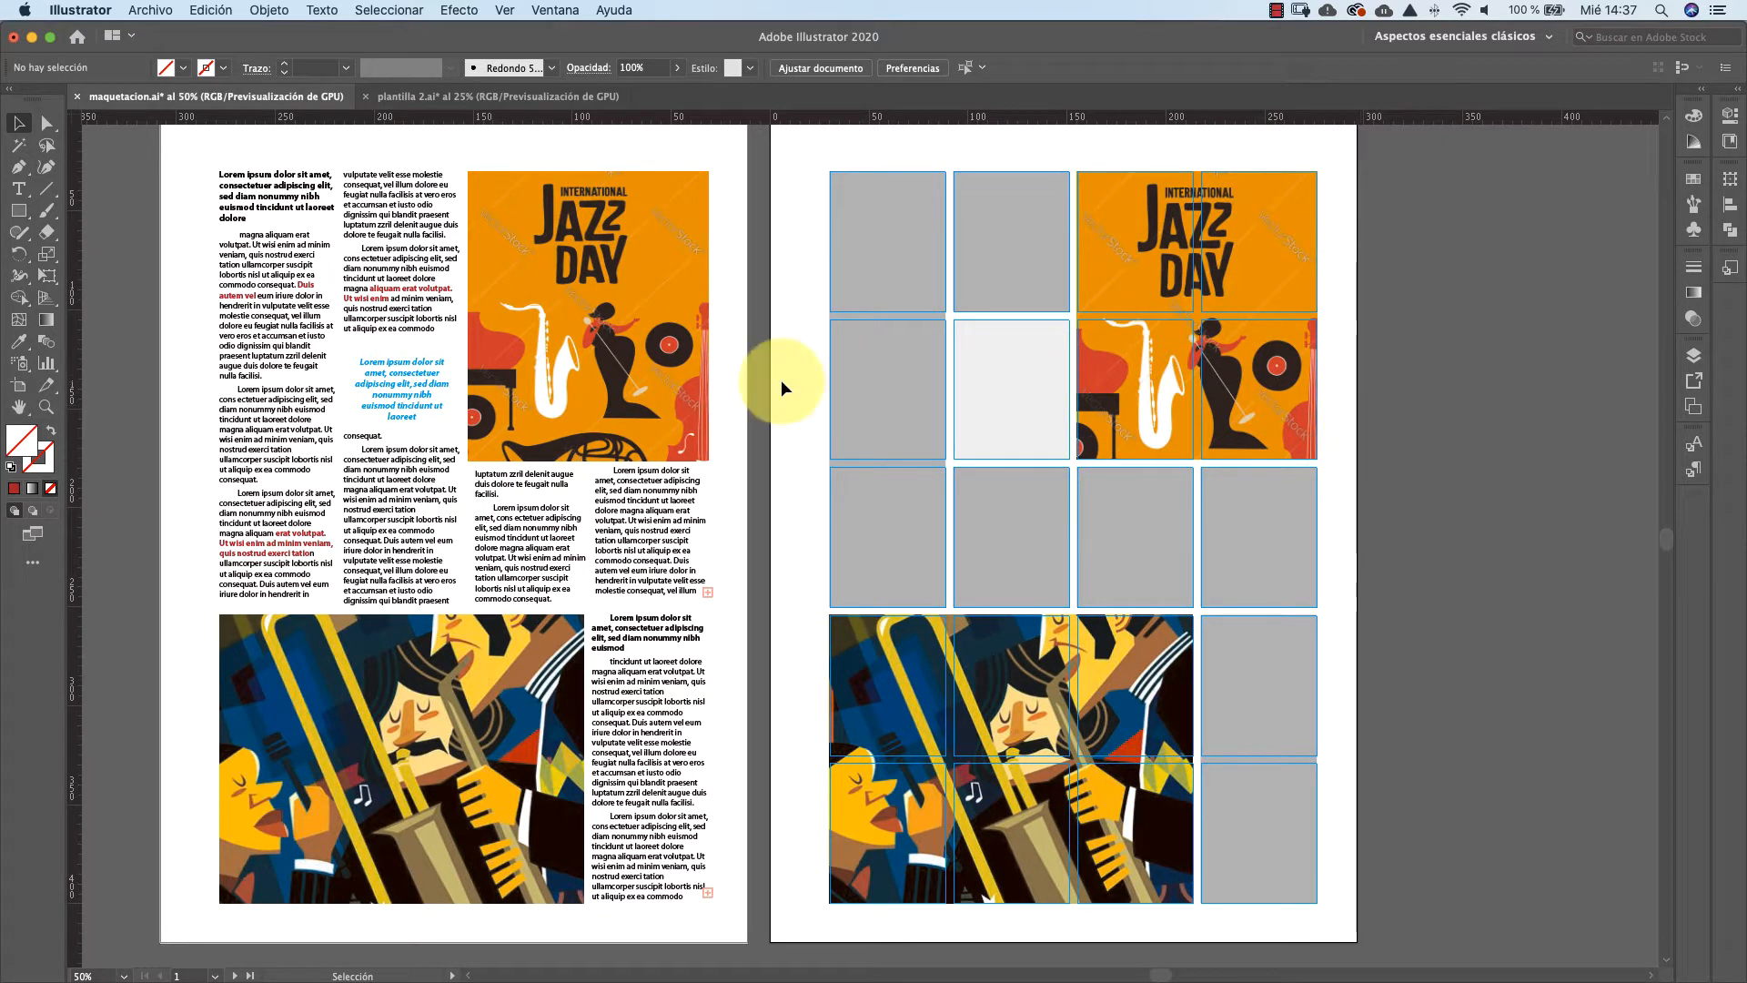
{"action": "left_click", "coordinate": [19, 190]}
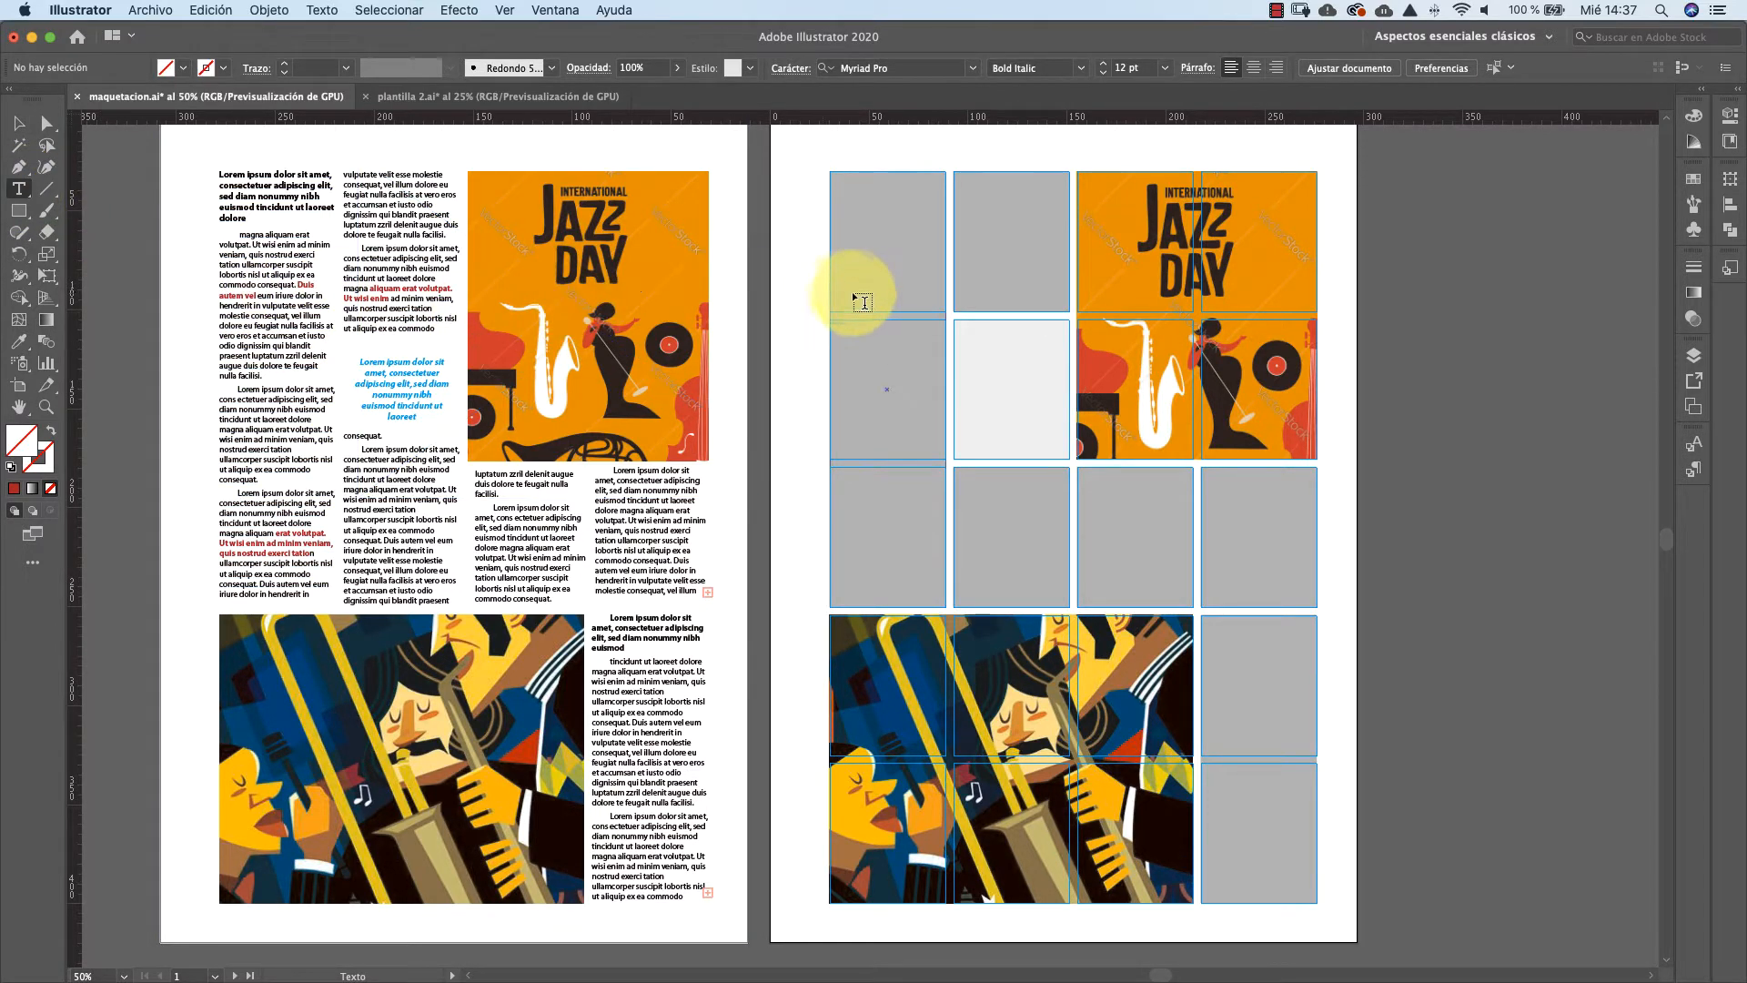
{"action": "key", "text": "super+plus"}
{"action": "key", "text": "super+plus"}
{"action": "key", "text": "super+plus"}
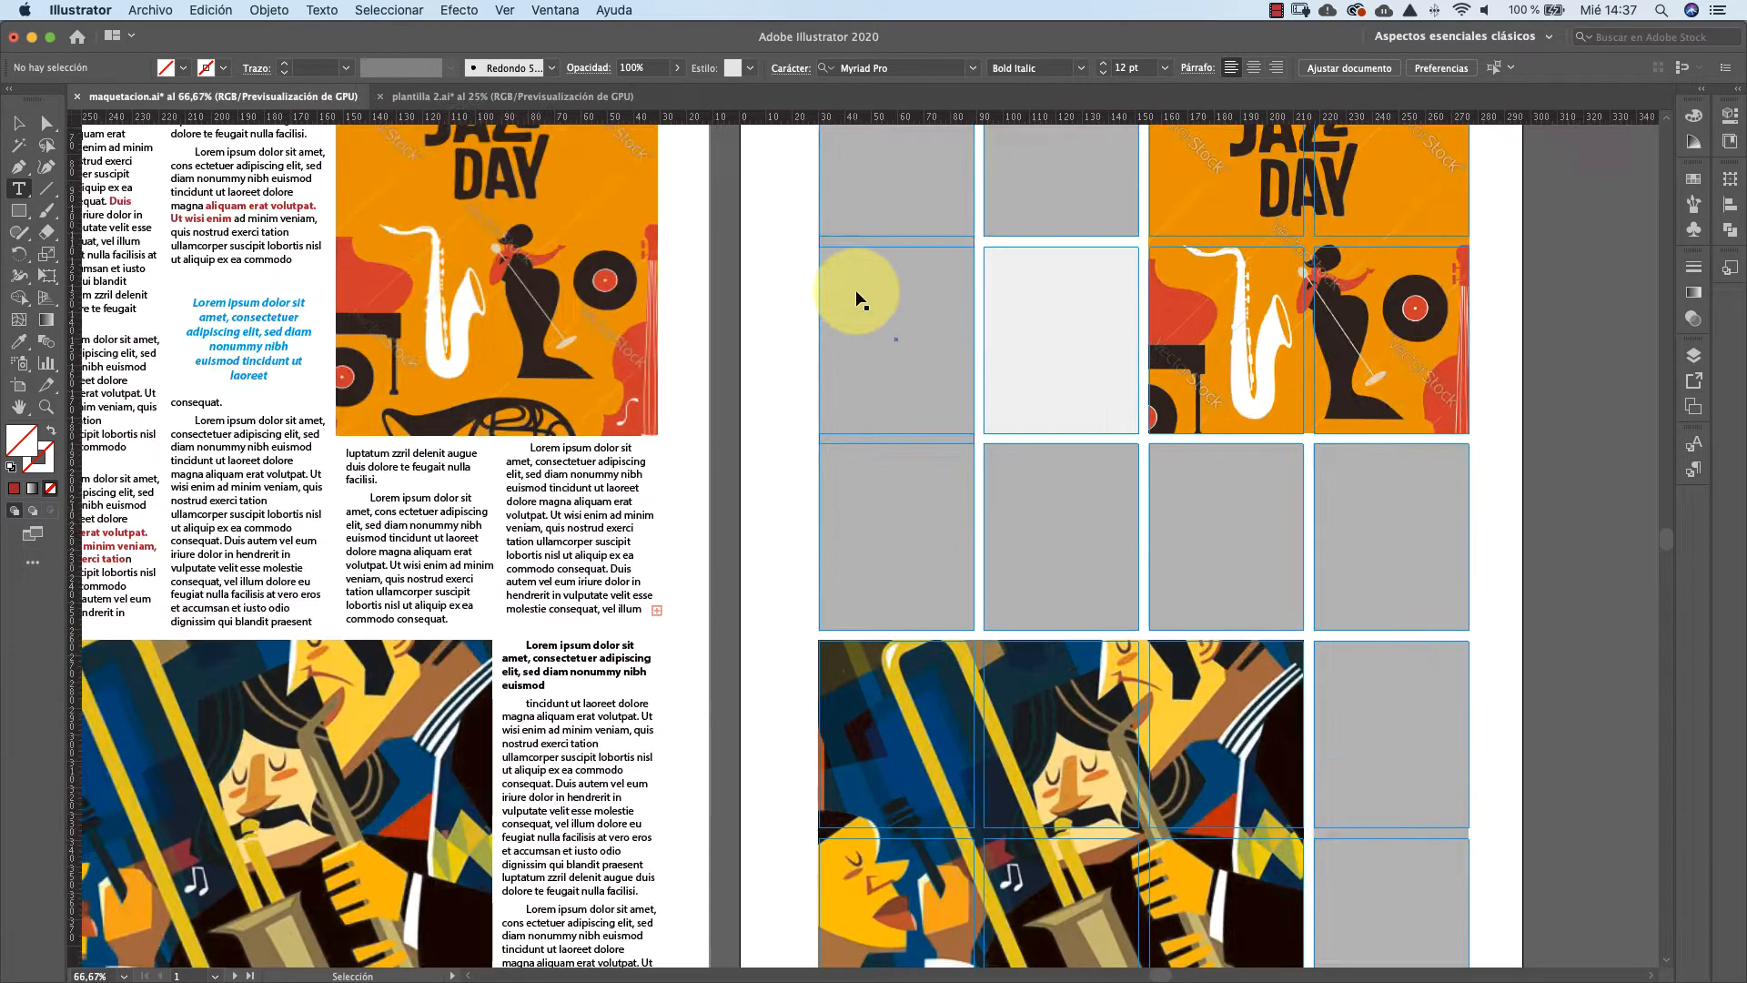
{"action": "scroll", "coordinate": [856, 292], "scroll_direction": "up", "scroll_amount": 5}
{"action": "scroll", "coordinate": [866, 300], "scroll_direction": "up", "scroll_amount": 10}
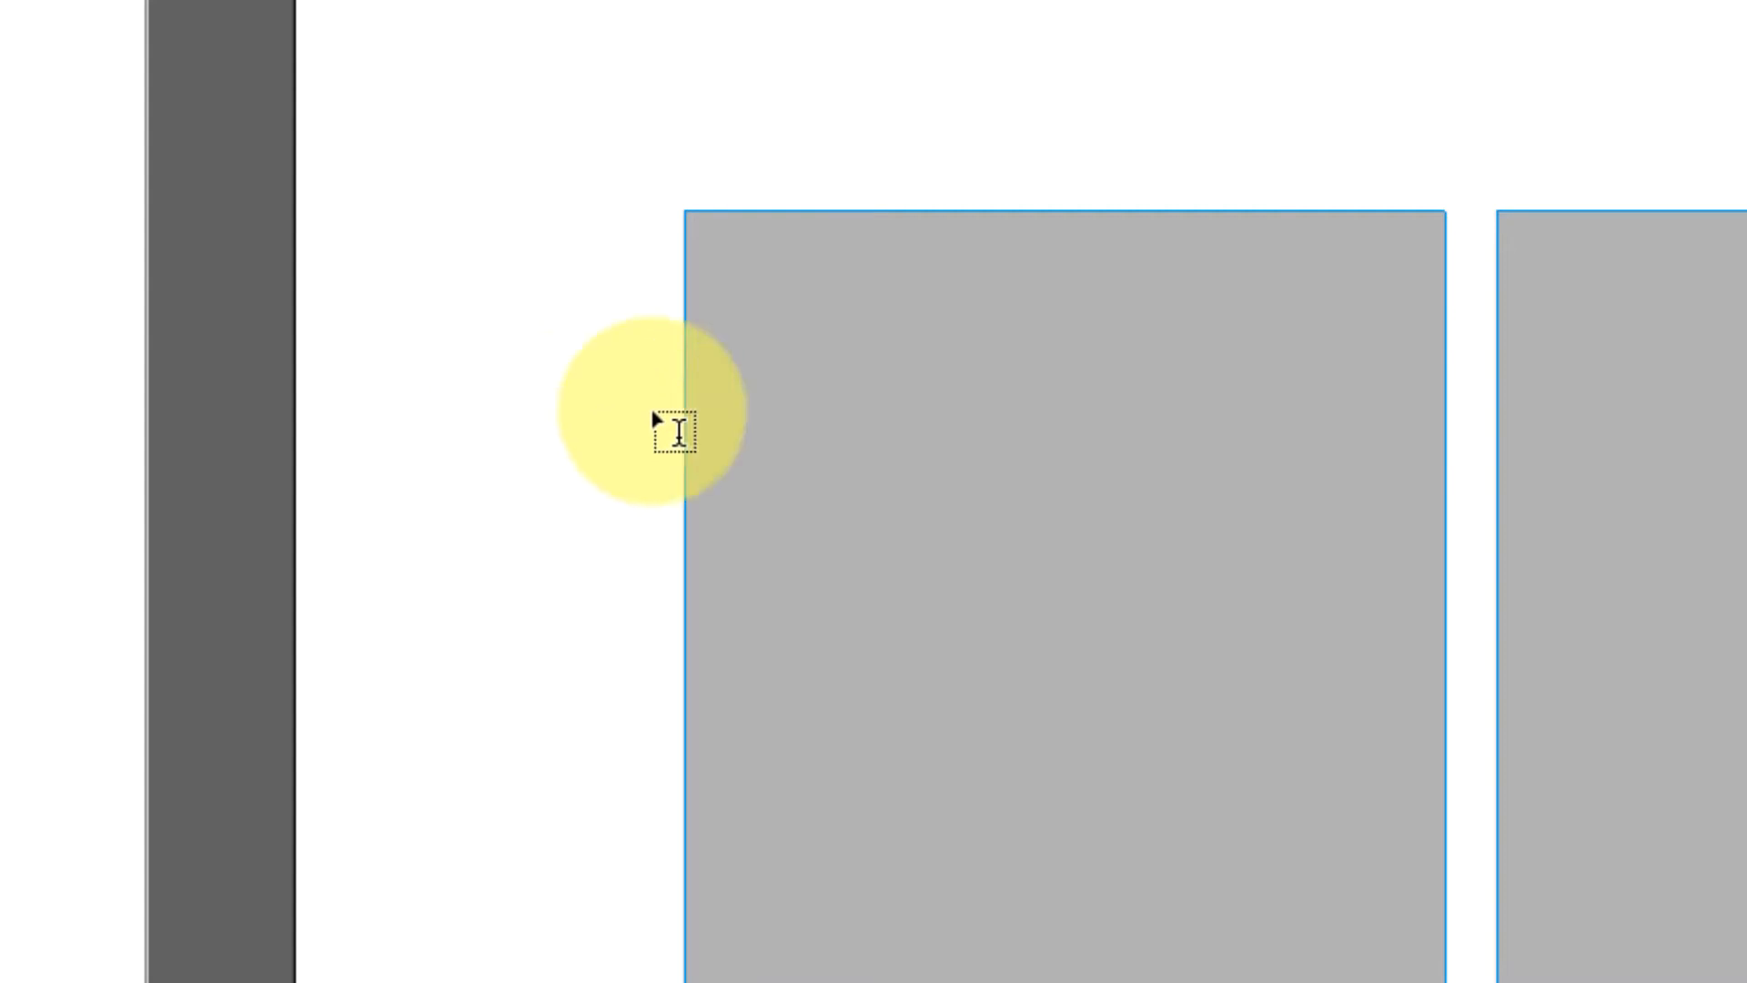
{"action": "left_click", "coordinate": [689, 431]}
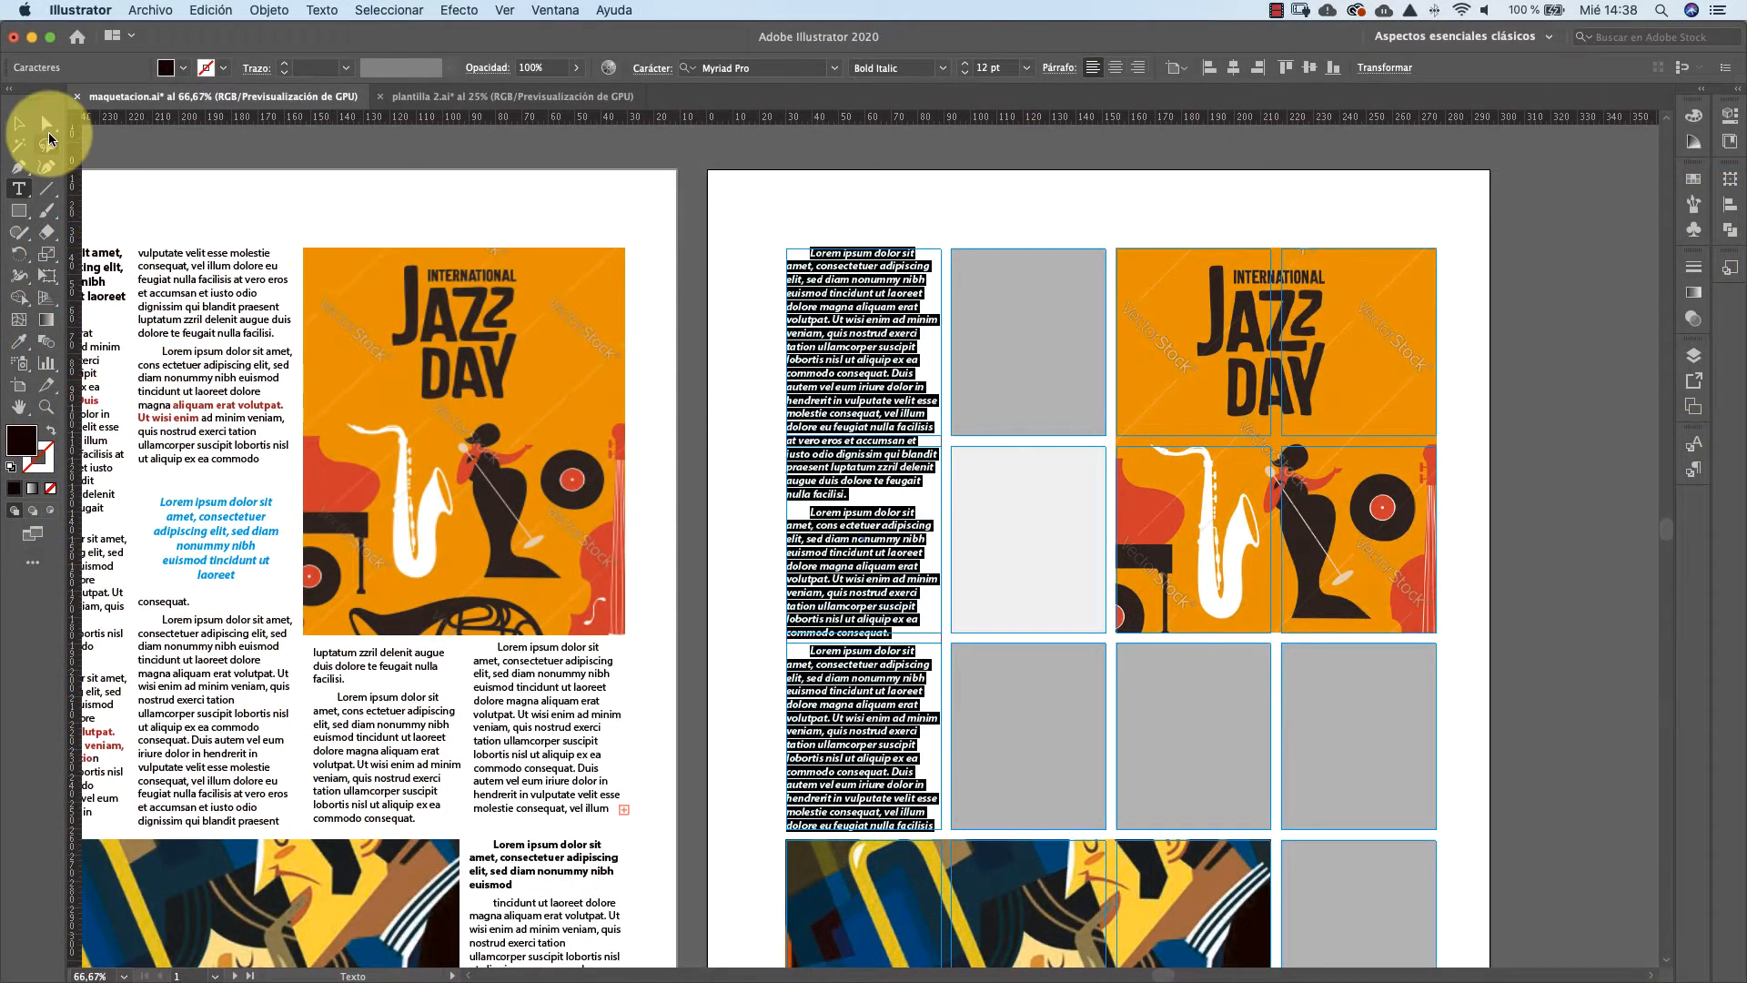
{"action": "left_click", "coordinate": [18, 122]}
{"action": "left_click", "coordinate": [785, 194]}
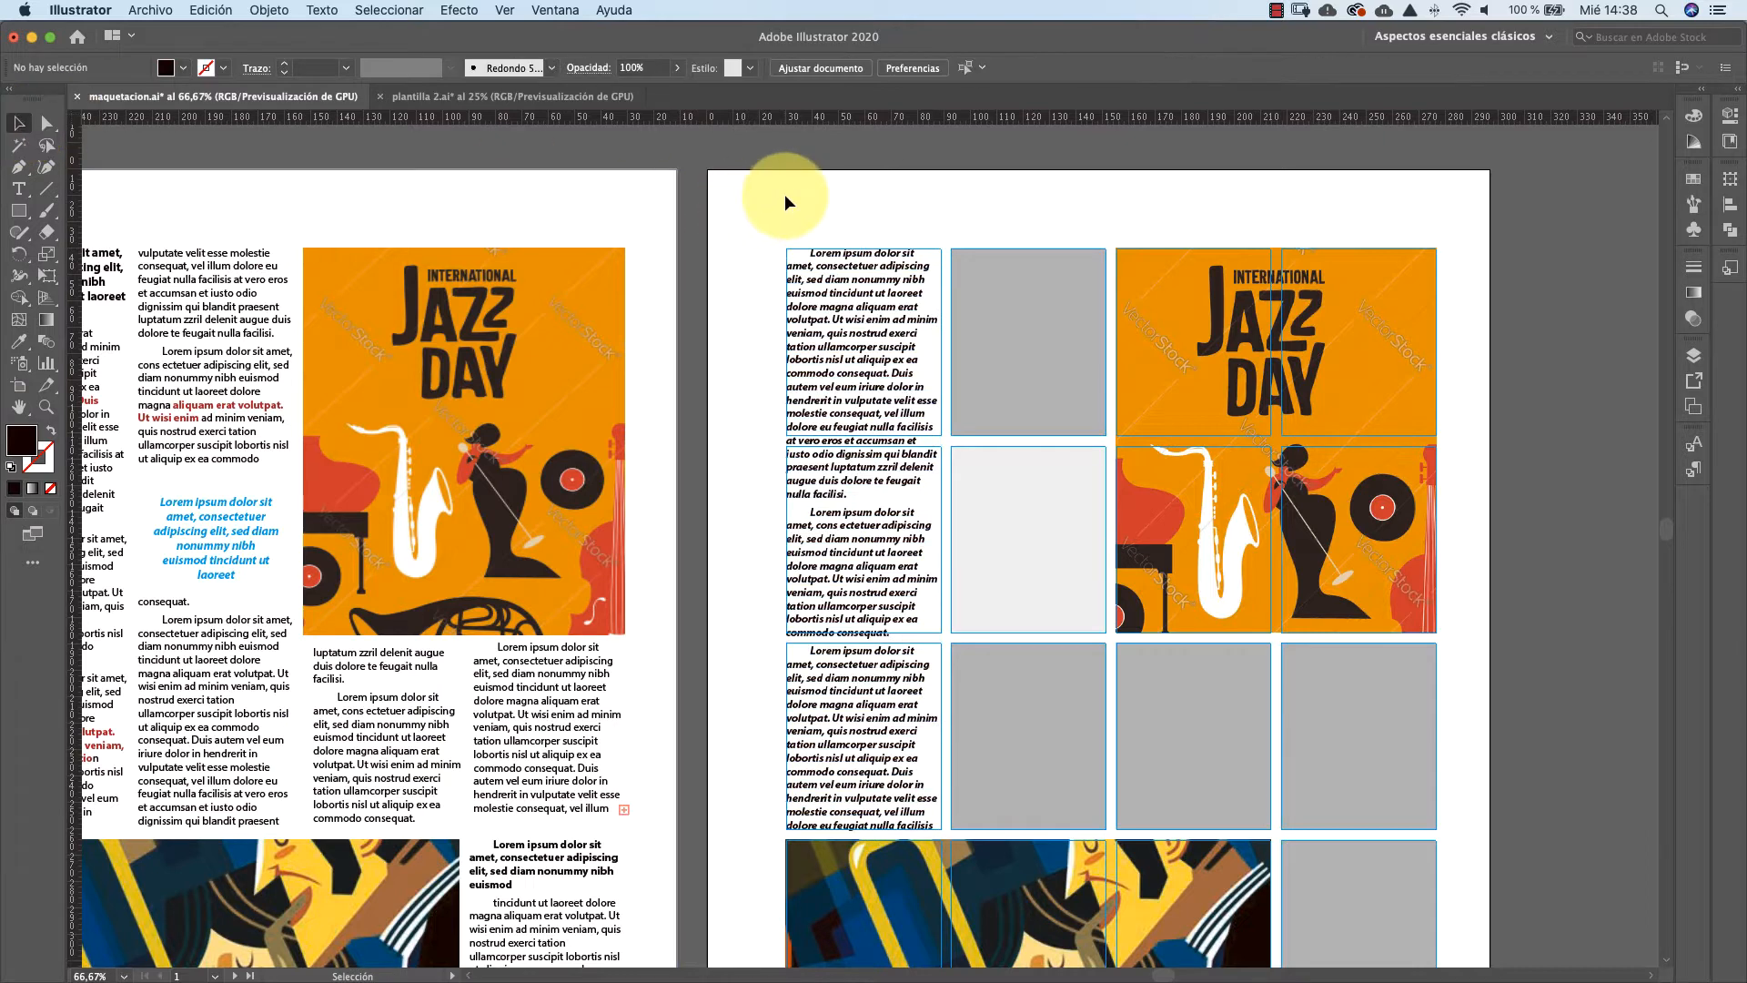
Apply the sample page's regular body text formatting to all the text in the new column with the Eyedropper, and deselect it
{"action": "left_click", "coordinate": [848, 326]}
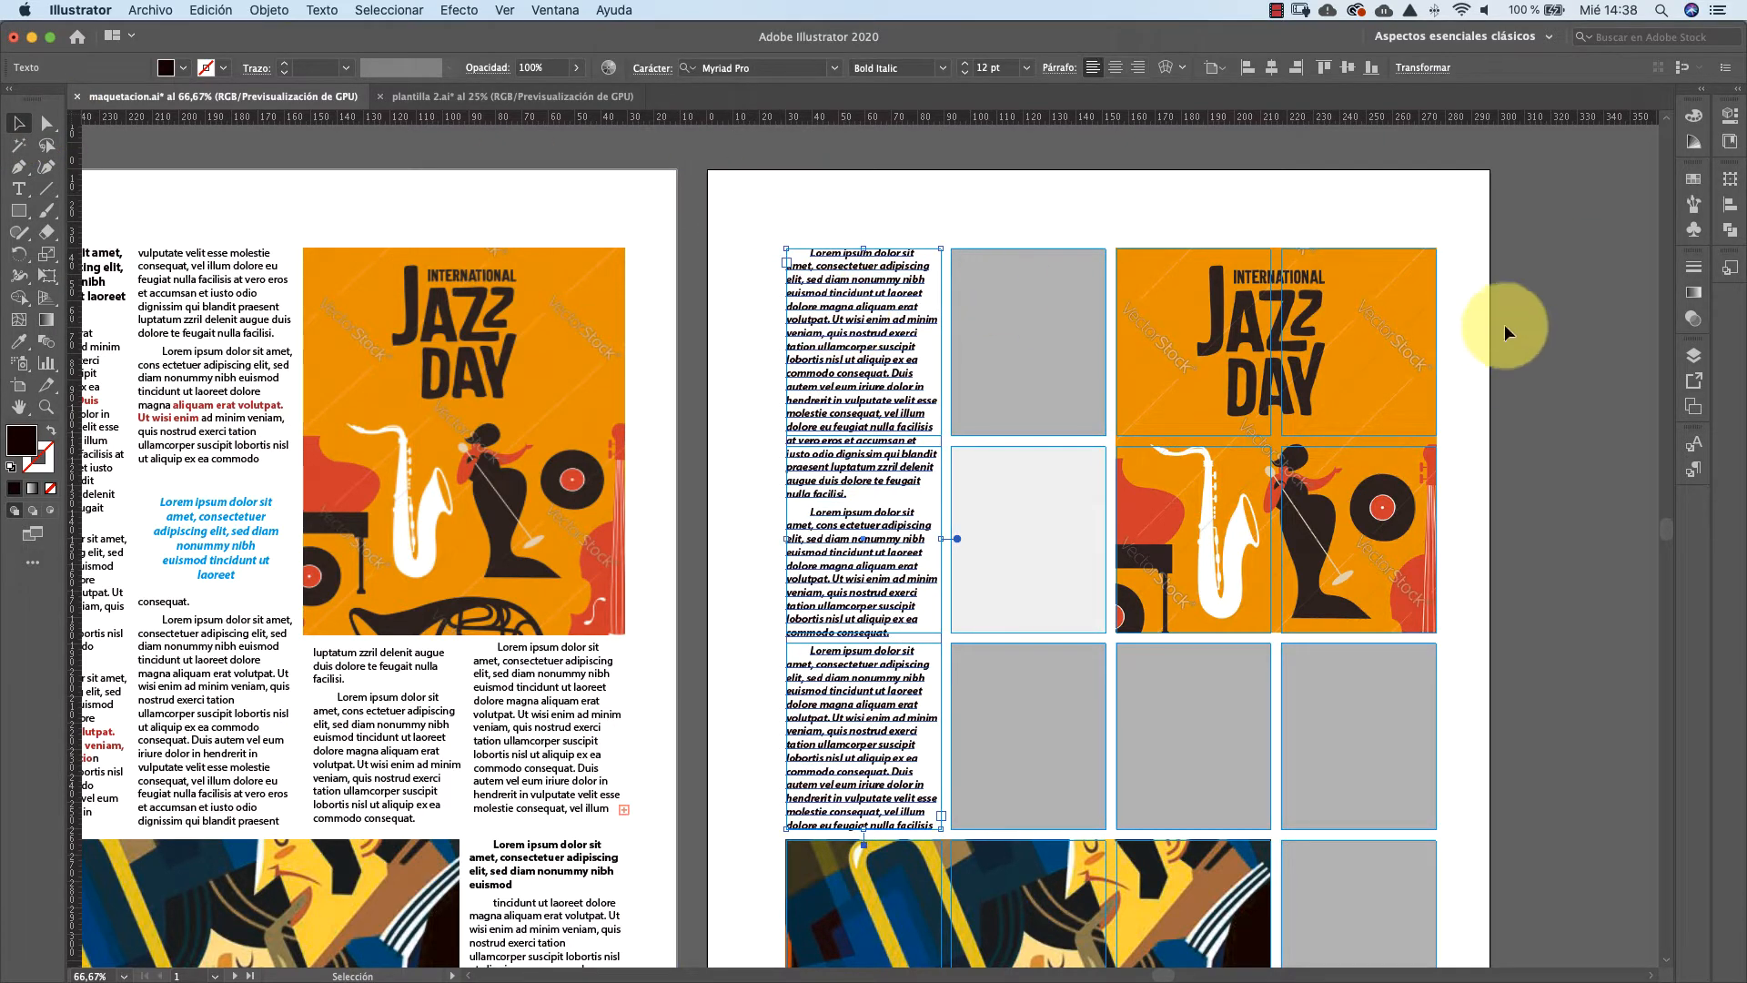
{"action": "left_click", "coordinate": [1732, 117]}
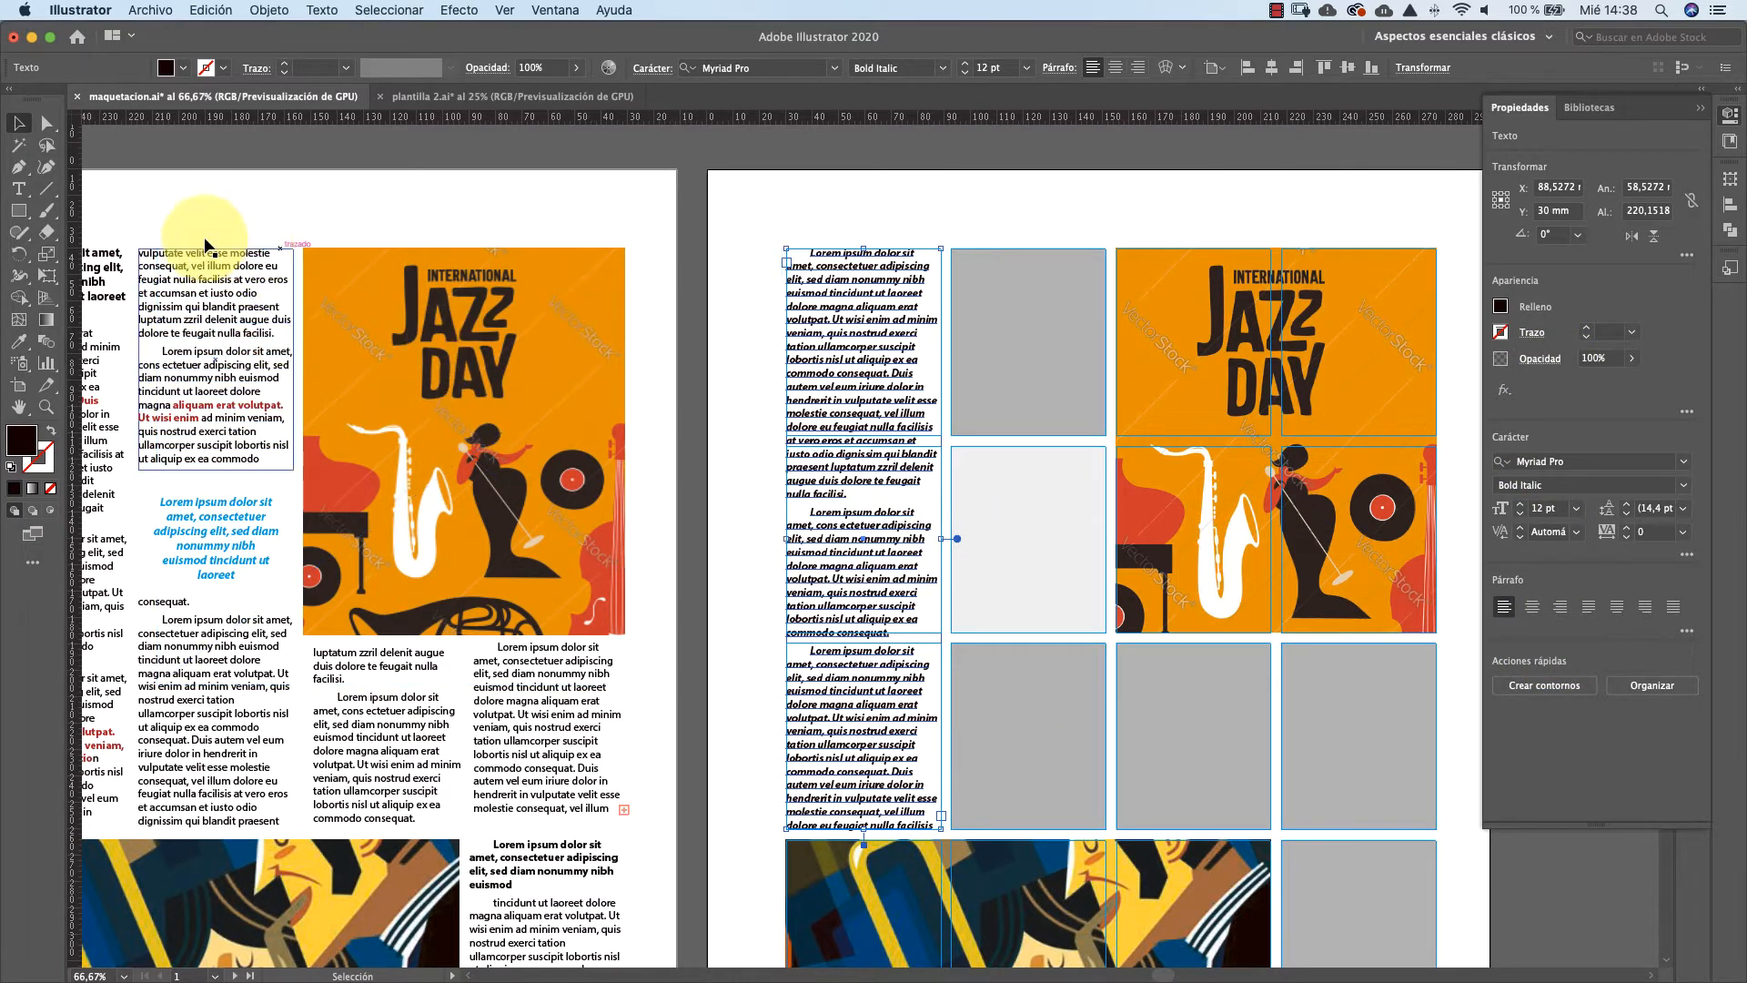
{"action": "left_click", "coordinate": [18, 188]}
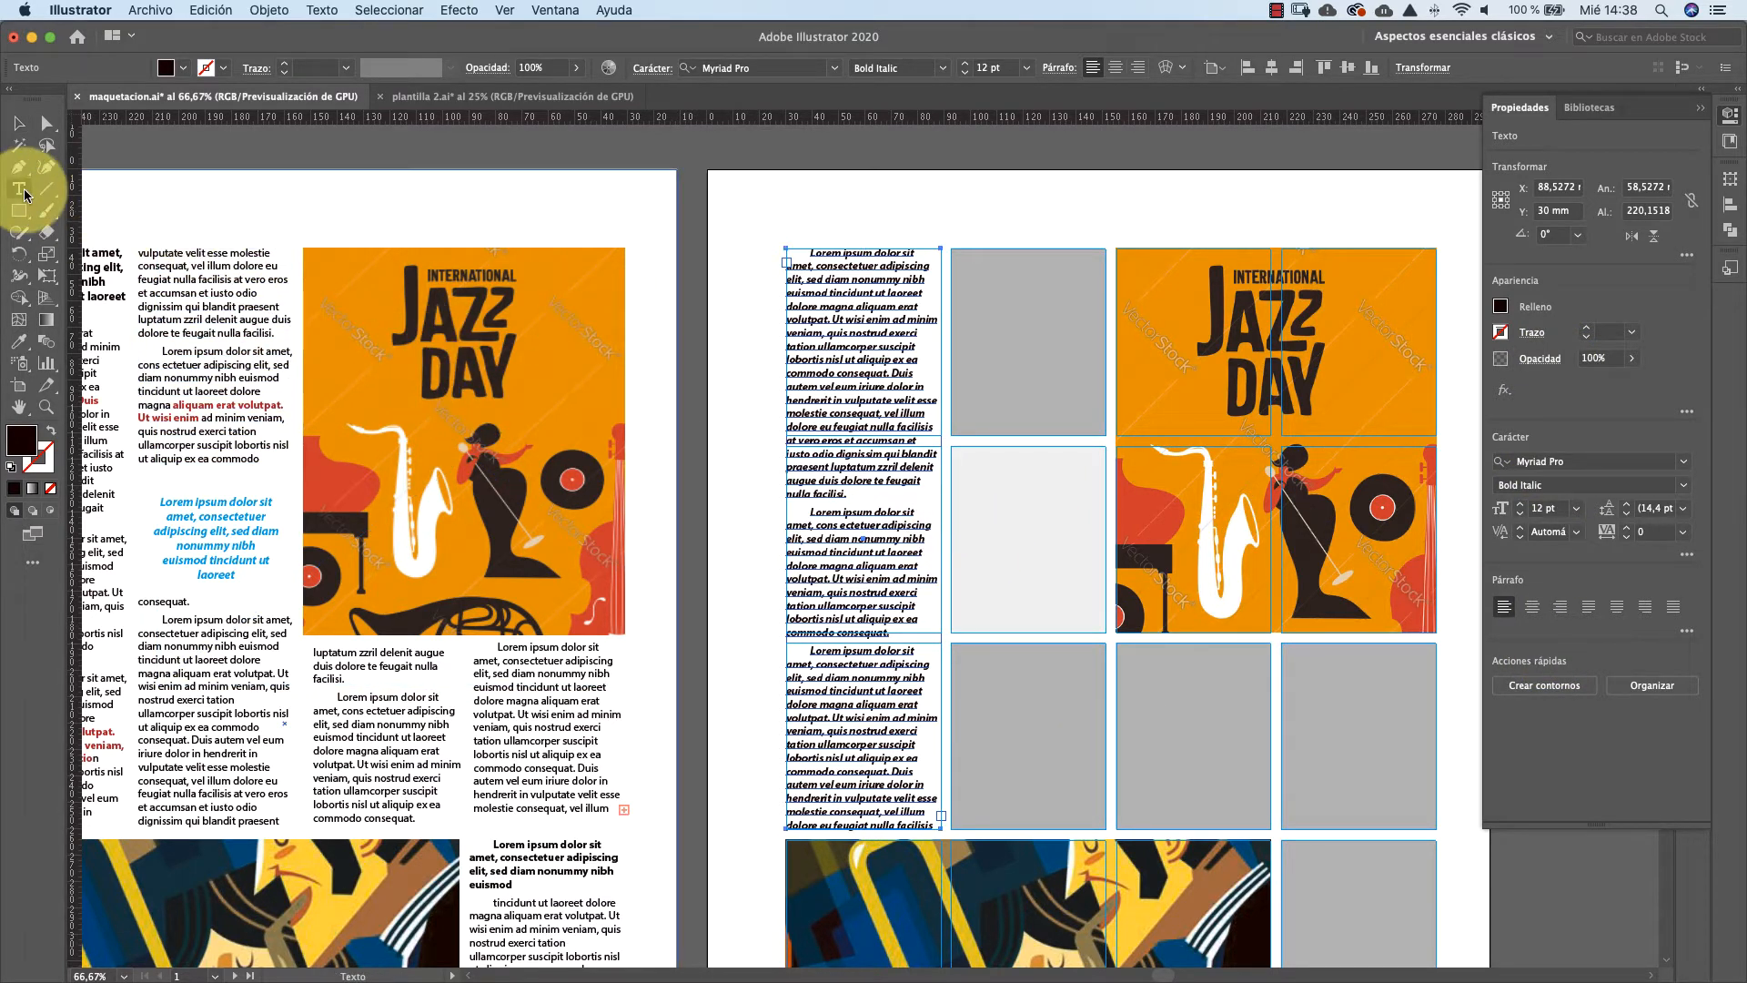
{"action": "left_click", "coordinate": [819, 360]}
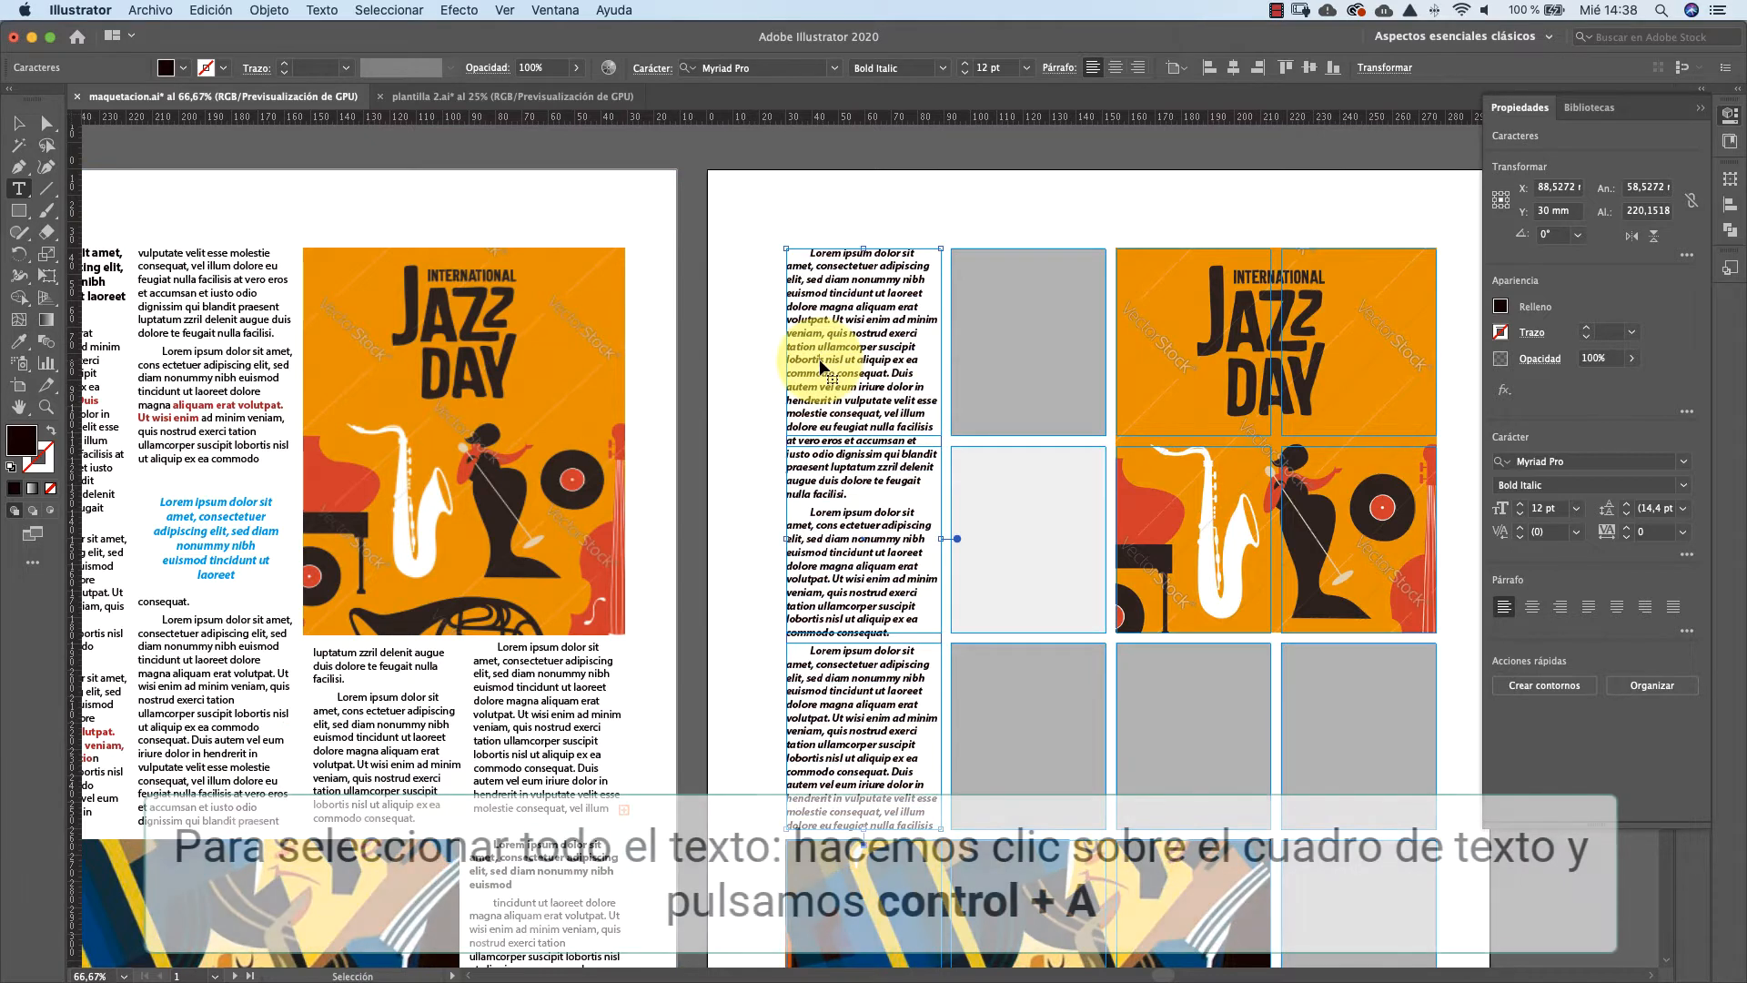
{"action": "key", "text": "ctrl+a"}
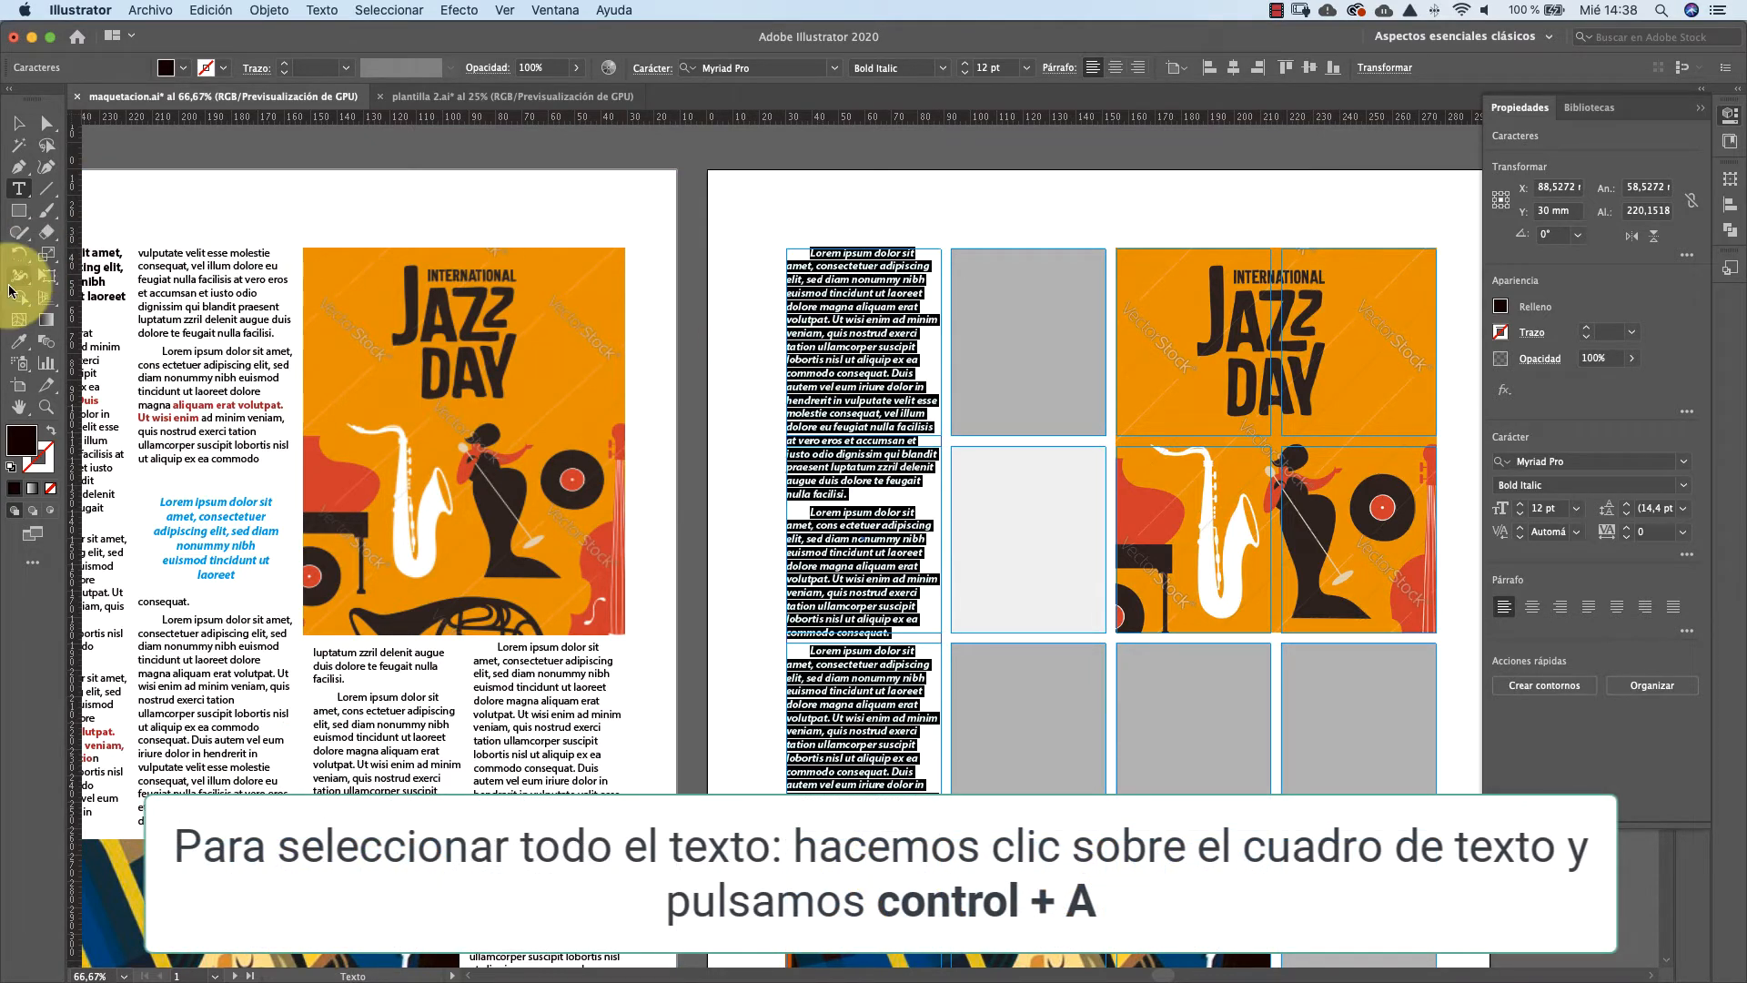
{"action": "left_click", "coordinate": [20, 343]}
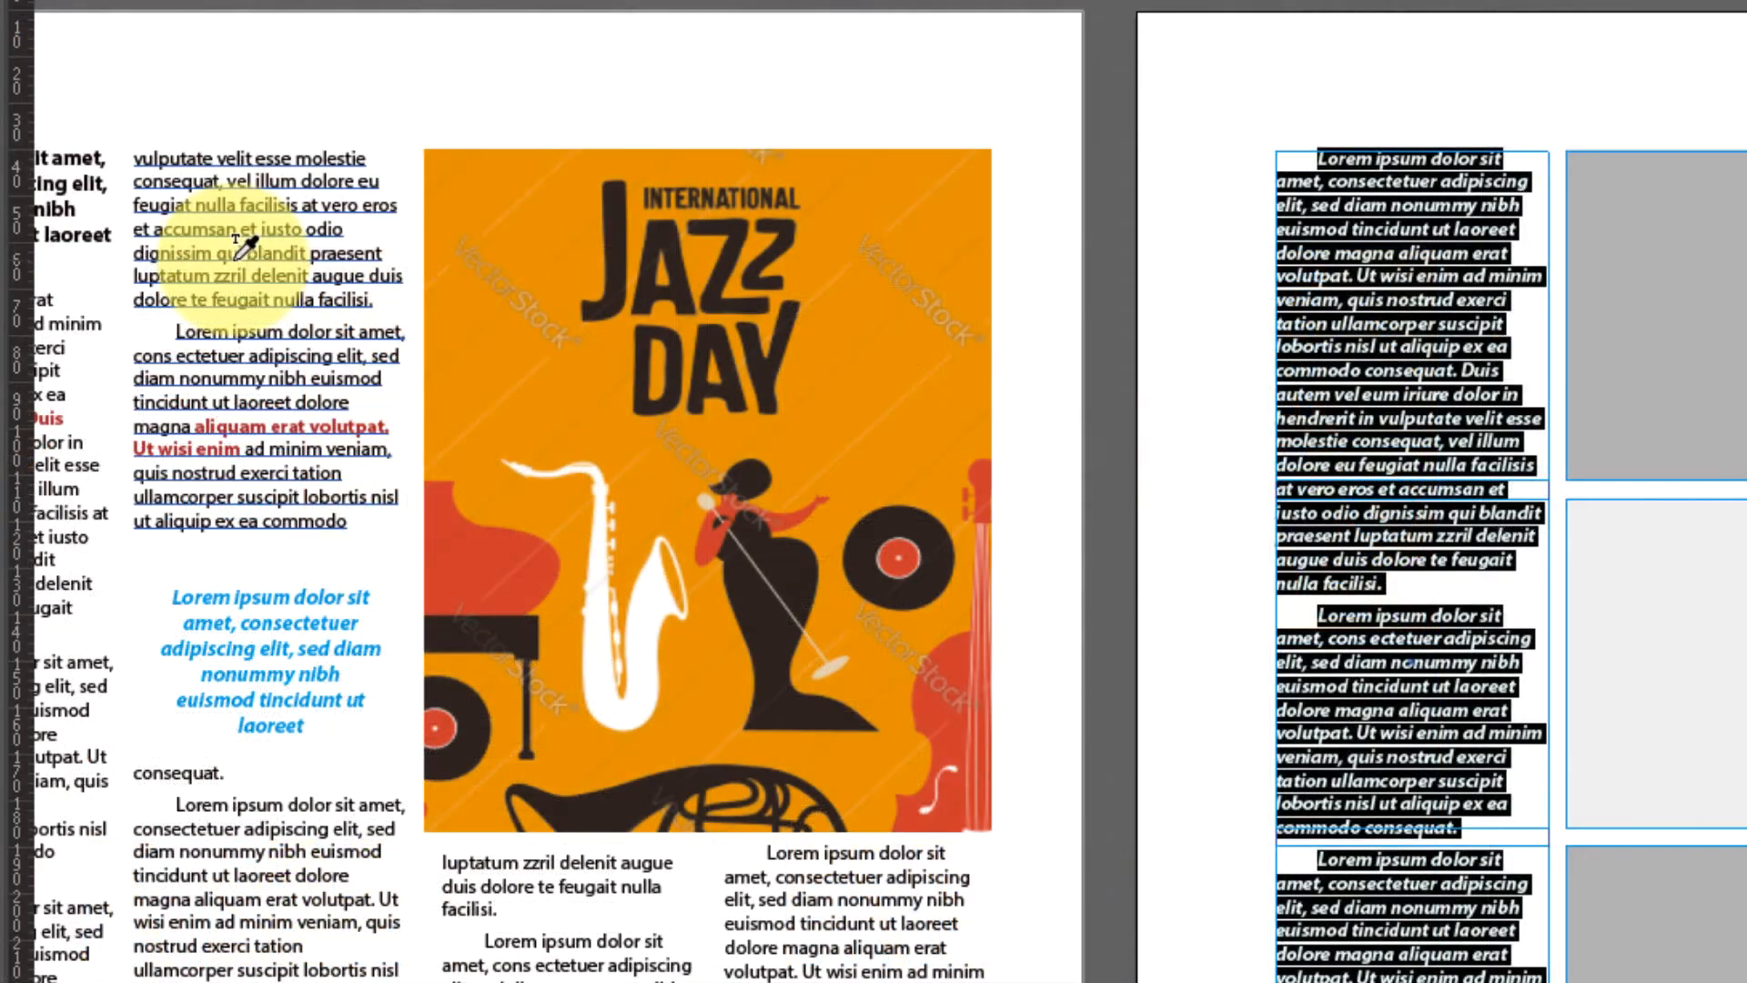
{"action": "left_click", "coordinate": [238, 248]}
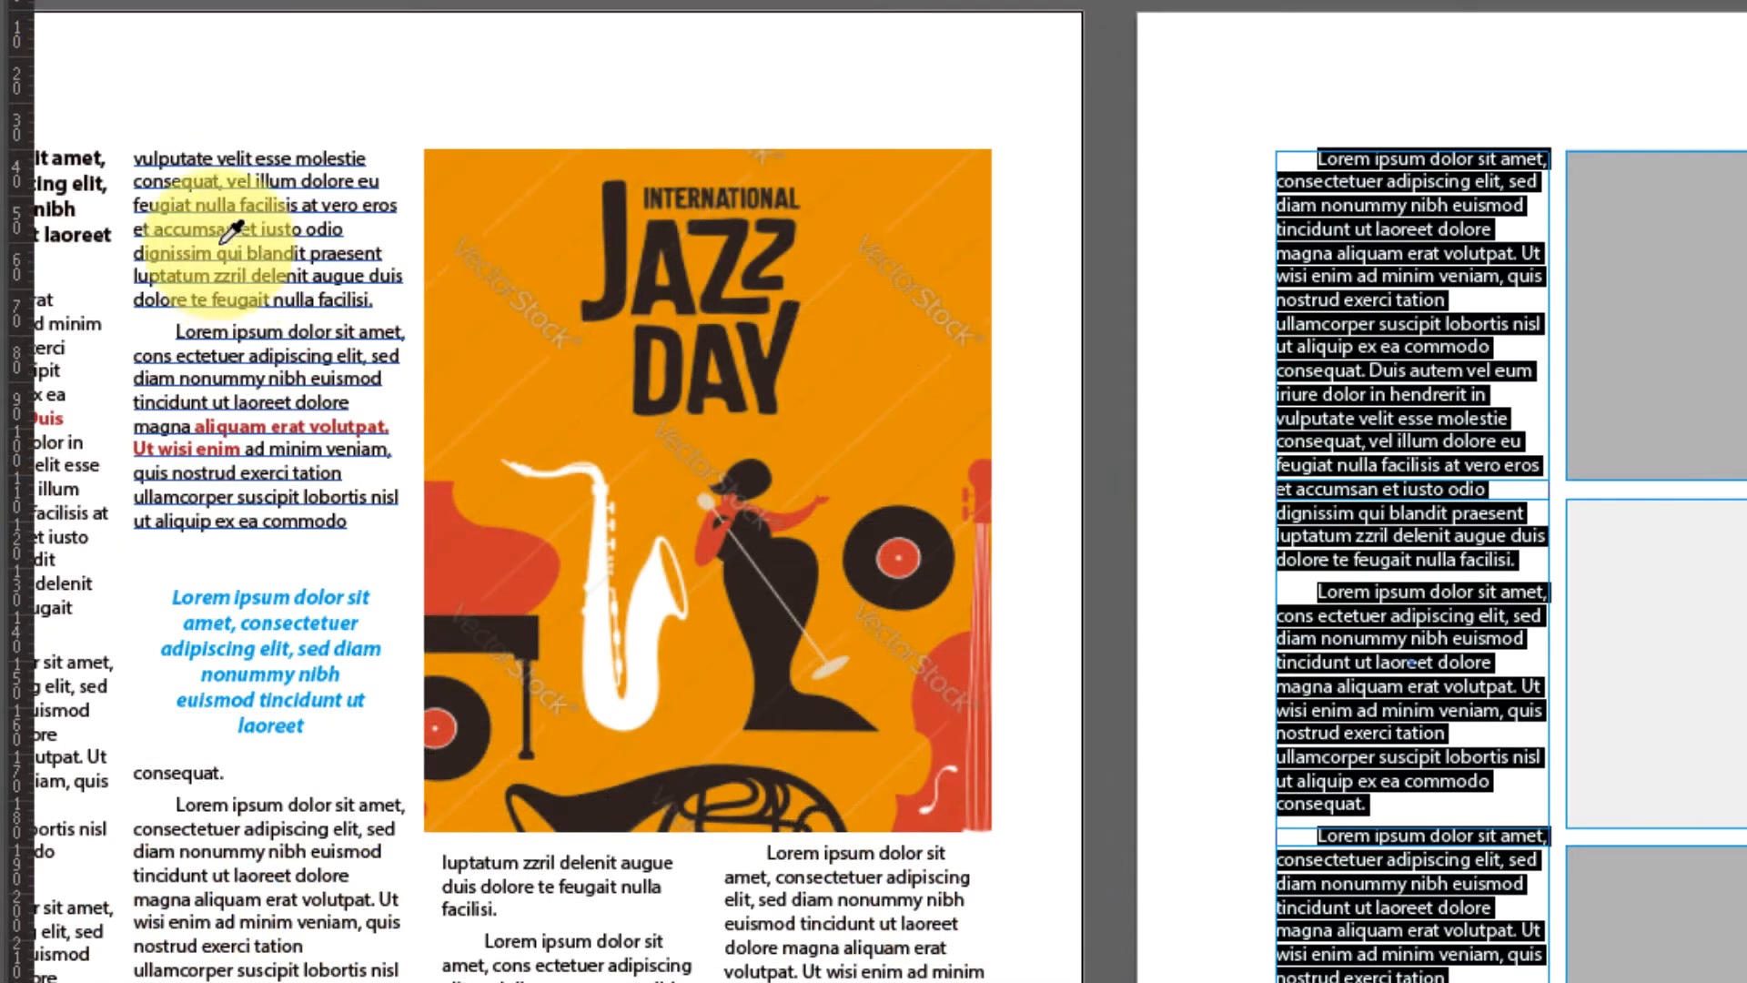
{"action": "key", "text": "Escape"}
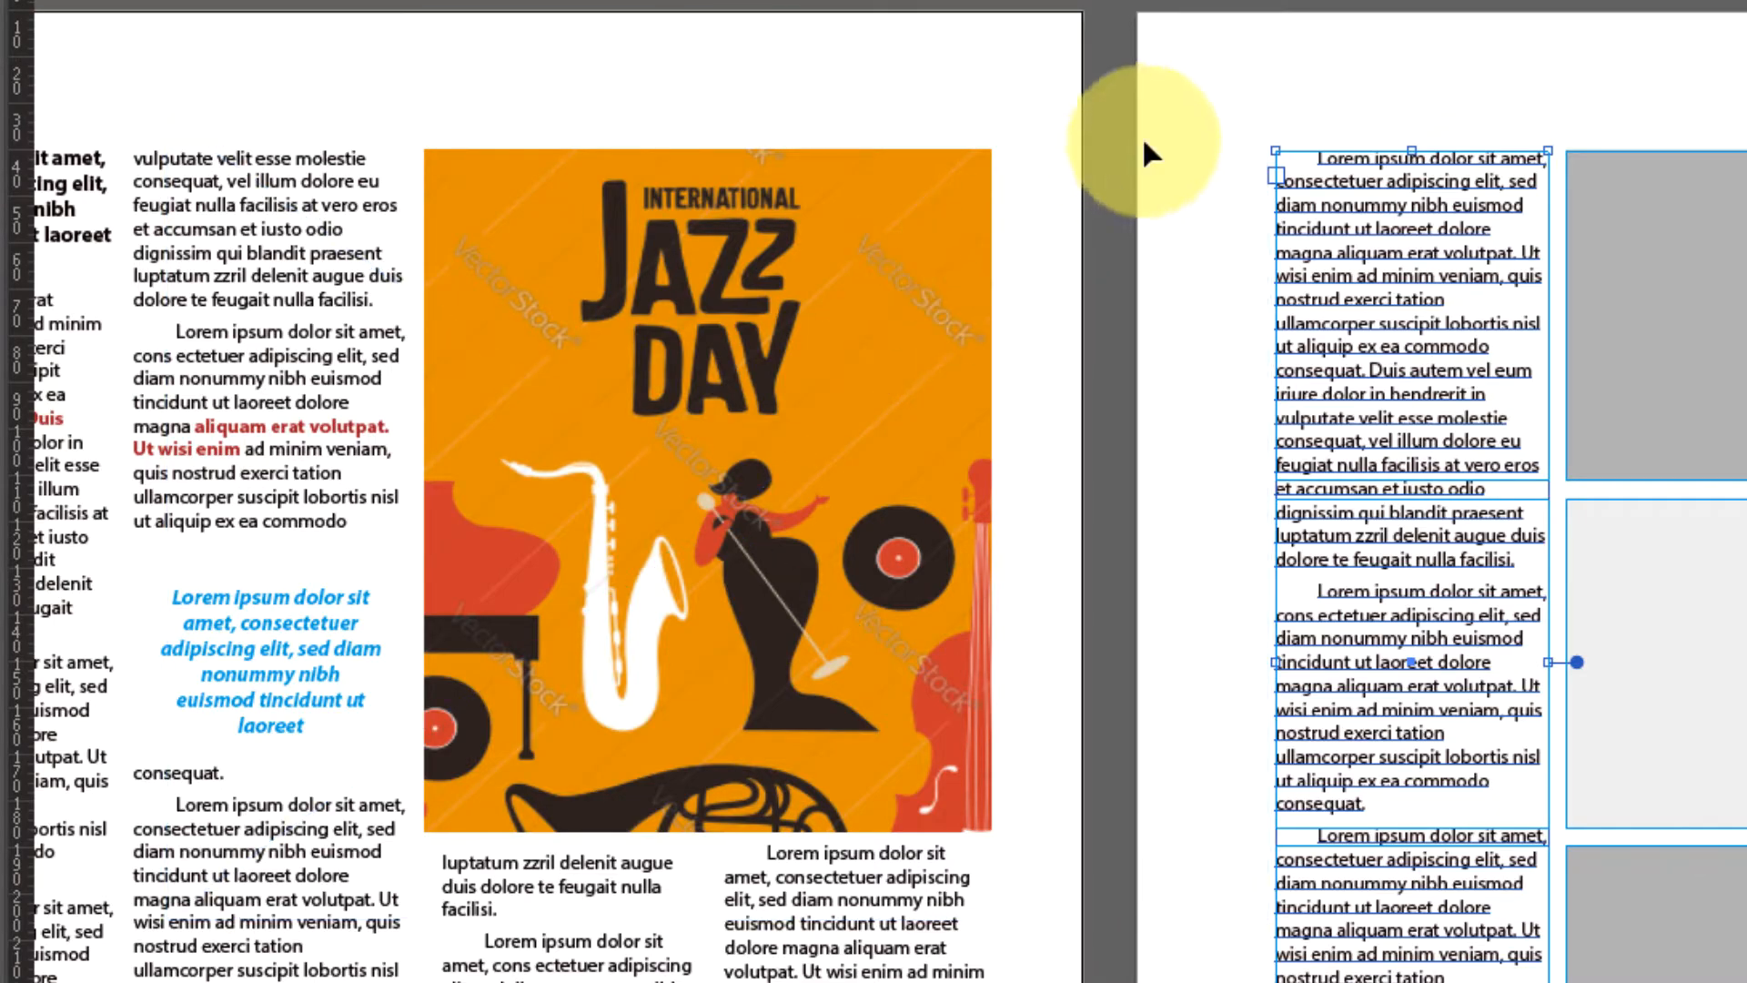
{"action": "left_click", "coordinate": [1255, 86]}
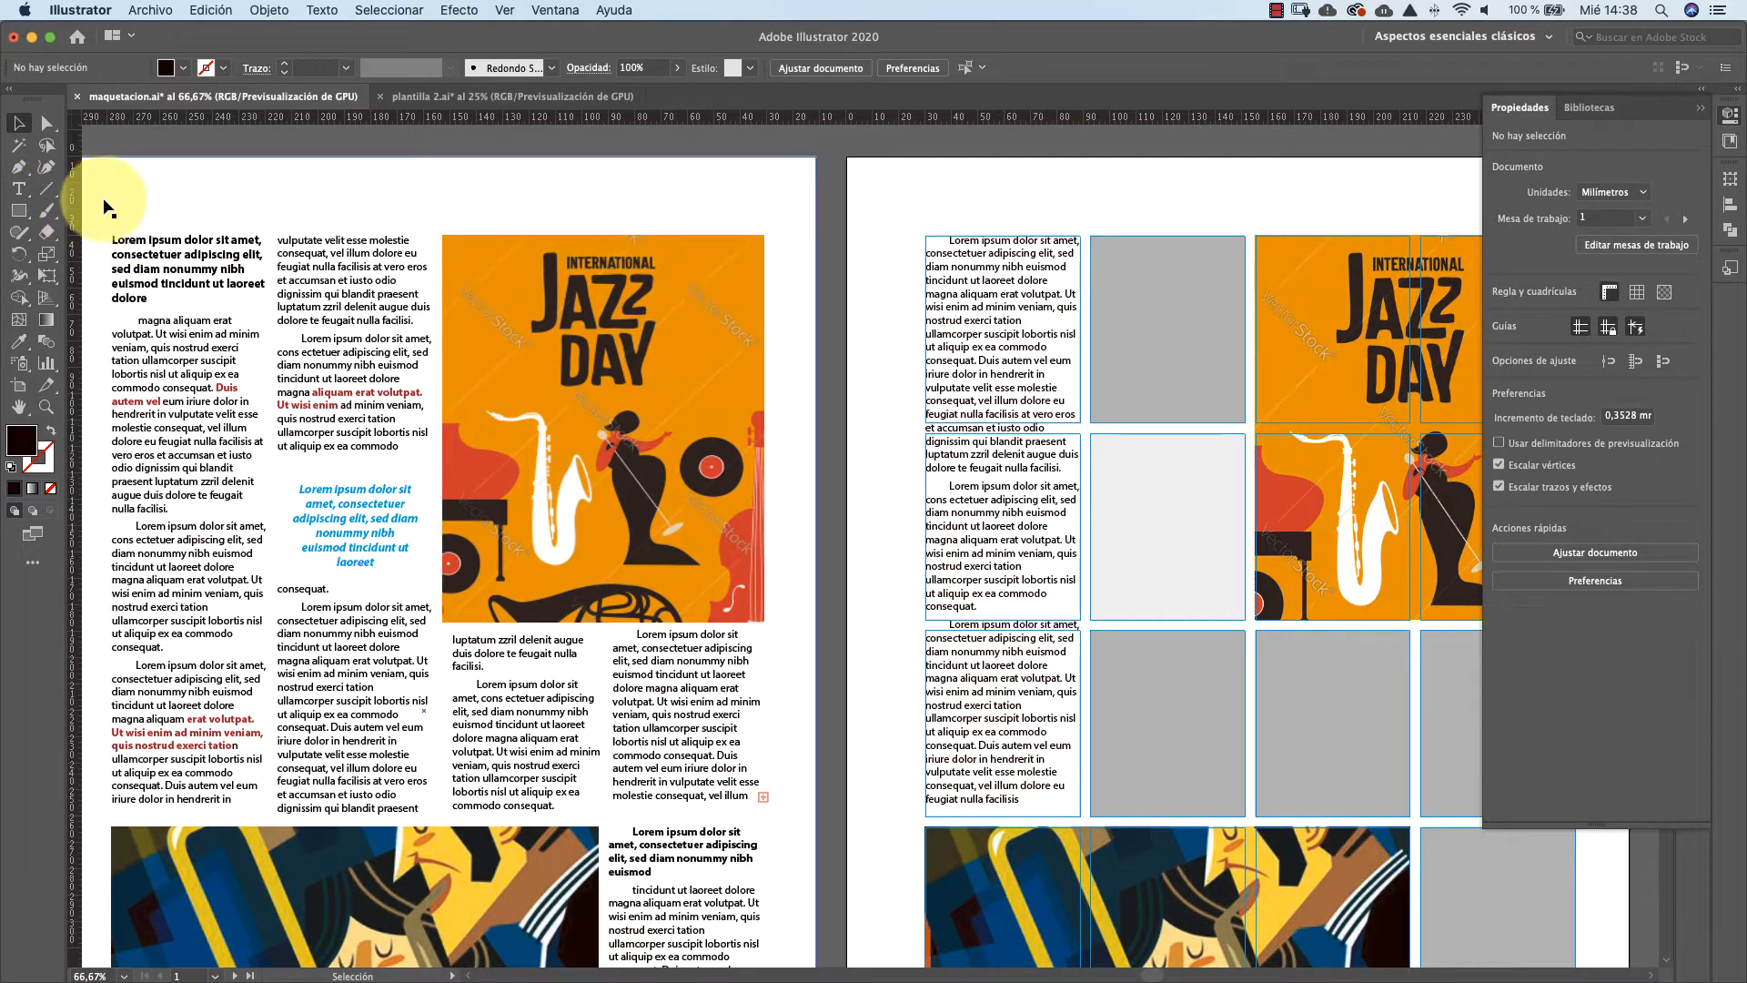
Give the new column's opening words, up to "laoreet dolore", the sample page's bold 13 pt heading formatting with the Eyedropper
{"action": "left_click", "coordinate": [20, 189]}
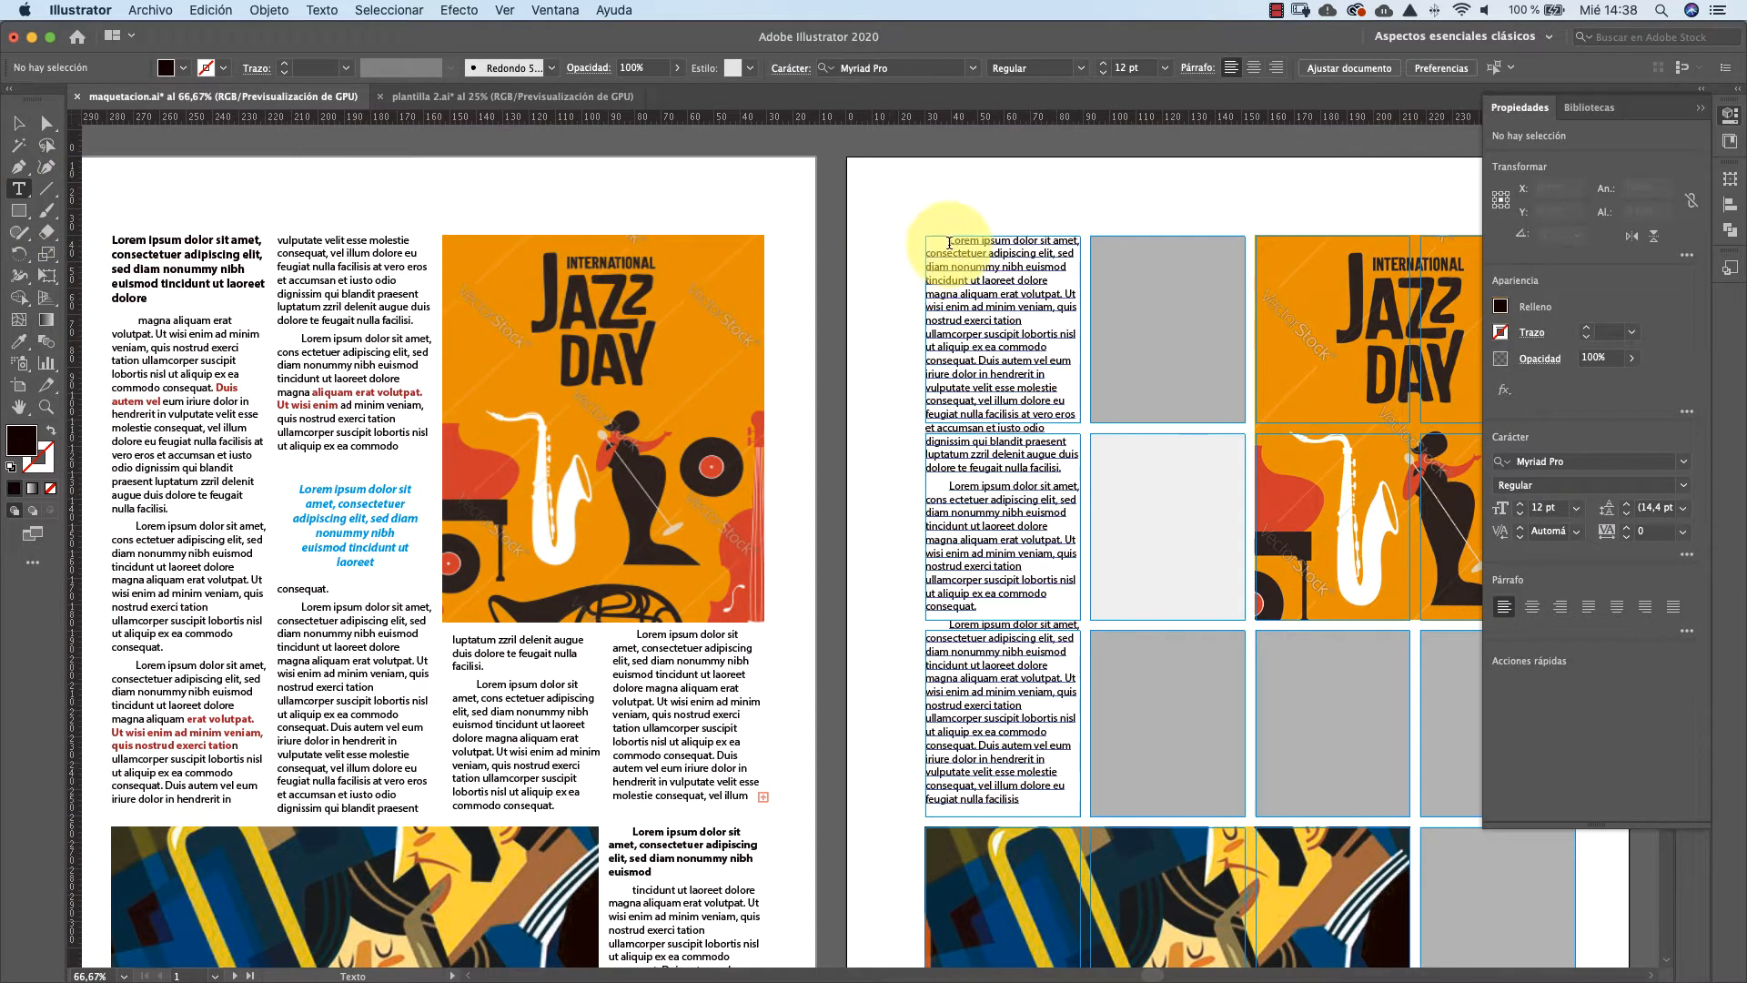
{"action": "left_click_drag", "start_coordinate": [949, 241], "coordinate": [1055, 281]}
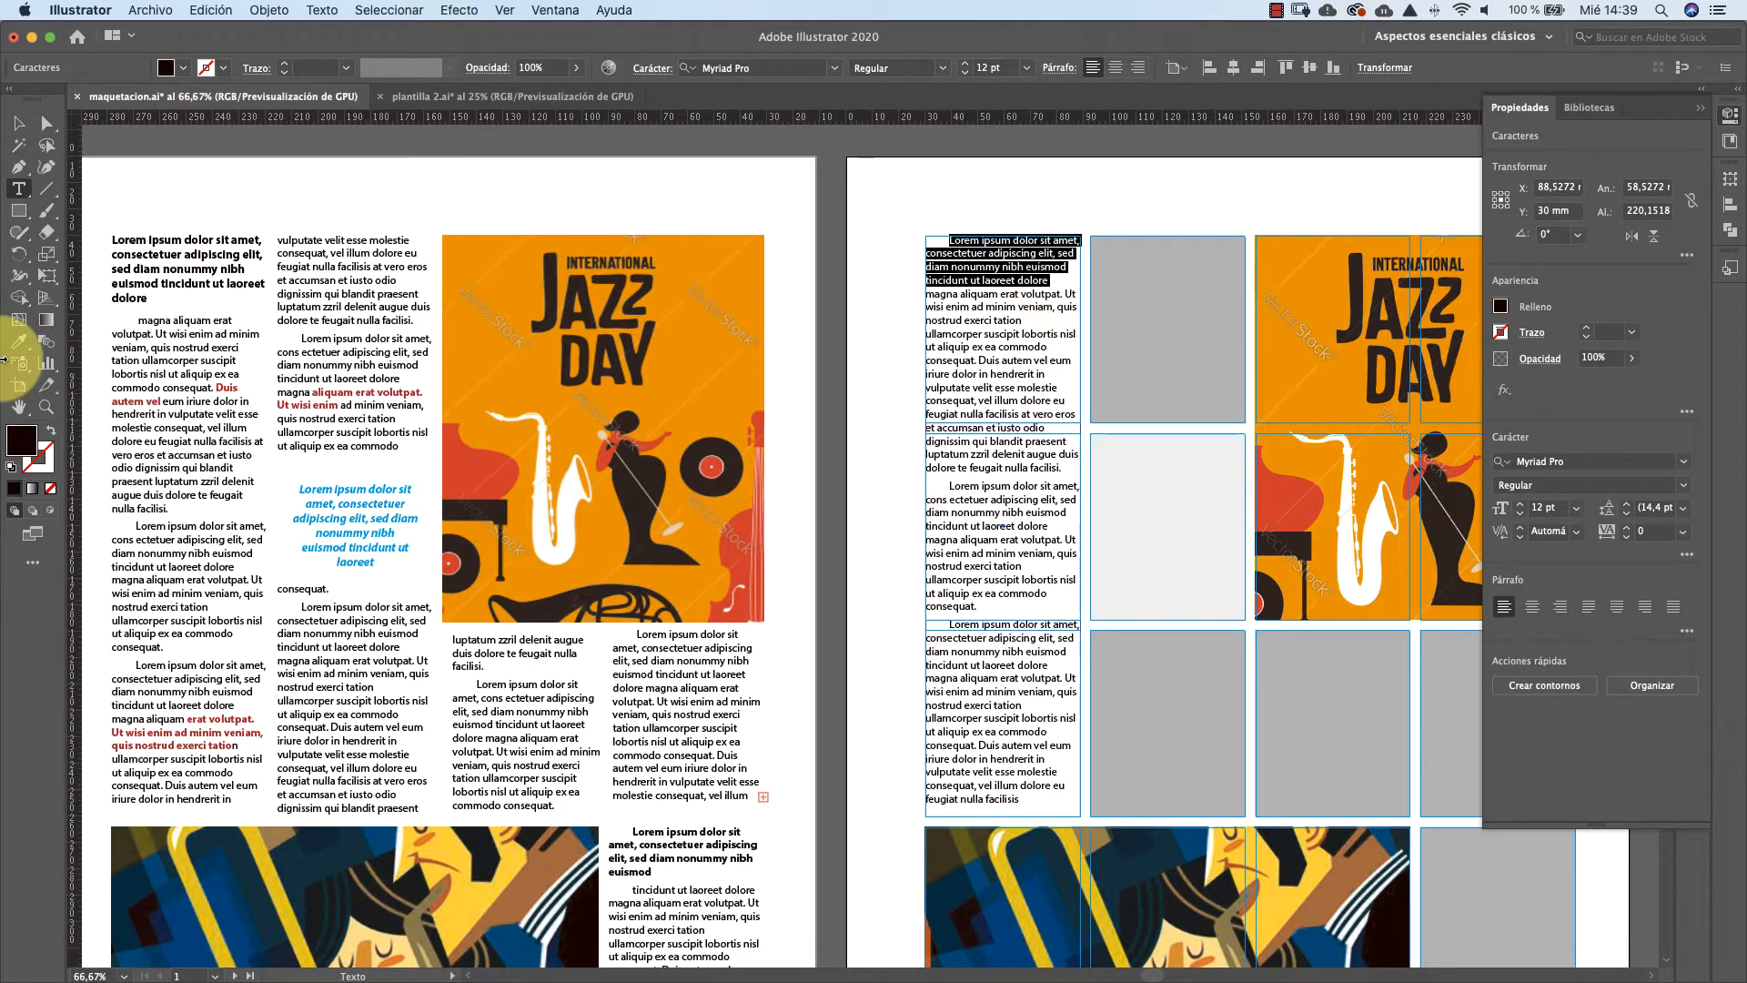
{"action": "left_click", "coordinate": [18, 341]}
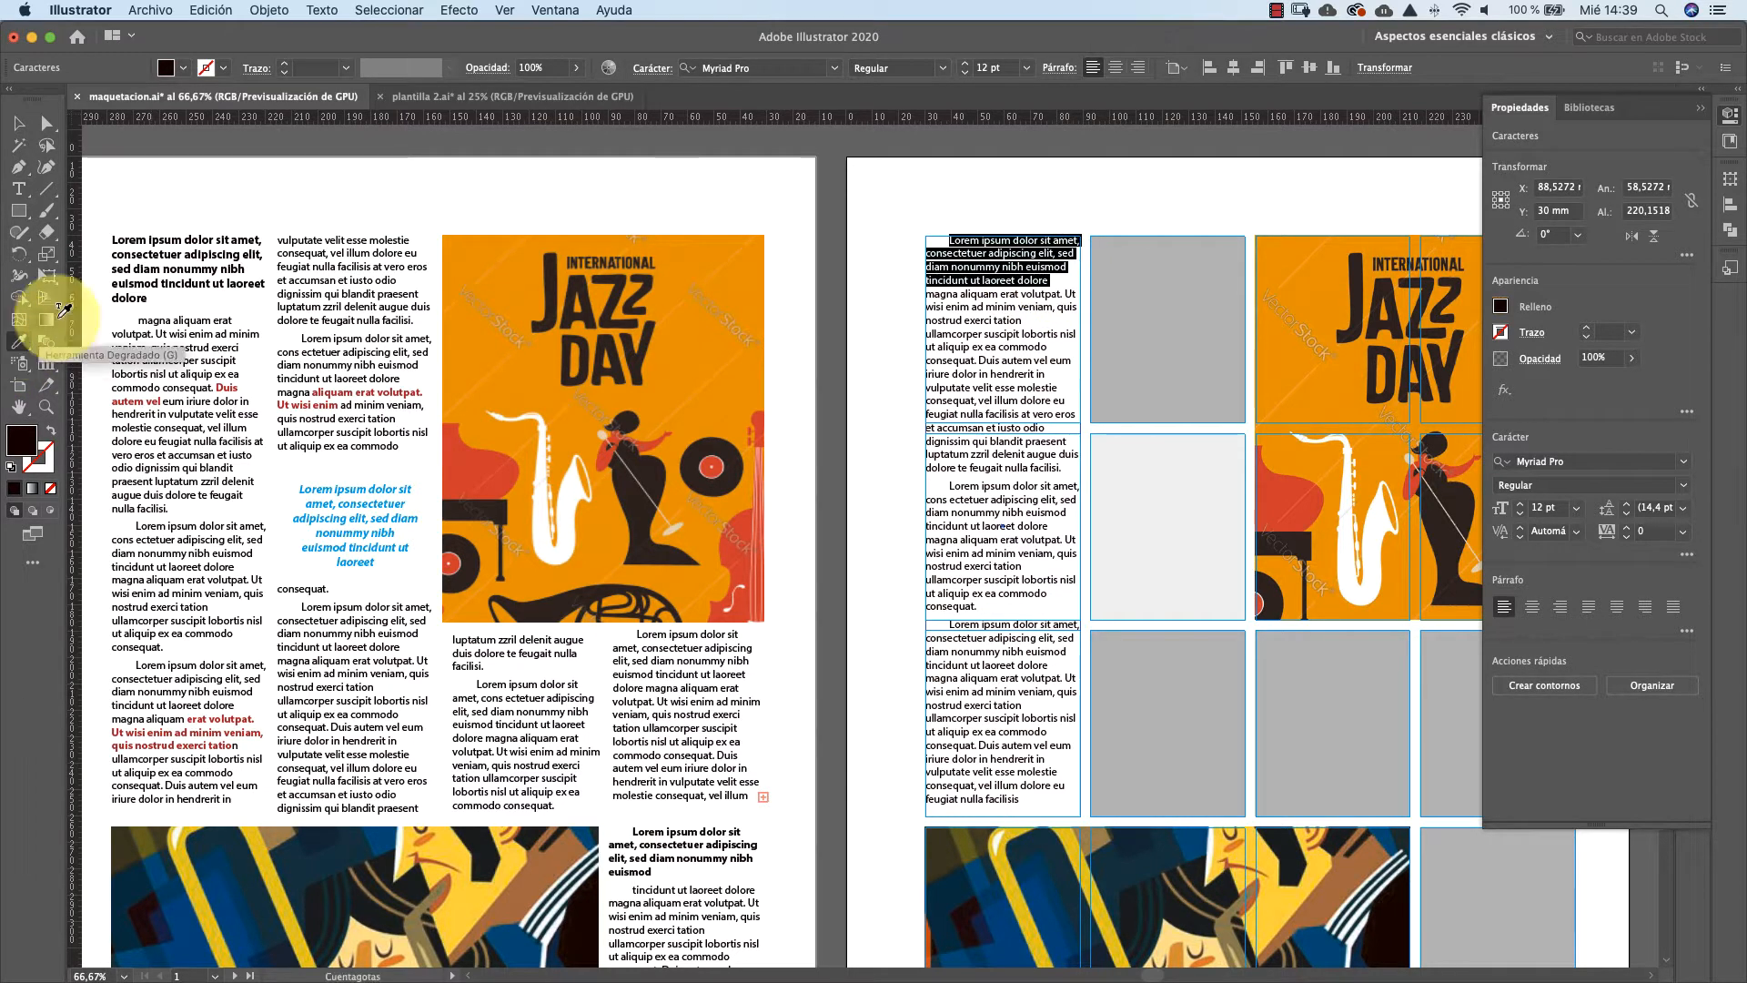
{"action": "left_click", "coordinate": [167, 256]}
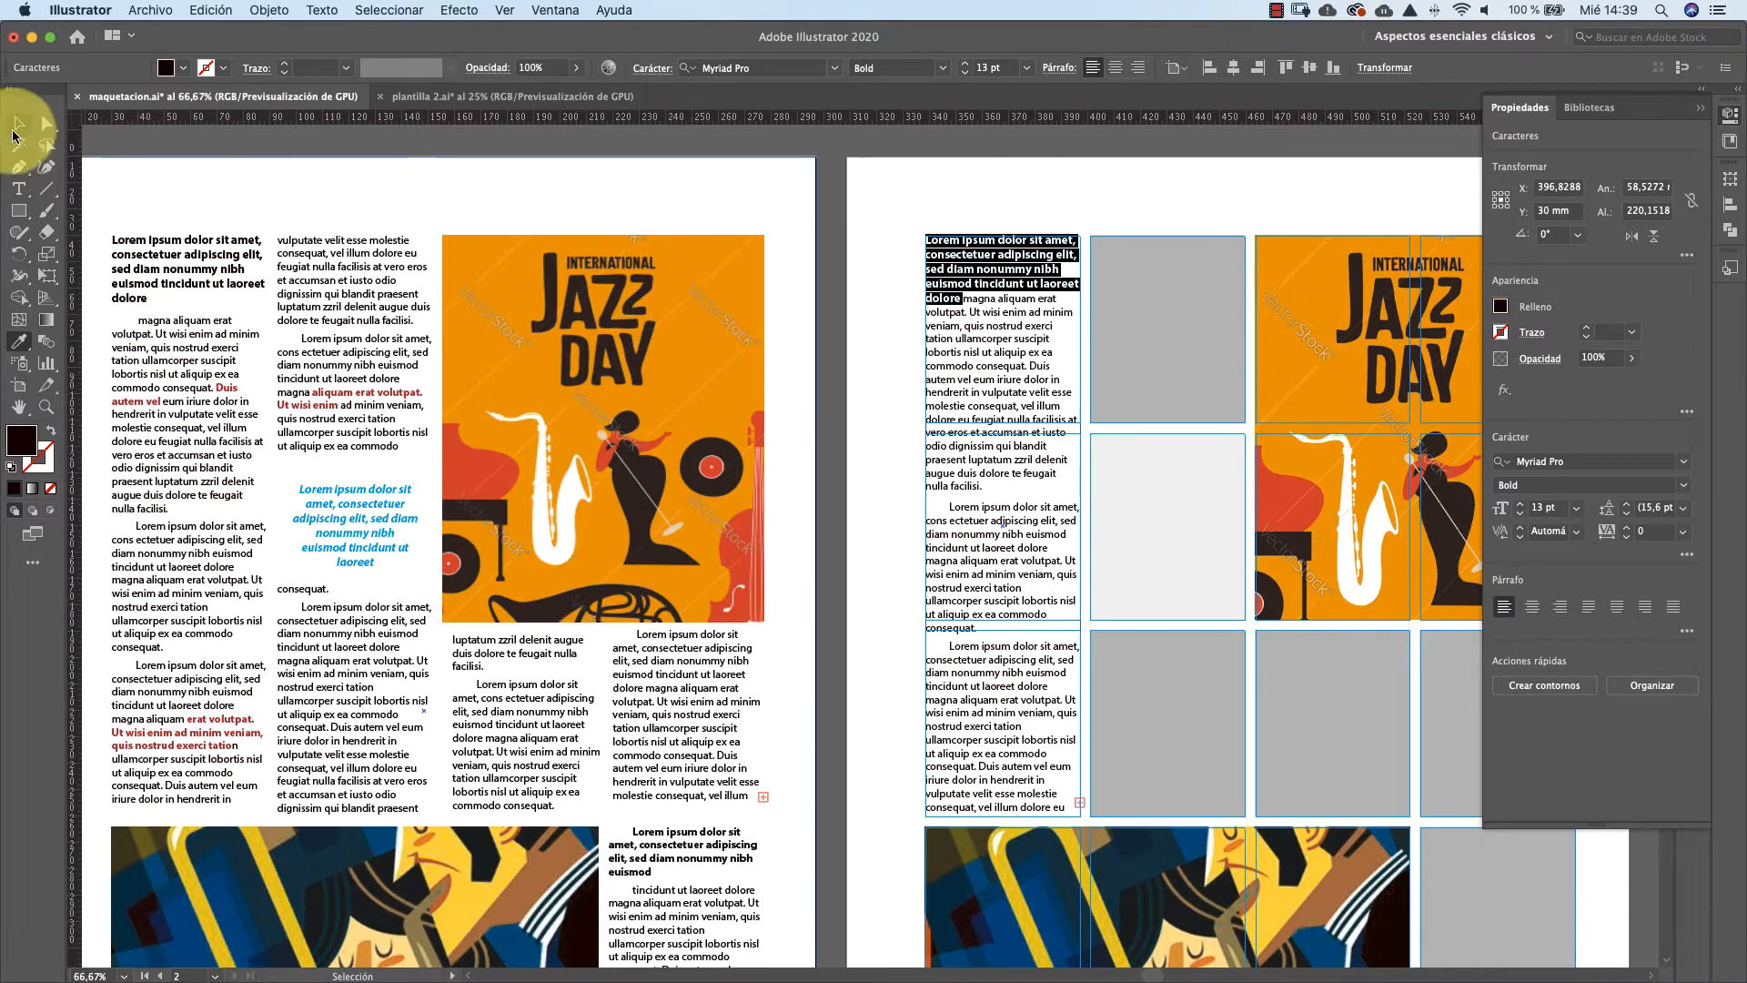
Insert a paragraph break after the heading's last word "dolore" so the body text starts on its own line
{"action": "left_click", "coordinate": [18, 189]}
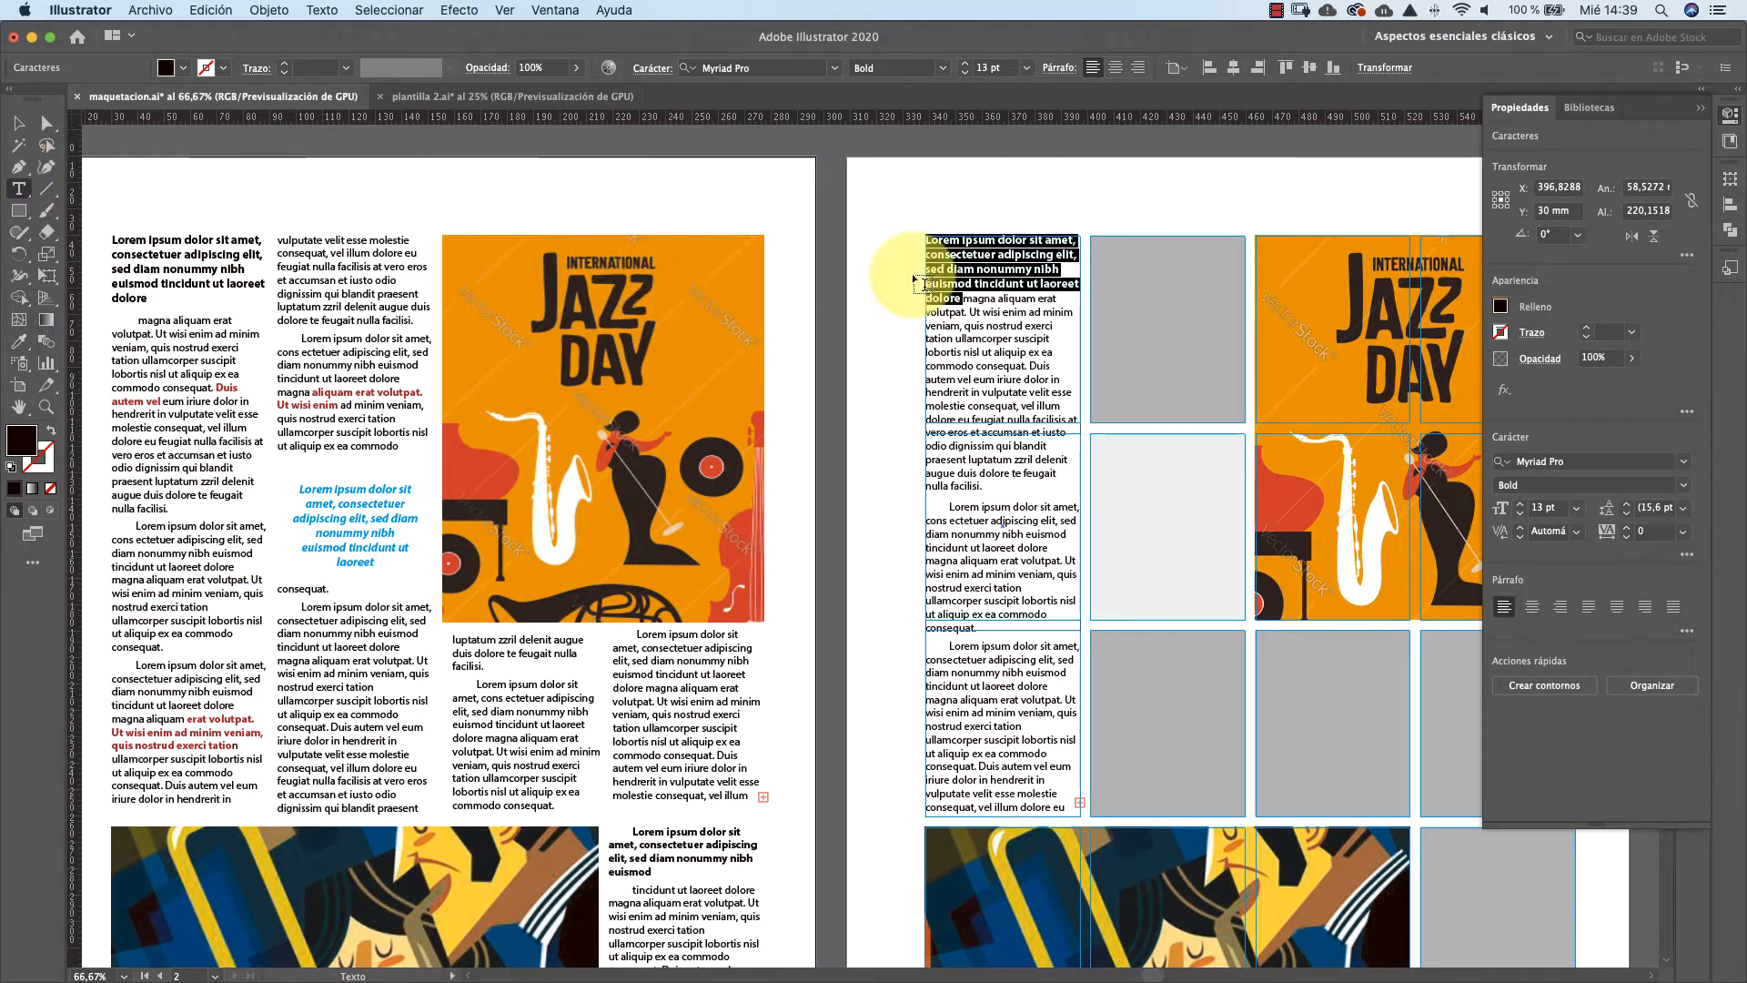
{"action": "left_click", "coordinate": [962, 299]}
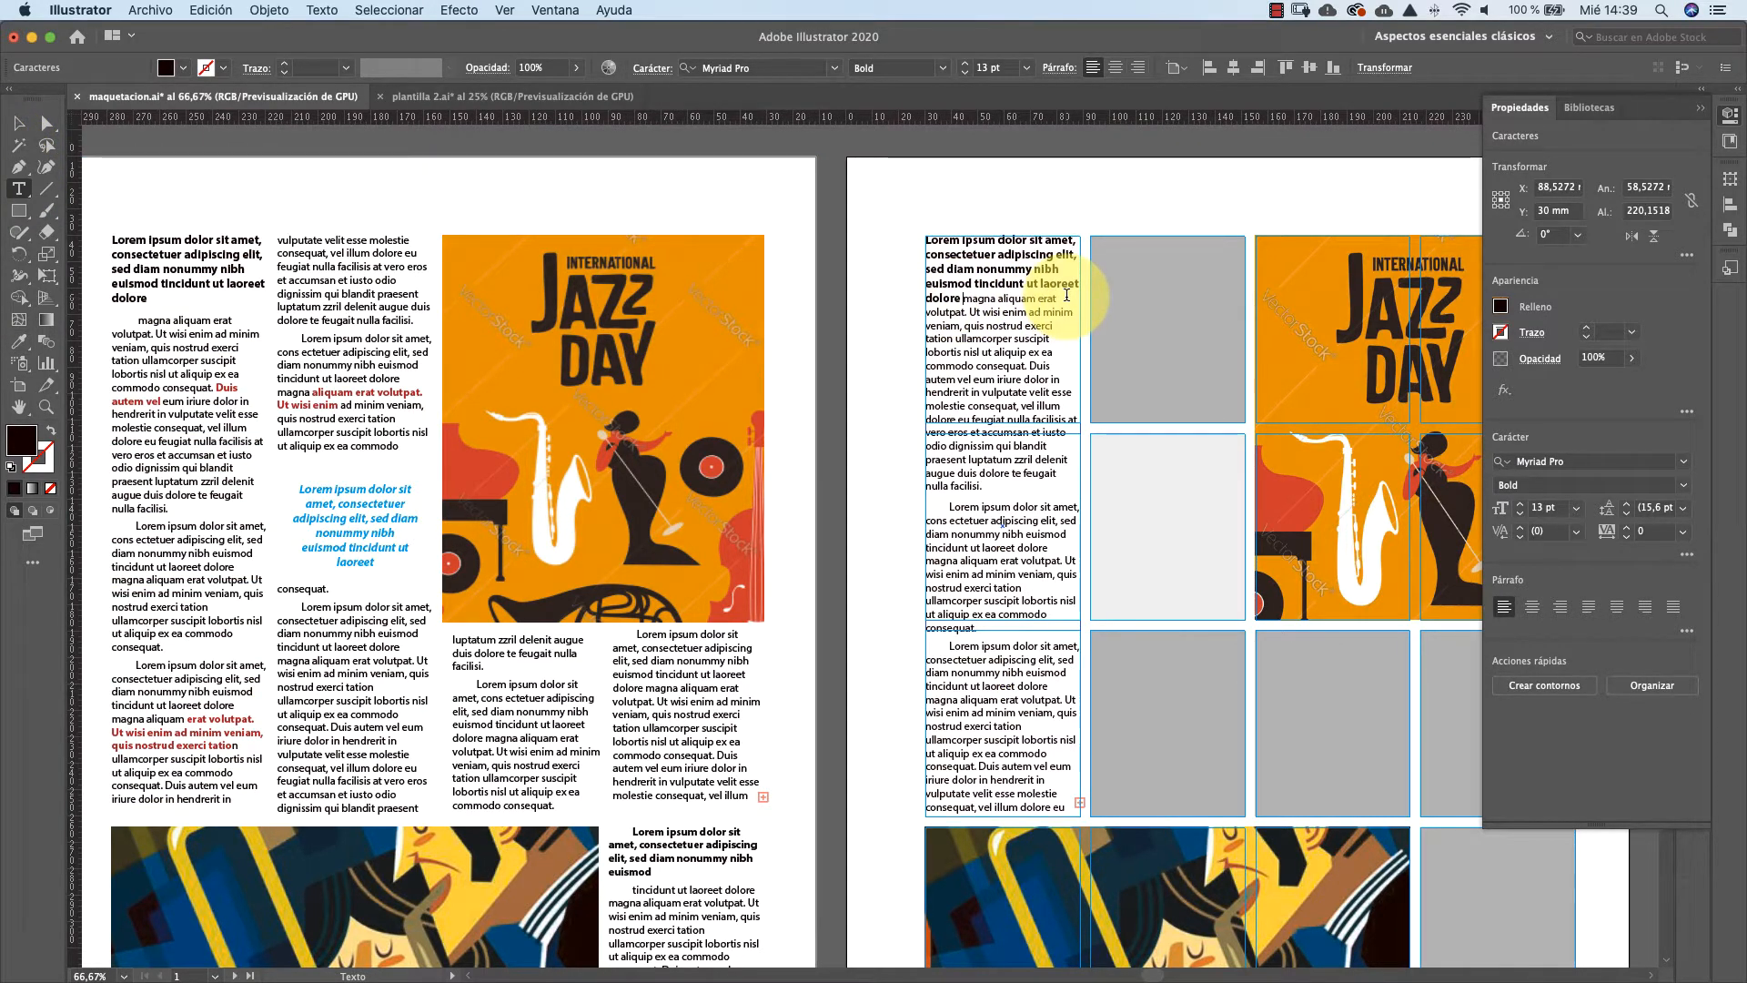
{"action": "key", "text": "Return"}
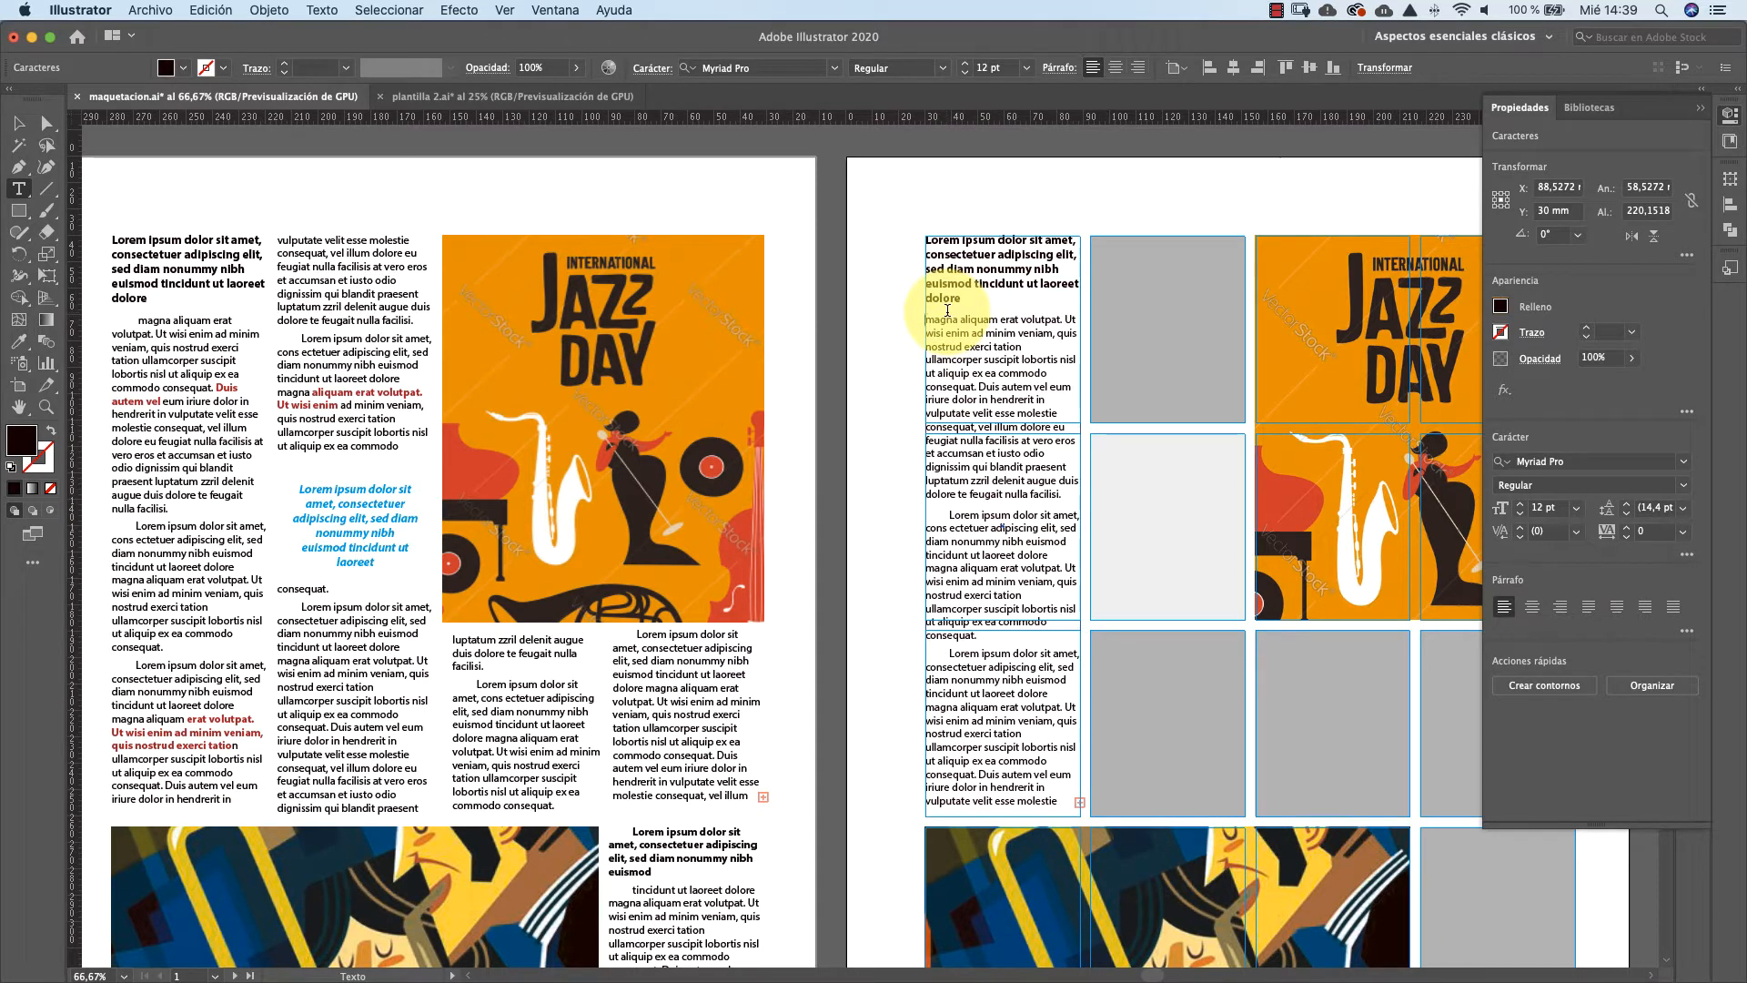
{"action": "key", "text": "Return"}
{"action": "key", "text": "Return"}
{"action": "key", "text": "BackSpace"}
{"action": "key", "text": "BackSpace"}
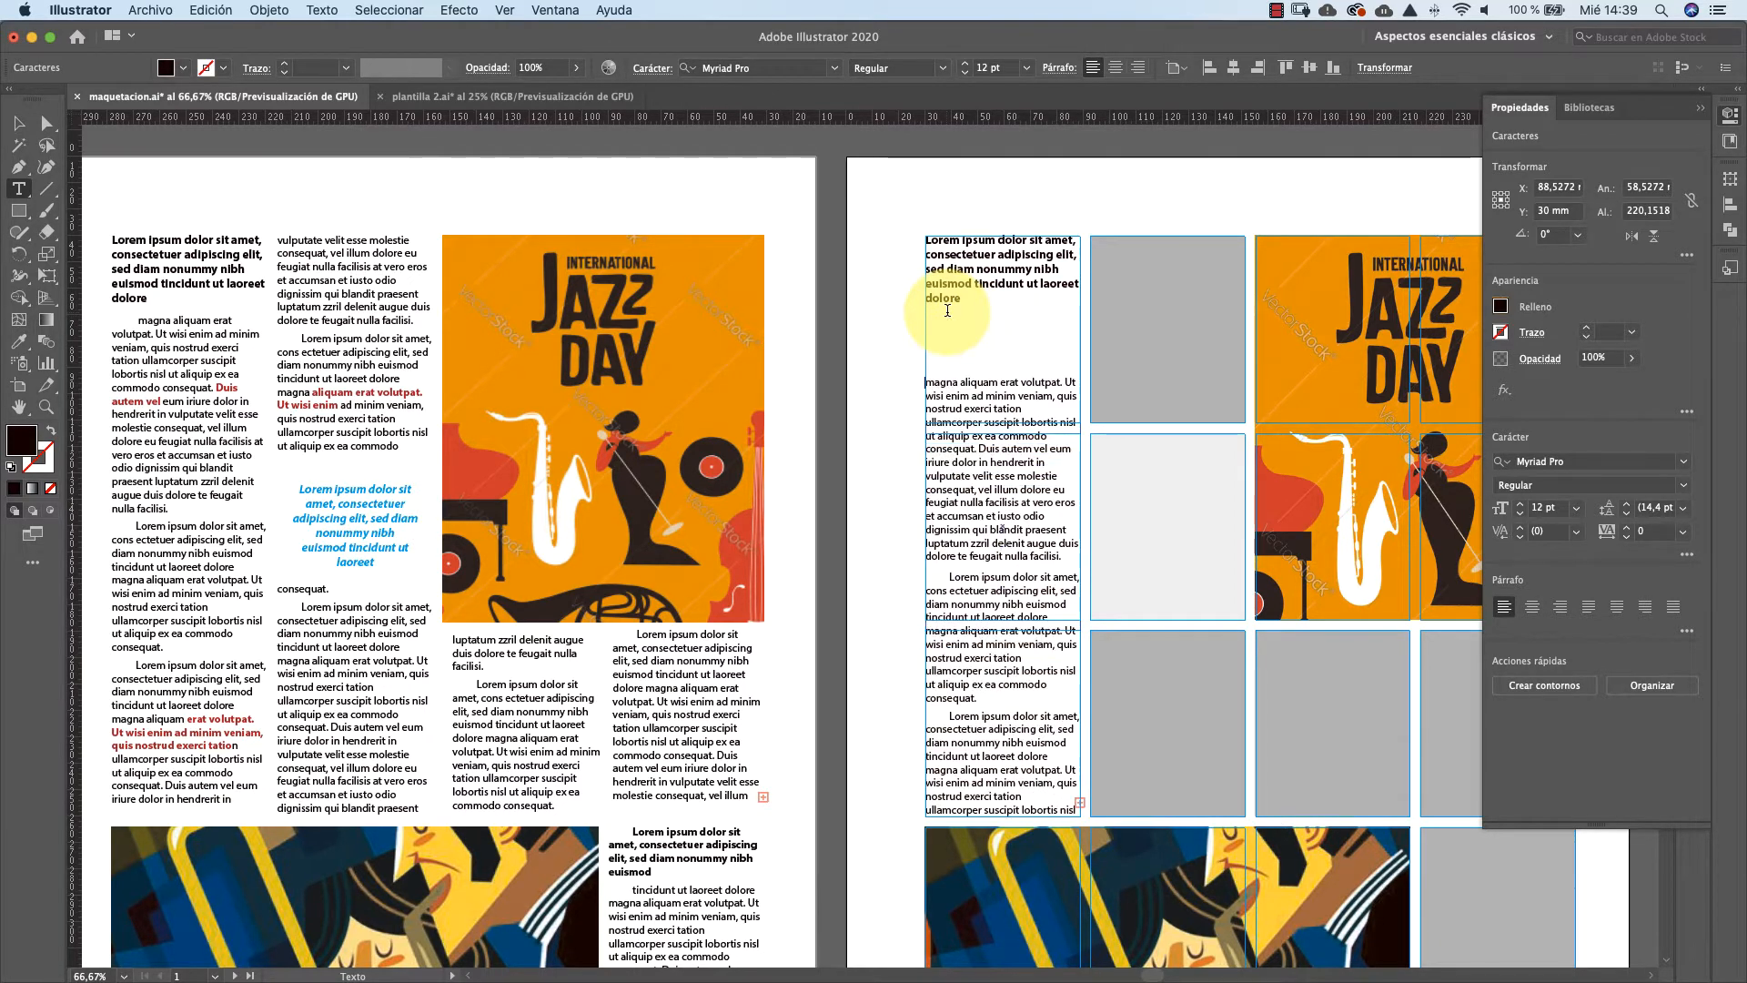
{"action": "key", "text": "BackSpace"}
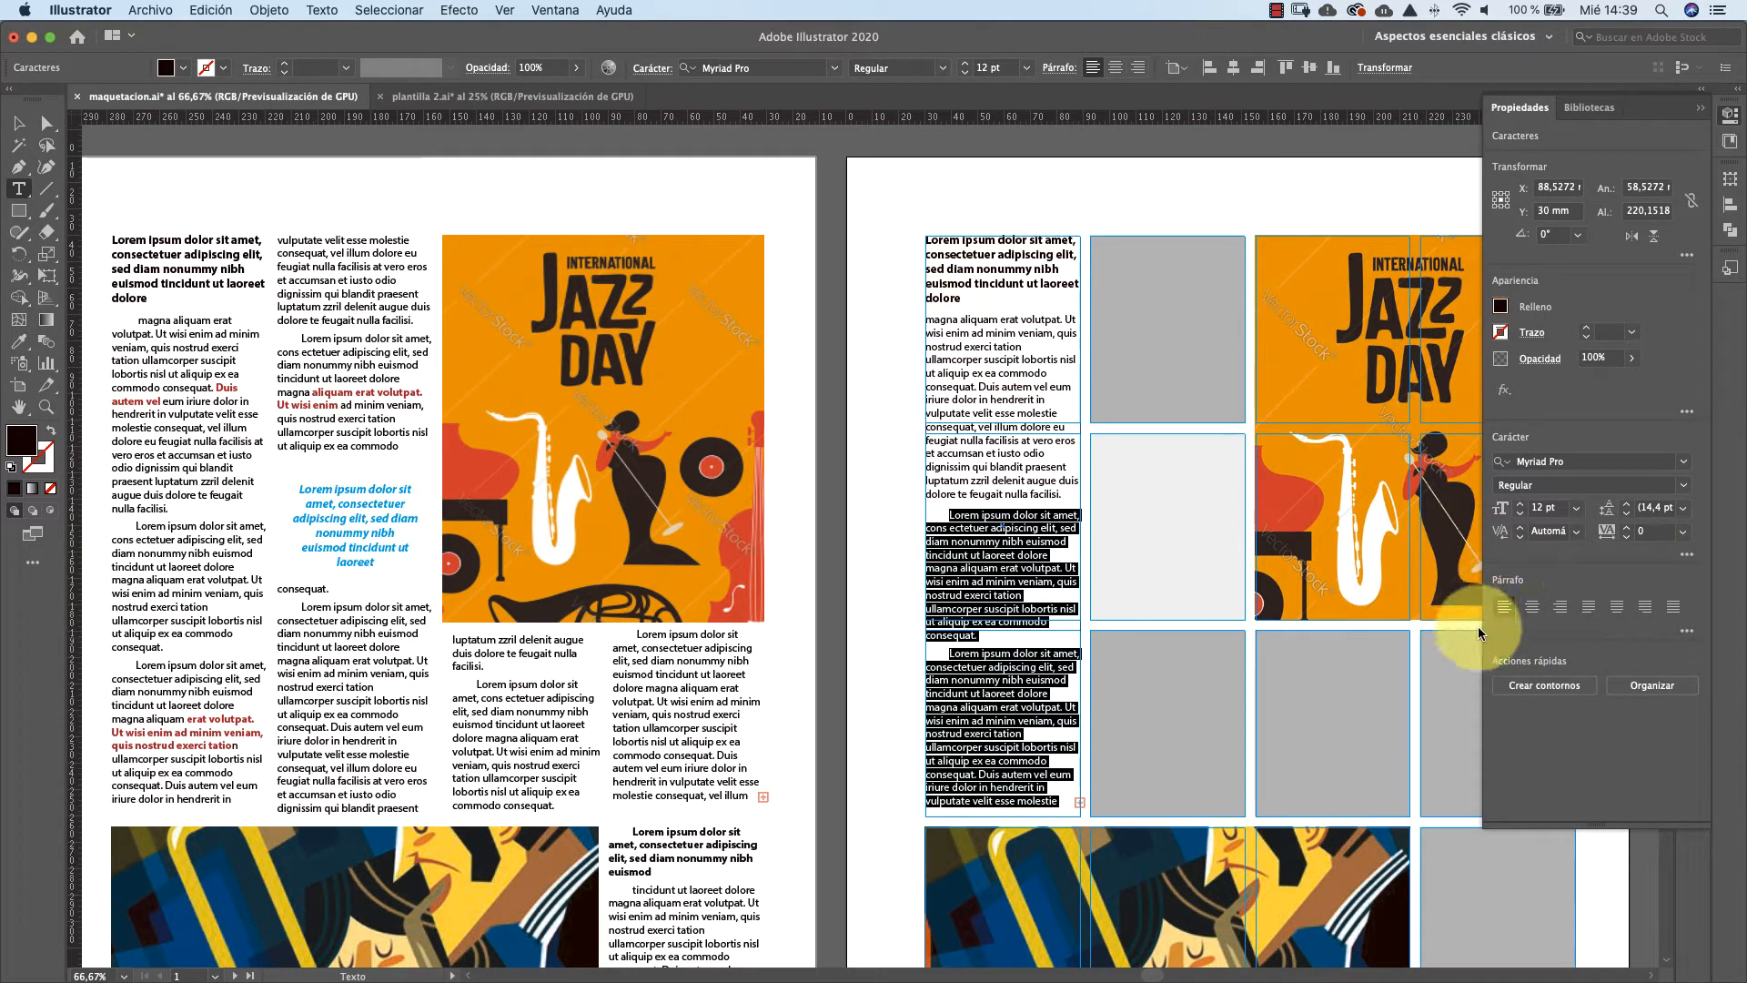
Set the first-line indent of the column's last two paragraphs to 23 pt in the extended paragraph options
{"action": "left_click", "coordinate": [1687, 630]}
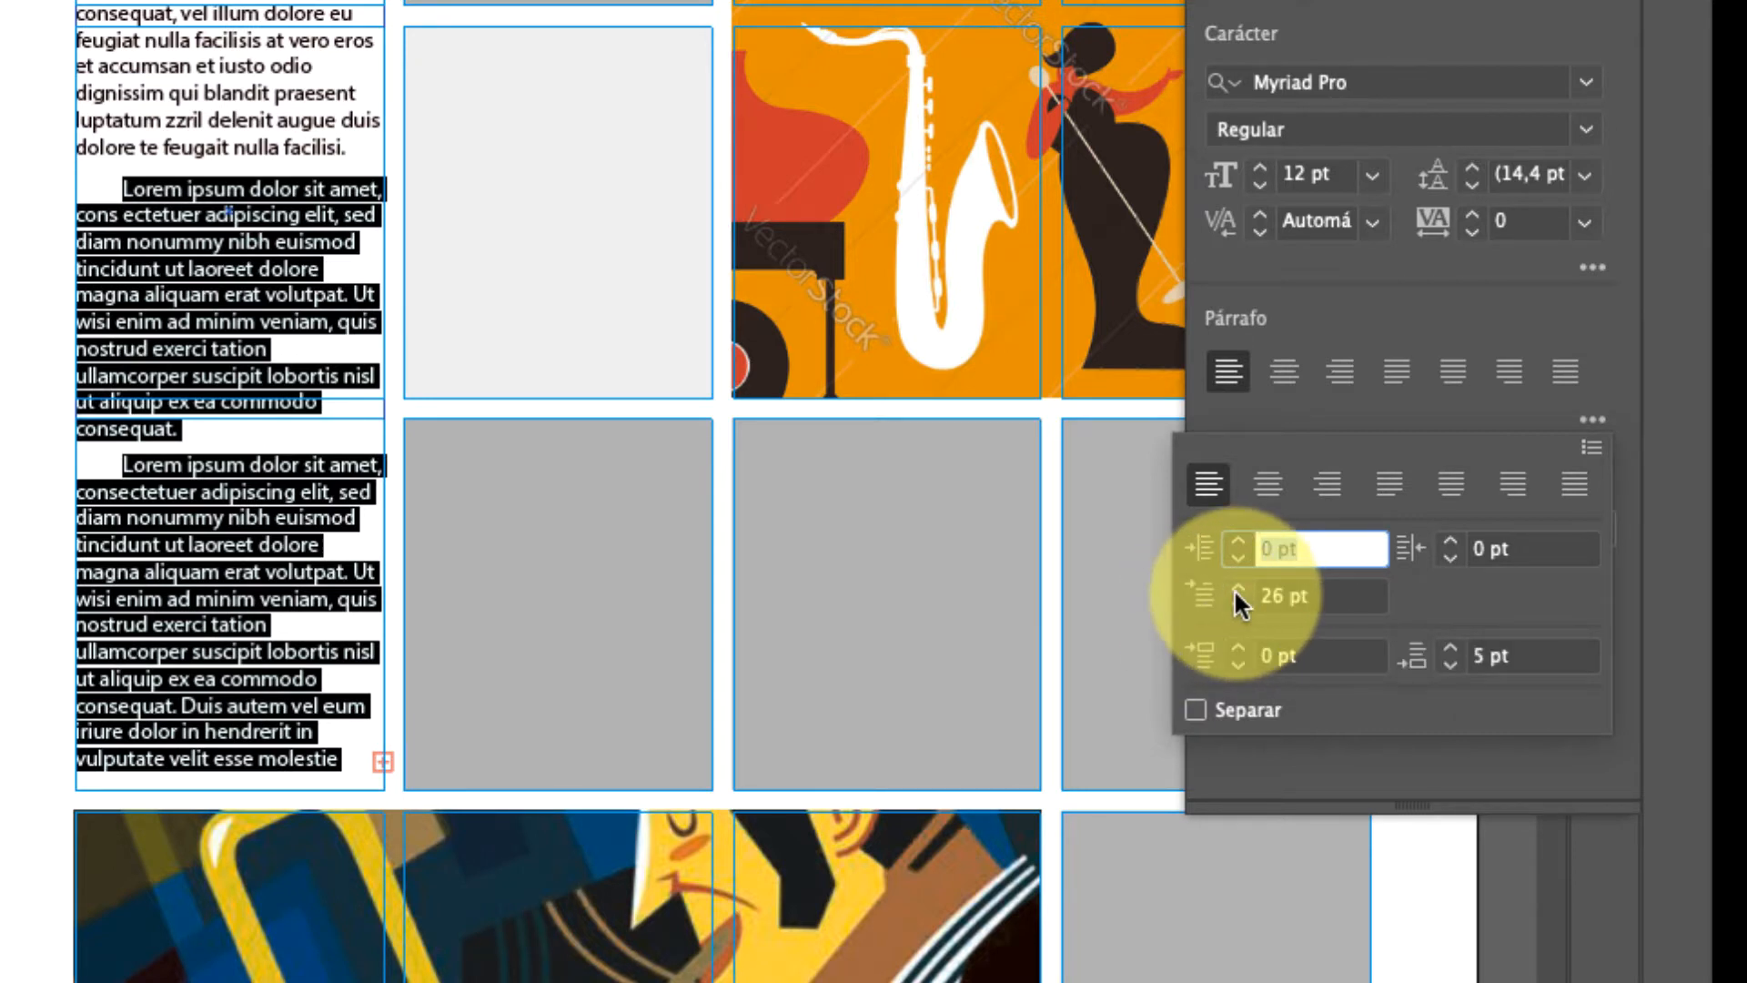
{"action": "left_click", "coordinate": [1238, 584]}
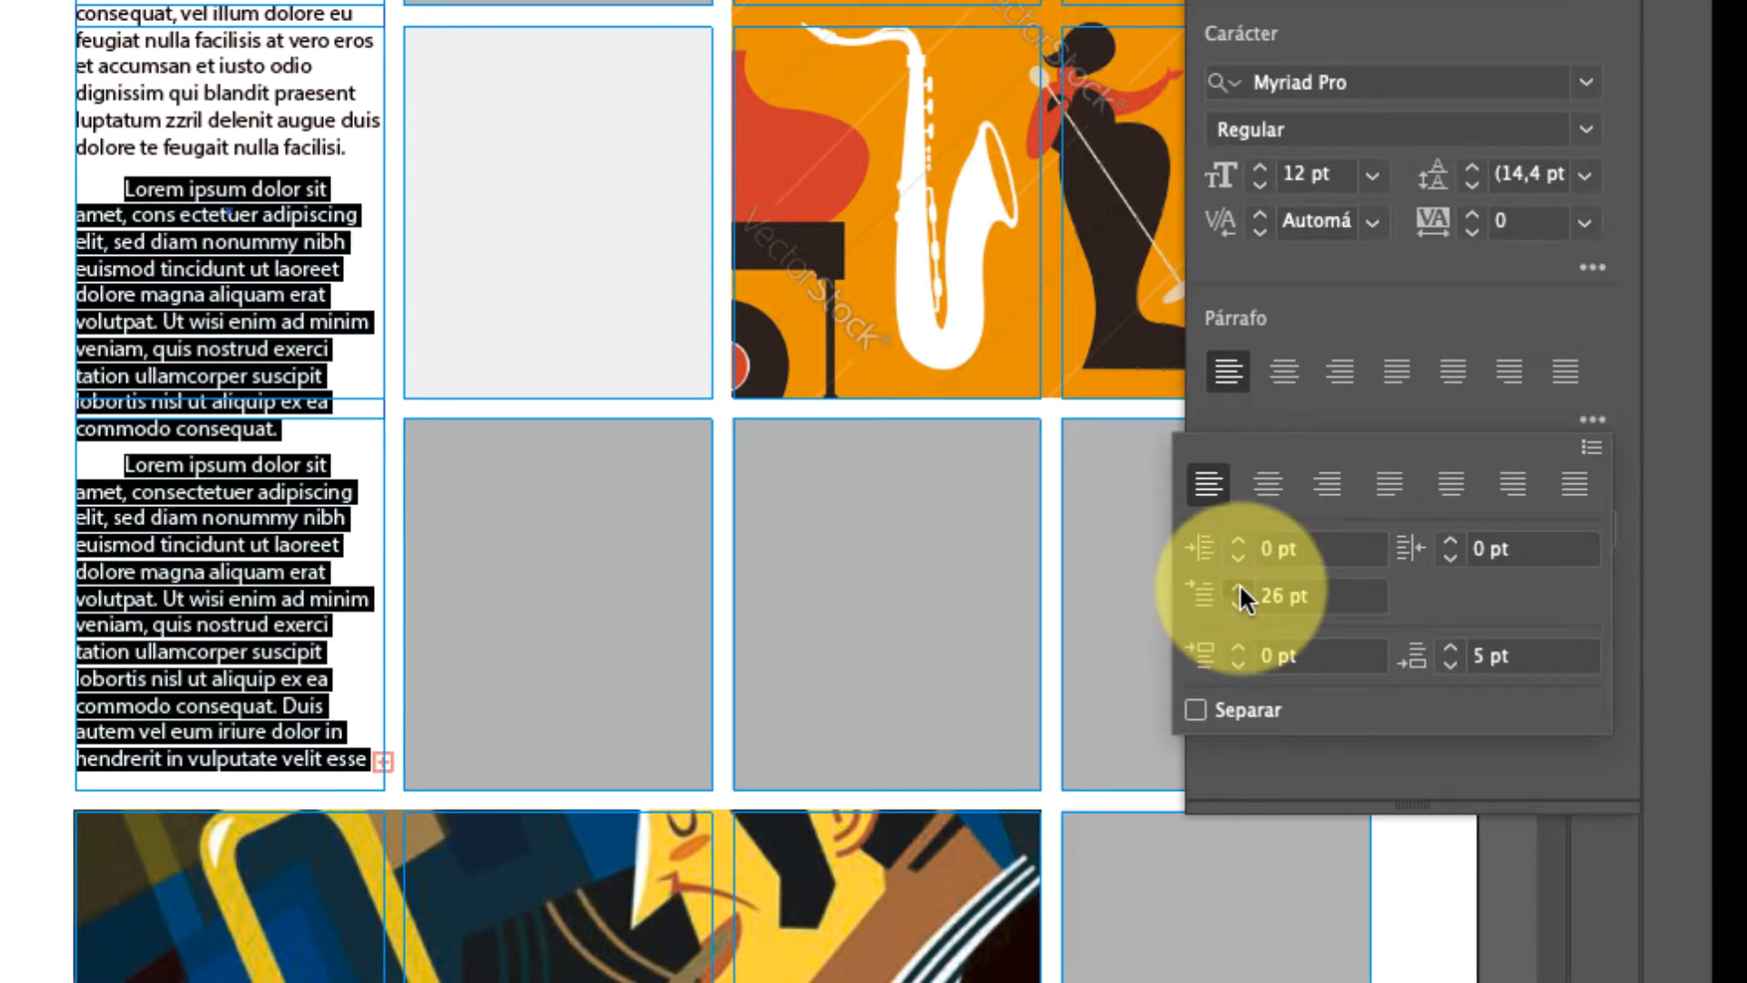
{"action": "left_click", "coordinate": [1240, 582]}
{"action": "left_click", "coordinate": [1239, 582]}
{"action": "left_click", "coordinate": [1239, 582]}
{"action": "left_click", "coordinate": [1239, 582]}
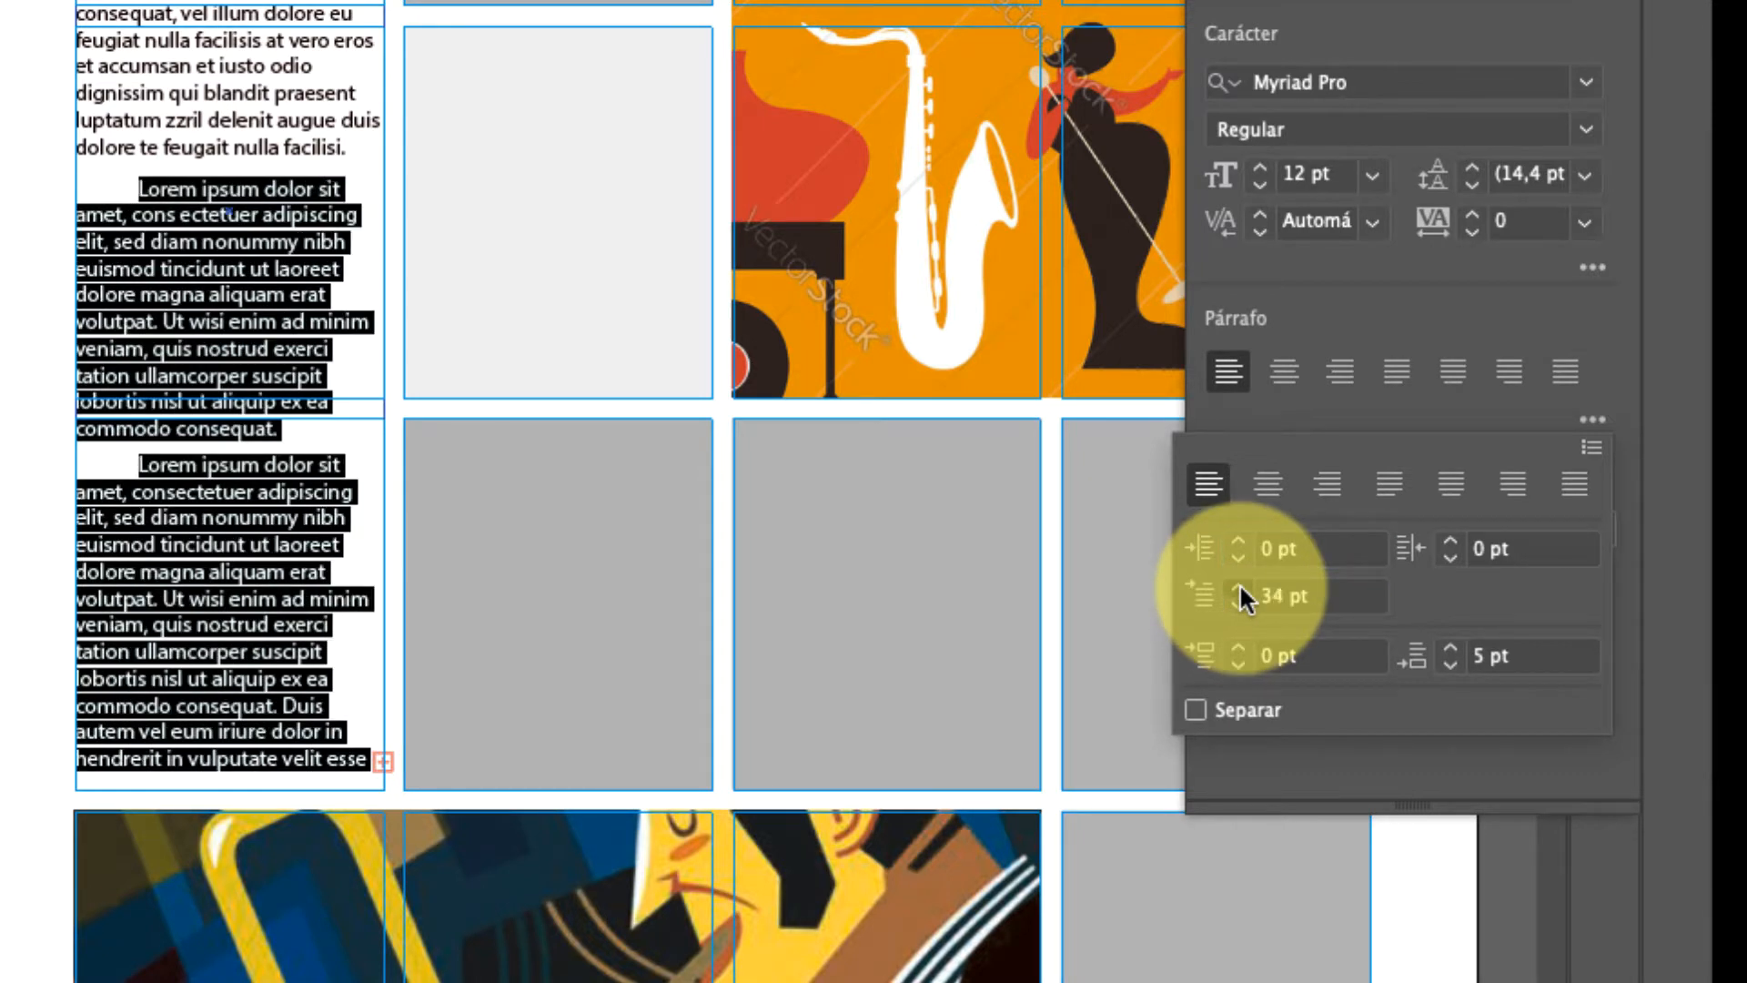
{"action": "left_click", "coordinate": [1239, 582]}
{"action": "left_click", "coordinate": [1239, 583]}
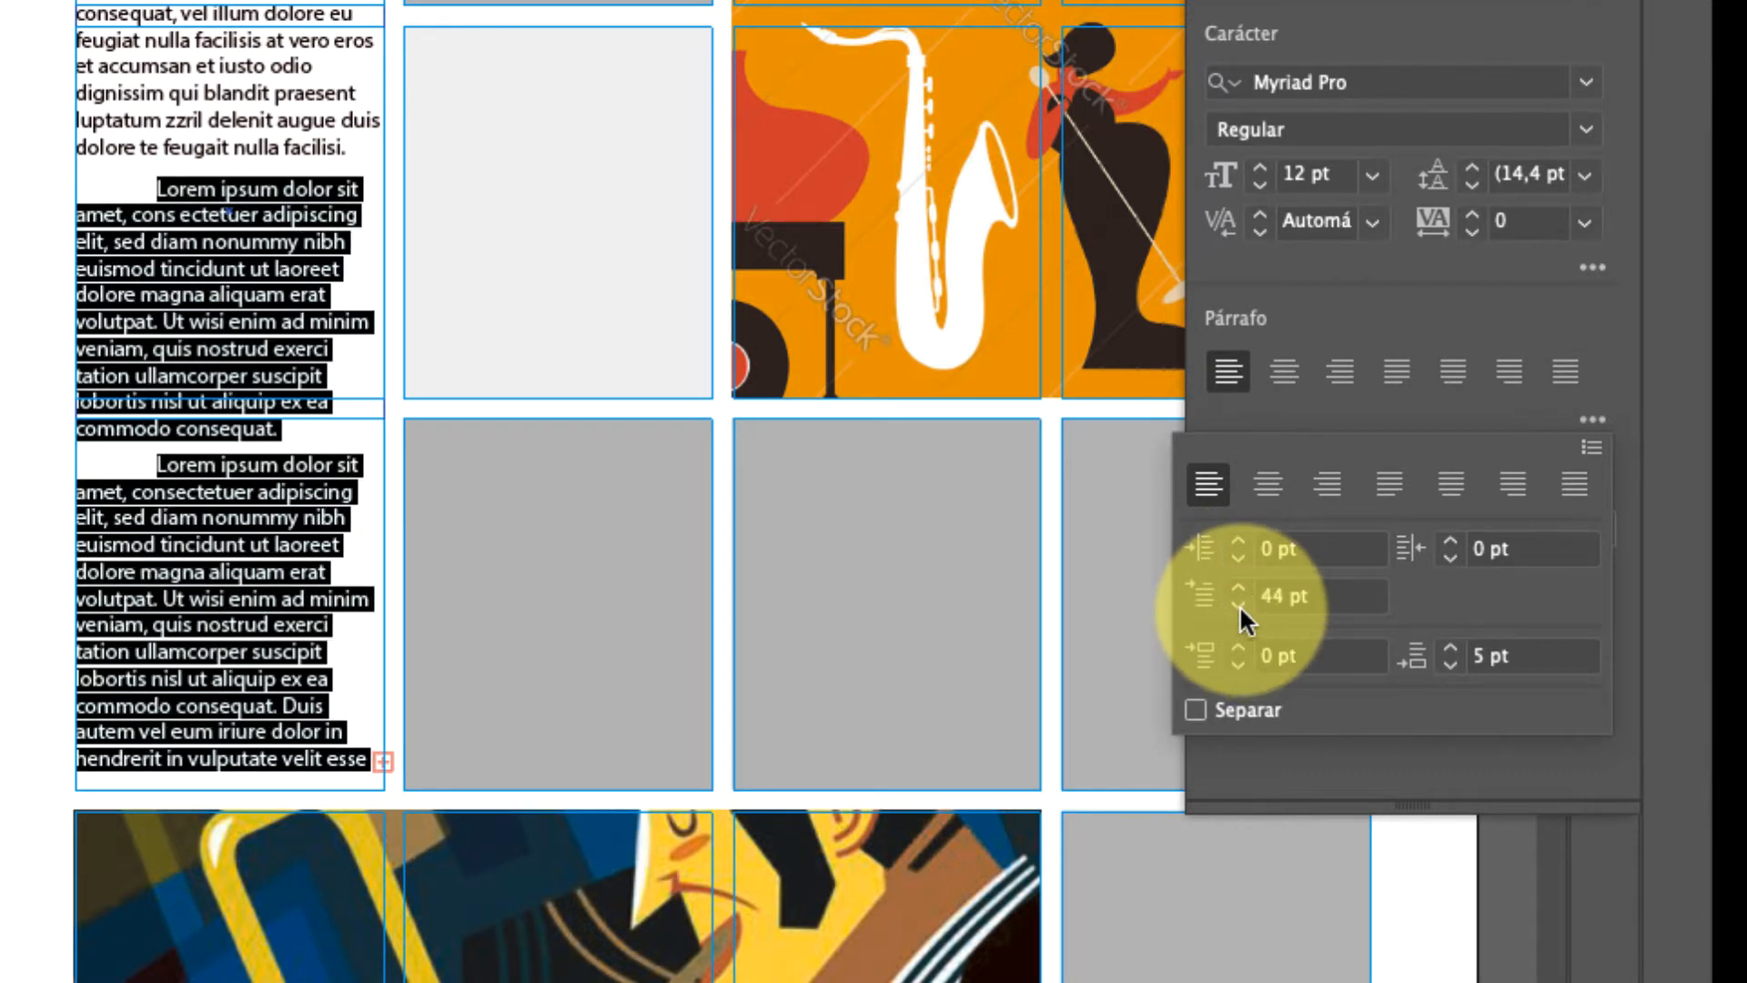
{"action": "left_click", "coordinate": [1239, 606]}
{"action": "left_click", "coordinate": [1240, 606]}
{"action": "left_click", "coordinate": [1239, 604]}
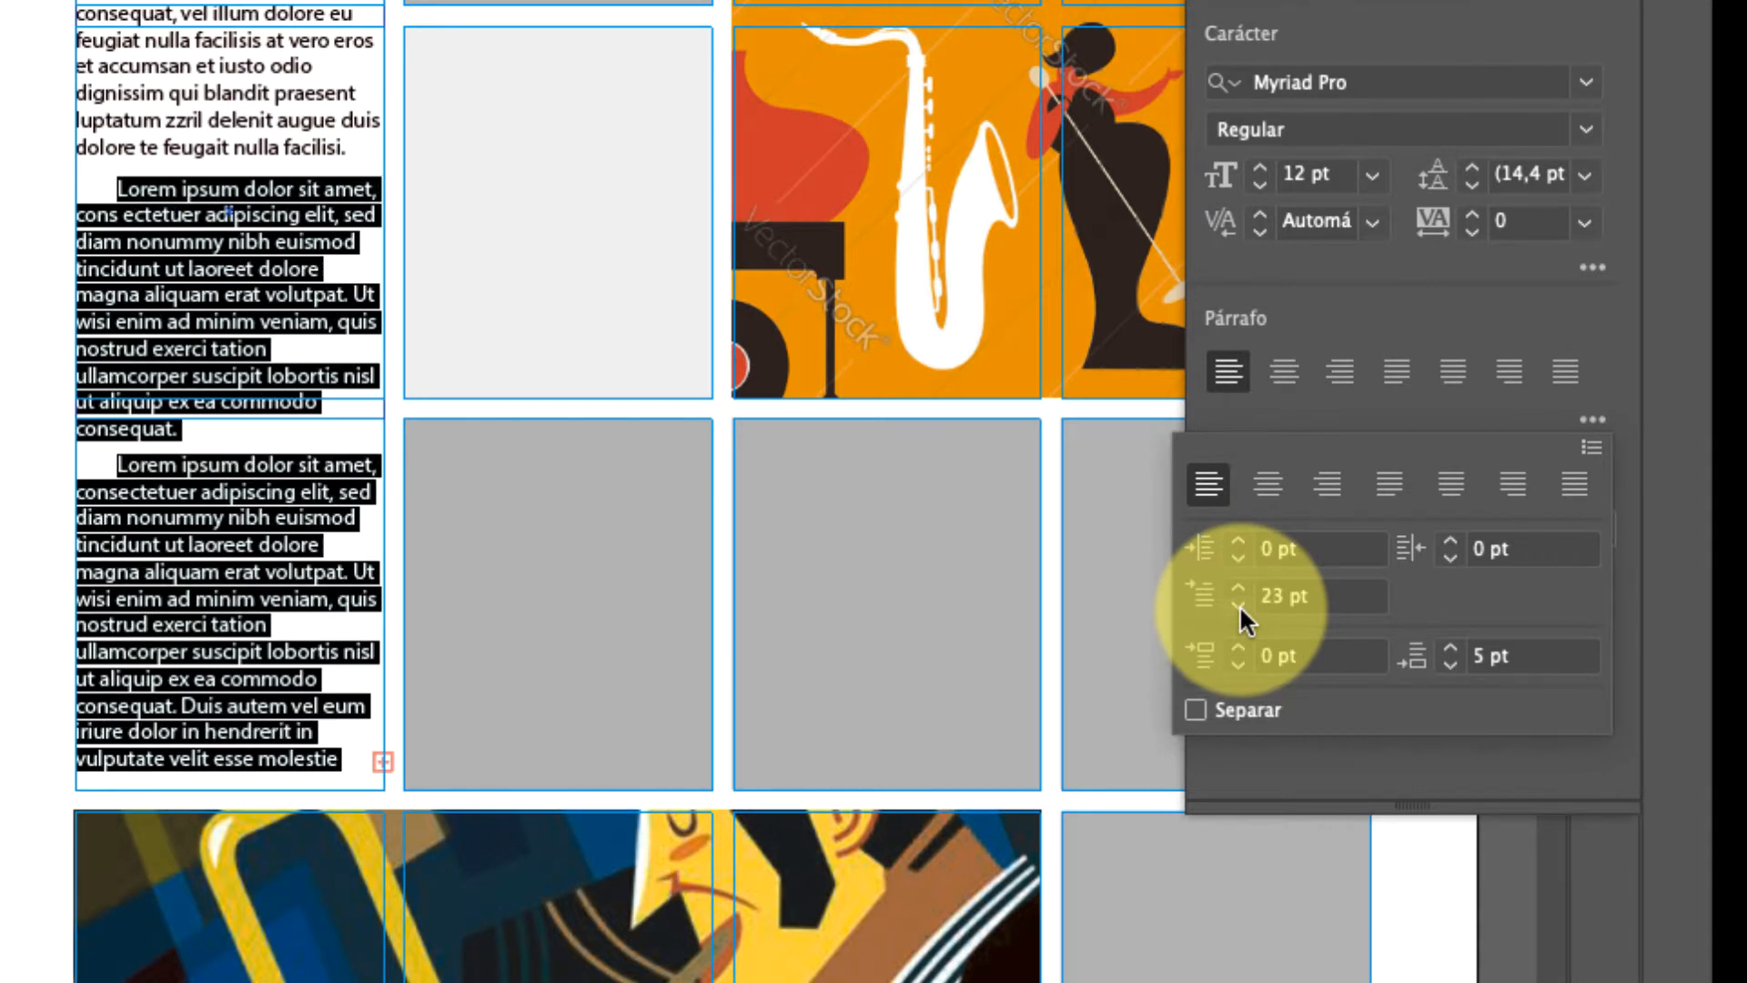
Try tighter and looser spacing after the two selected paragraphs, ending with a space after of 14 pt
{"action": "left_click", "coordinate": [1452, 660]}
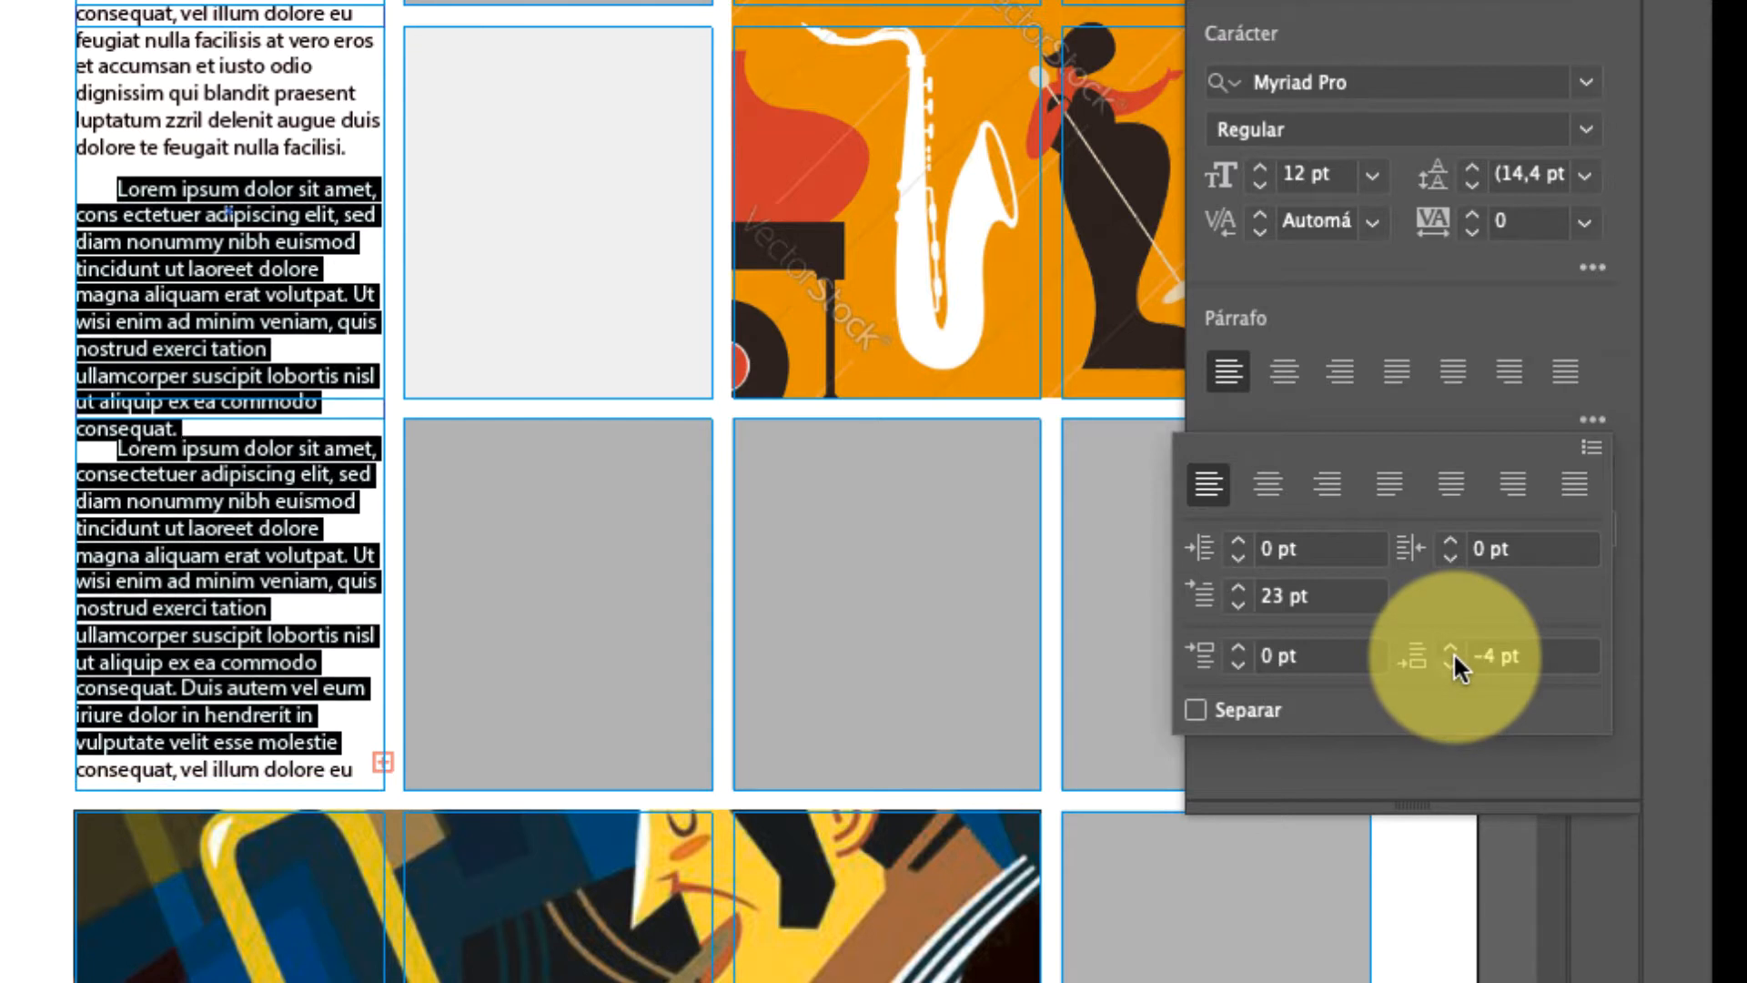
{"action": "left_click", "coordinate": [1449, 663]}
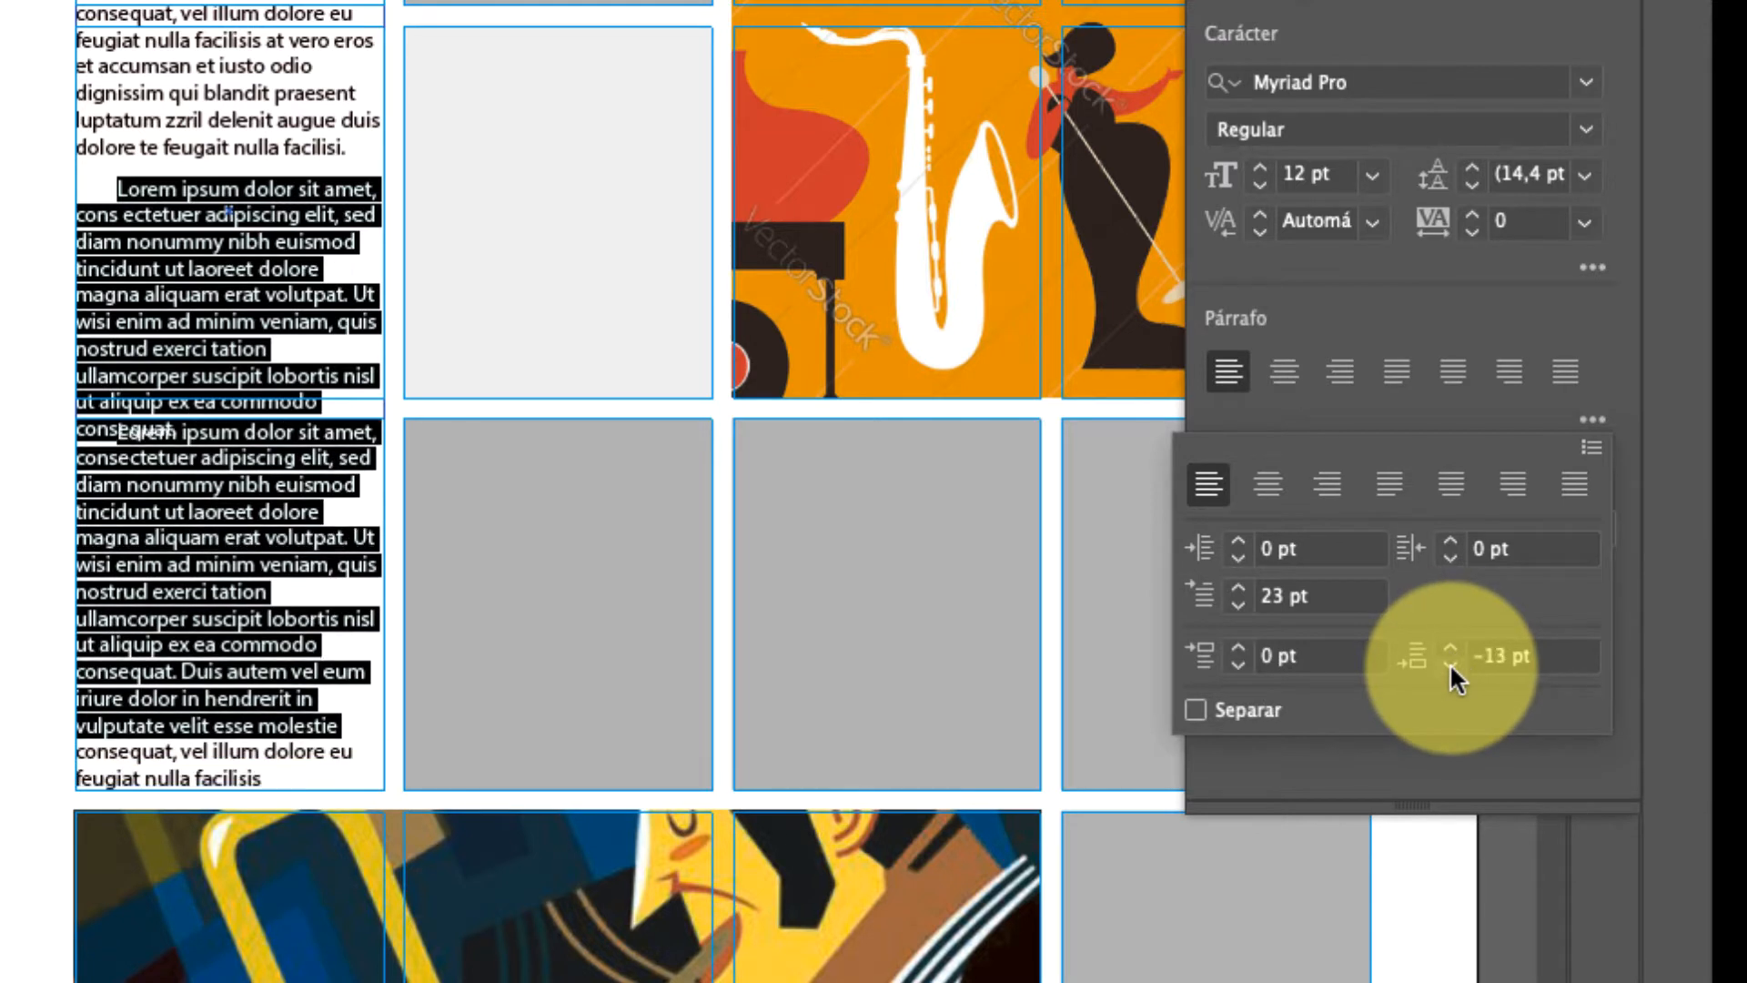
{"action": "left_click", "coordinate": [1452, 649]}
{"action": "left_click", "coordinate": [1452, 648]}
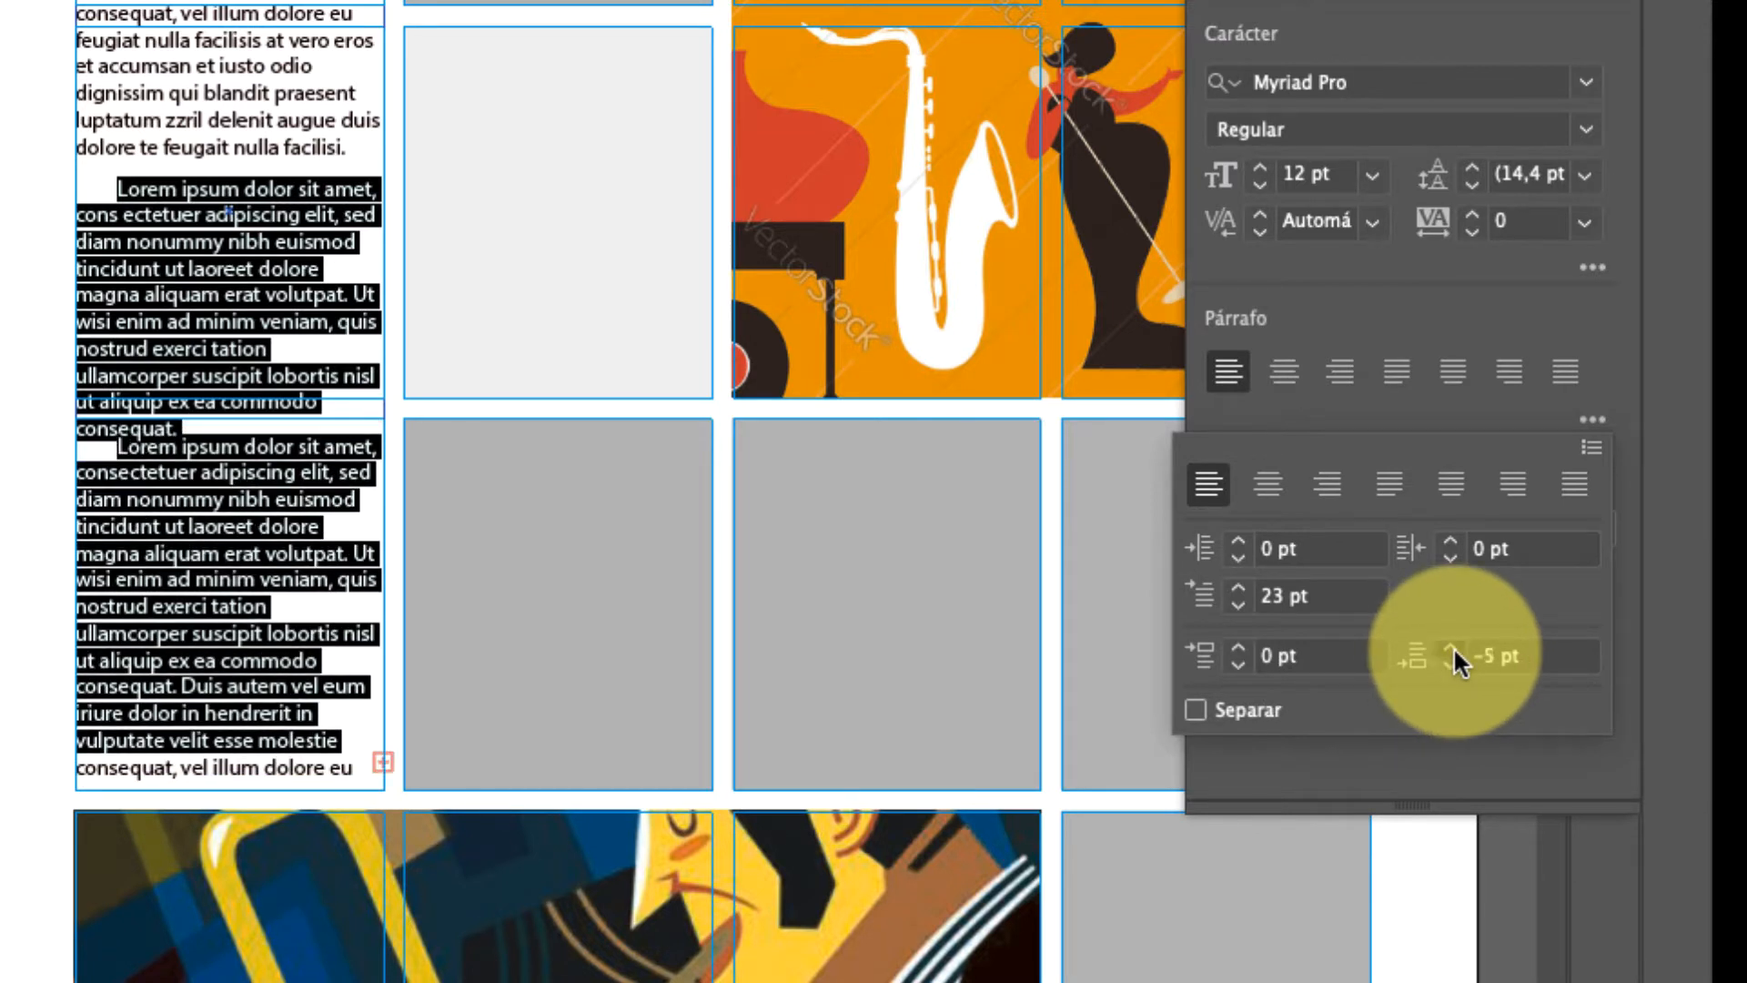
{"action": "left_click", "coordinate": [1452, 649]}
{"action": "left_click", "coordinate": [1452, 648]}
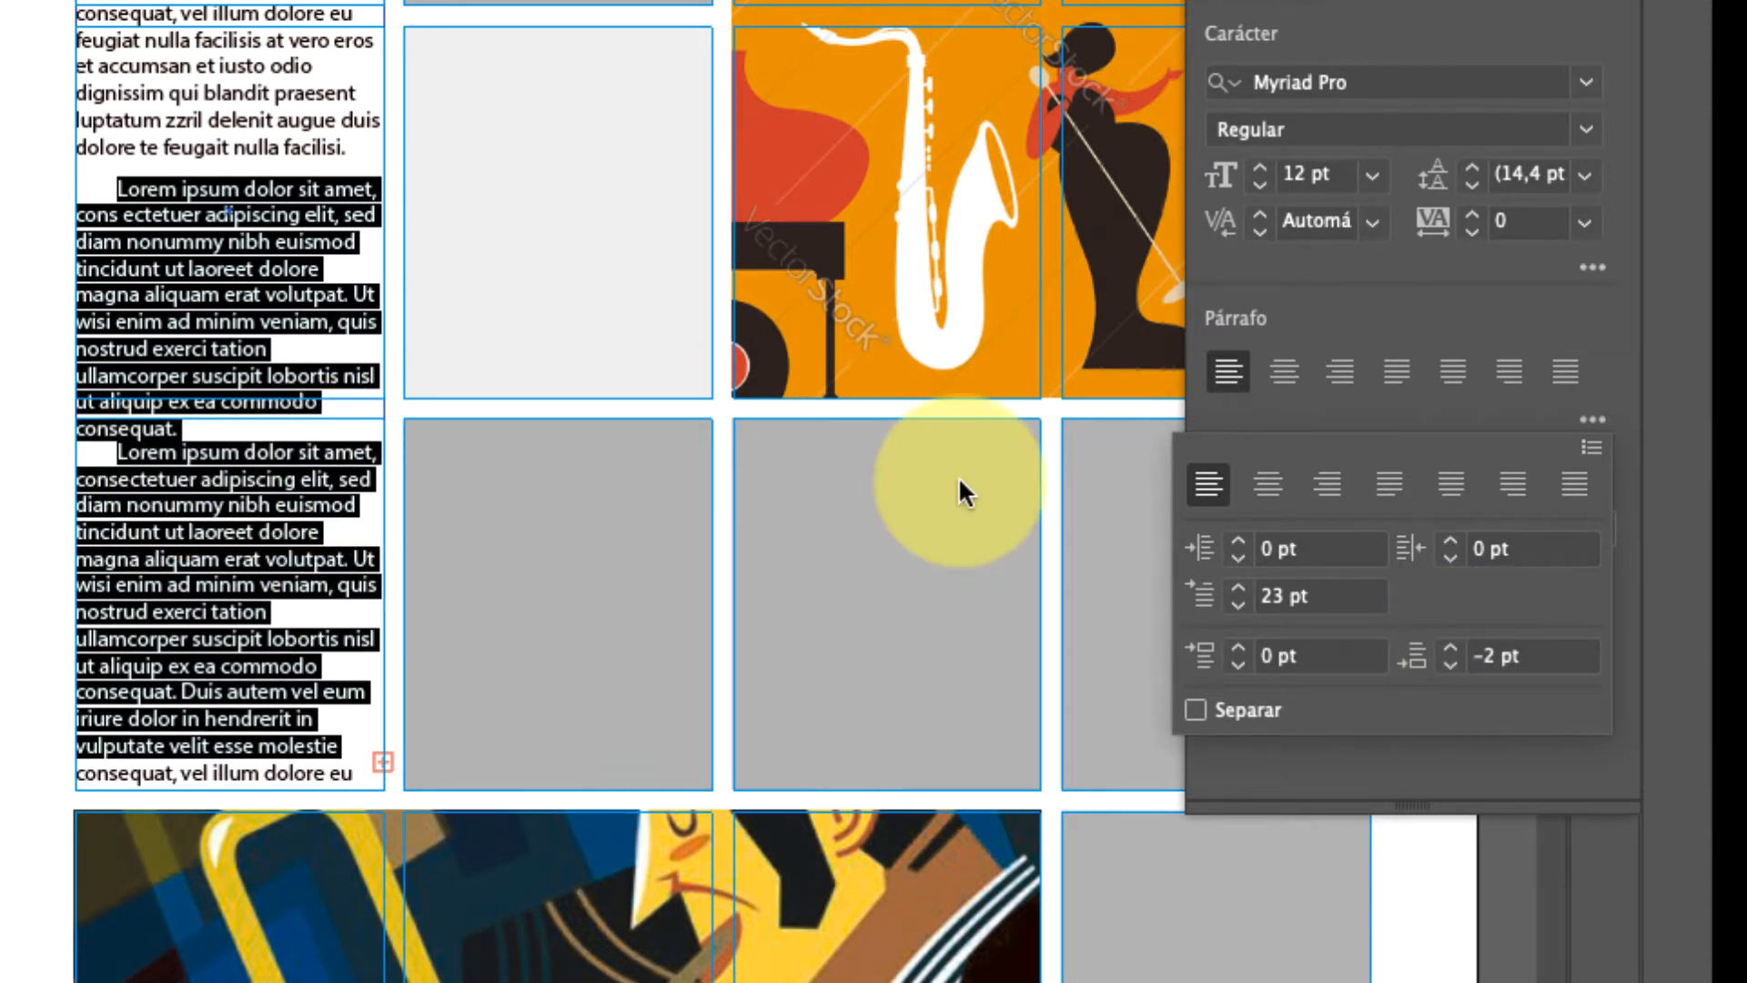
{"action": "left_click", "coordinate": [1450, 650]}
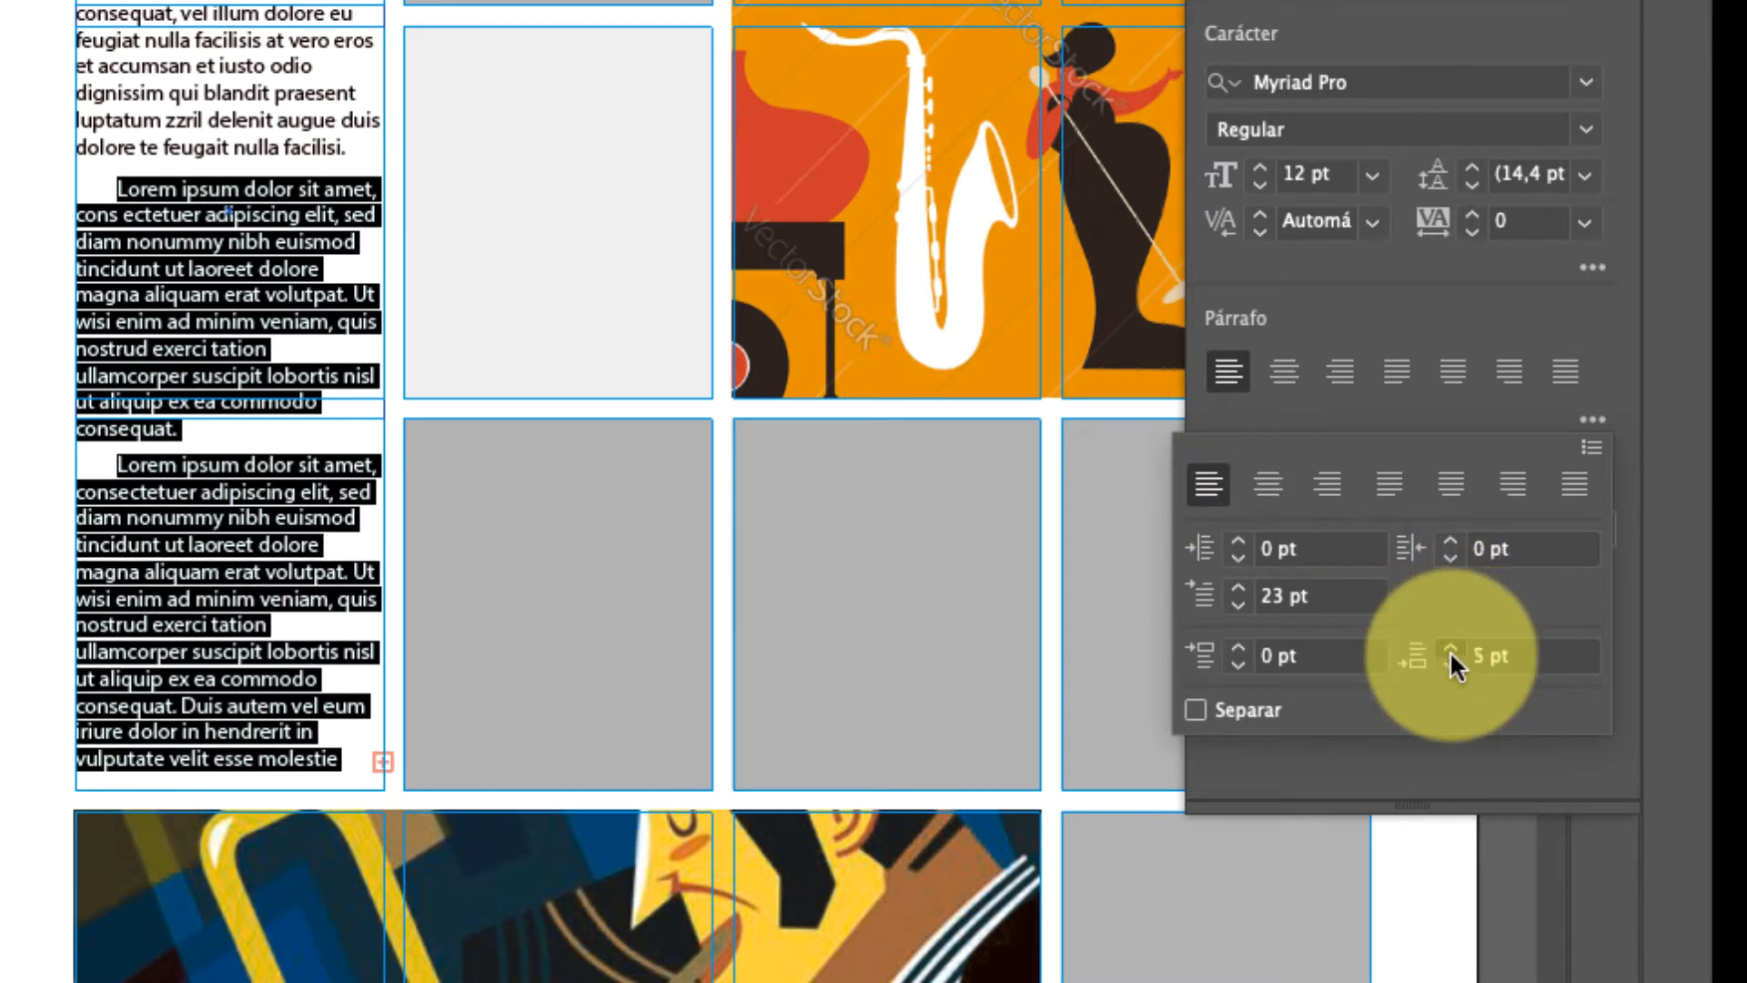
{"action": "left_click", "coordinate": [1451, 650]}
{"action": "left_click", "coordinate": [1450, 650]}
{"action": "left_click", "coordinate": [1450, 650]}
{"action": "left_click", "coordinate": [1451, 650]}
{"action": "left_click", "coordinate": [1450, 650]}
{"action": "left_click", "coordinate": [1450, 649]}
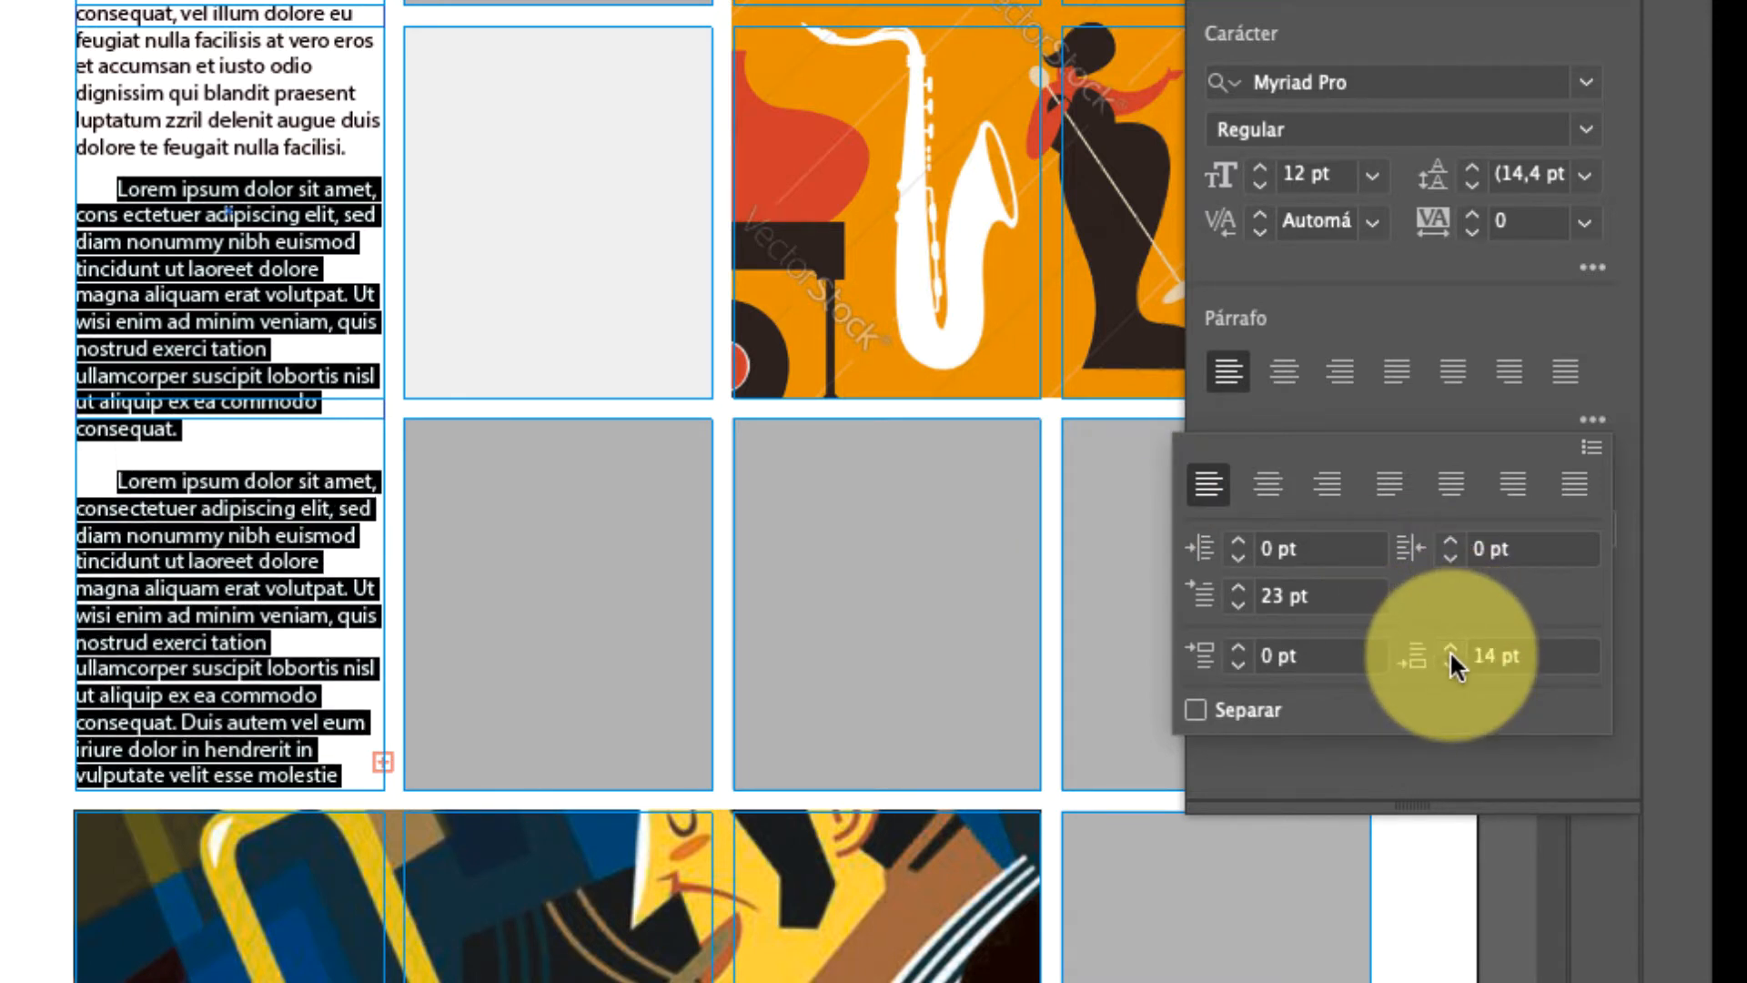
Reduce the space after the two selected paragraphs to about 6 pt
{"action": "left_click", "coordinate": [1450, 650]}
{"action": "left_click", "coordinate": [1450, 650]}
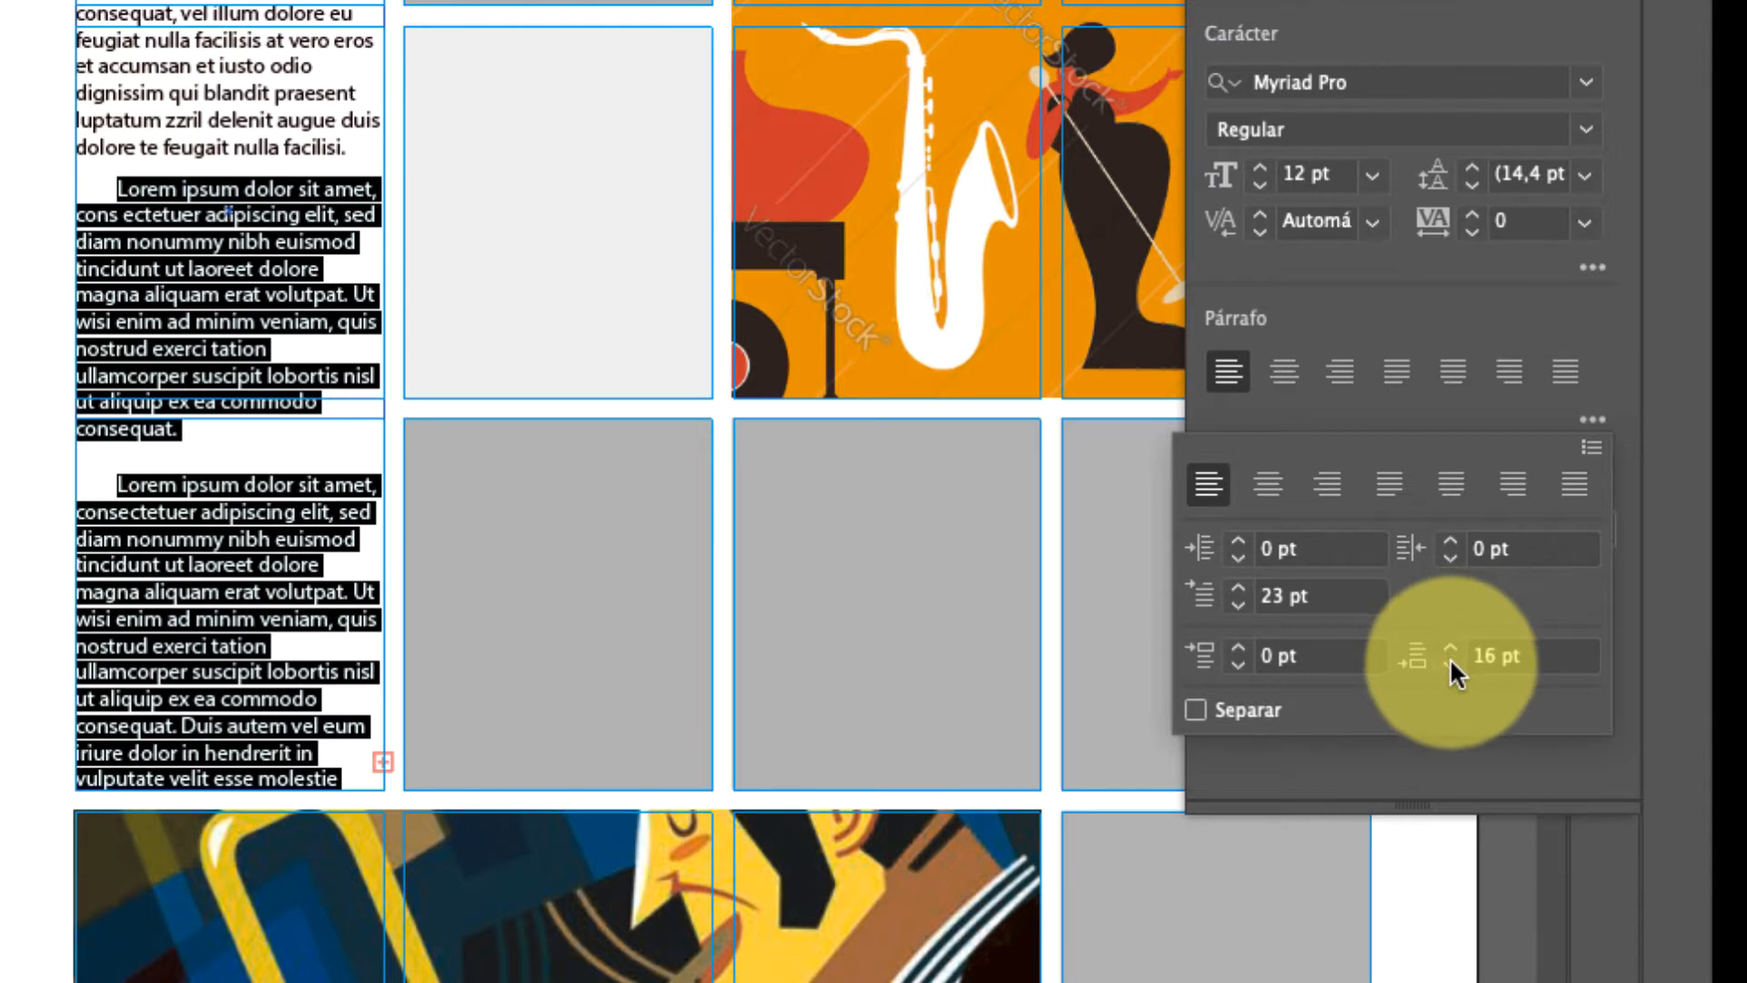
{"action": "left_click", "coordinate": [1450, 663]}
{"action": "left_click", "coordinate": [1449, 663]}
{"action": "left_click", "coordinate": [1450, 664]}
{"action": "left_click", "coordinate": [1449, 663]}
{"action": "left_click", "coordinate": [1449, 664]}
{"action": "left_click", "coordinate": [1449, 663]}
{"action": "left_click", "coordinate": [1450, 664]}
{"action": "left_click", "coordinate": [1449, 663]}
{"action": "left_click", "coordinate": [1449, 664]}
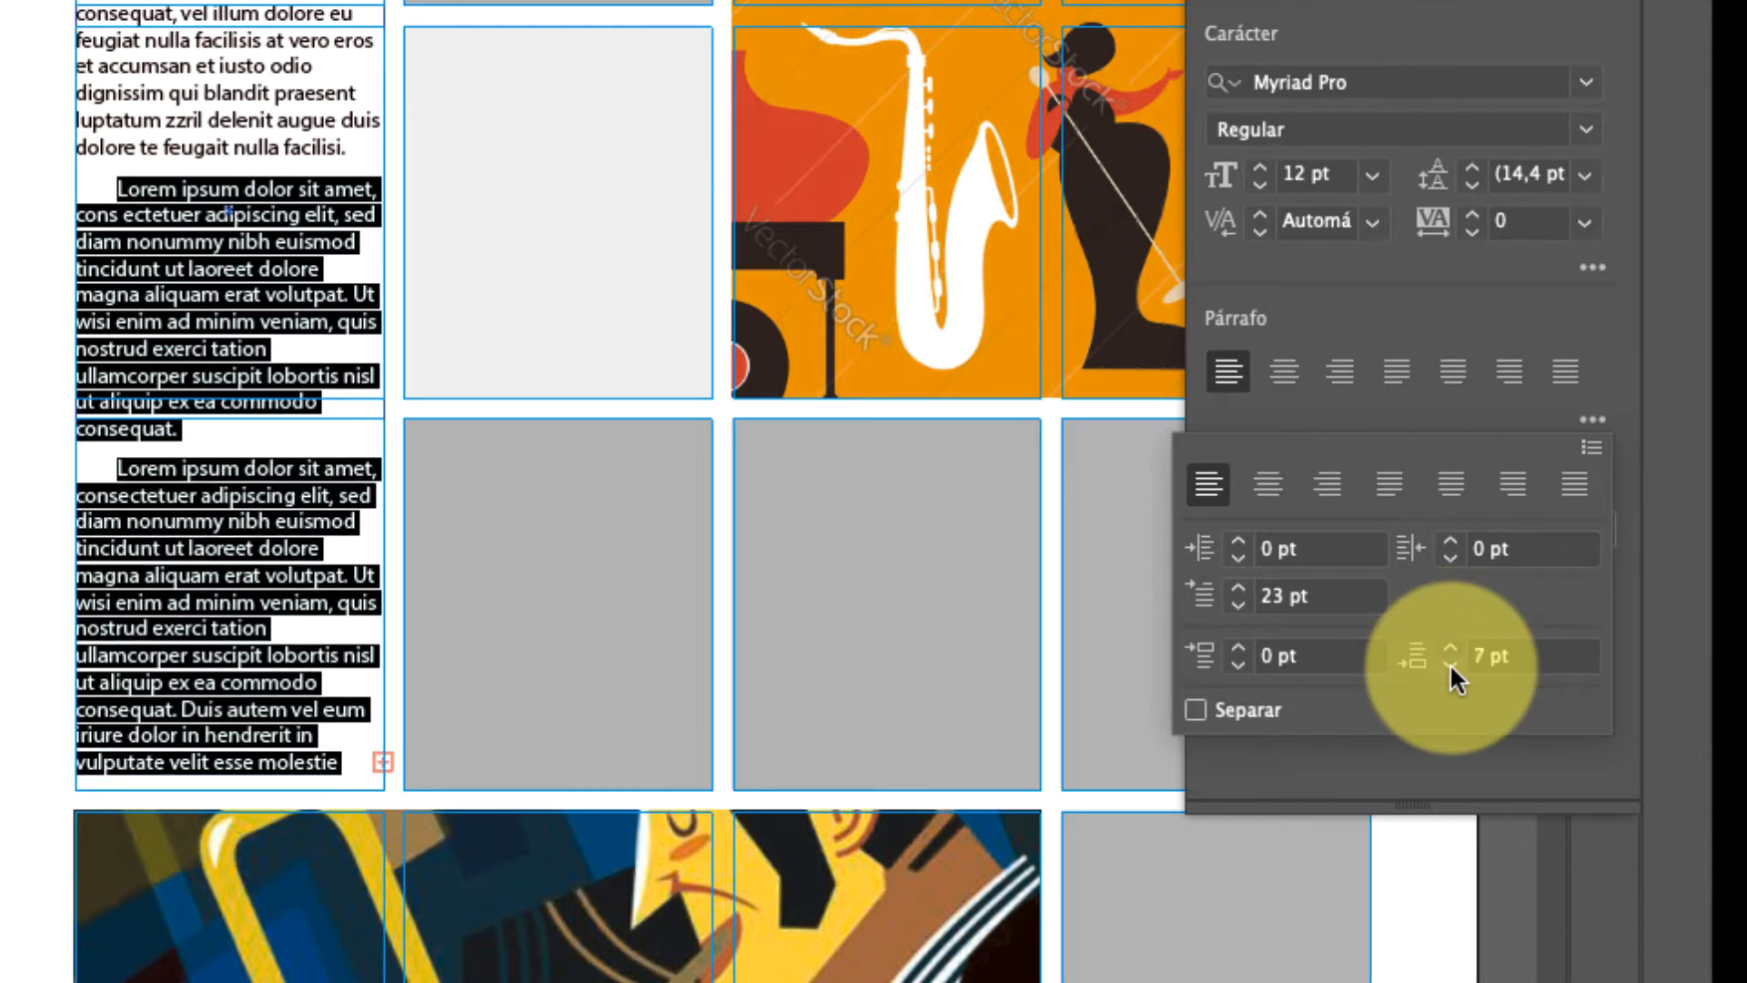
{"action": "left_click", "coordinate": [1450, 663]}
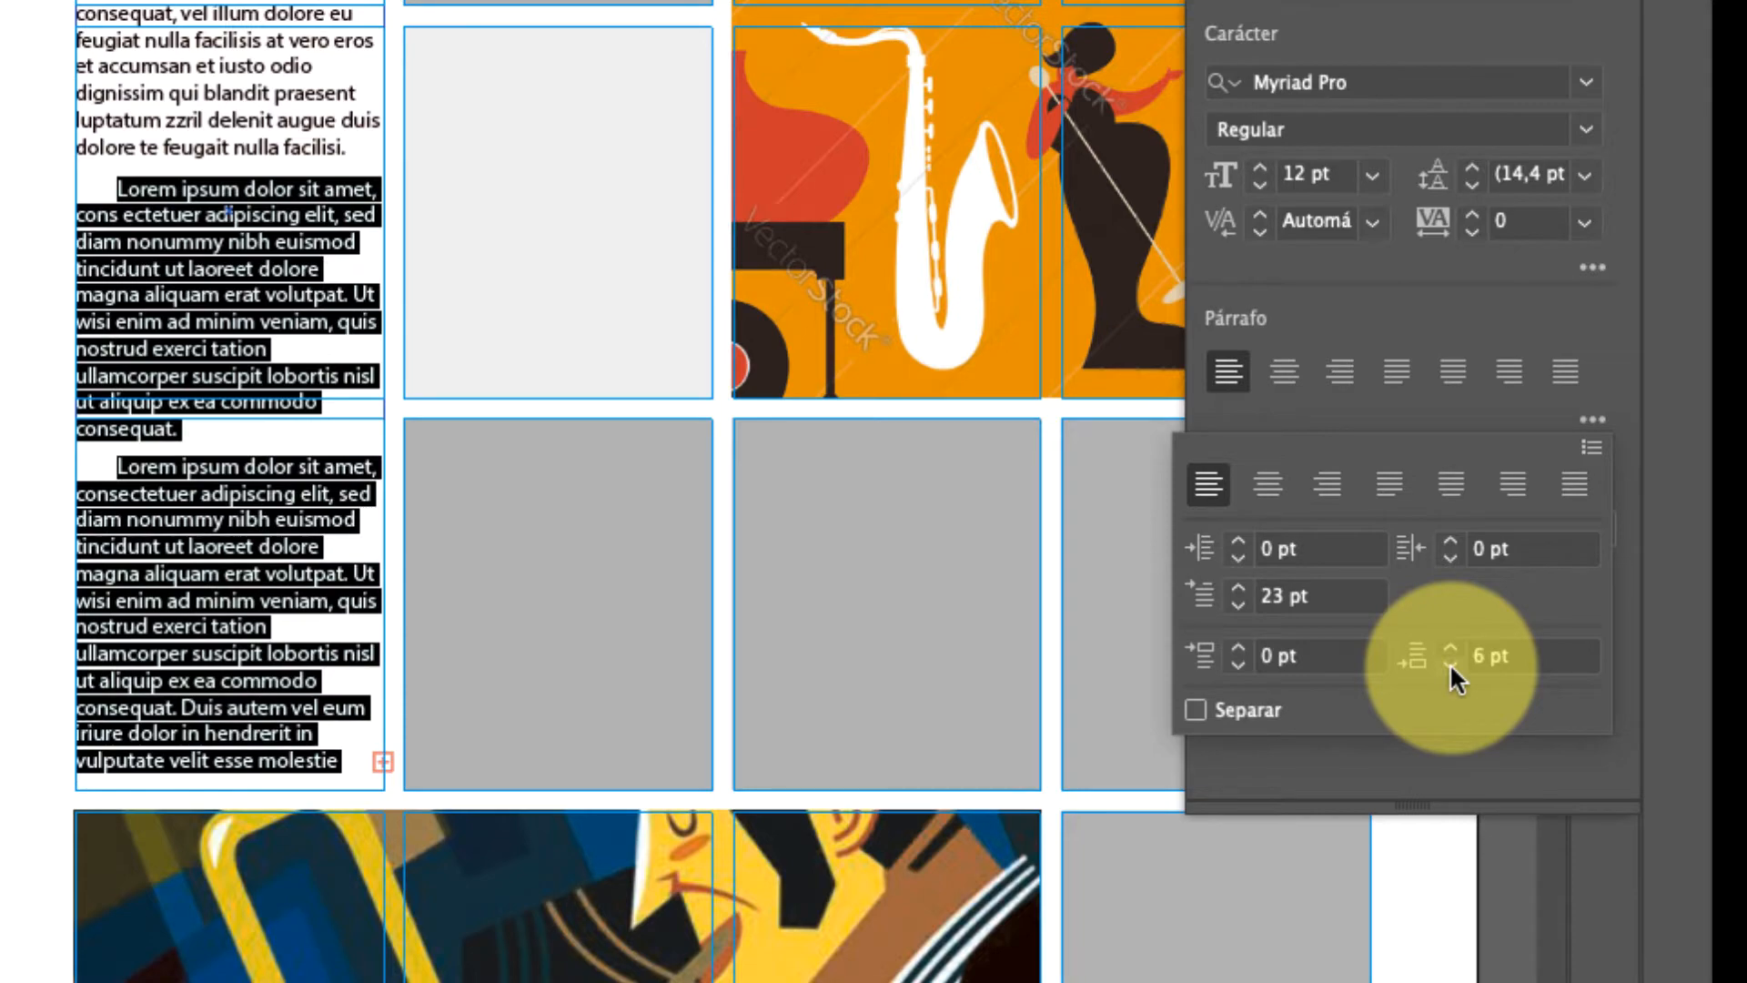
{"action": "left_click", "coordinate": [1449, 663]}
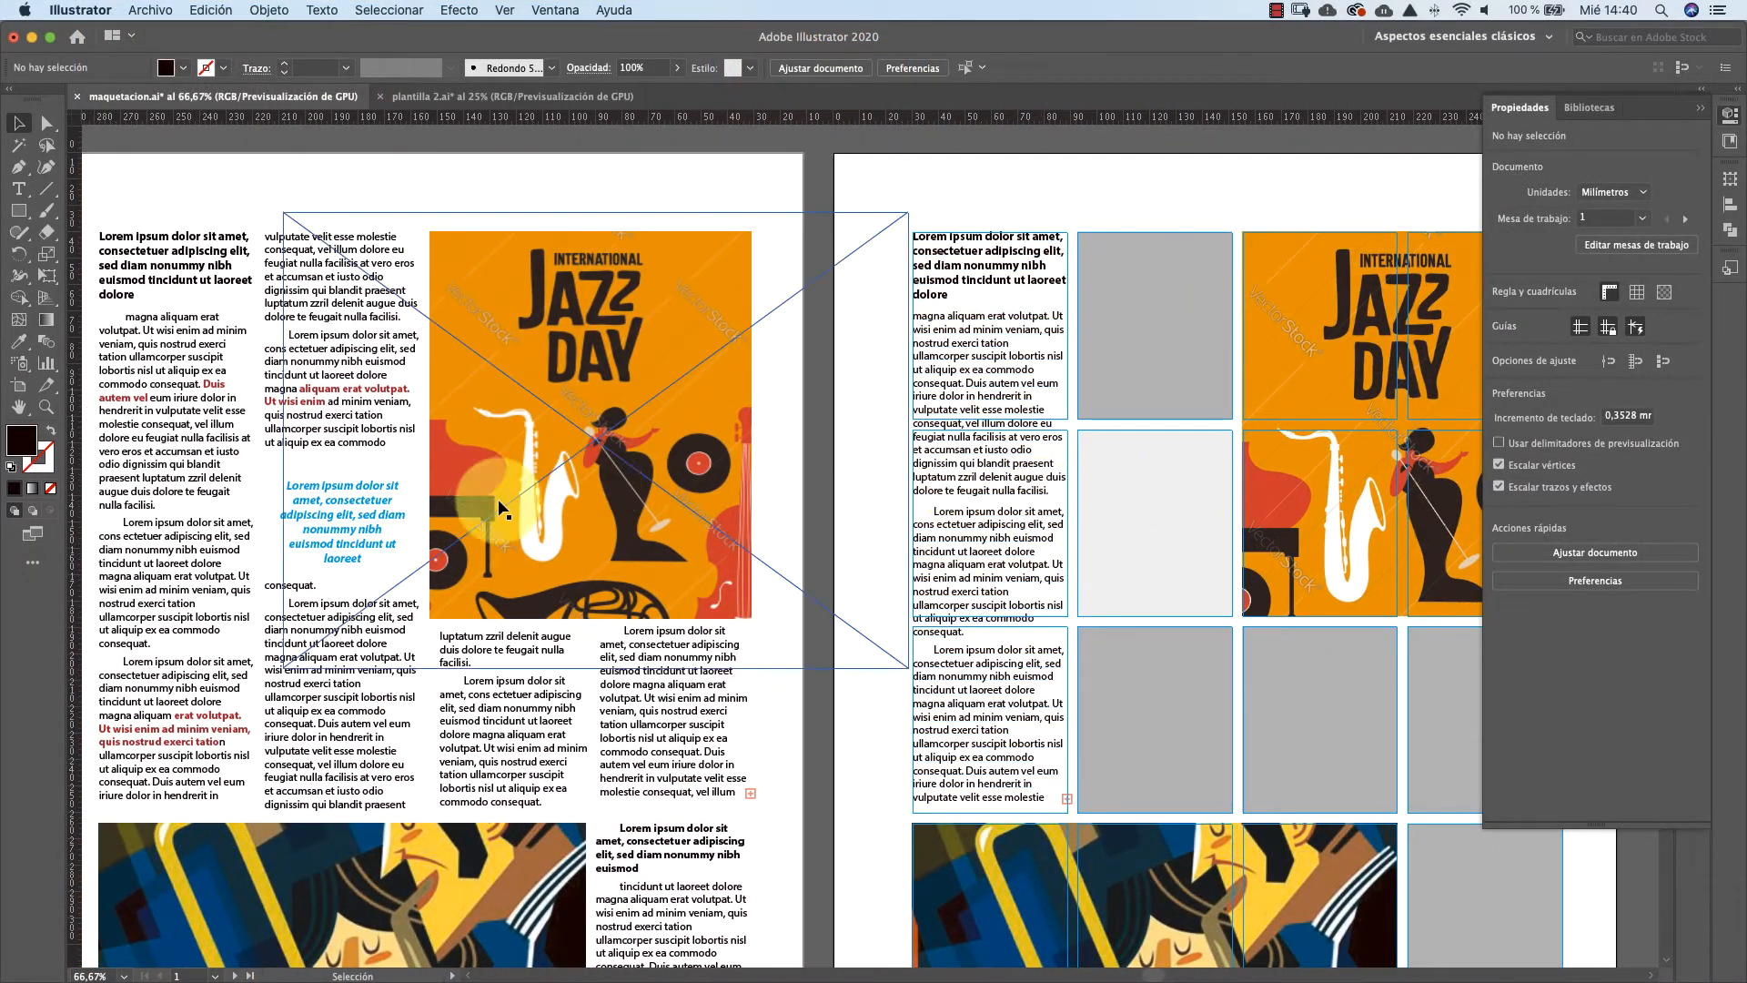
Copy the sample page's first body paragraph and paste it three times on a new line directly after that paragraph
{"action": "left_click", "coordinate": [18, 188]}
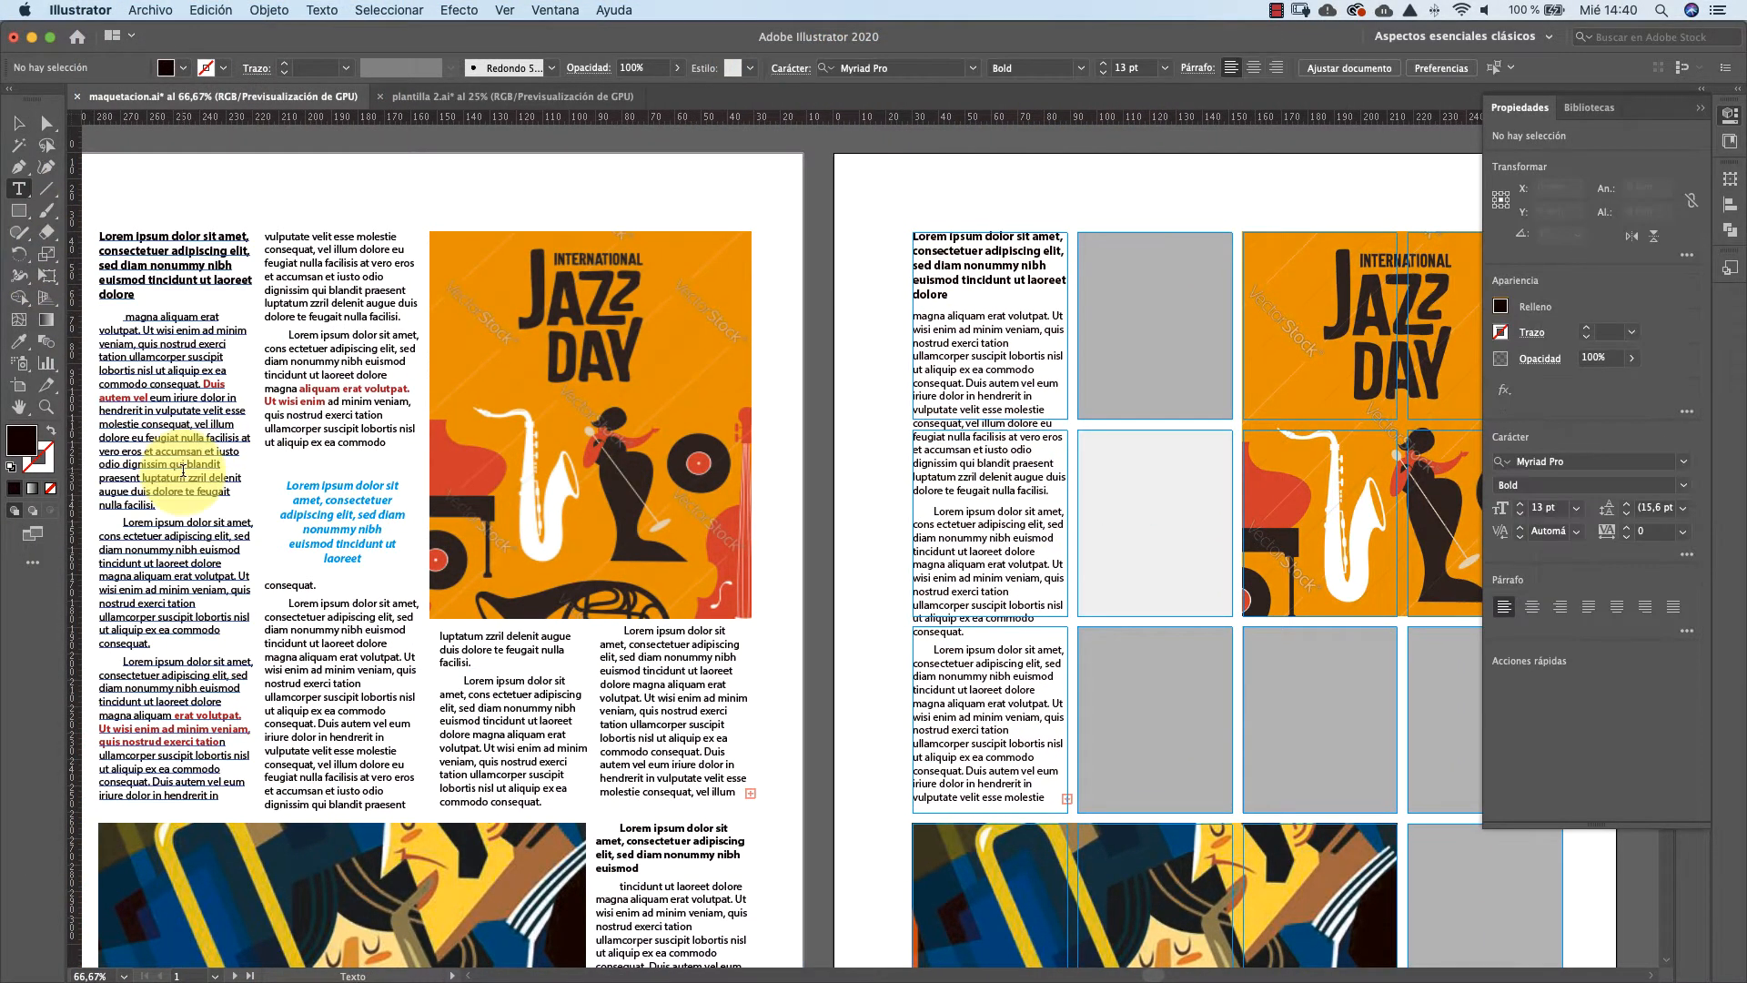
{"action": "left_click_drag", "start_coordinate": [161, 501], "coordinate": [102, 321]}
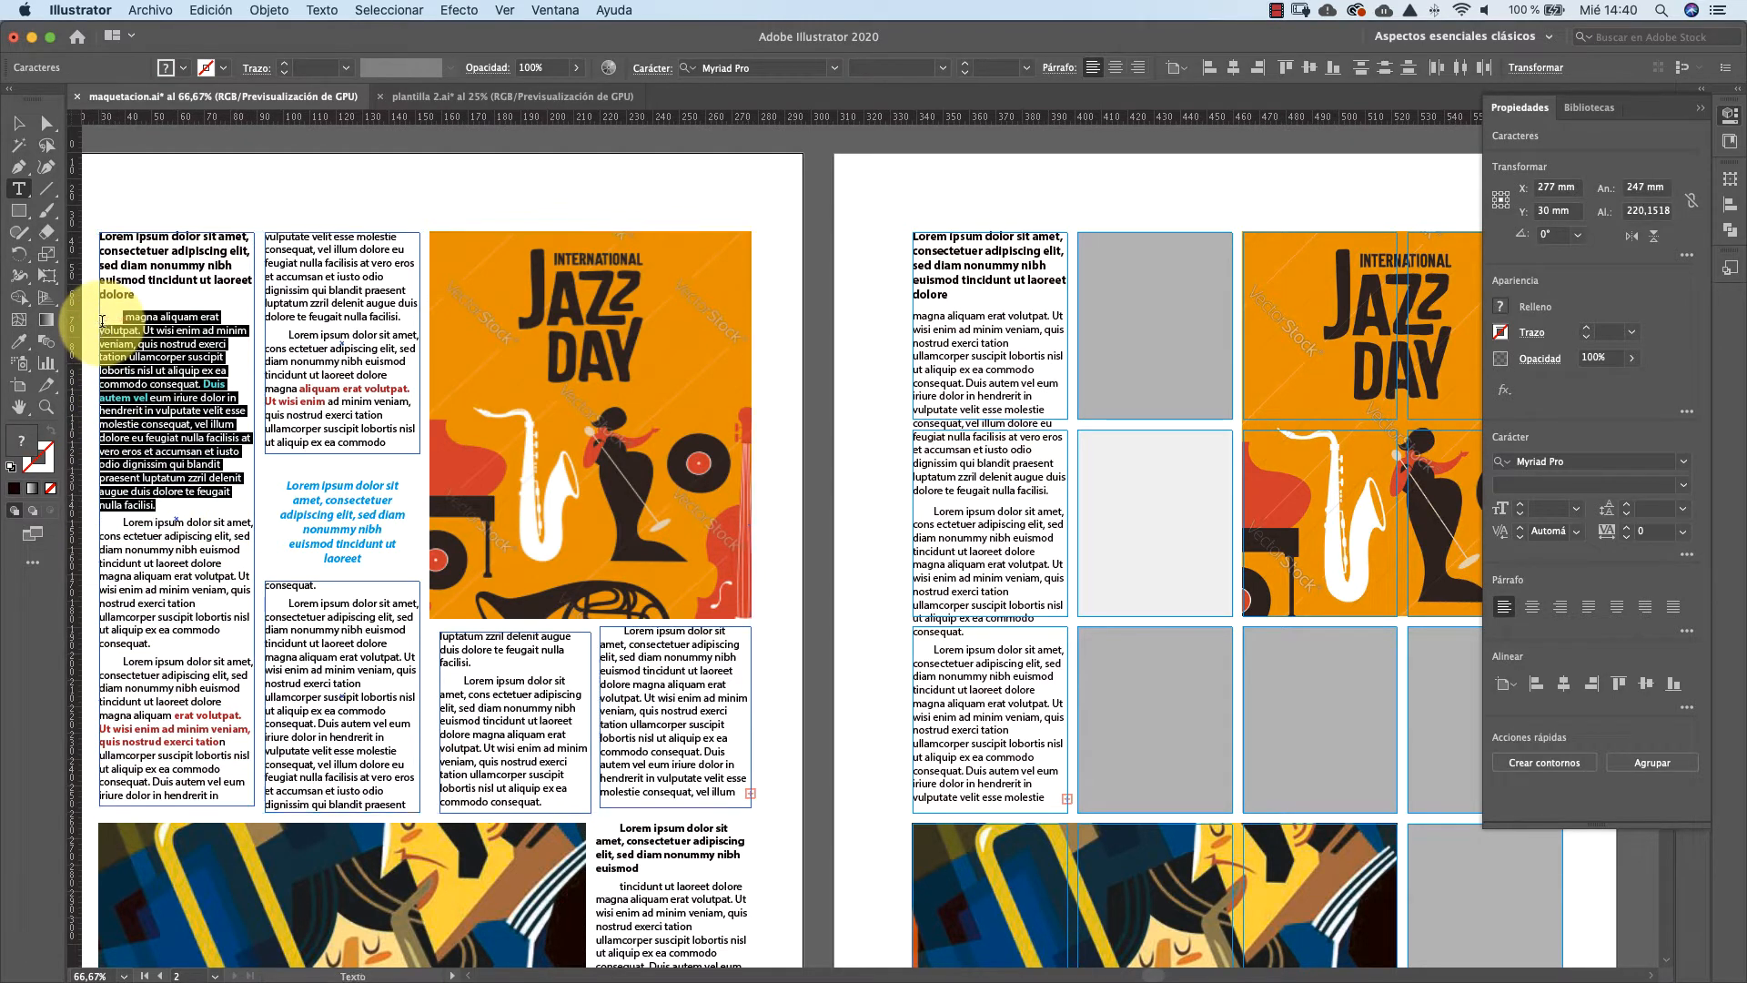
{"action": "key", "text": "Right"}
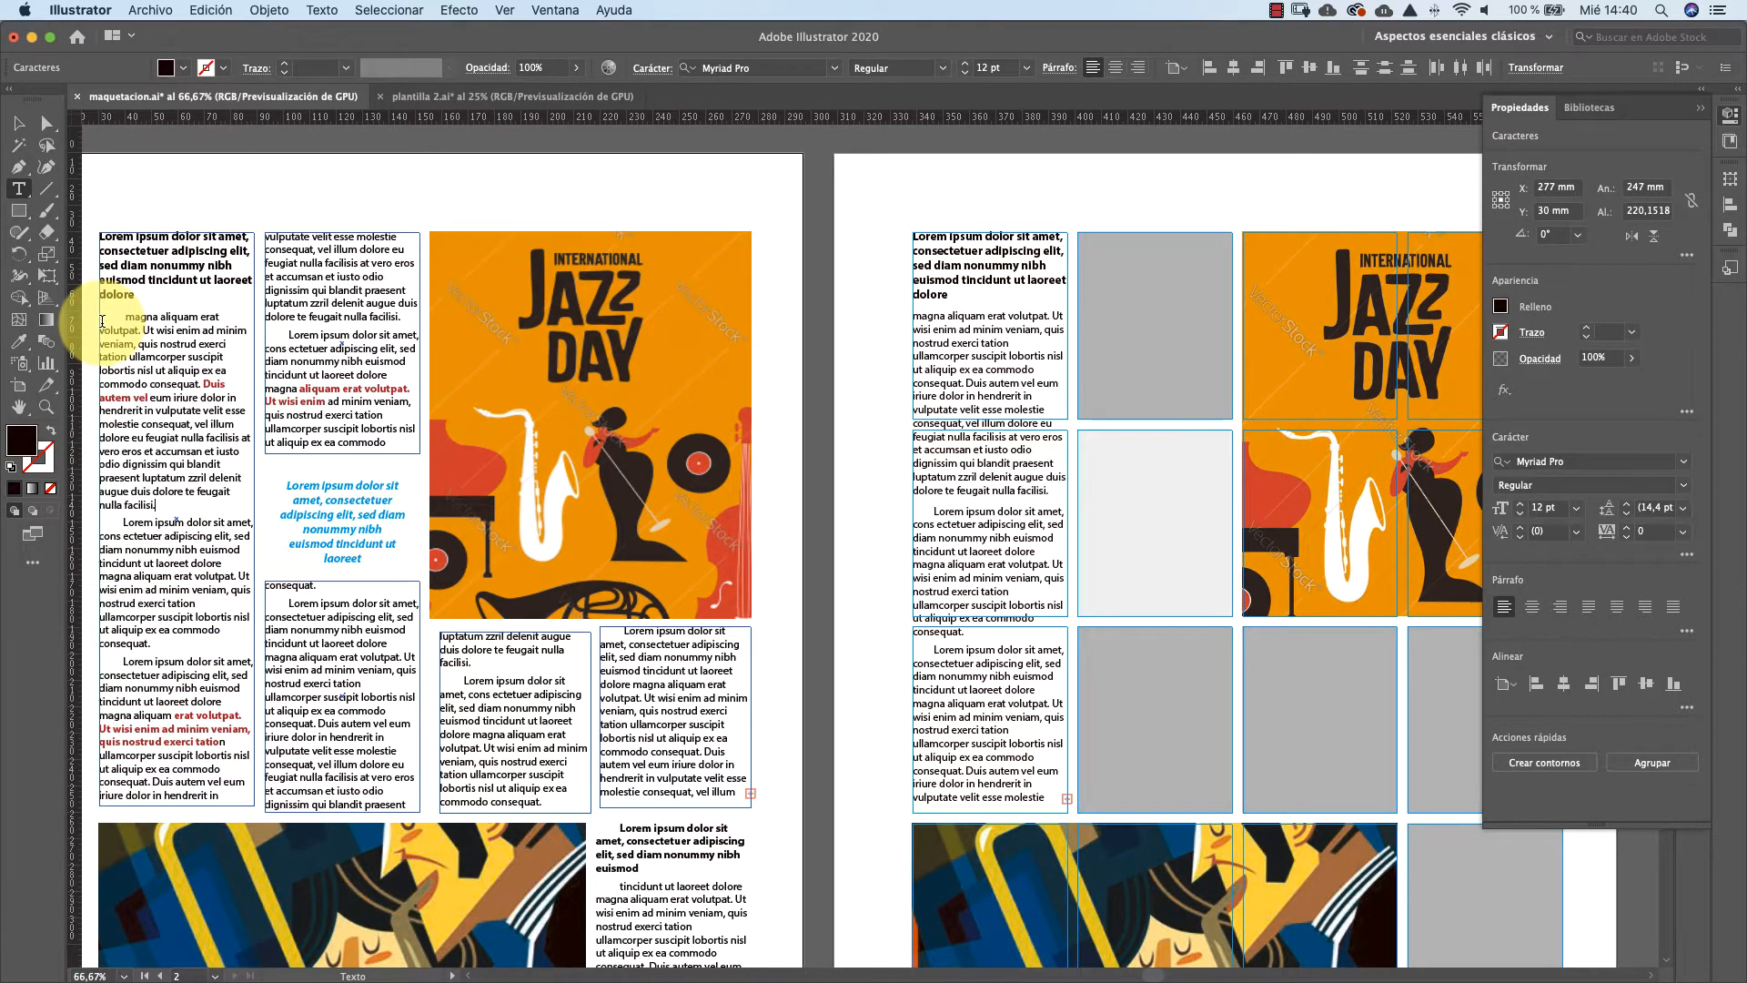
{"action": "key", "text": "Return"}
{"action": "key", "text": "super+v"}
{"action": "key", "text": "super+v"}
{"action": "key", "text": "super+v"}
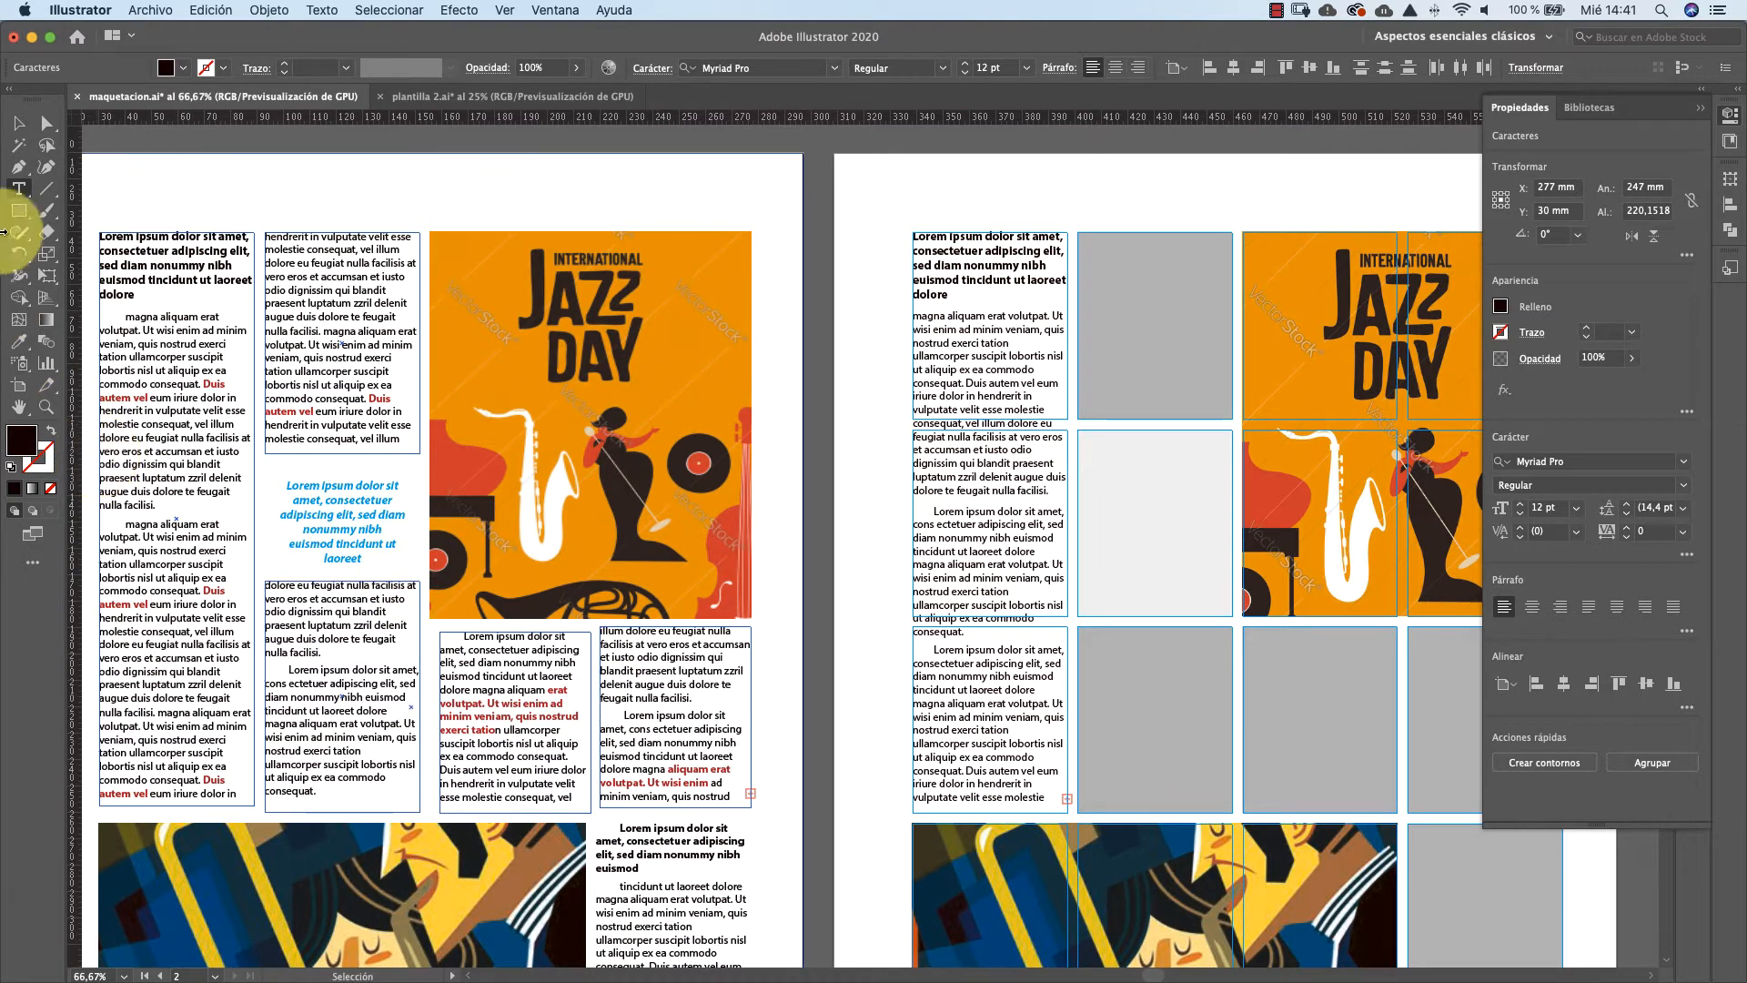
{"action": "left_click", "coordinate": [22, 133]}
{"action": "left_click", "coordinate": [21, 133]}
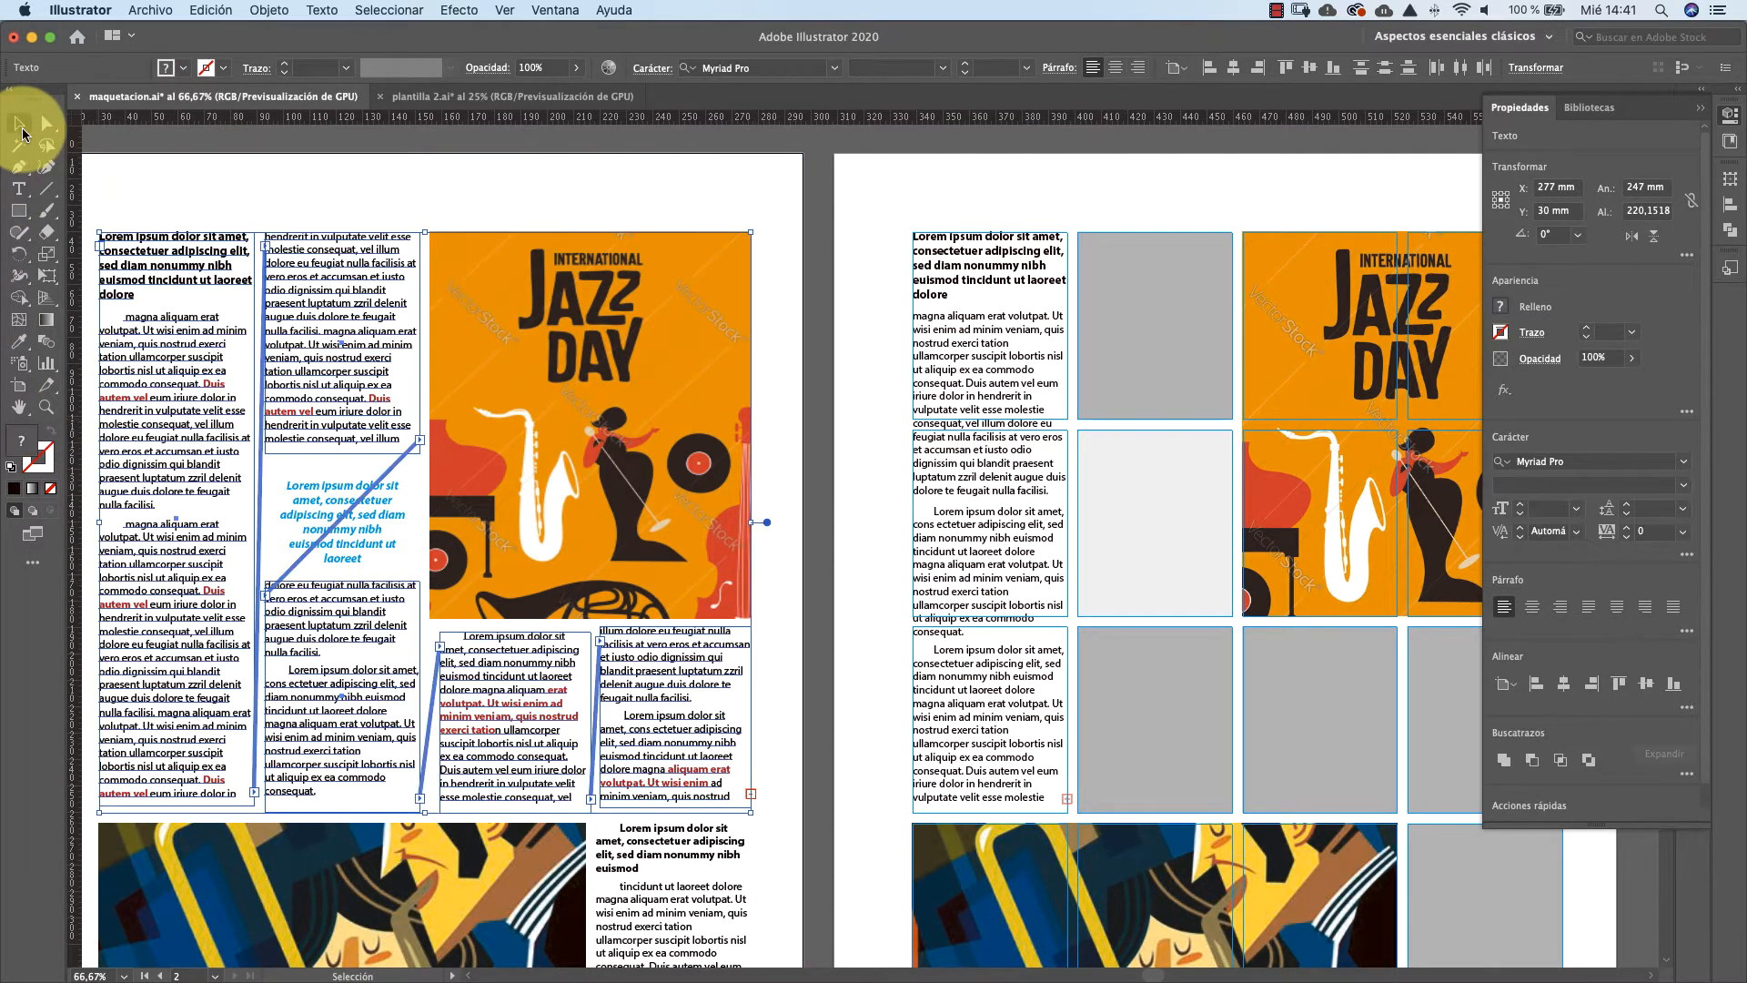
Copy the new column's body text from "magna aliquam" to "molestie" and append it at the column's end
{"action": "left_click", "coordinate": [18, 188]}
{"action": "left_click", "coordinate": [941, 452]}
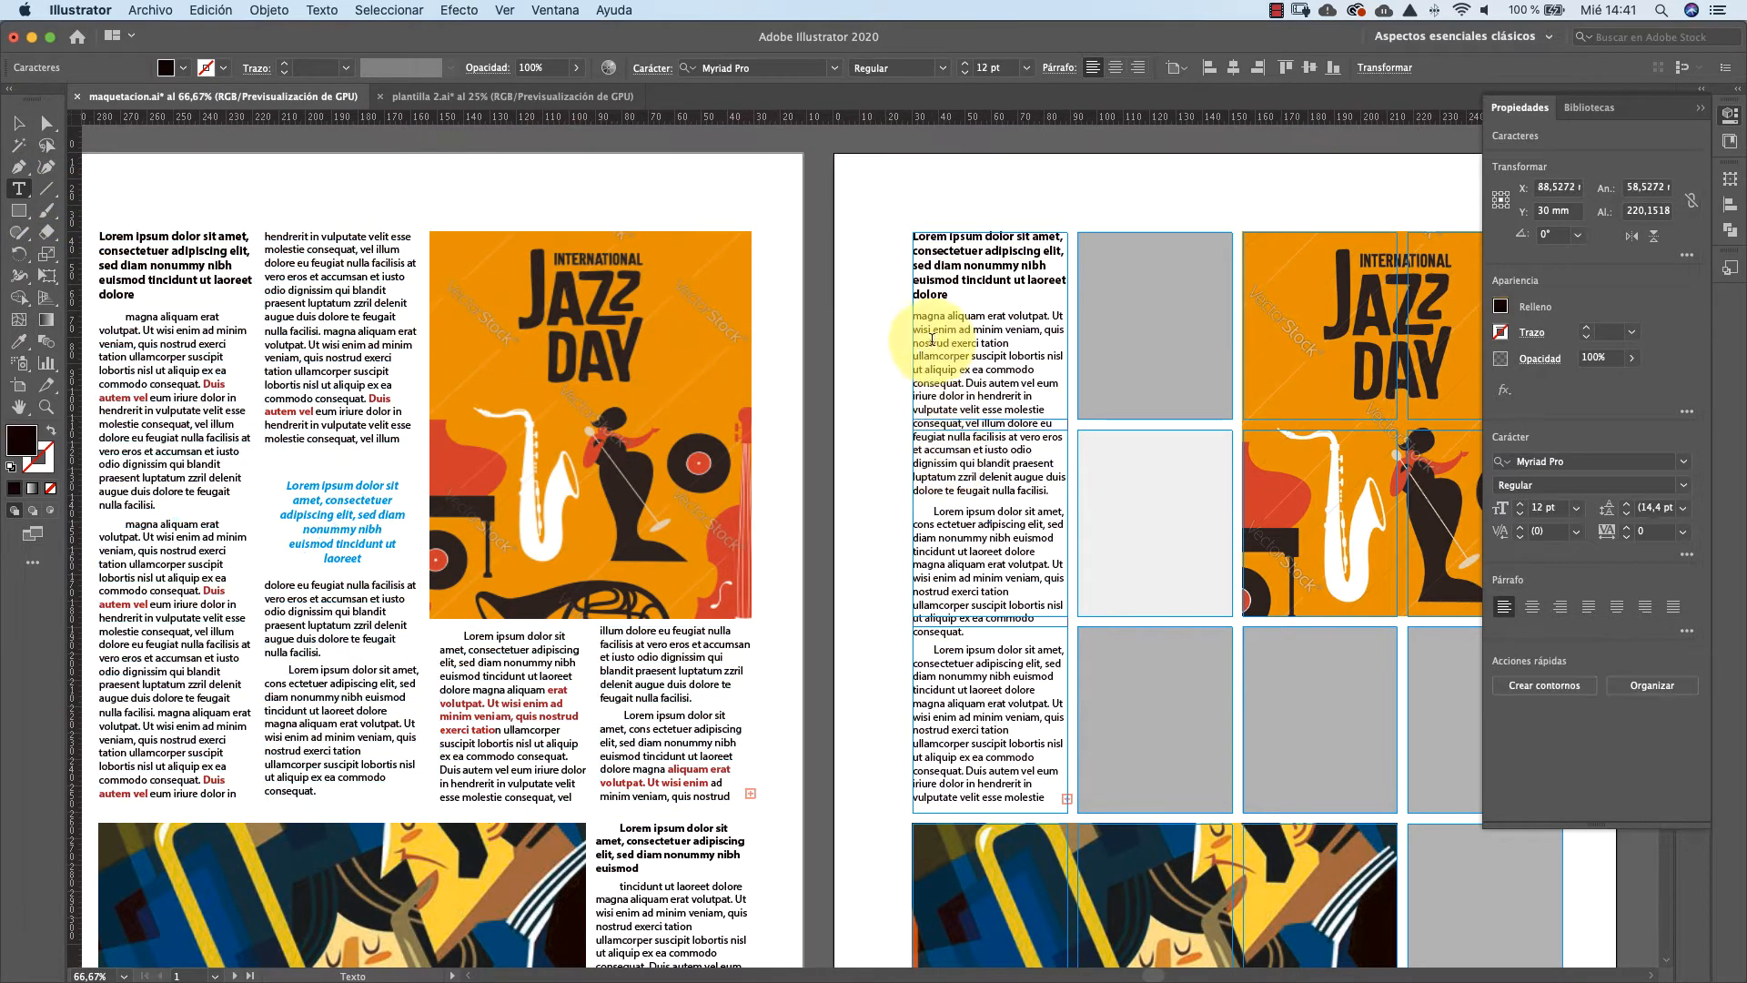
{"action": "left_click_drag", "start_coordinate": [917, 317], "coordinate": [1051, 798]}
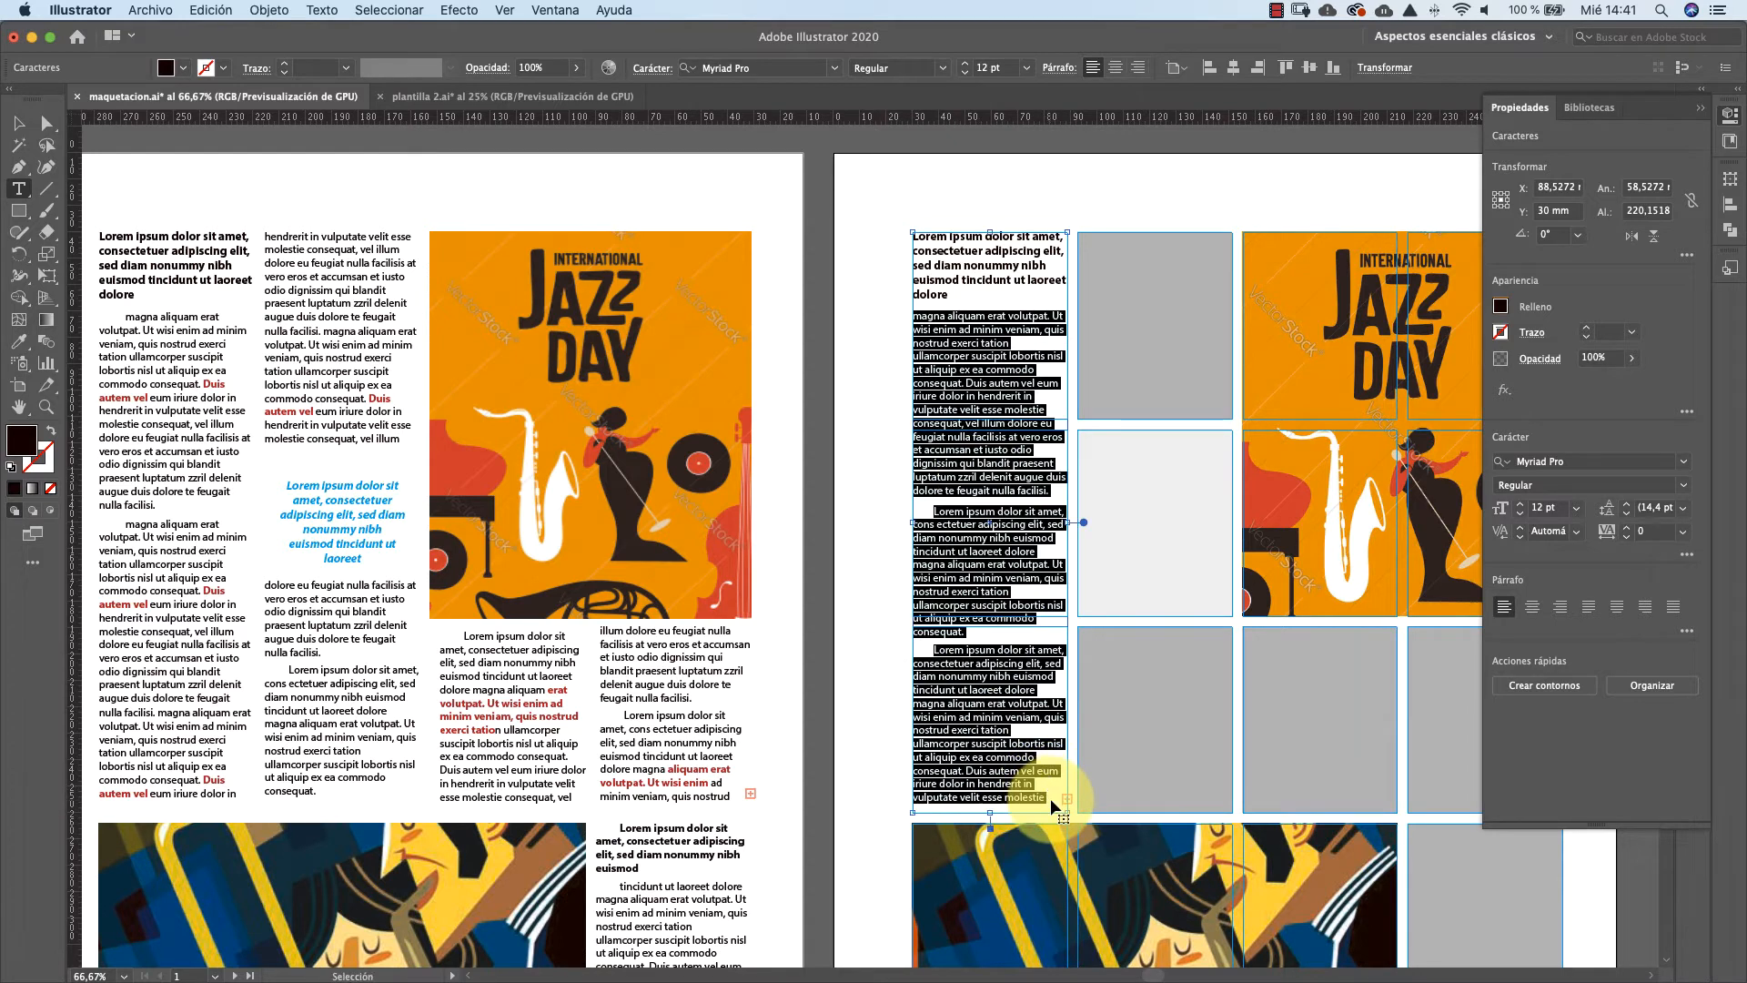
{"action": "key", "text": "super+shift+a"}
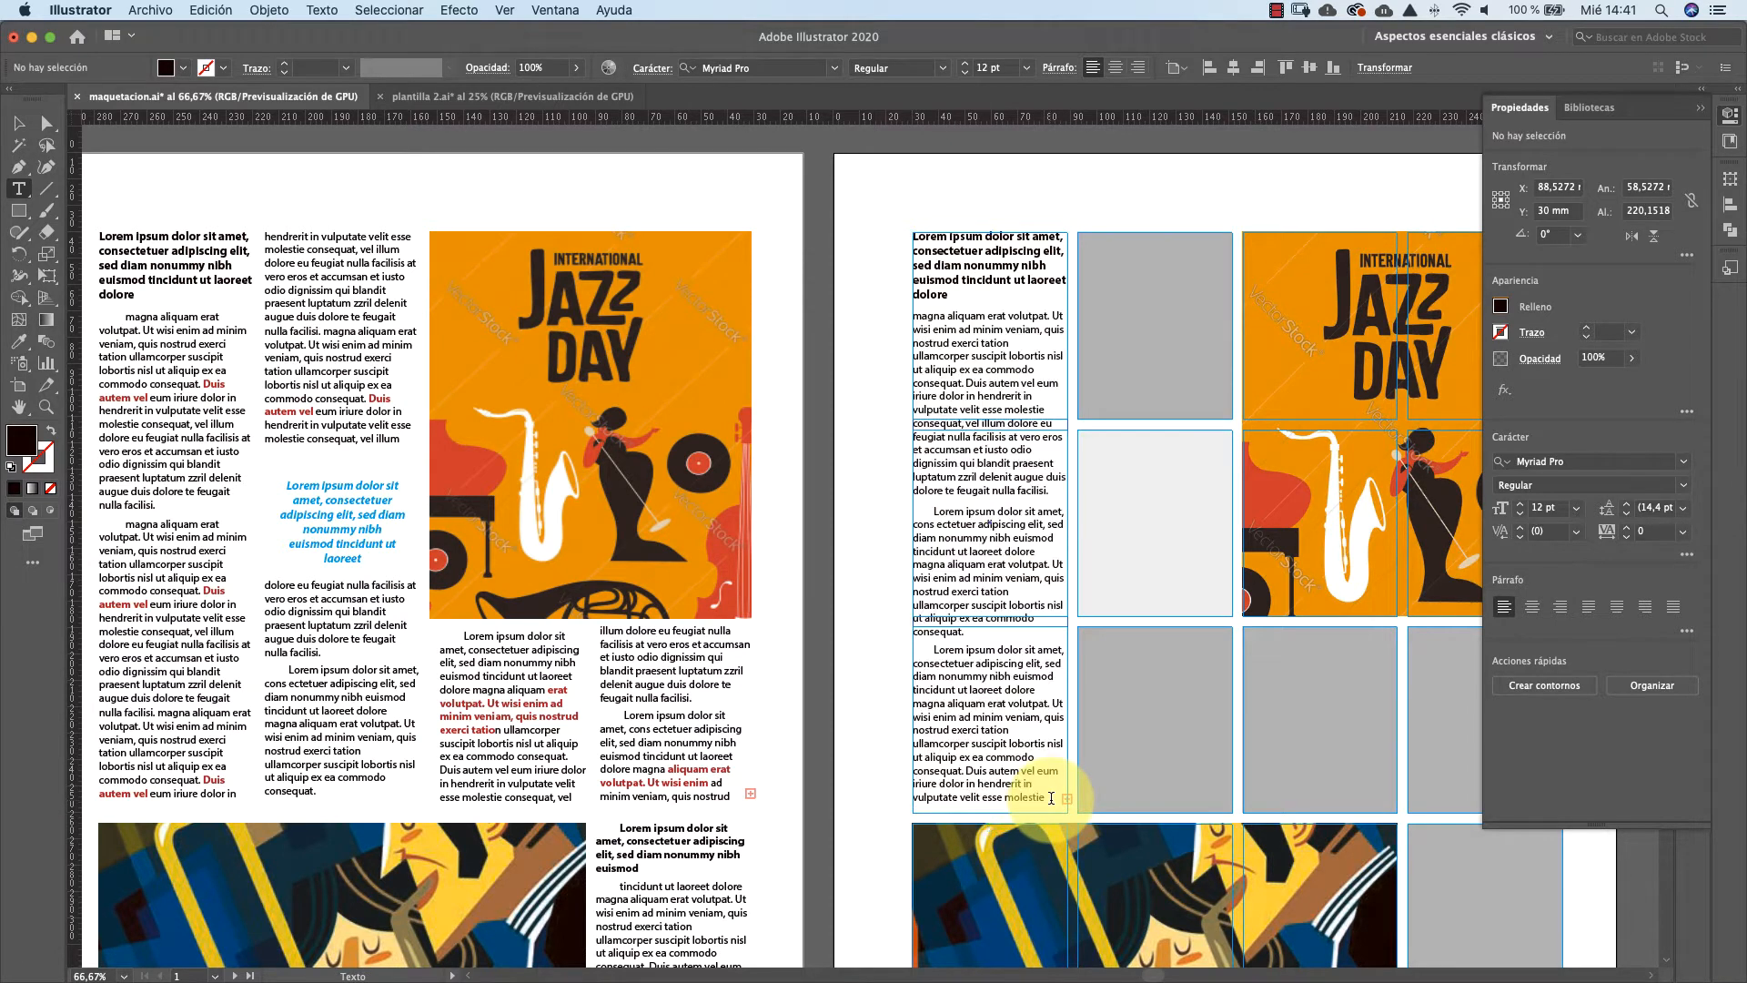
Thread the first column's overflowing text into the grey module at the top of the second column
{"action": "left_click", "coordinate": [18, 123]}
{"action": "left_click", "coordinate": [955, 754]}
{"action": "key", "text": "super+plus"}
{"action": "key", "text": "super+plus"}
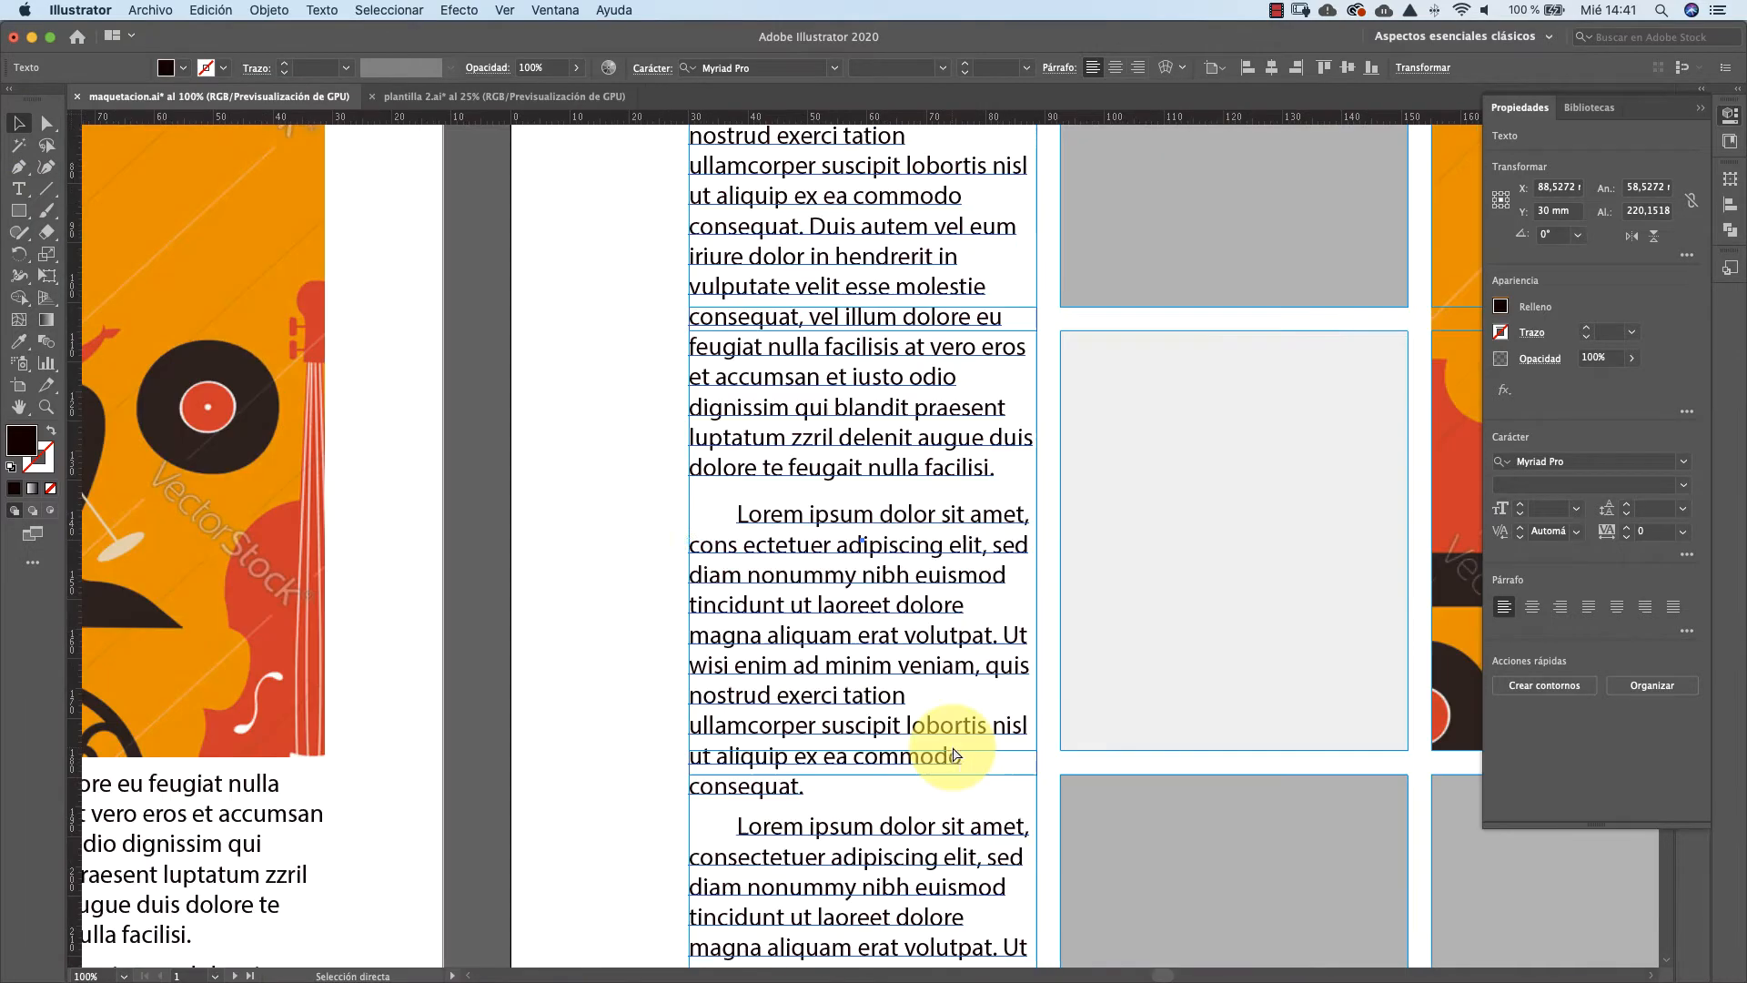
{"action": "scroll", "coordinate": [952, 754], "scroll_direction": "down", "scroll_amount": 6}
{"action": "scroll", "coordinate": [952, 745], "scroll_direction": "down", "scroll_amount": 2}
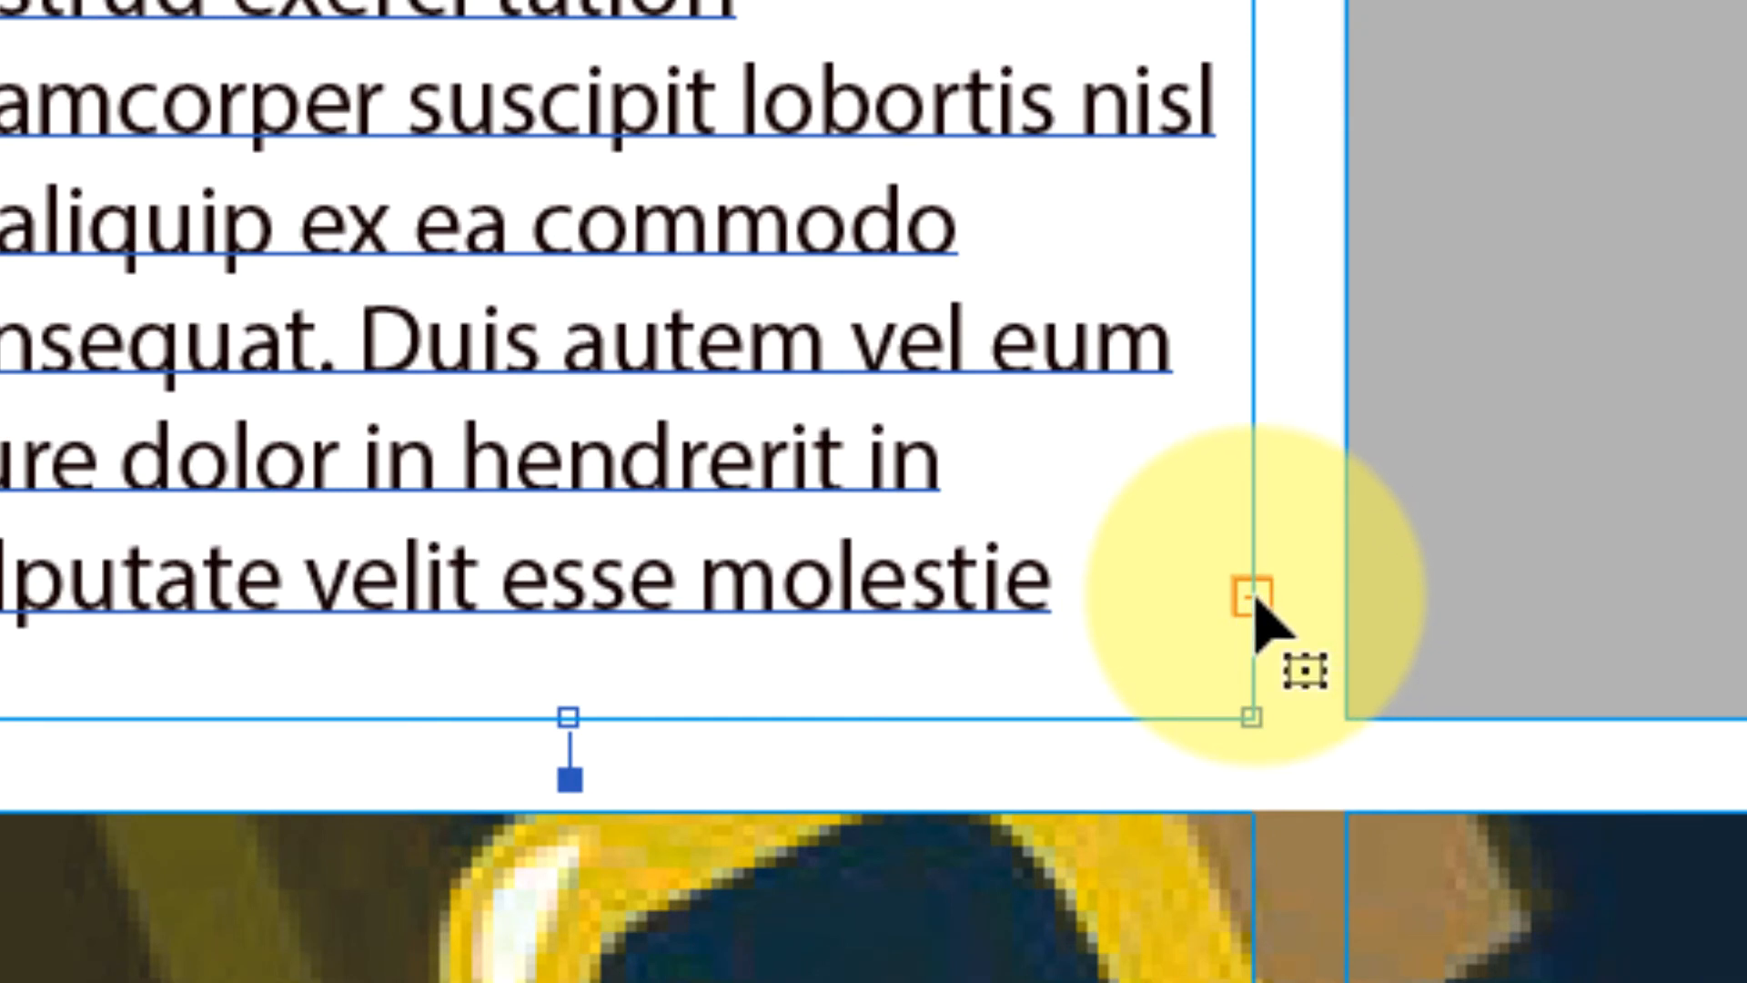
{"action": "left_click", "coordinate": [1255, 601]}
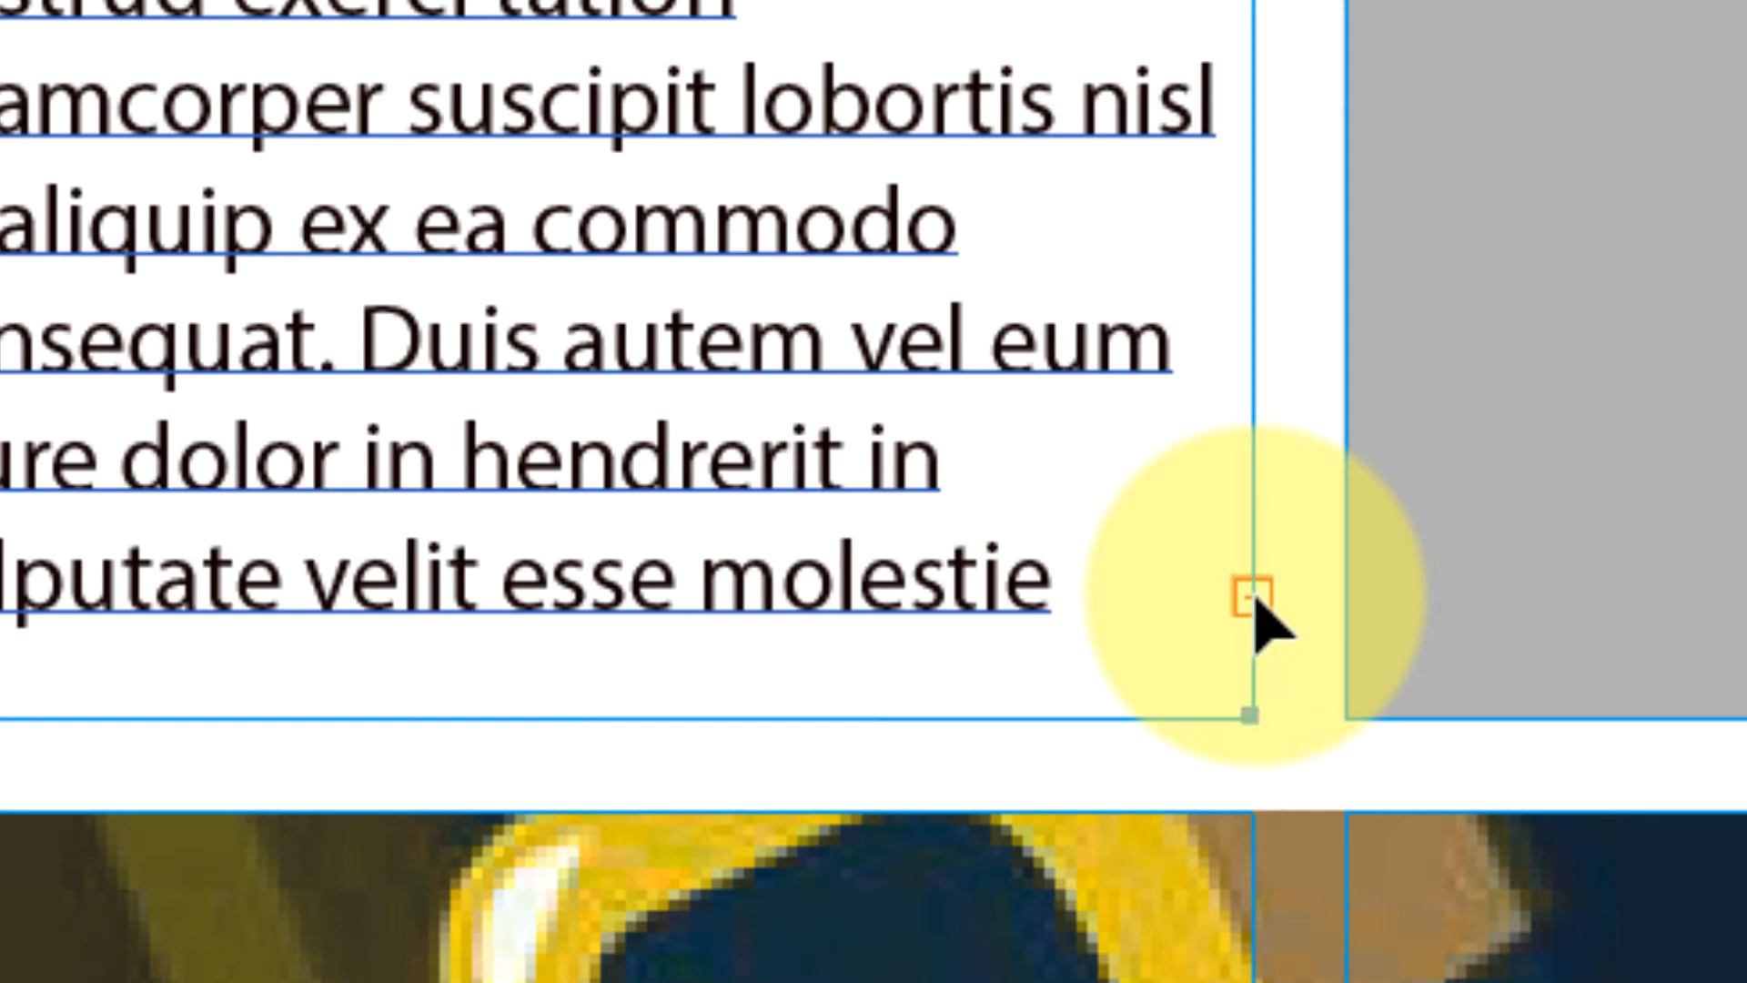
{"action": "left_click", "coordinate": [1252, 590]}
{"action": "key", "text": "super+z"}
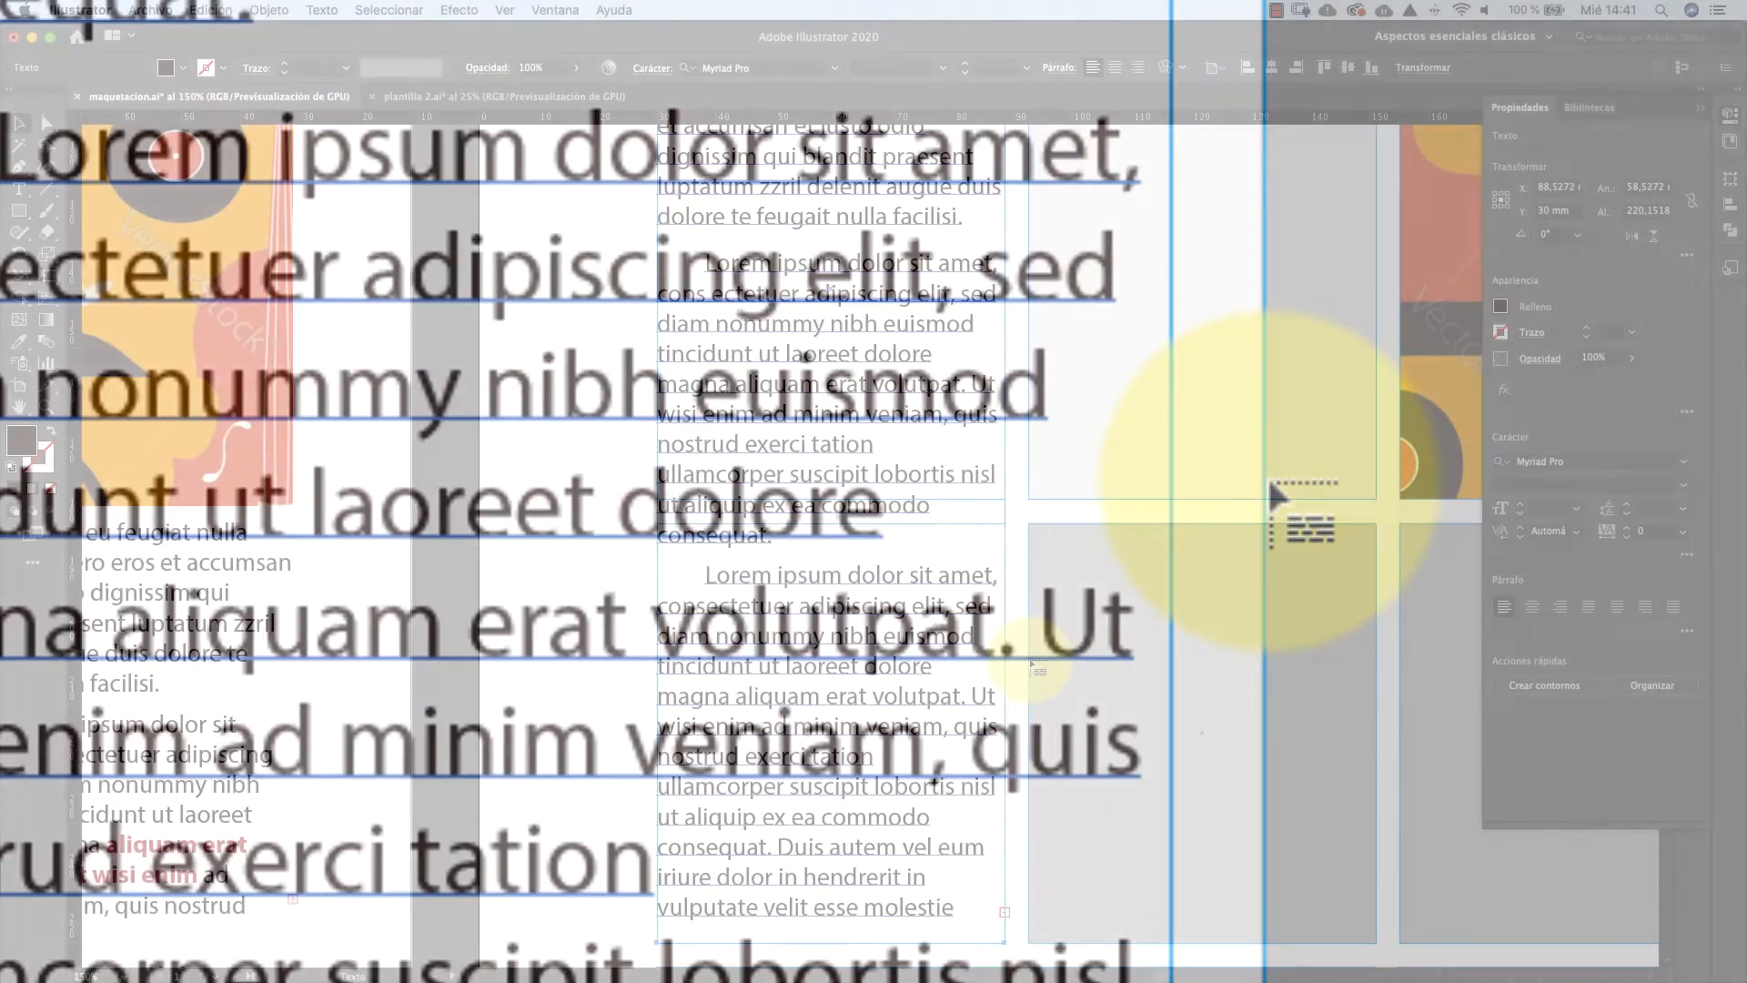
{"action": "scroll", "coordinate": [1031, 664], "scroll_direction": "up", "scroll_amount": 3}
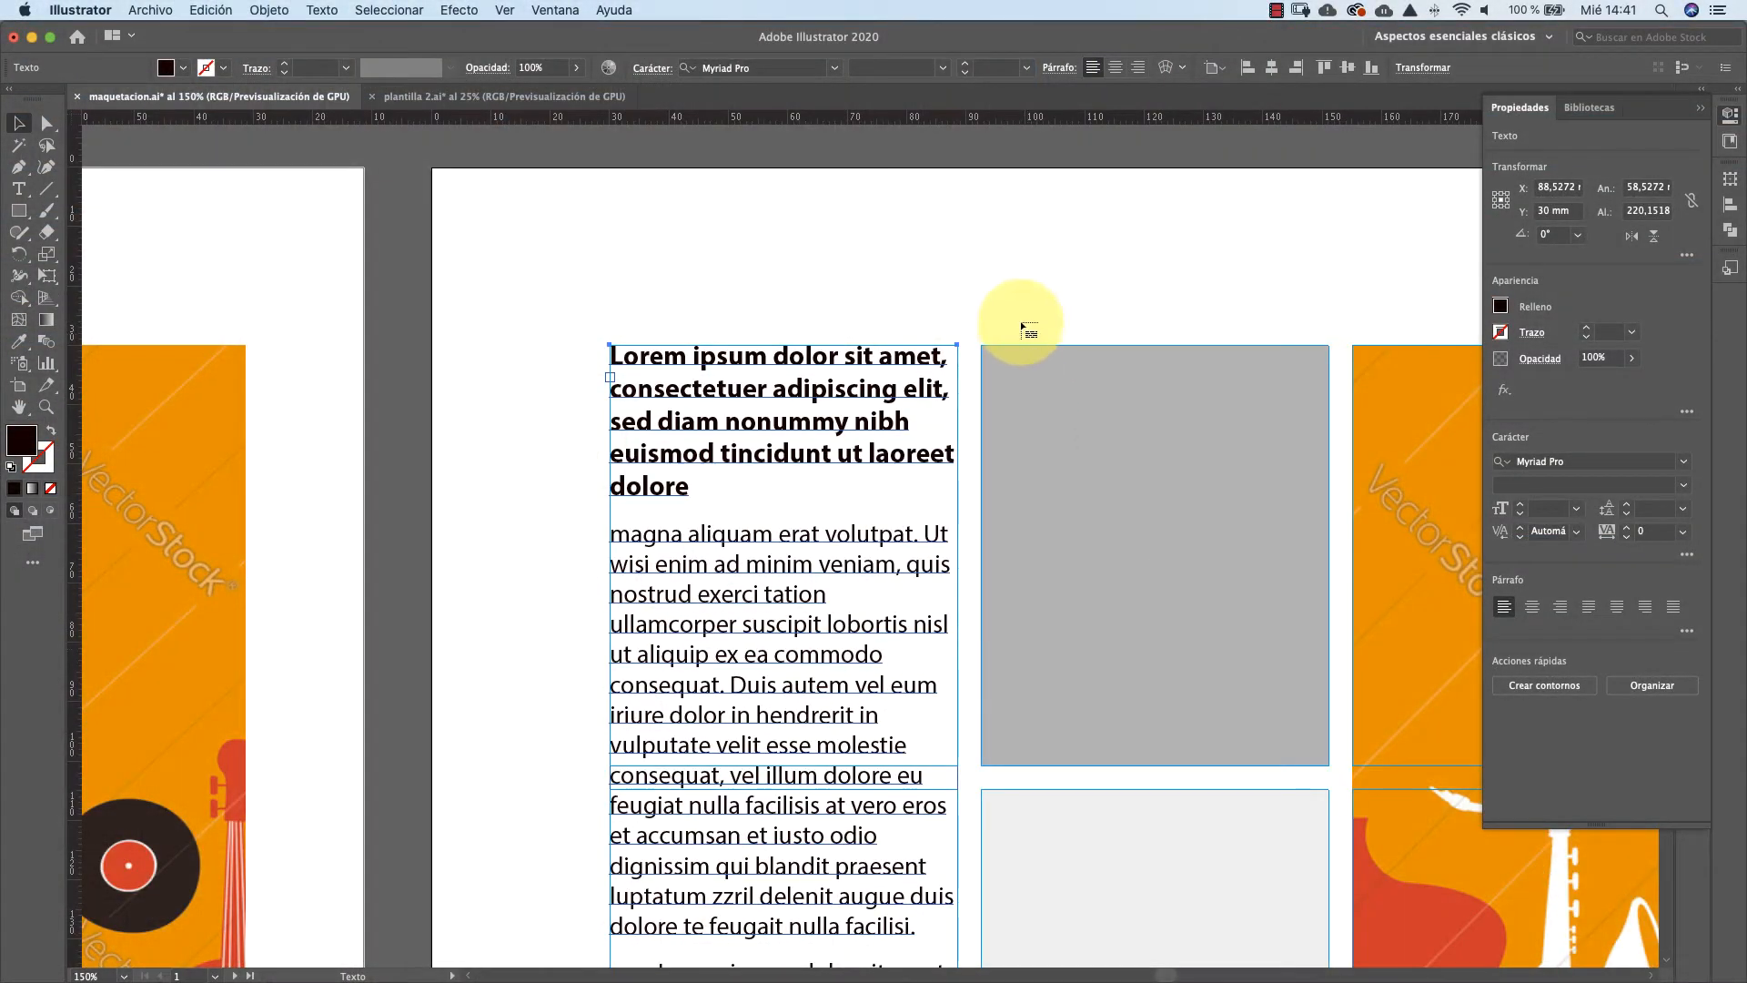
{"action": "left_click", "coordinate": [979, 394]}
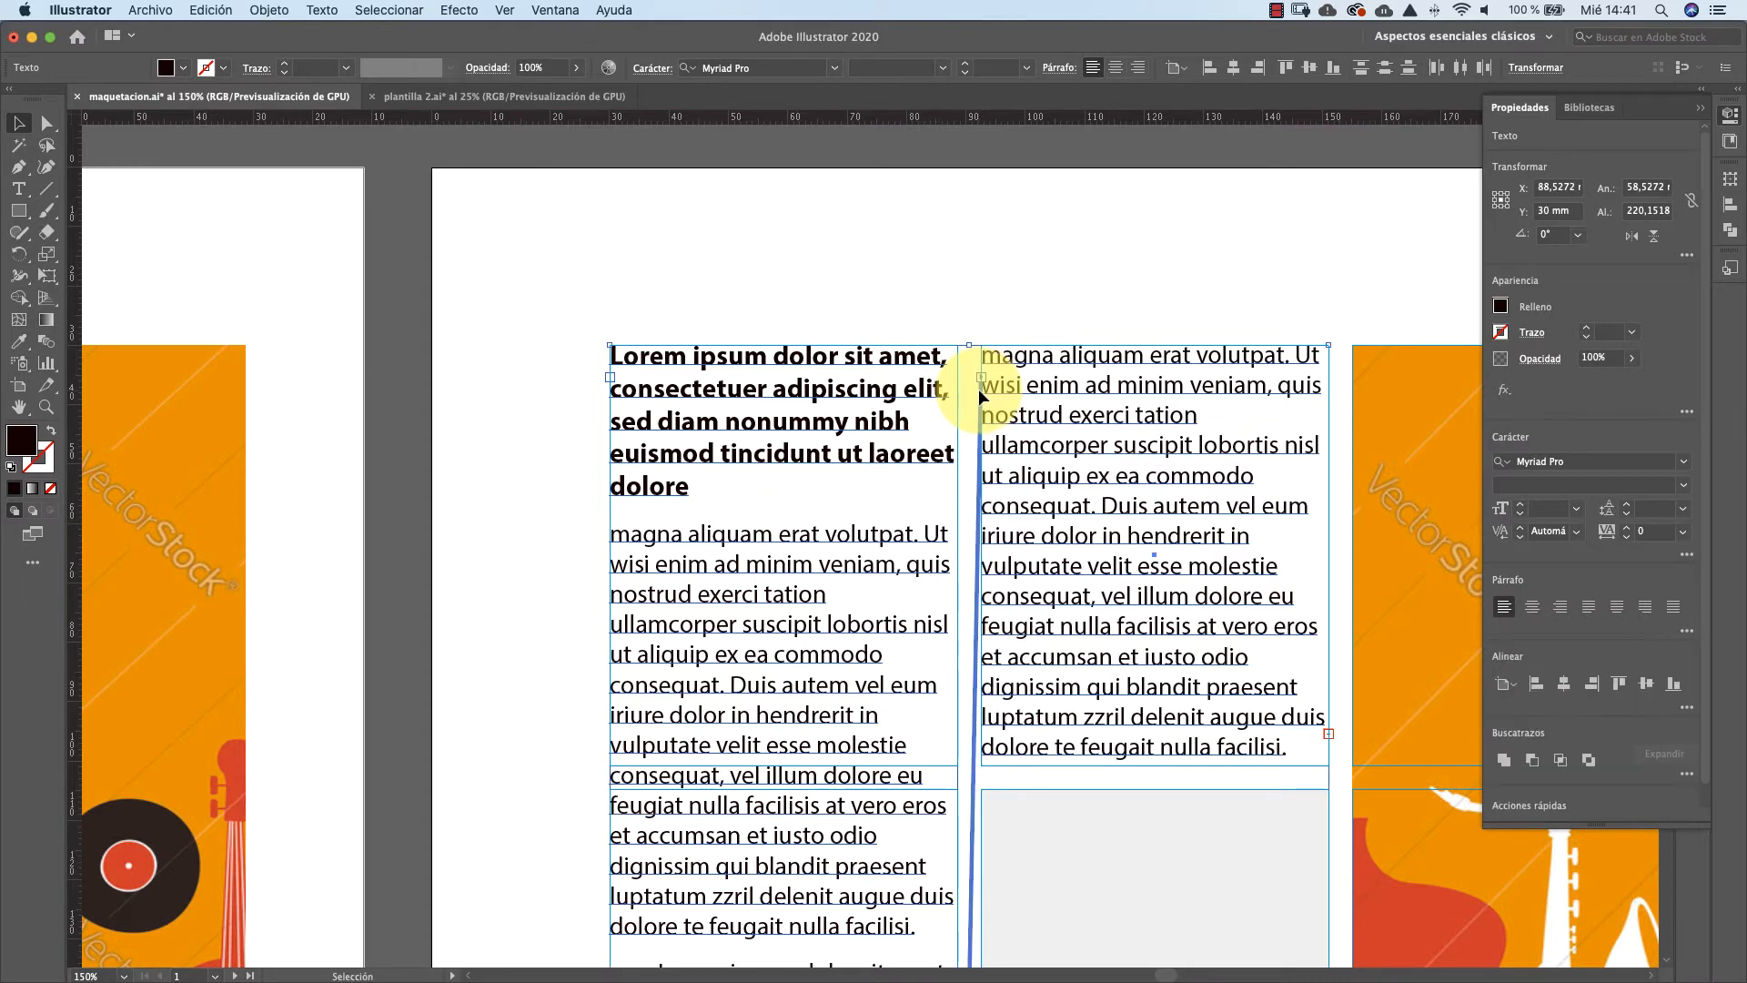
Continue the text thread into the second column's third-row module, skipping the light-grey module between them
{"action": "scroll", "coordinate": [979, 391], "scroll_direction": "down", "scroll_amount": 5}
{"action": "key", "text": "super+minus"}
{"action": "key", "text": "super+minus"}
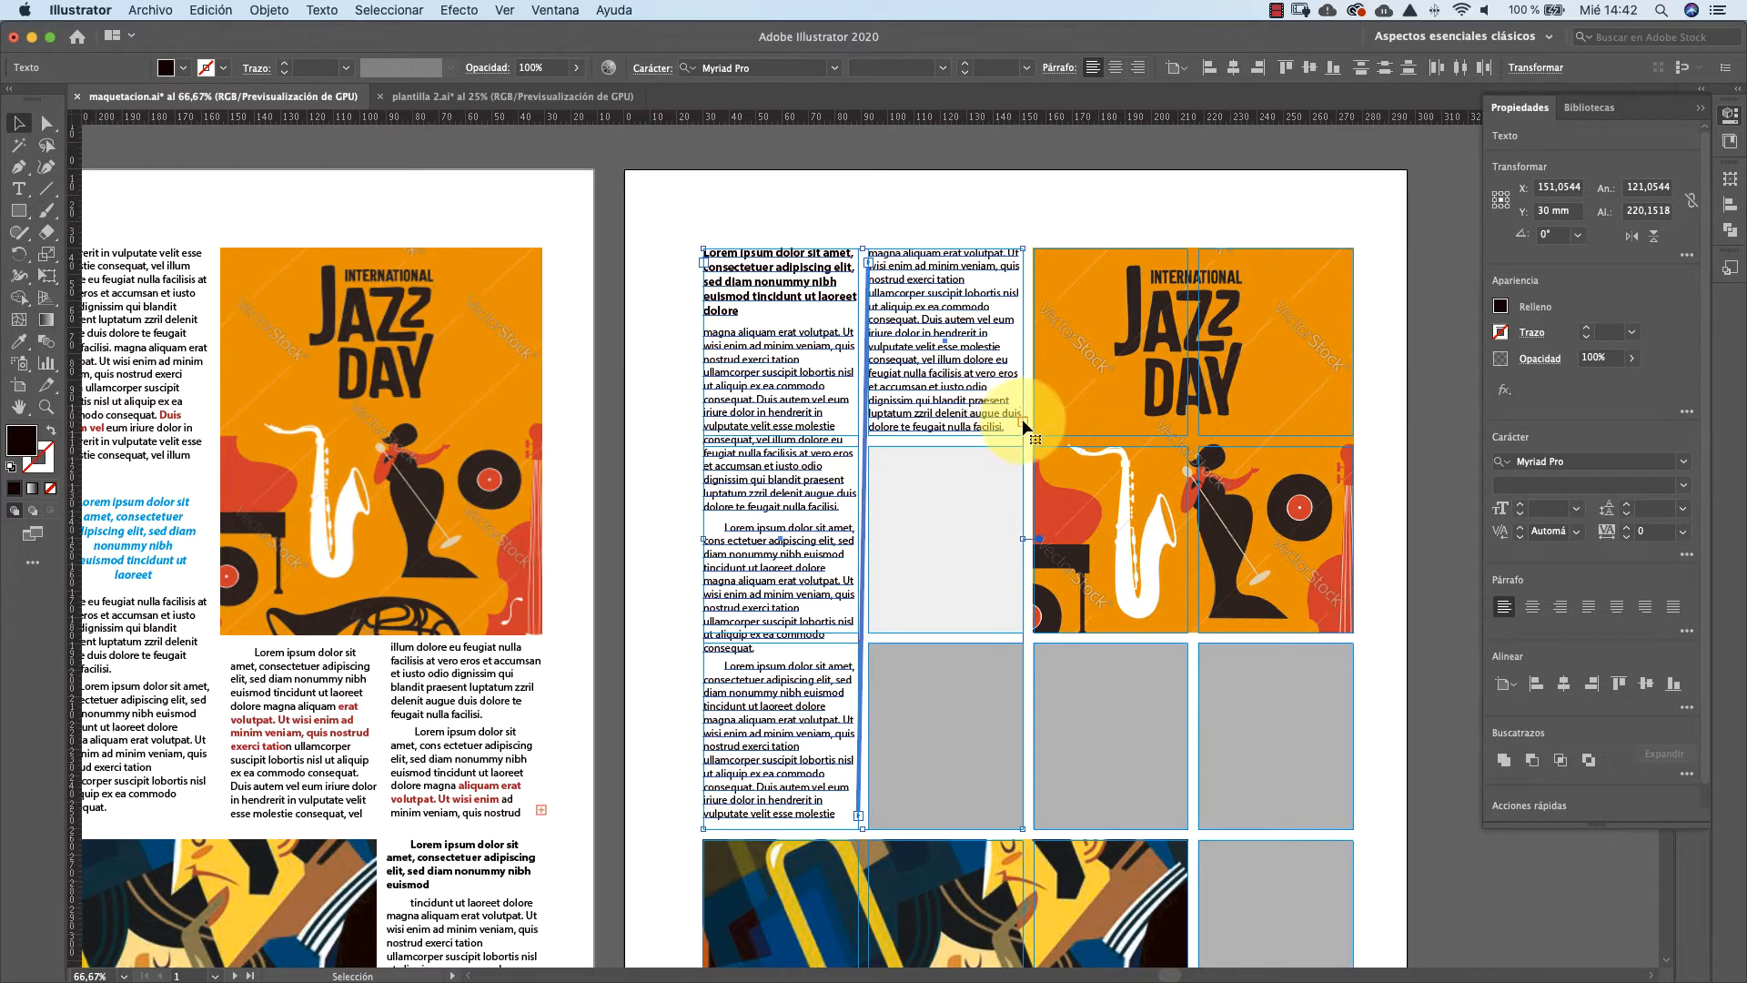
{"action": "left_click", "coordinate": [1023, 420]}
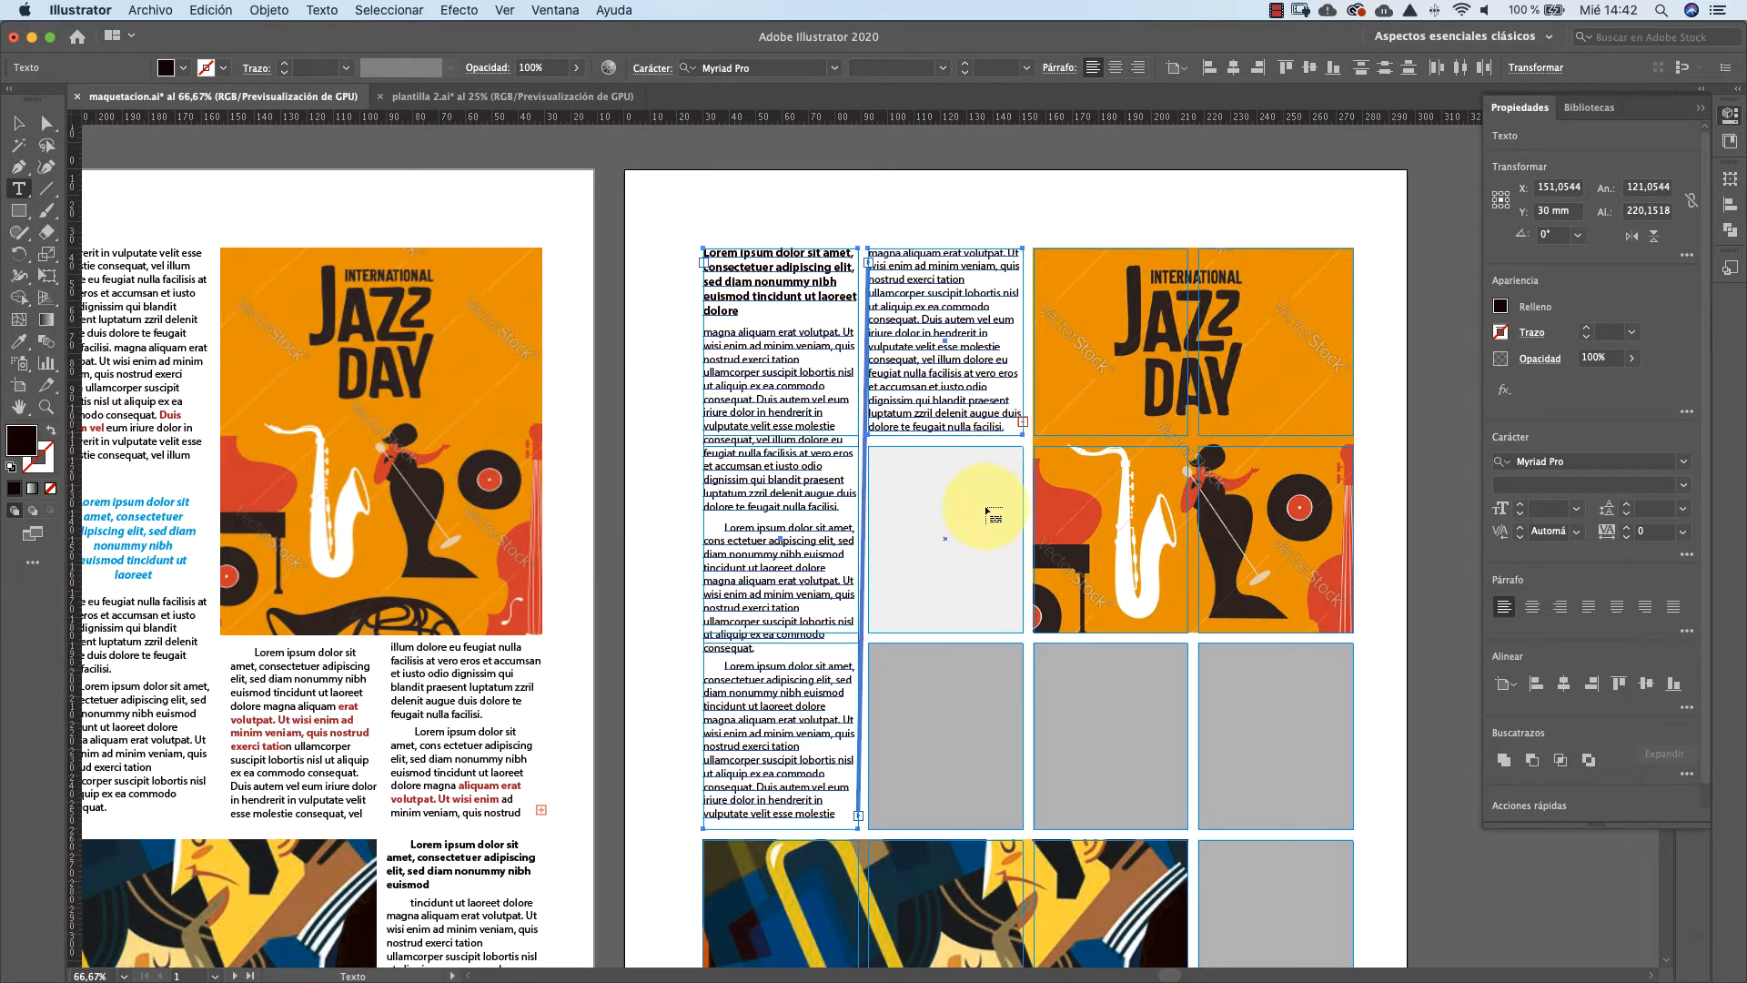
{"action": "left_click", "coordinate": [921, 647]}
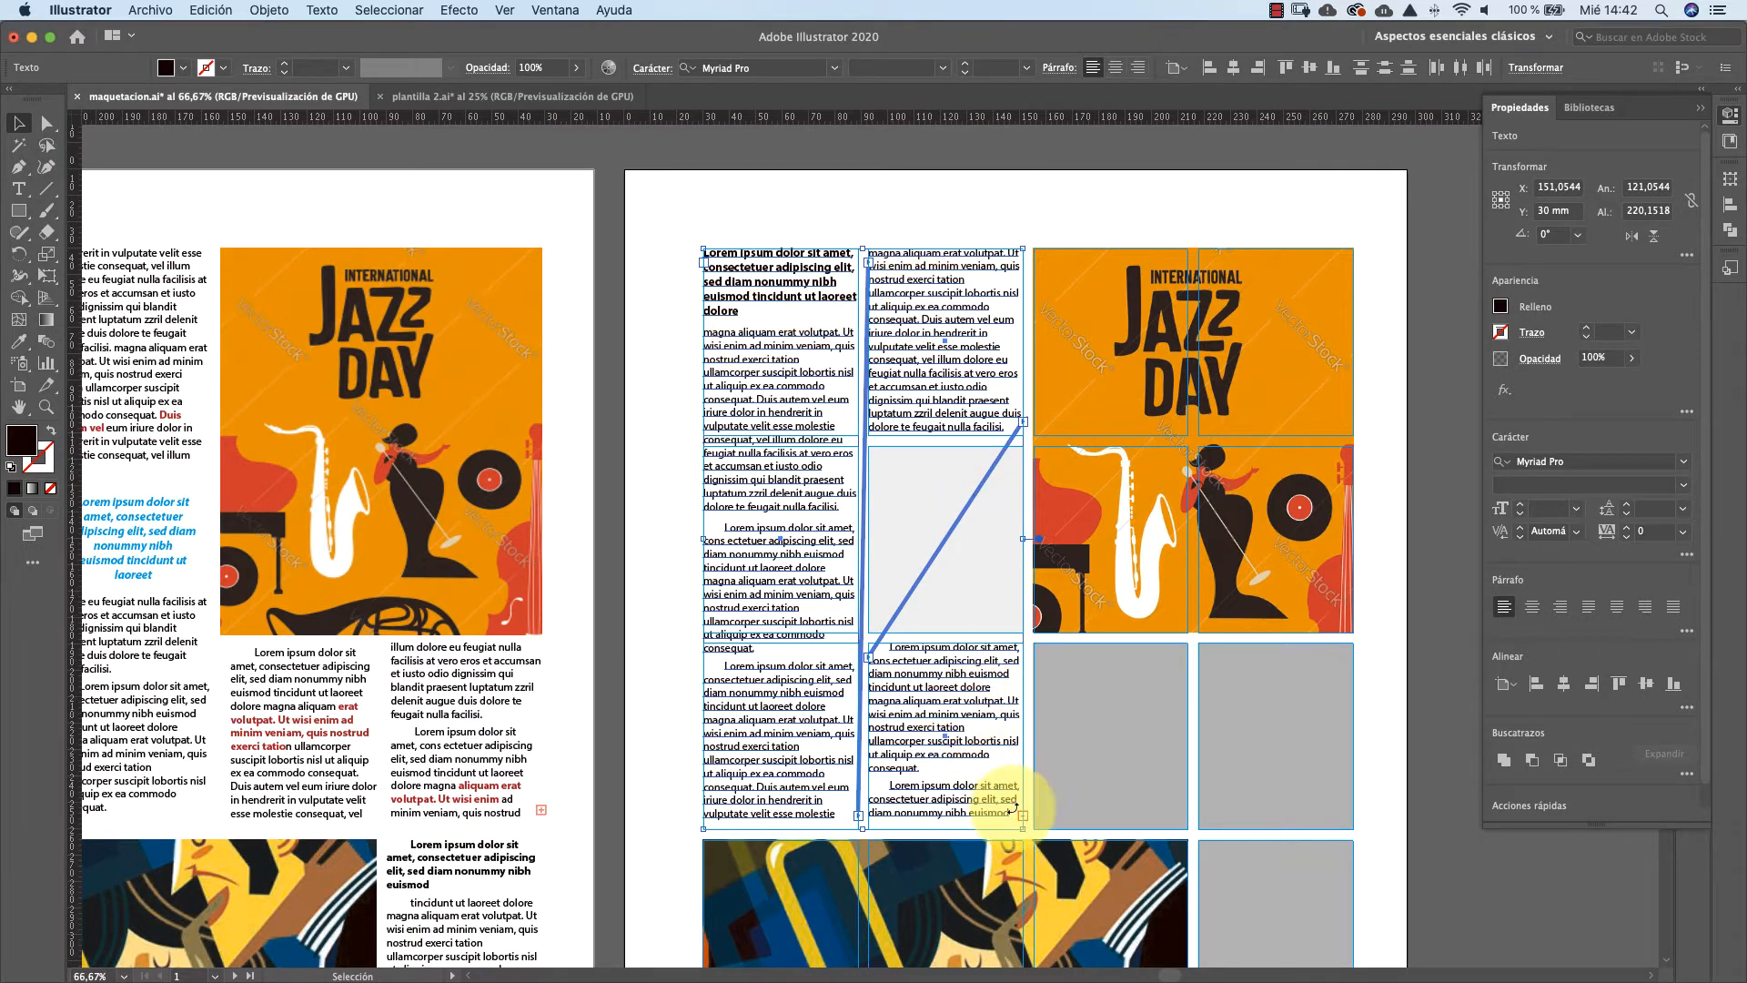
Continue the text thread through the third-row modules of the third and fourth columns
{"action": "left_click", "coordinate": [1023, 811]}
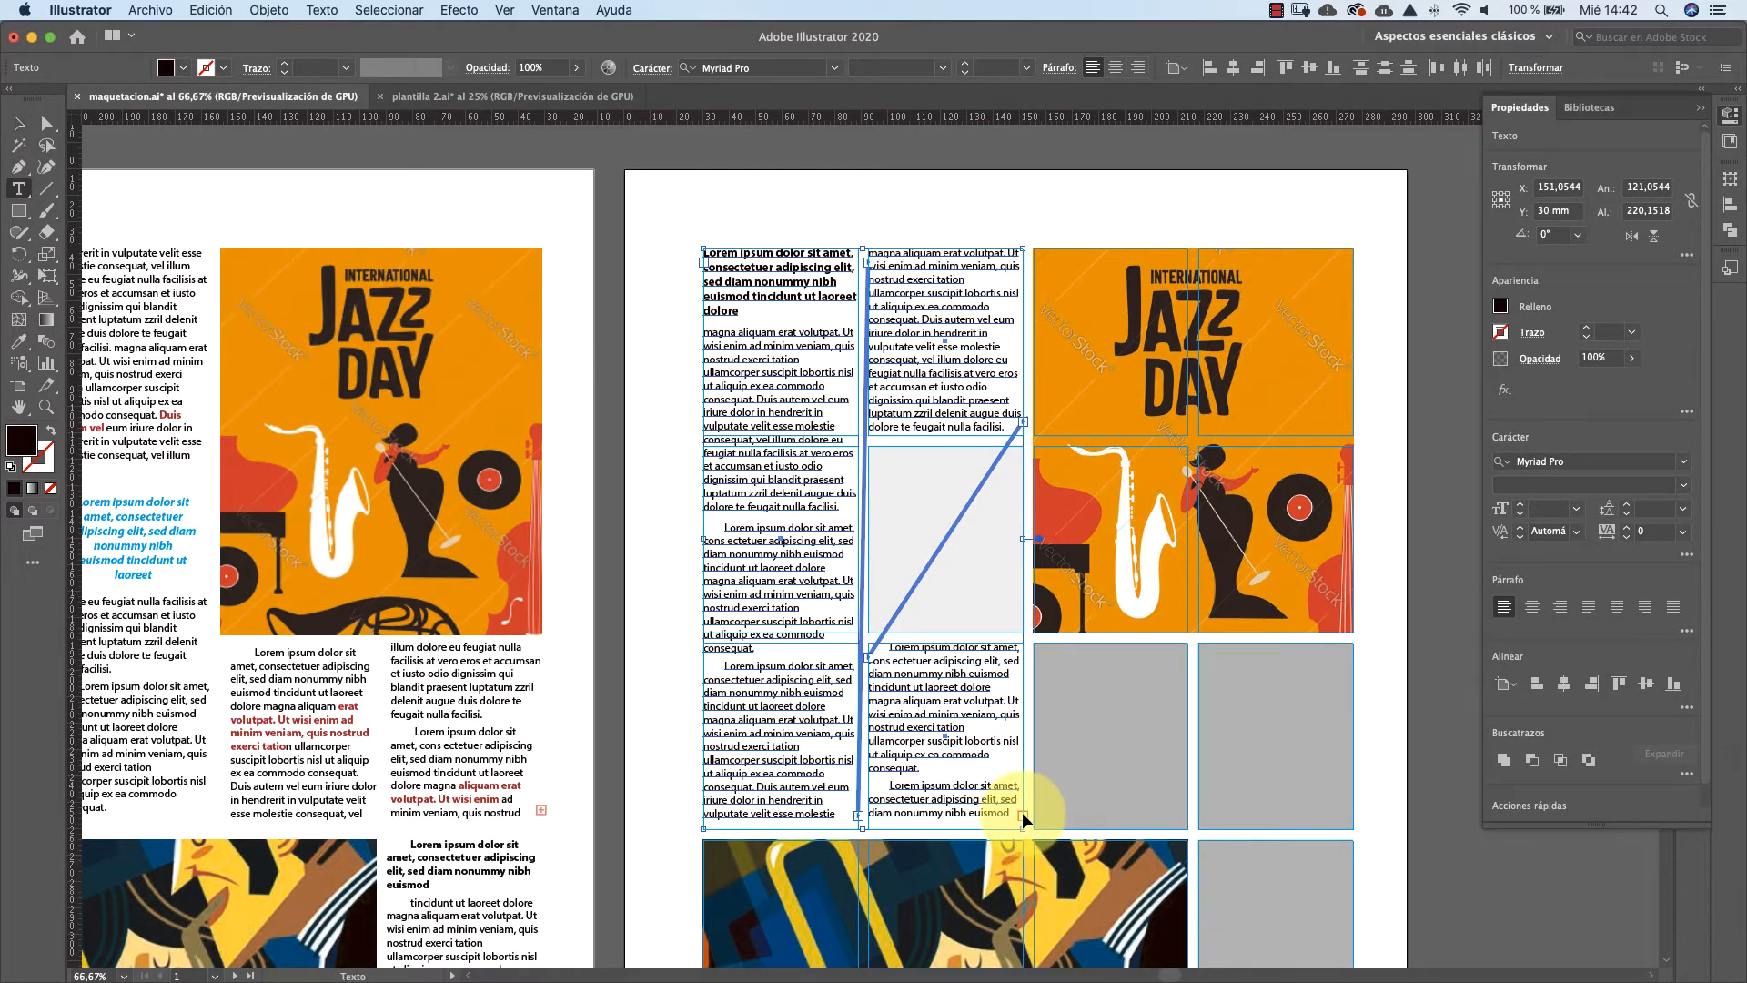
{"action": "left_click", "coordinate": [1051, 647]}
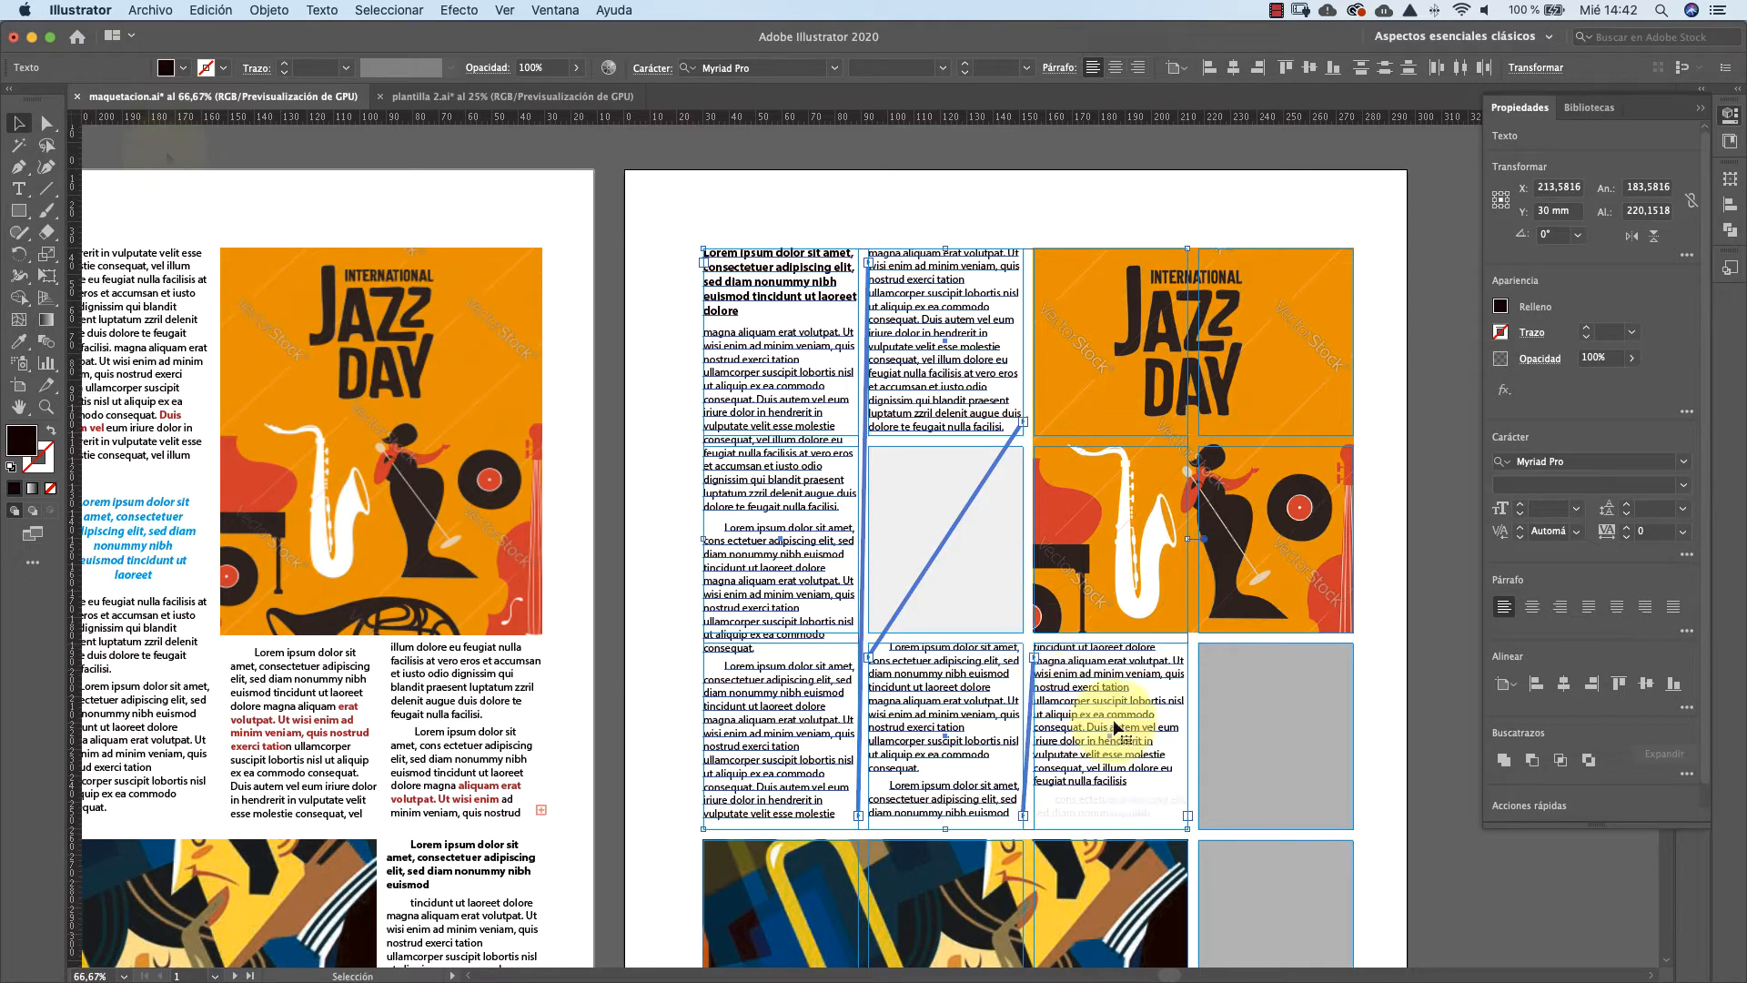
{"action": "left_click", "coordinate": [1188, 815]}
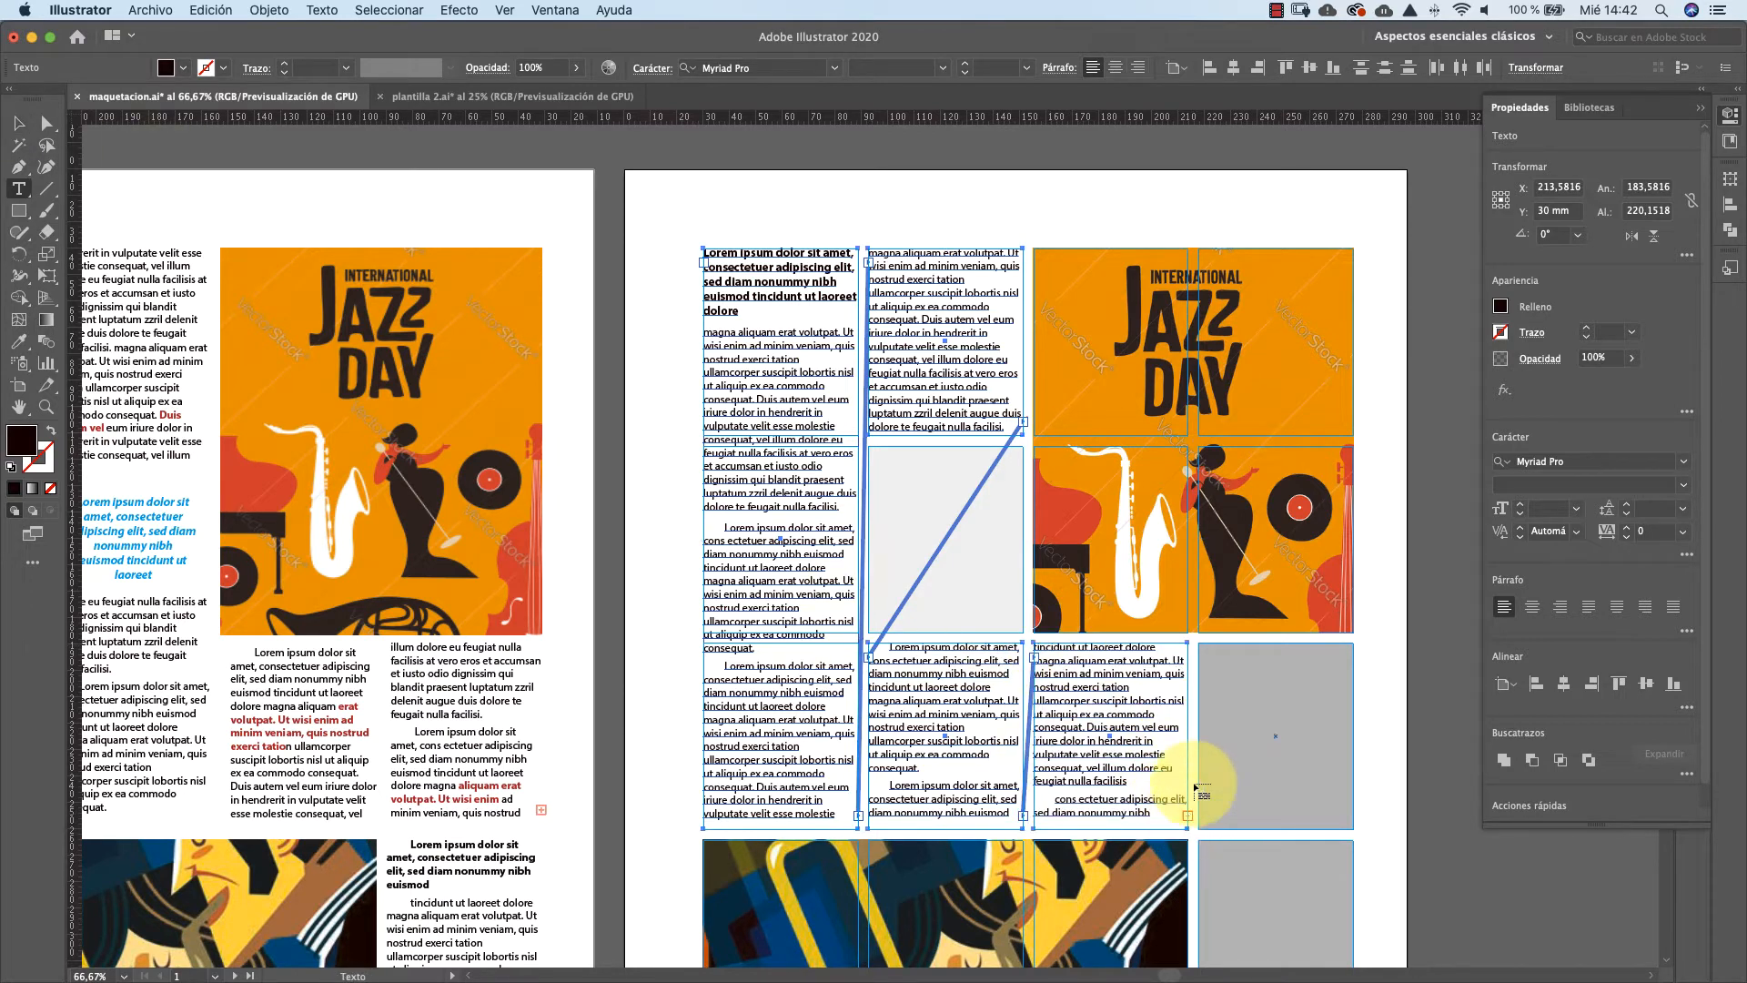
{"action": "left_click", "coordinate": [1235, 651]}
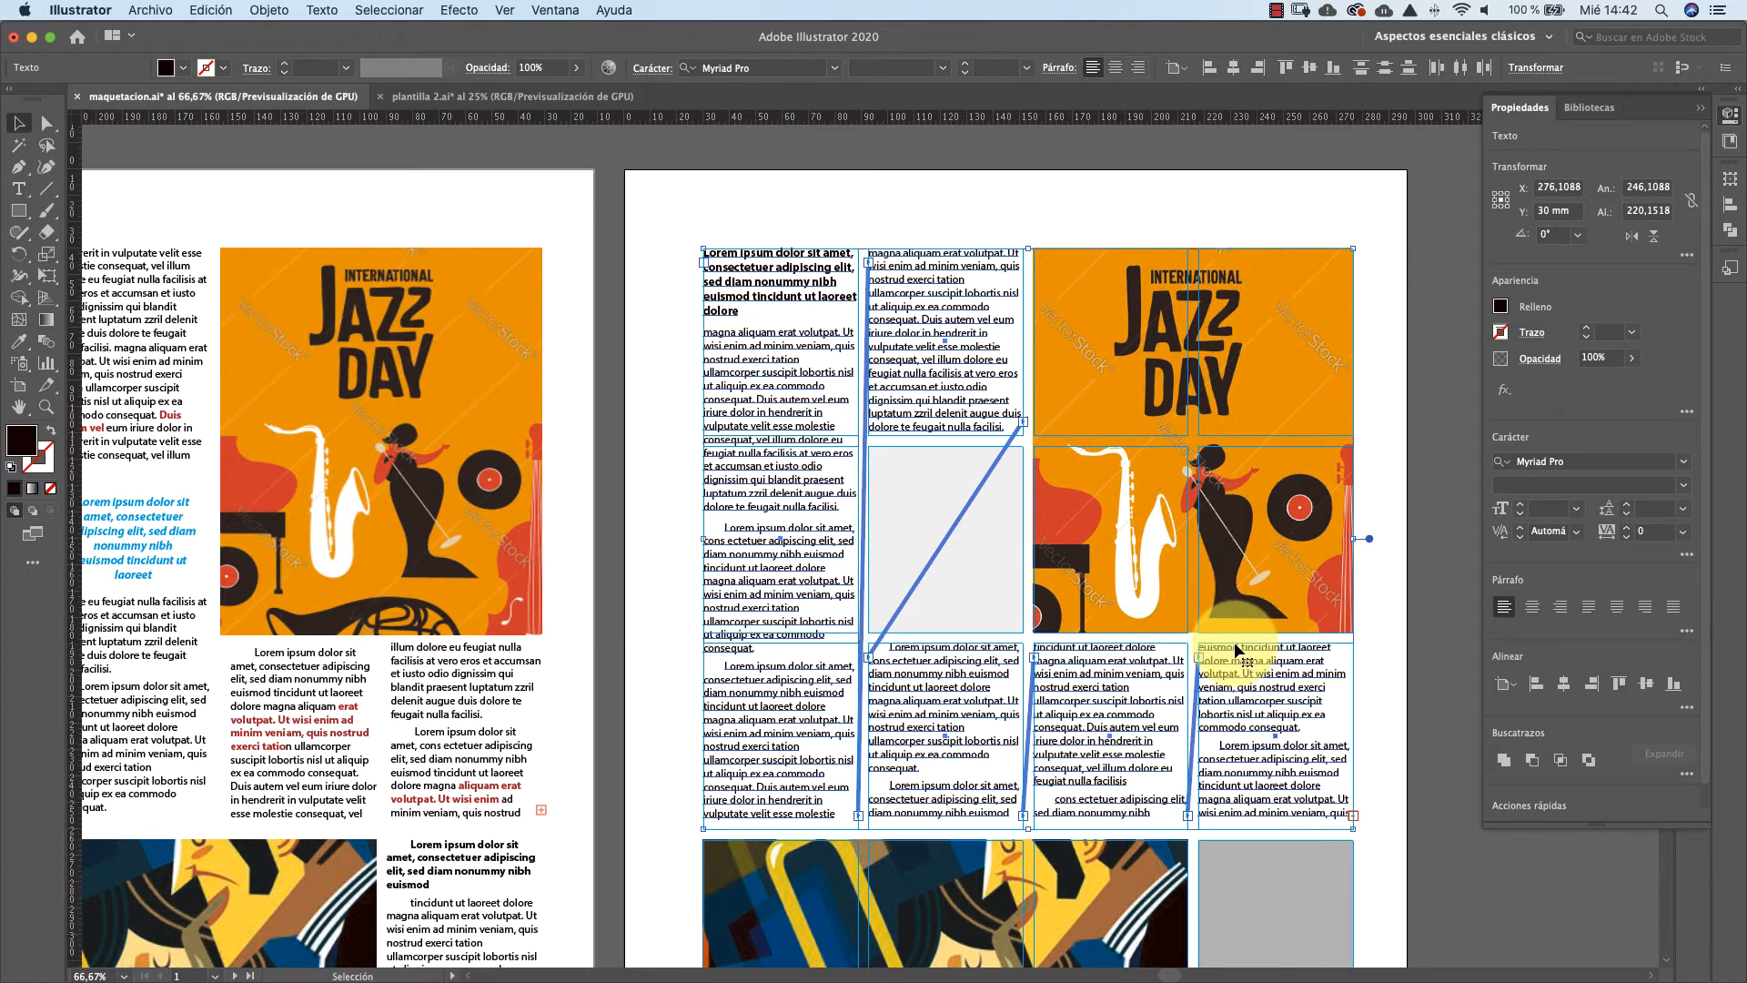
Fill the tall grey module beside the lower image with placeholder text and give it the sample page's regular 12 pt body formatting with the Eyedropper
{"action": "scroll", "coordinate": [901, 646], "scroll_direction": "down", "scroll_amount": 3}
{"action": "scroll", "coordinate": [914, 655], "scroll_direction": "right", "scroll_amount": 3}
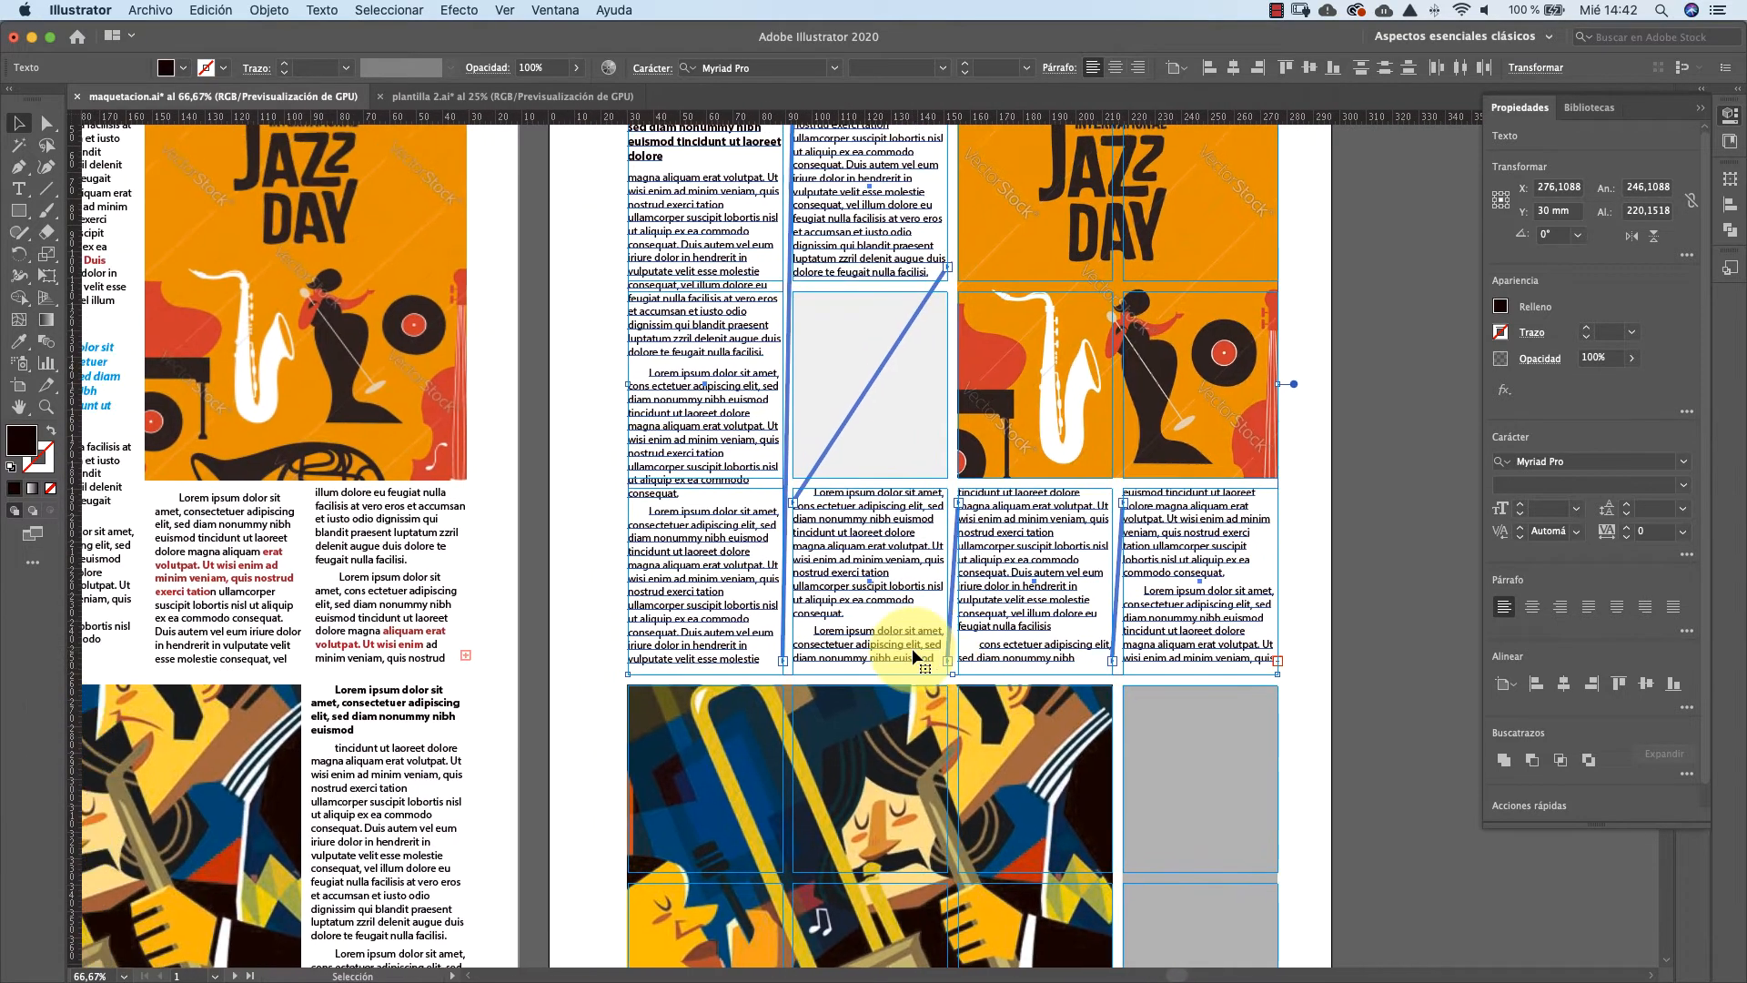
{"action": "left_click", "coordinate": [19, 188]}
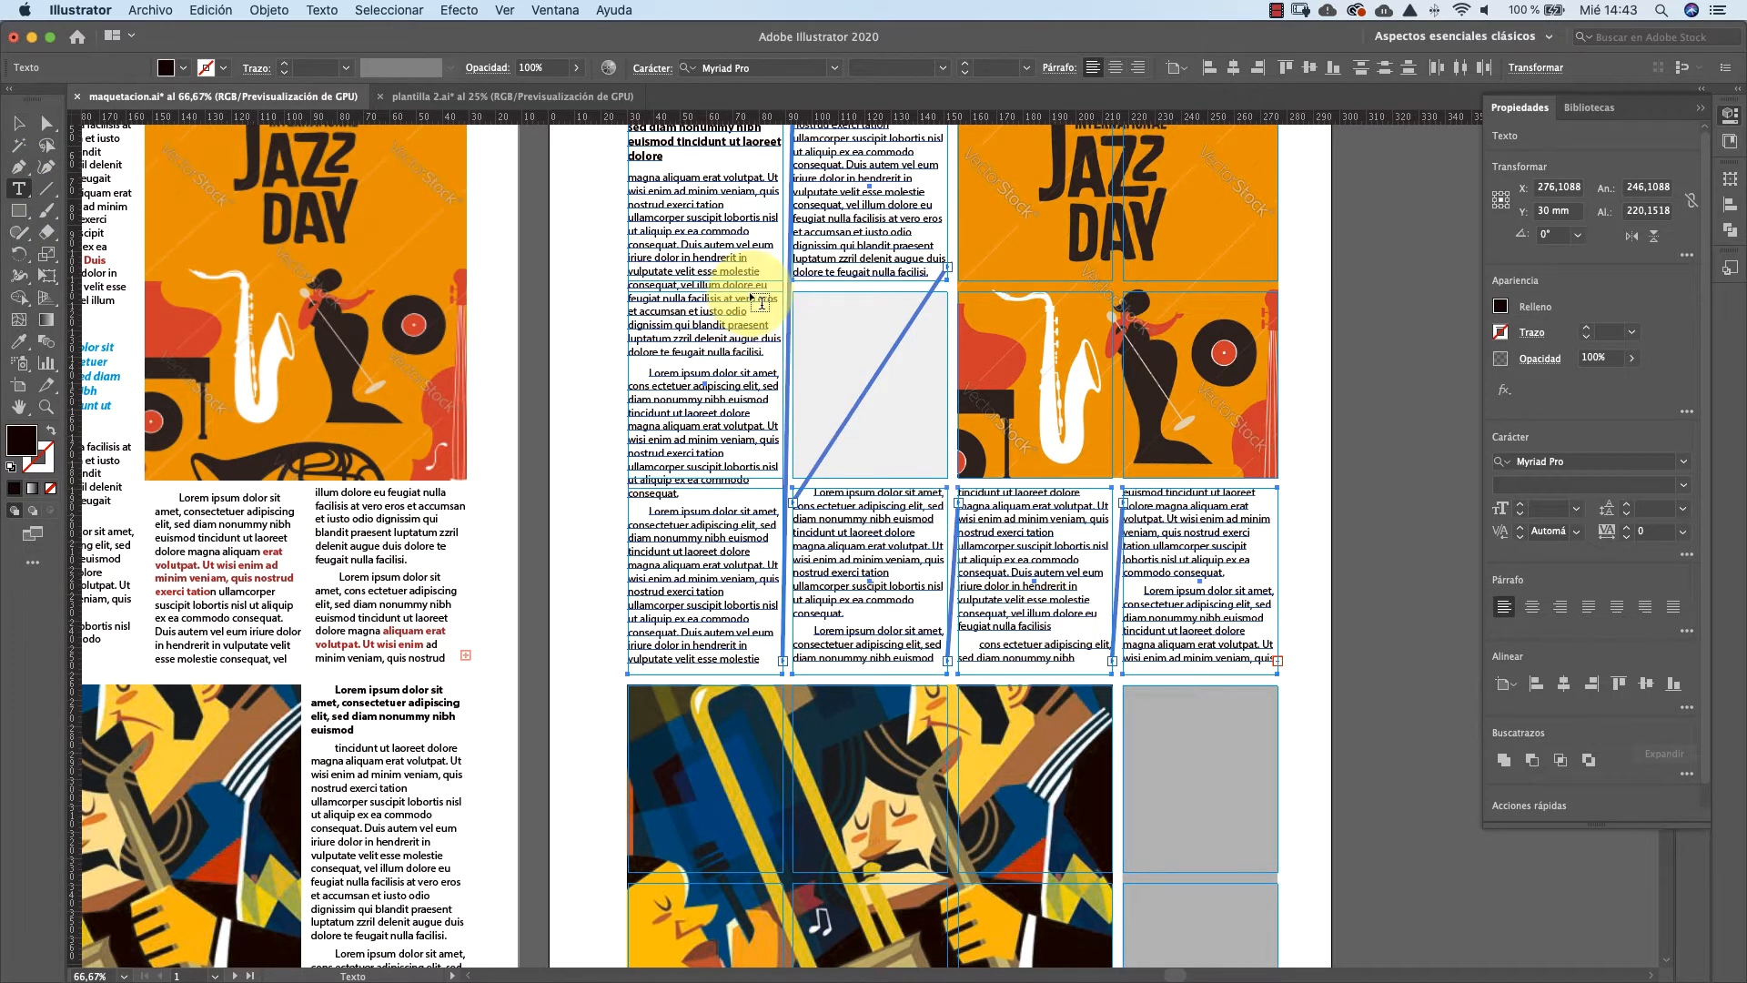
{"action": "scroll", "coordinate": [1122, 574], "scroll_direction": "down", "scroll_amount": 3}
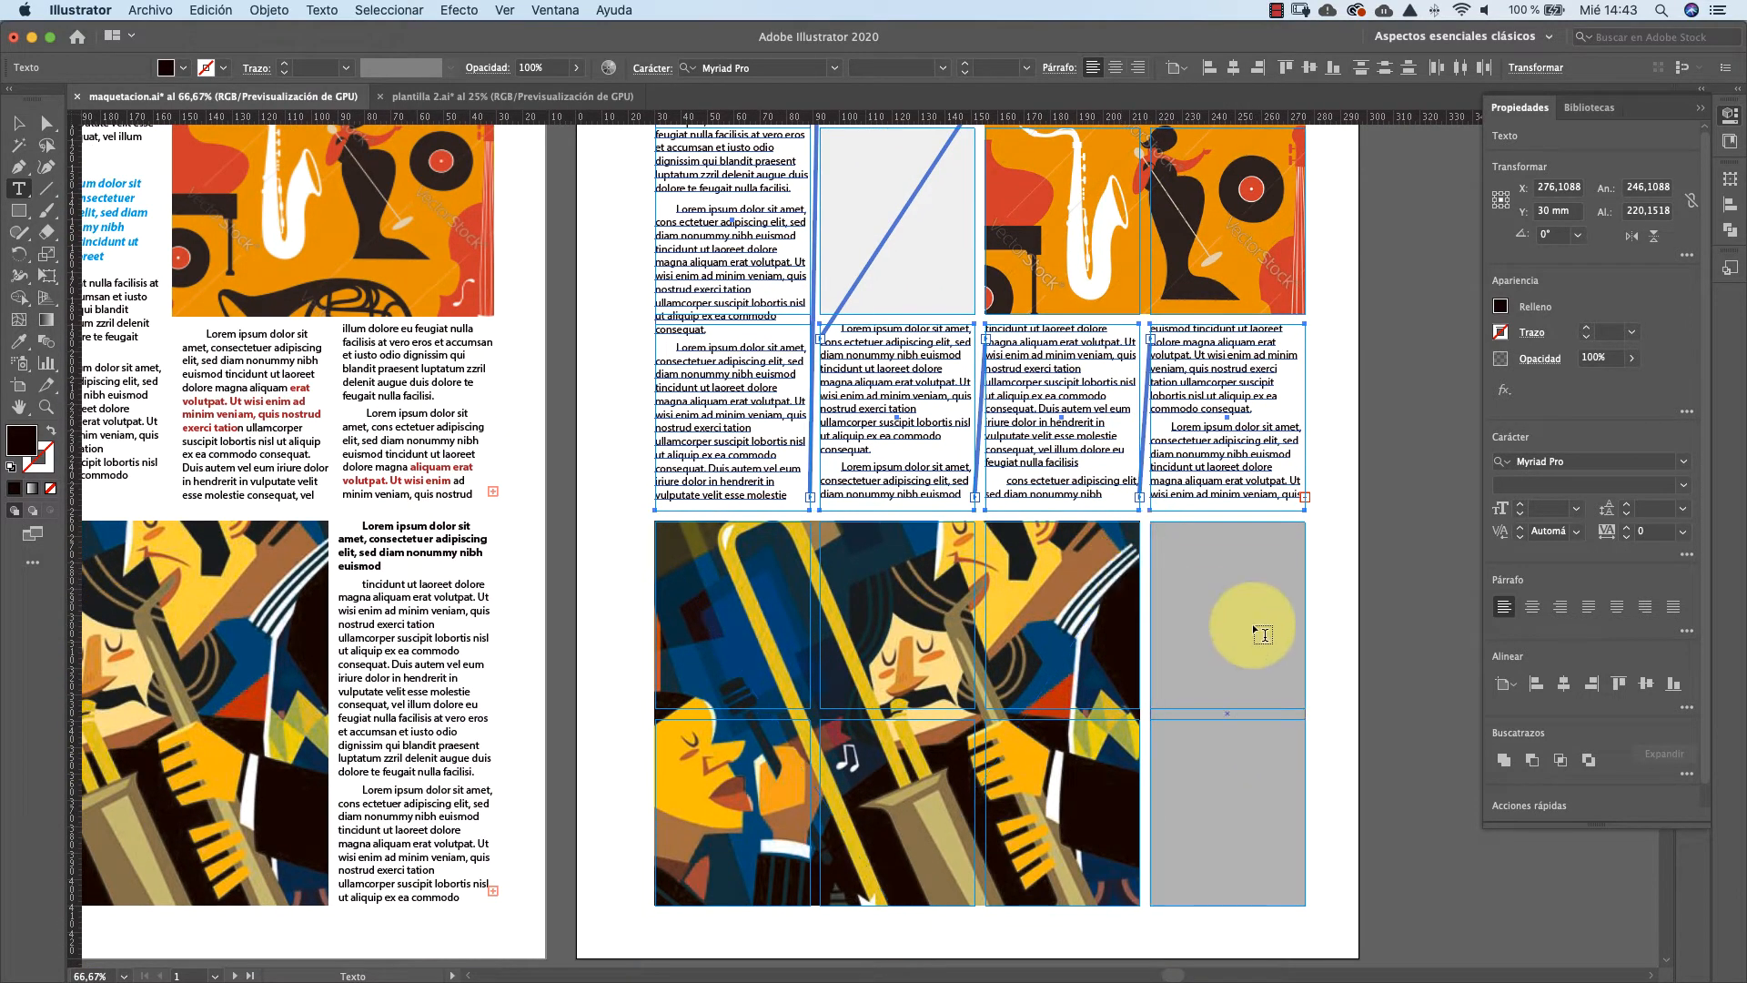
{"action": "left_click", "coordinate": [1179, 531]}
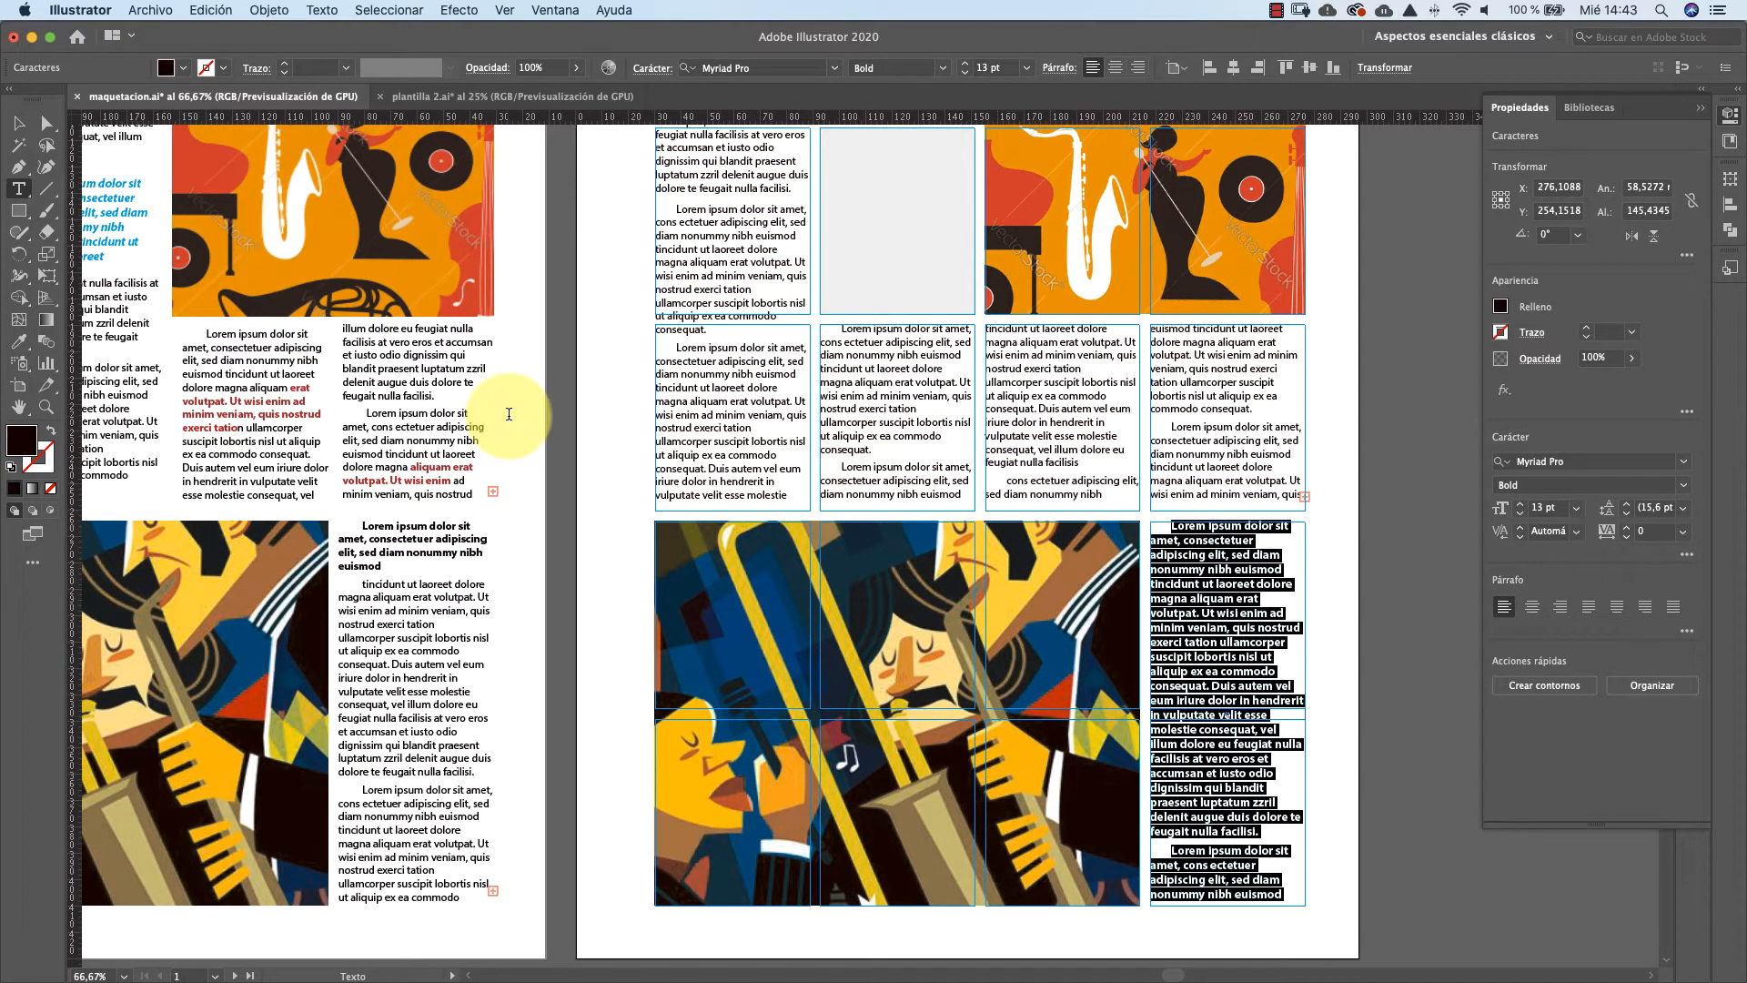
{"action": "left_click", "coordinate": [20, 343]}
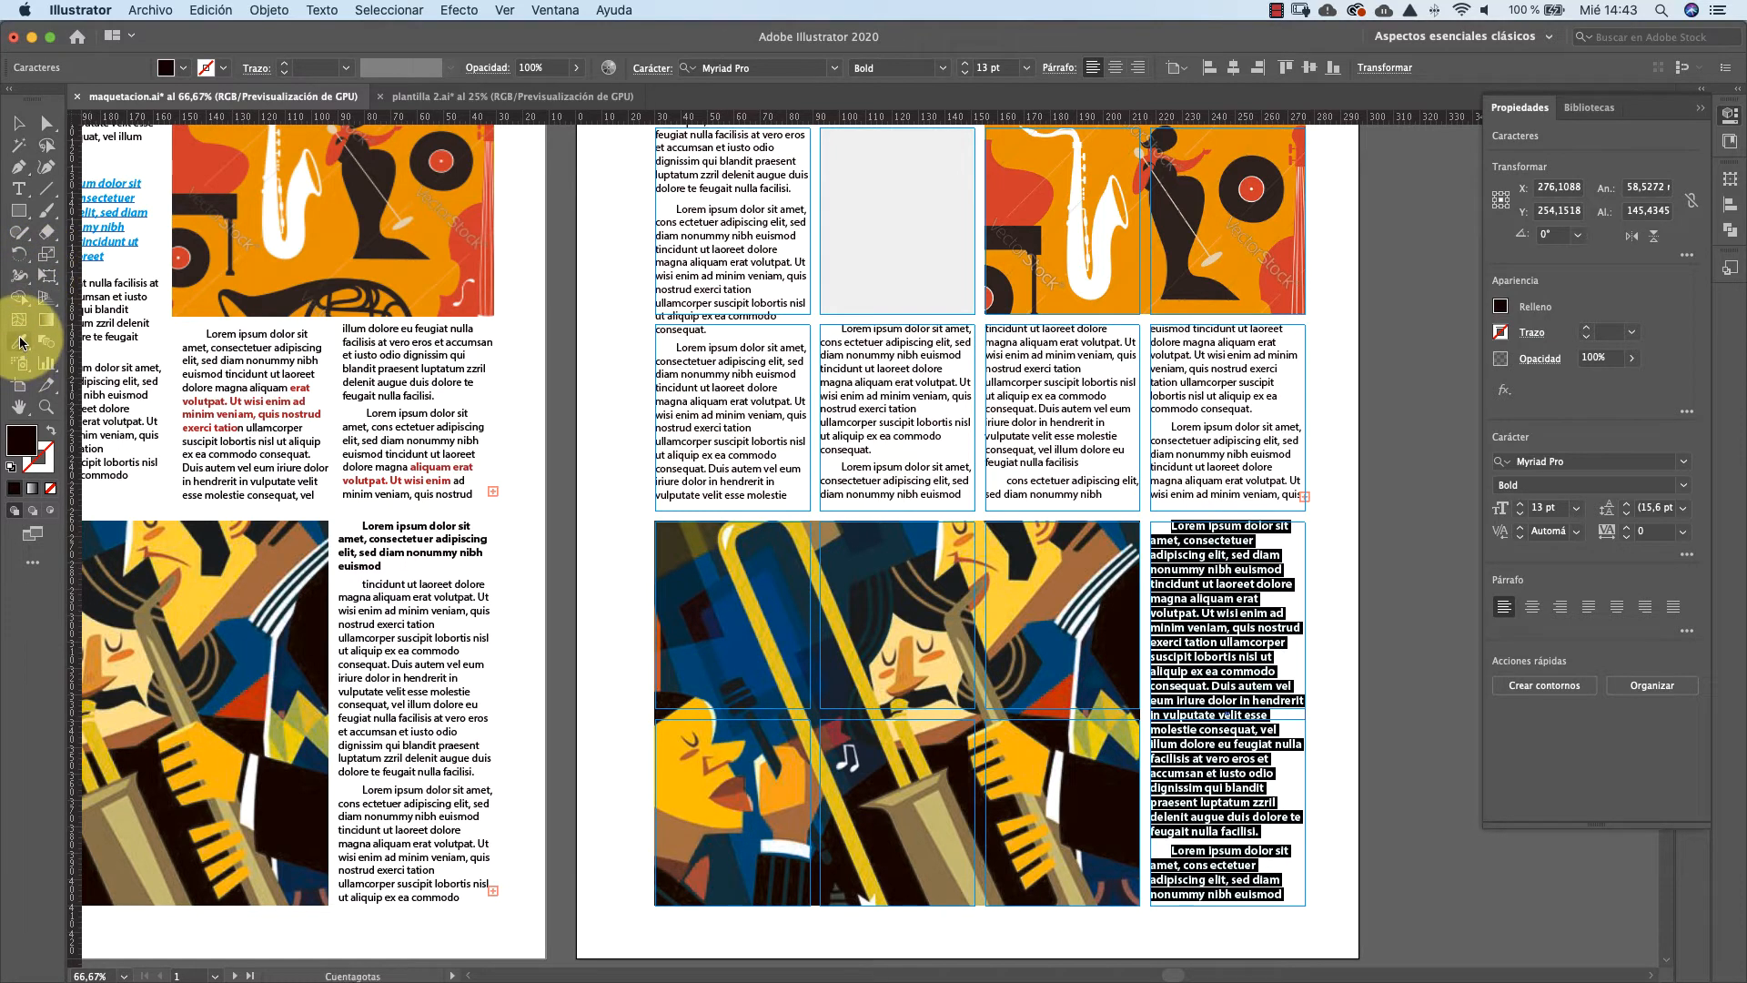
{"action": "left_click", "coordinate": [431, 614]}
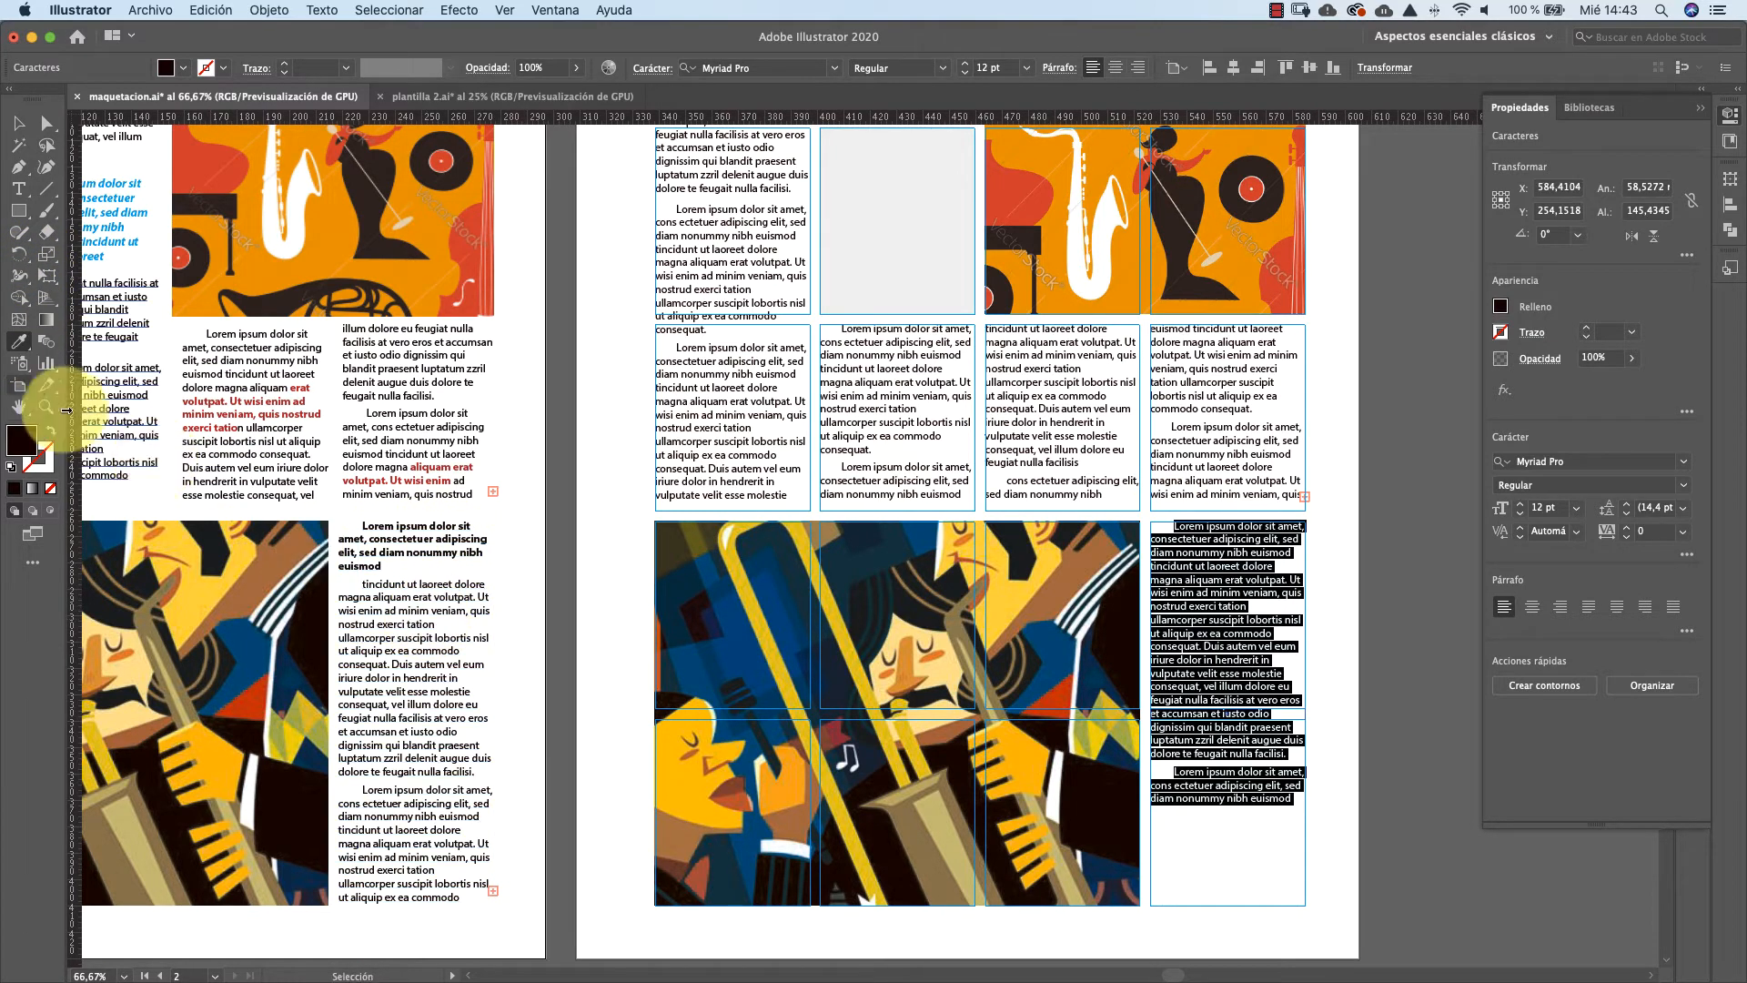
Insert a paragraph break after "laoreet dolore" in the tall column beside the lower image
{"action": "left_click", "coordinate": [19, 189]}
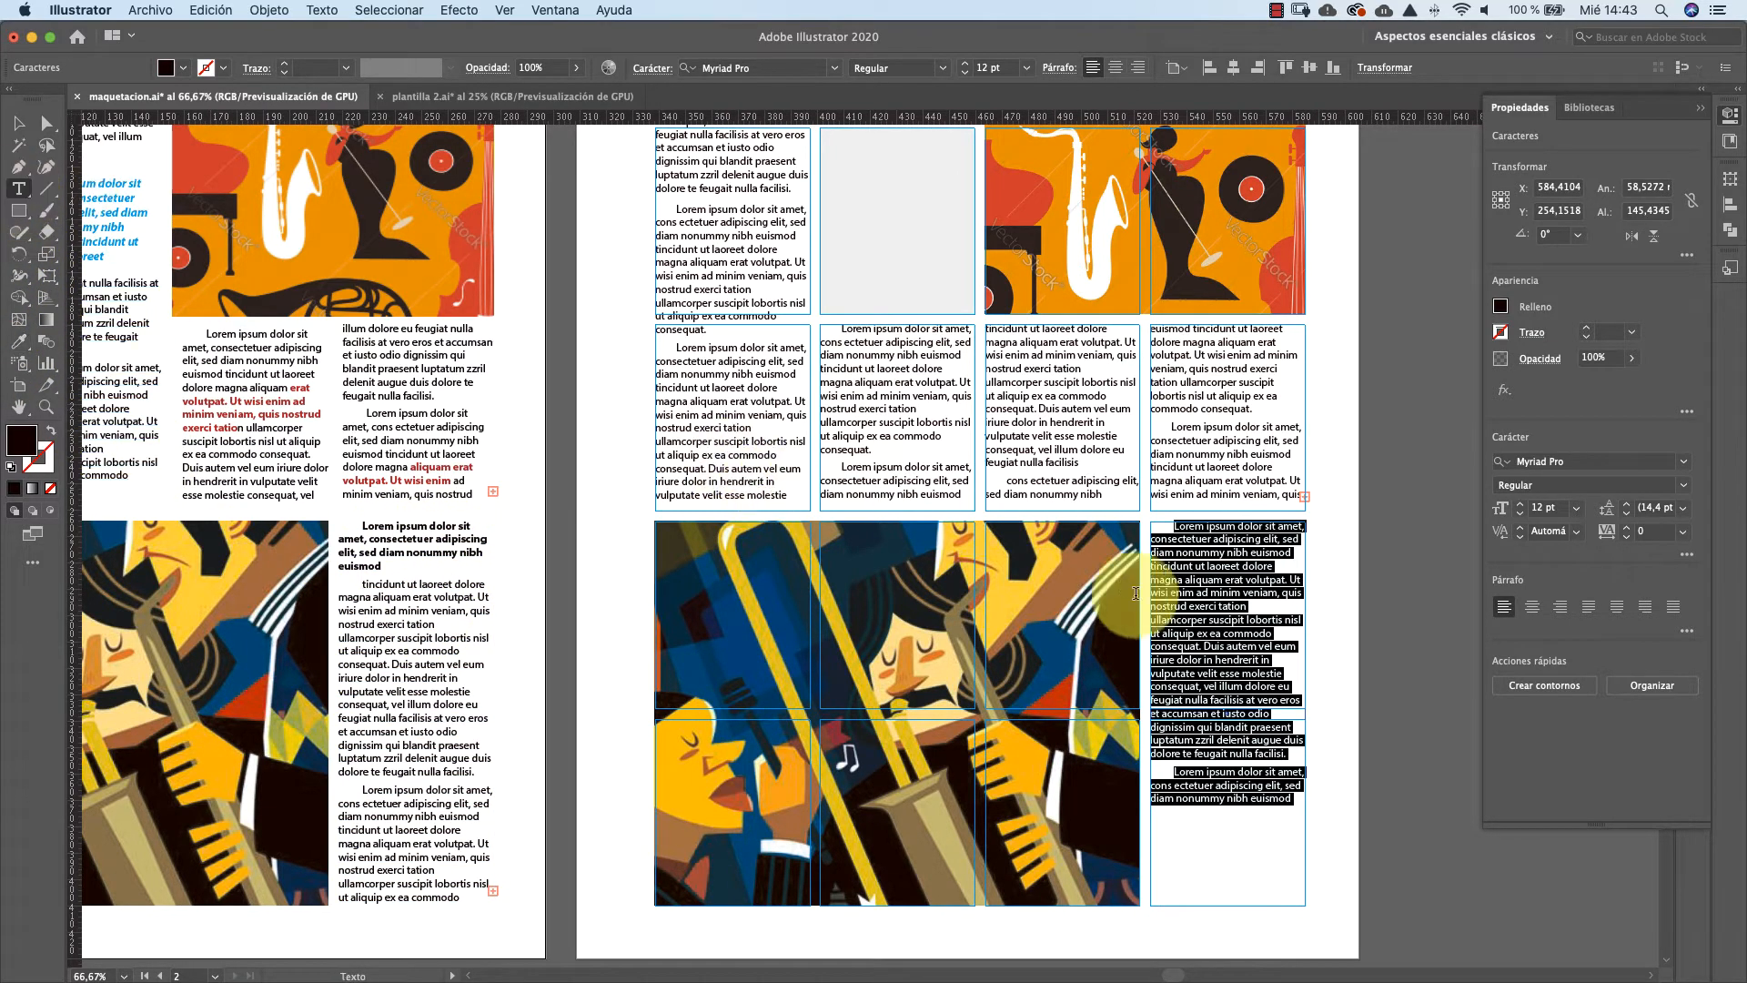
{"action": "left_click", "coordinate": [1279, 556]}
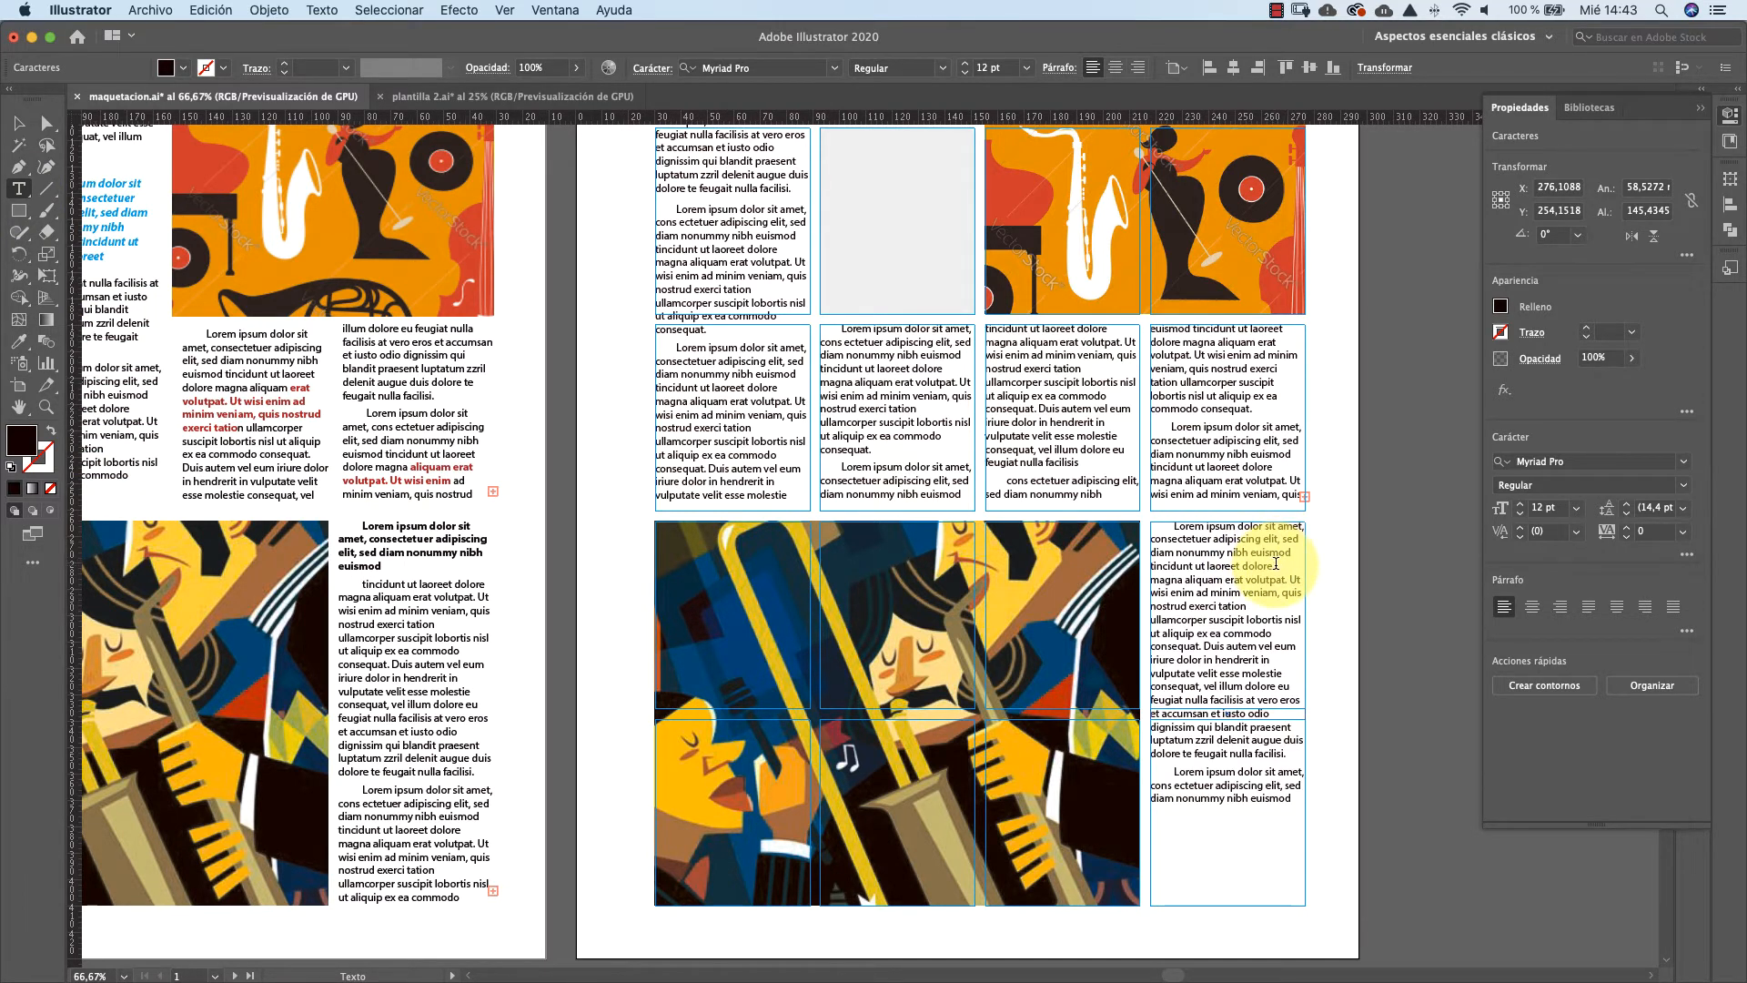
{"action": "key", "text": "Return"}
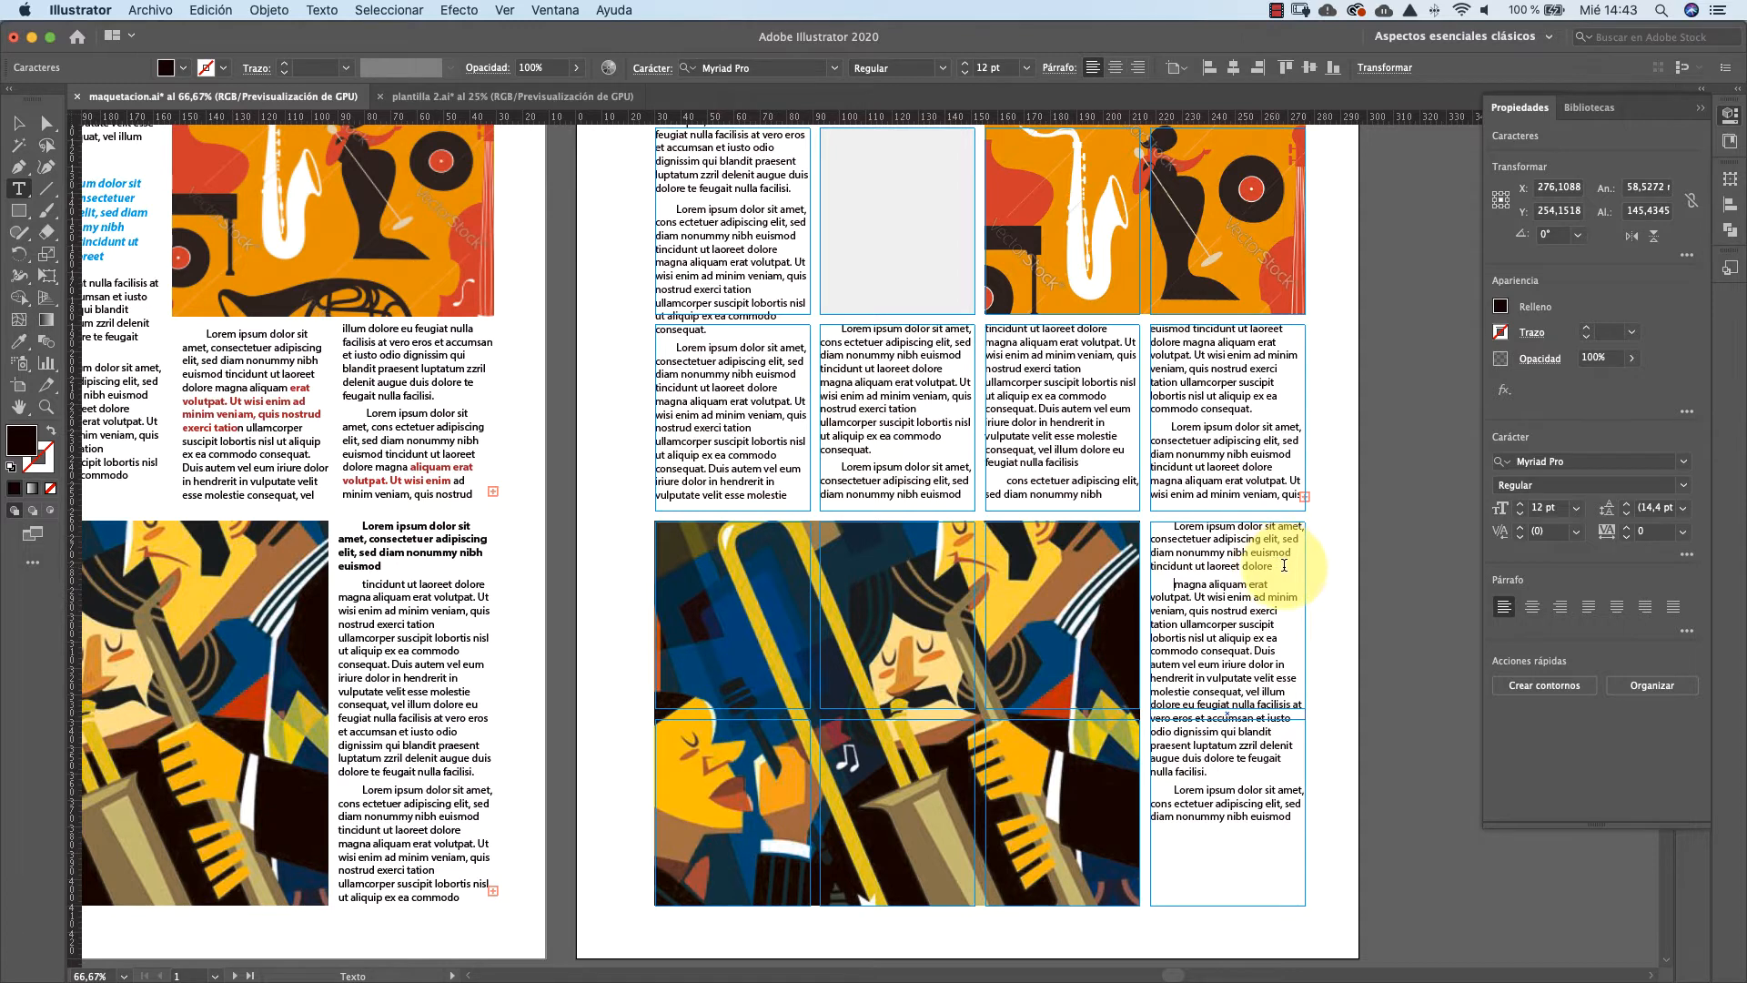
Give the opening paragraph of the tall column beside the lower image the sample page's bold intro formatting with the Eyedropper
{"action": "left_click_drag", "start_coordinate": [1284, 565], "coordinate": [1156, 529]}
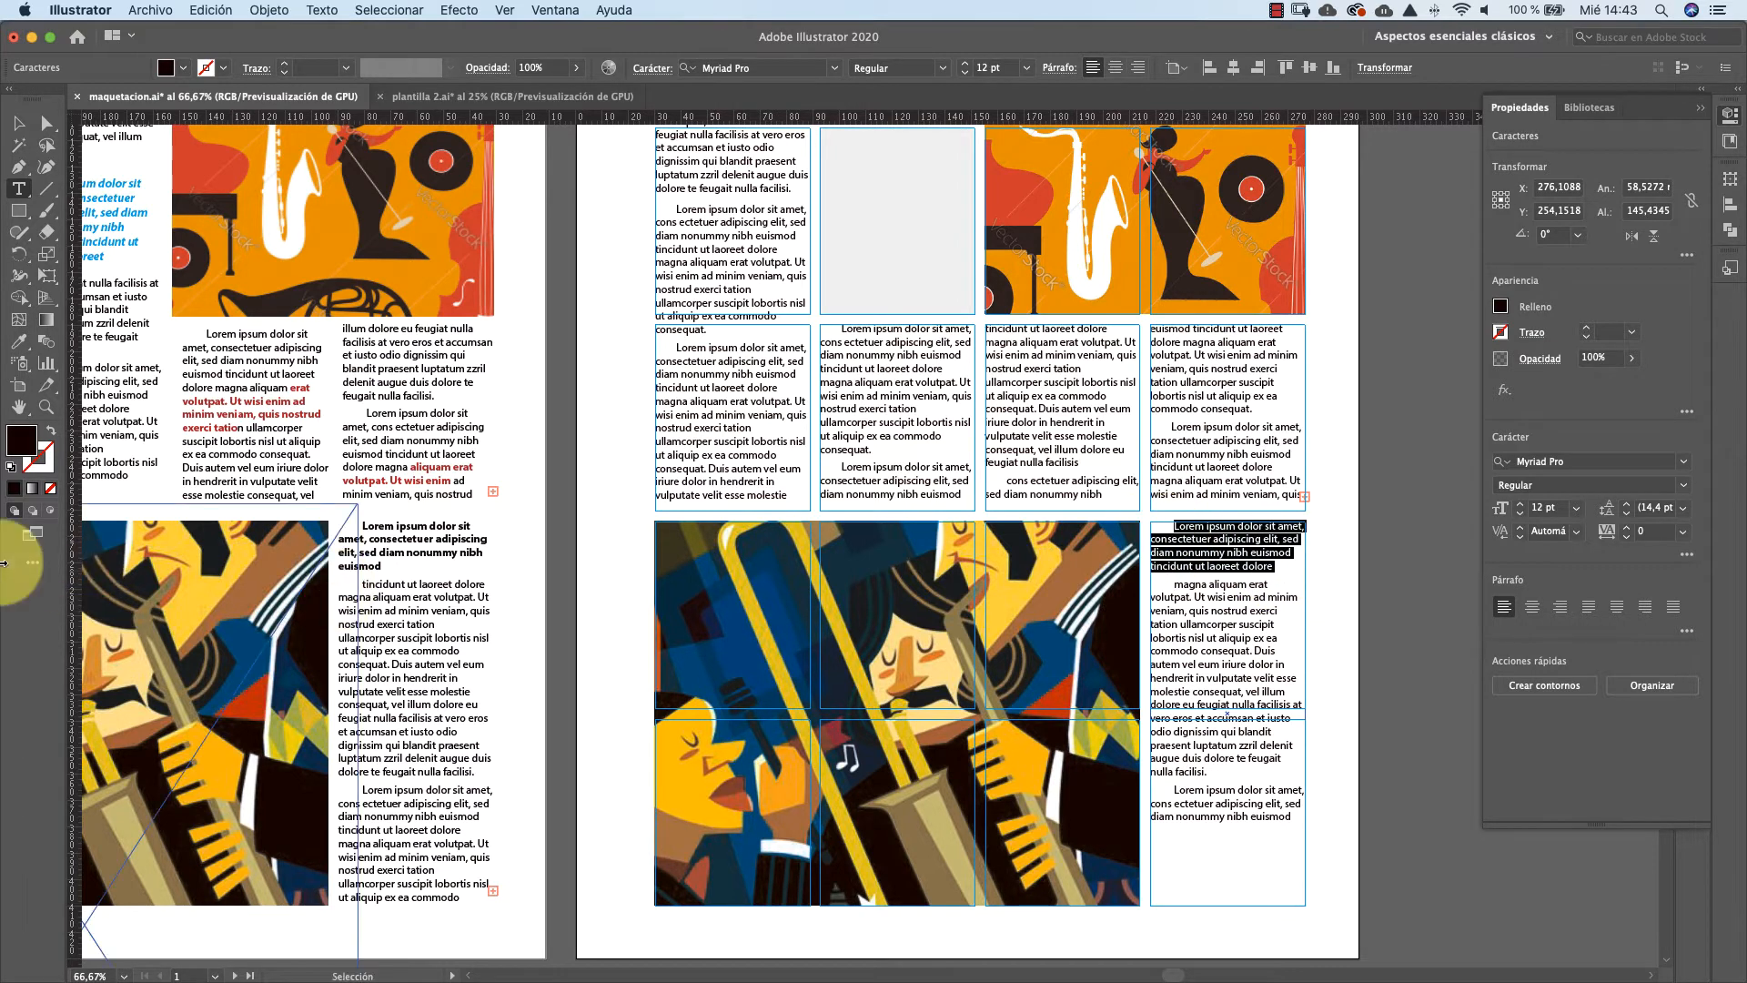
{"action": "left_click", "coordinate": [19, 342]}
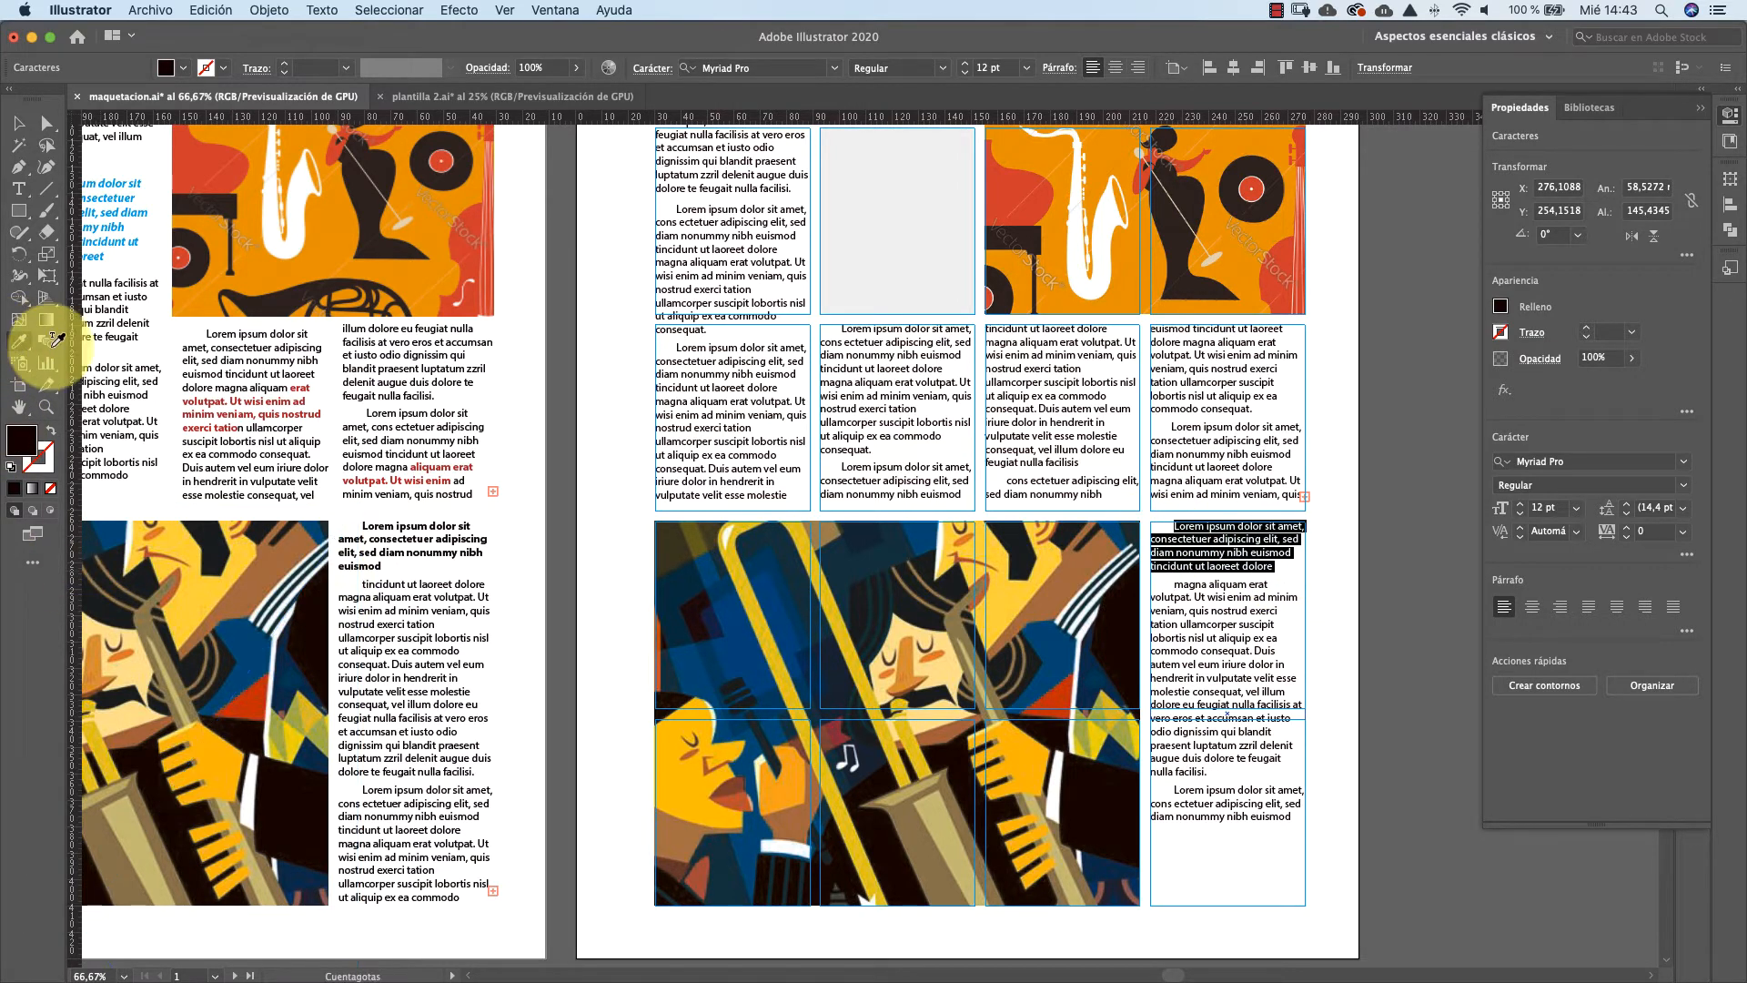
{"action": "left_click", "coordinate": [400, 538]}
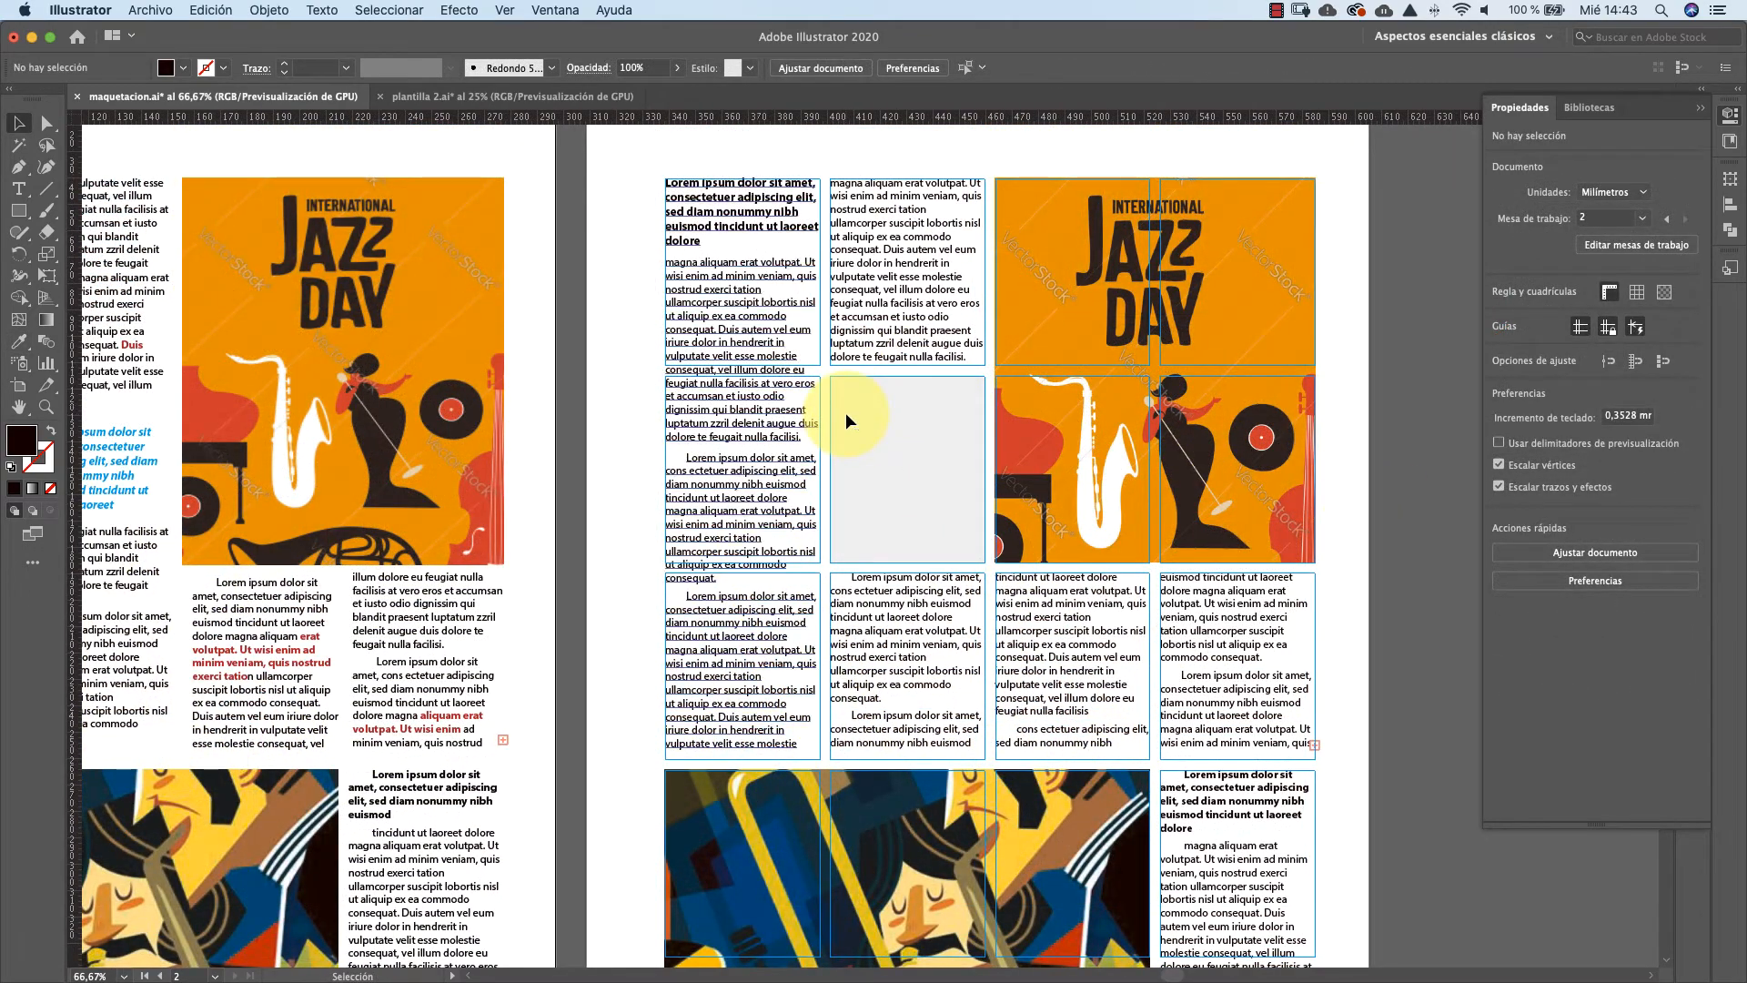
Fill the light-grey second-row module with placeholder text and trim it to the part from "dolor in hendrerit" to "feugiat"
{"action": "left_click", "coordinate": [20, 189]}
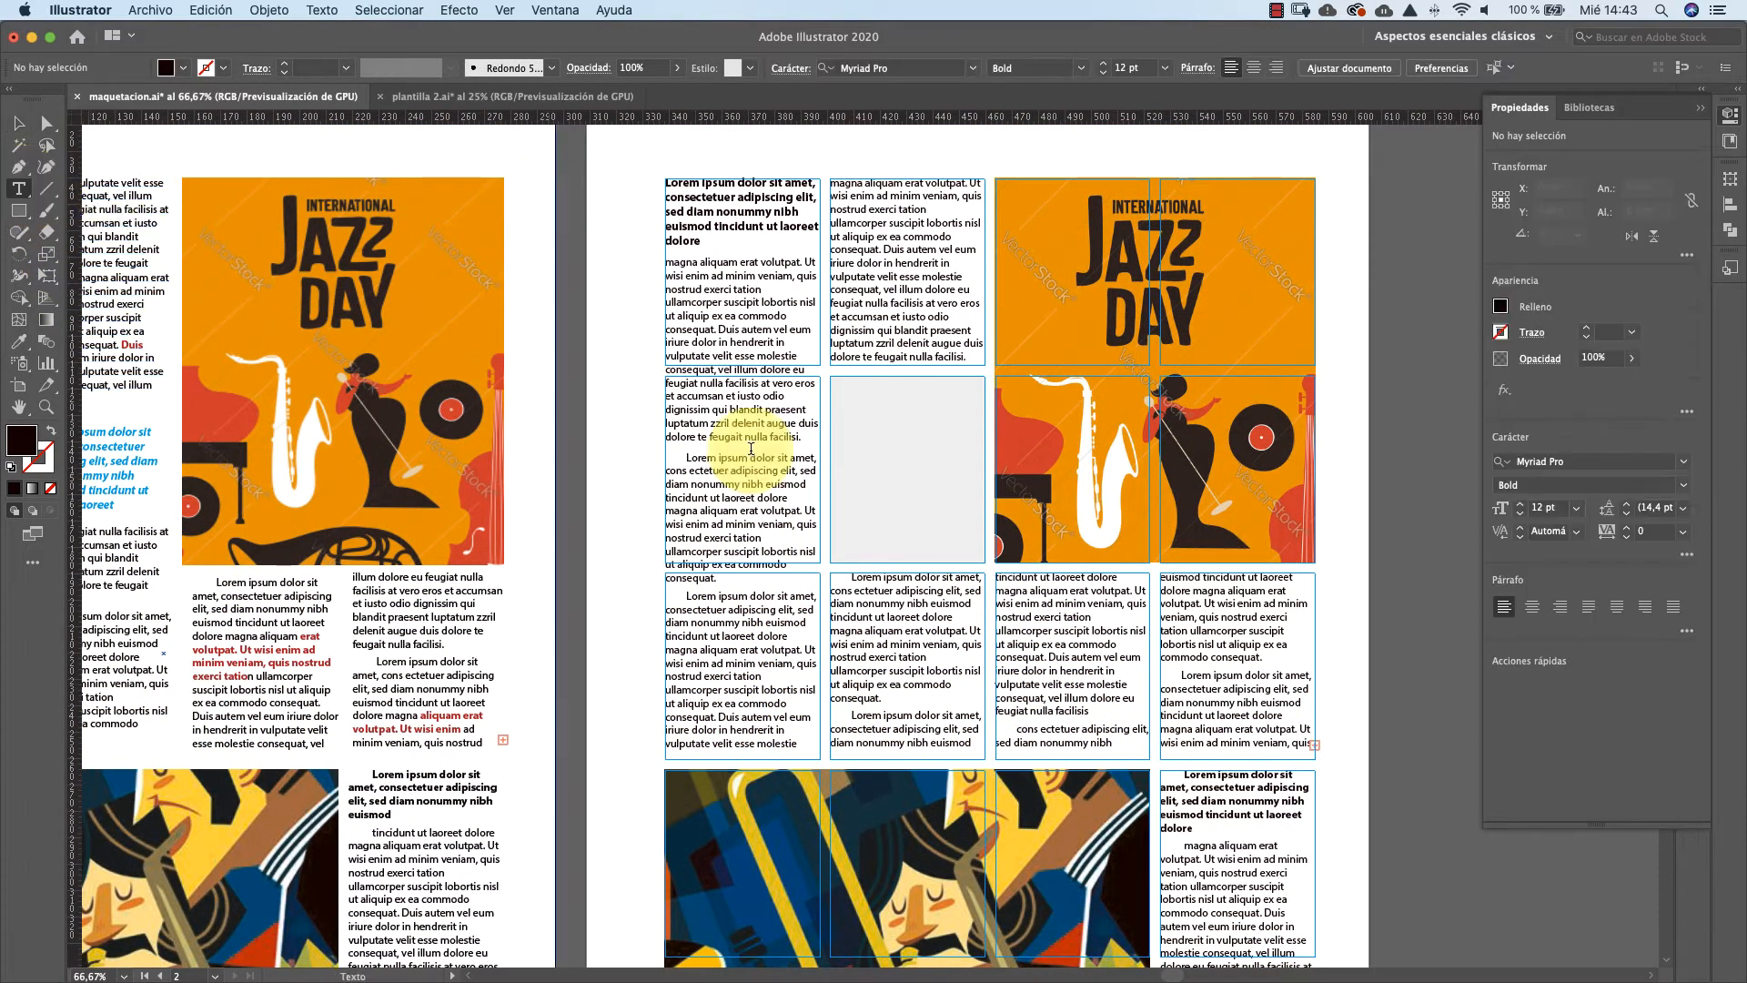
{"action": "left_click", "coordinate": [864, 387]}
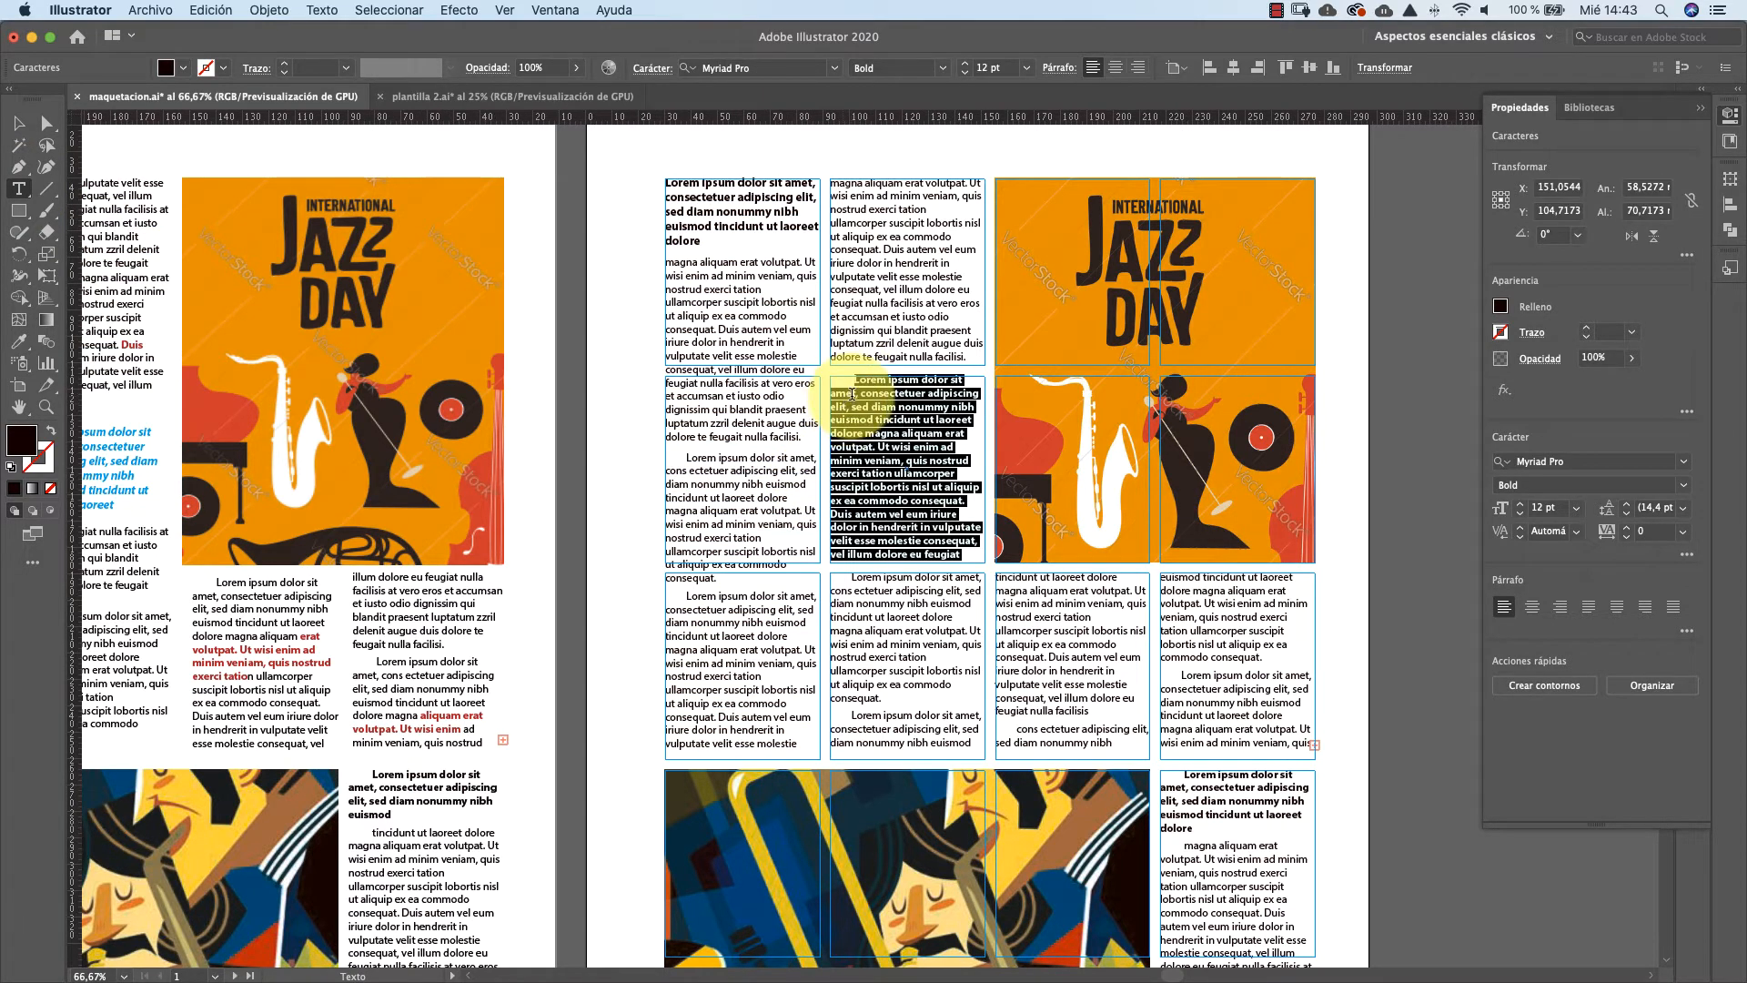
{"action": "left_click", "coordinate": [854, 412]}
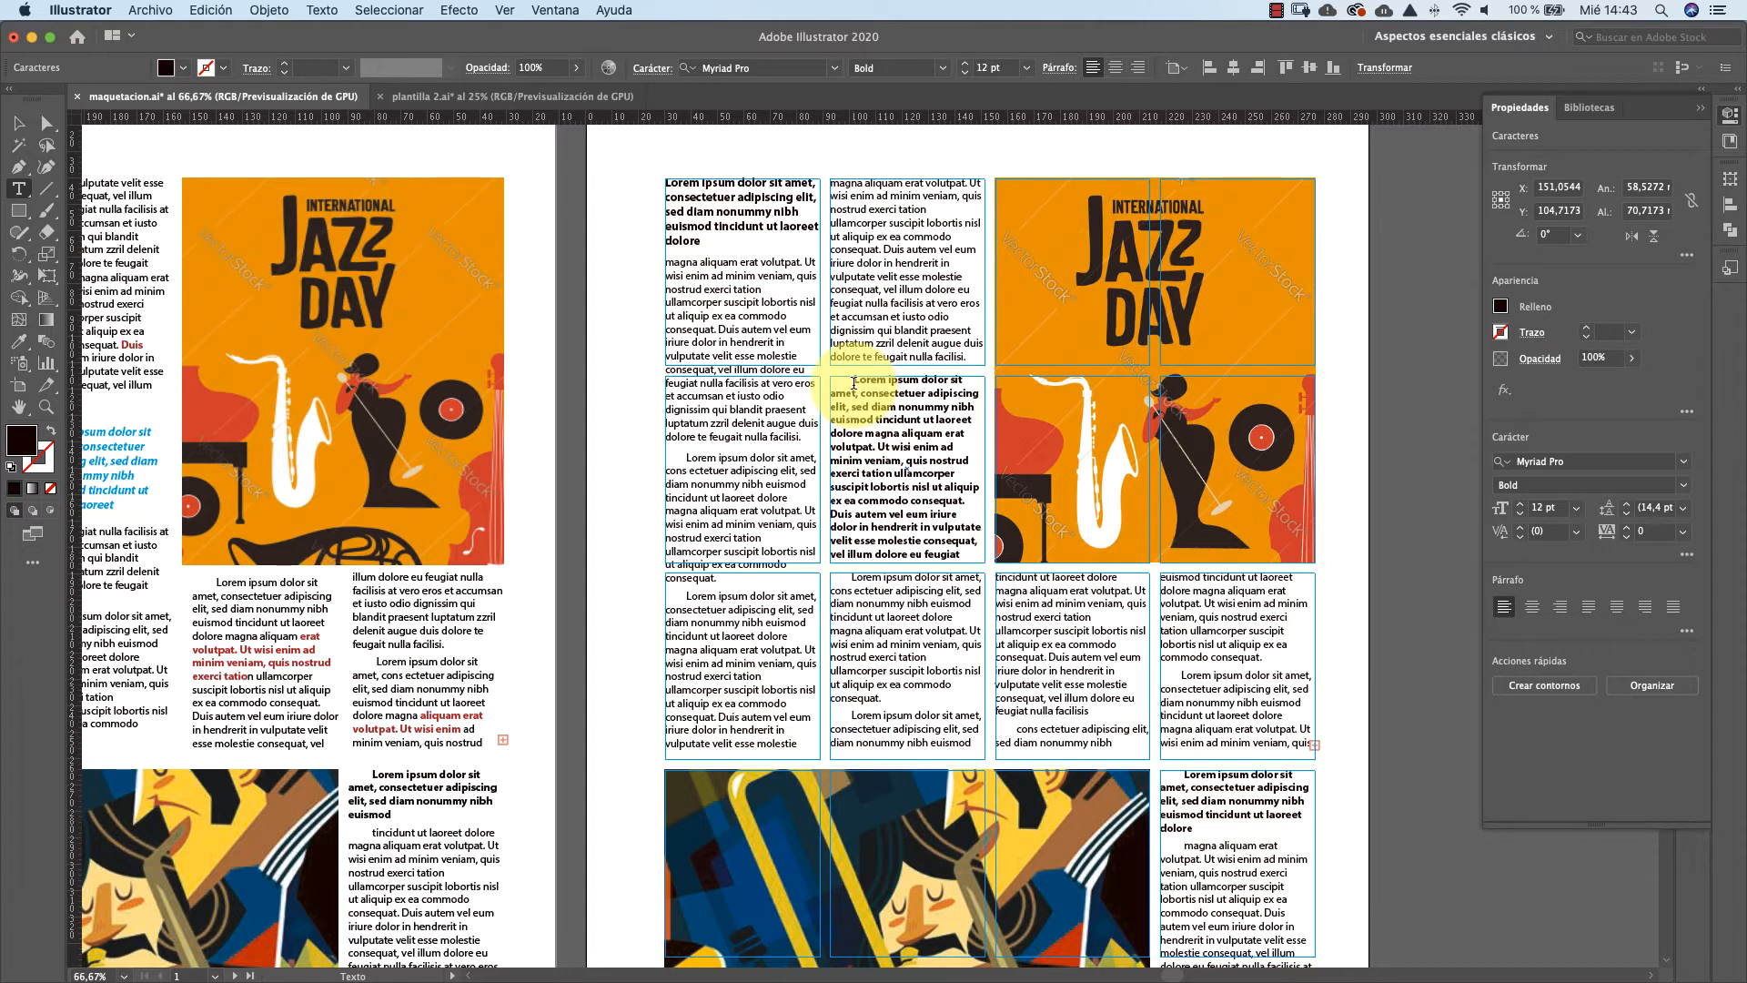
{"action": "left_click_drag", "start_coordinate": [853, 383], "coordinate": [977, 517]}
{"action": "key", "text": "BackSpace"}
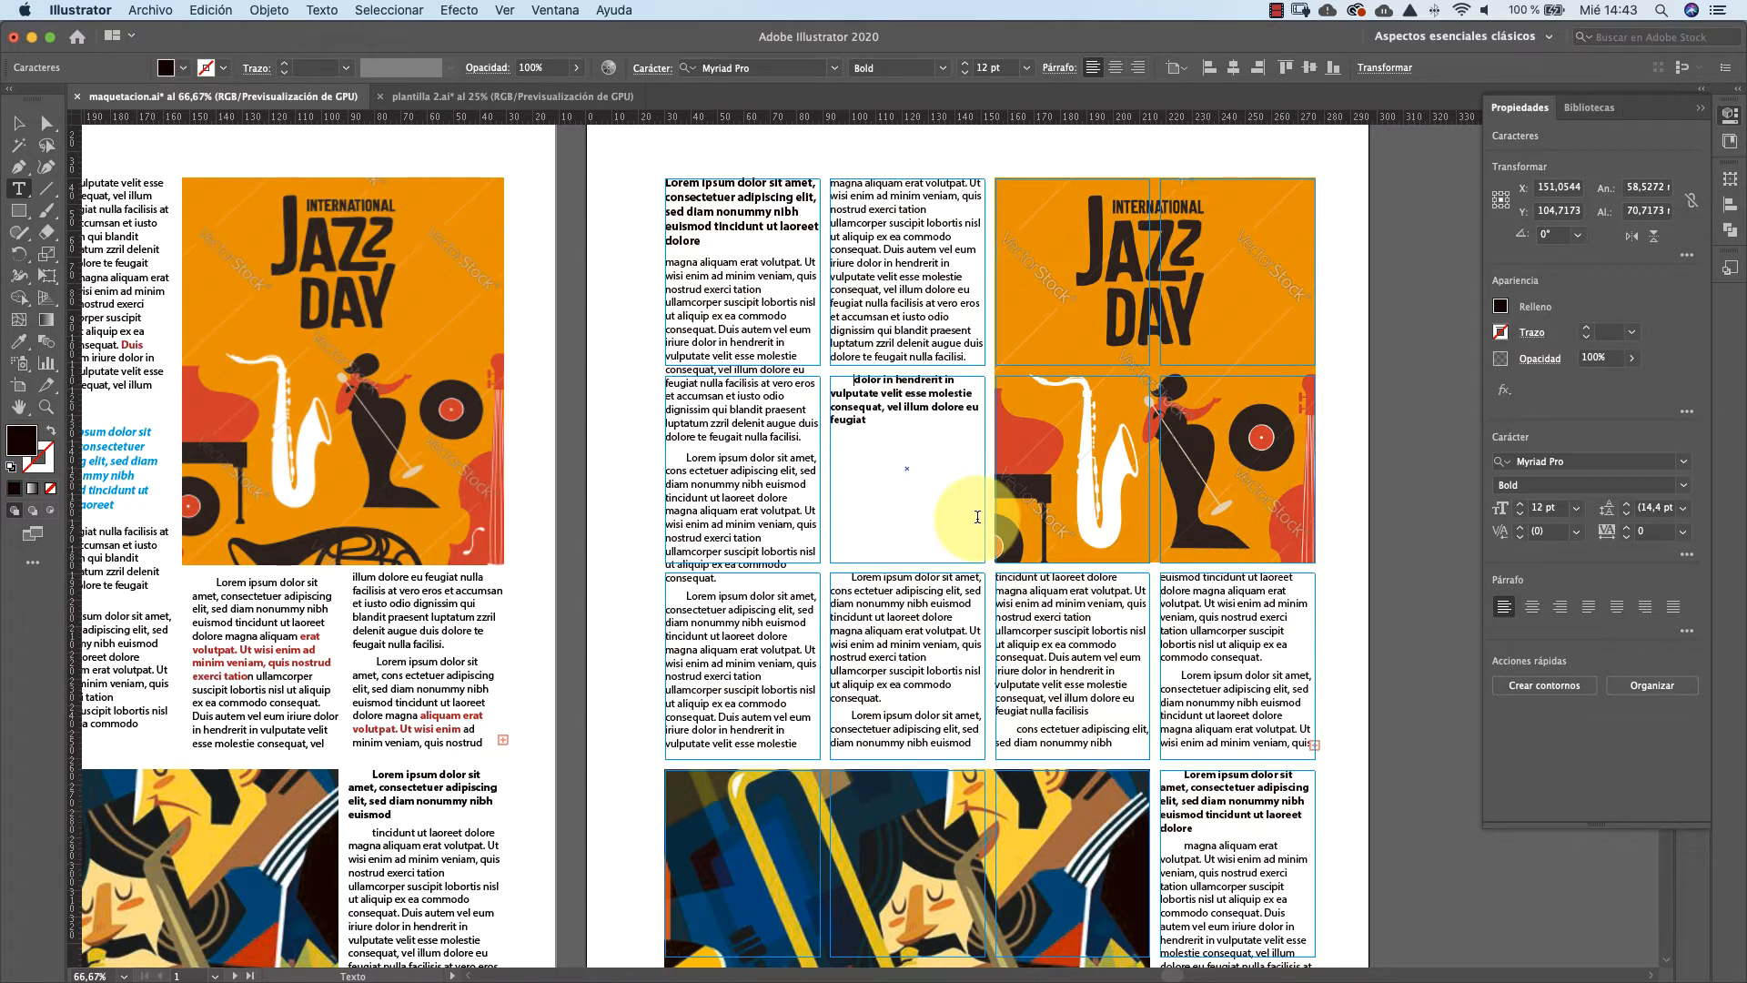
Apply the sample page's centred blue bold italic quote style to the short second-row text with the Eyedropper
{"action": "left_click_drag", "start_coordinate": [868, 423], "coordinate": [833, 383]}
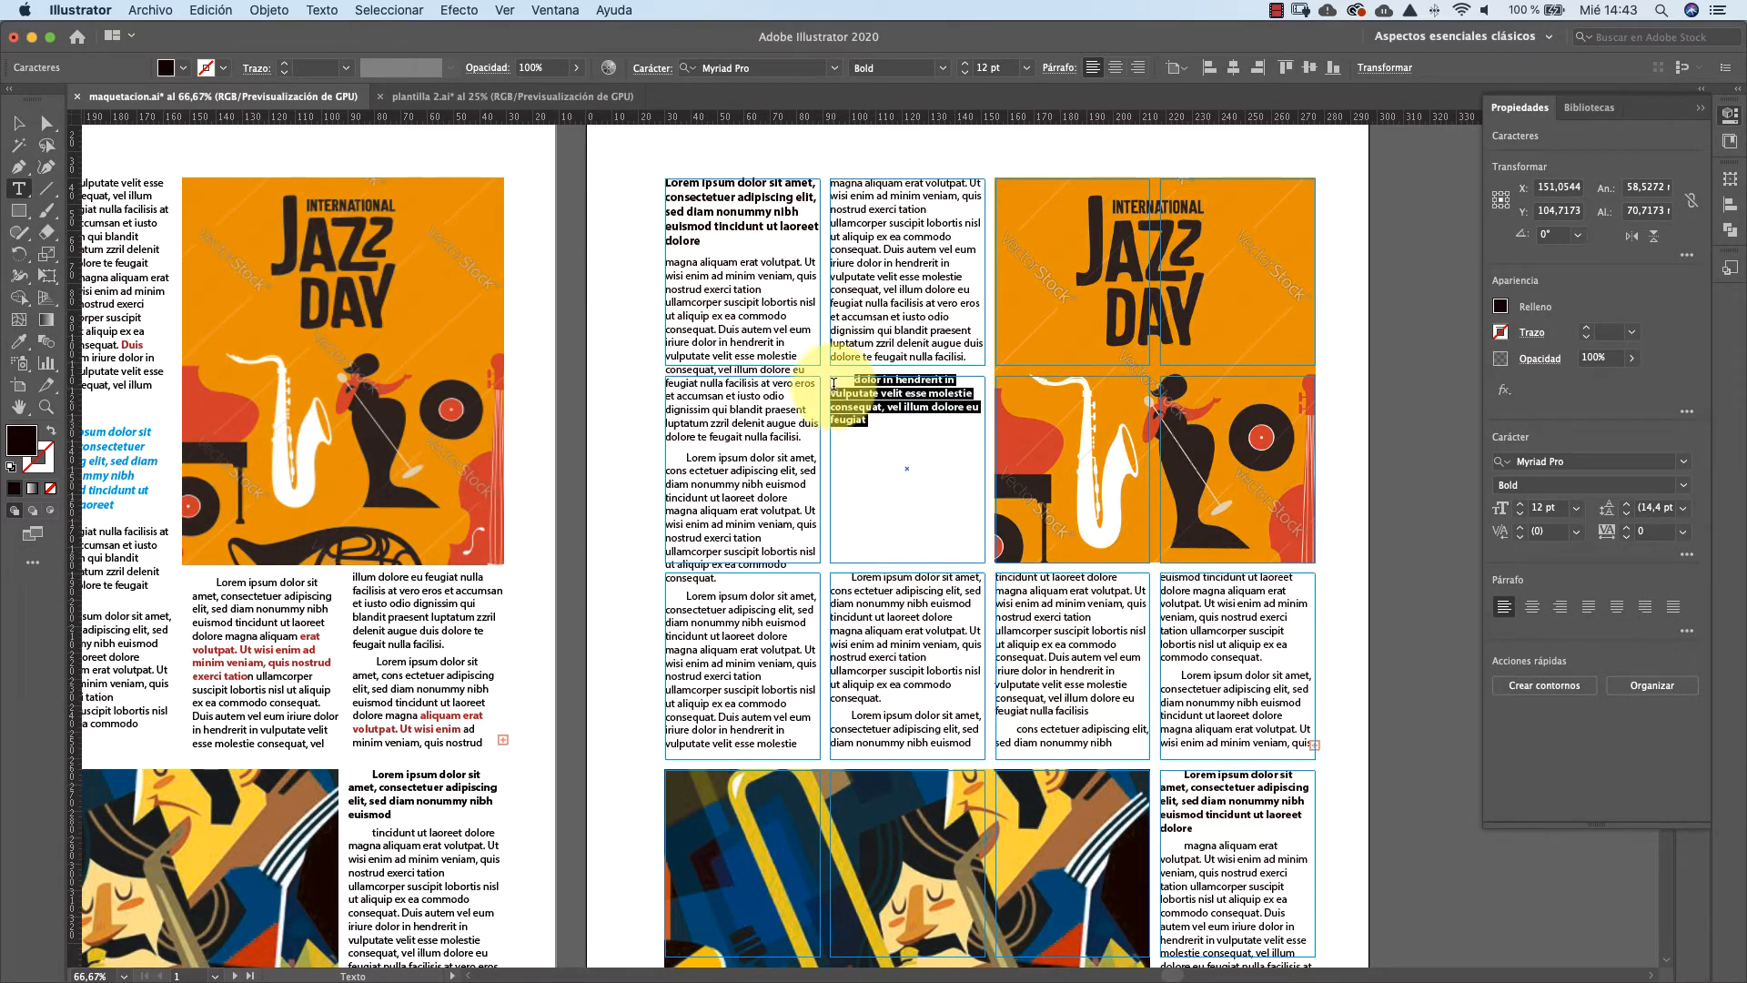
{"action": "left_click", "coordinate": [19, 343]}
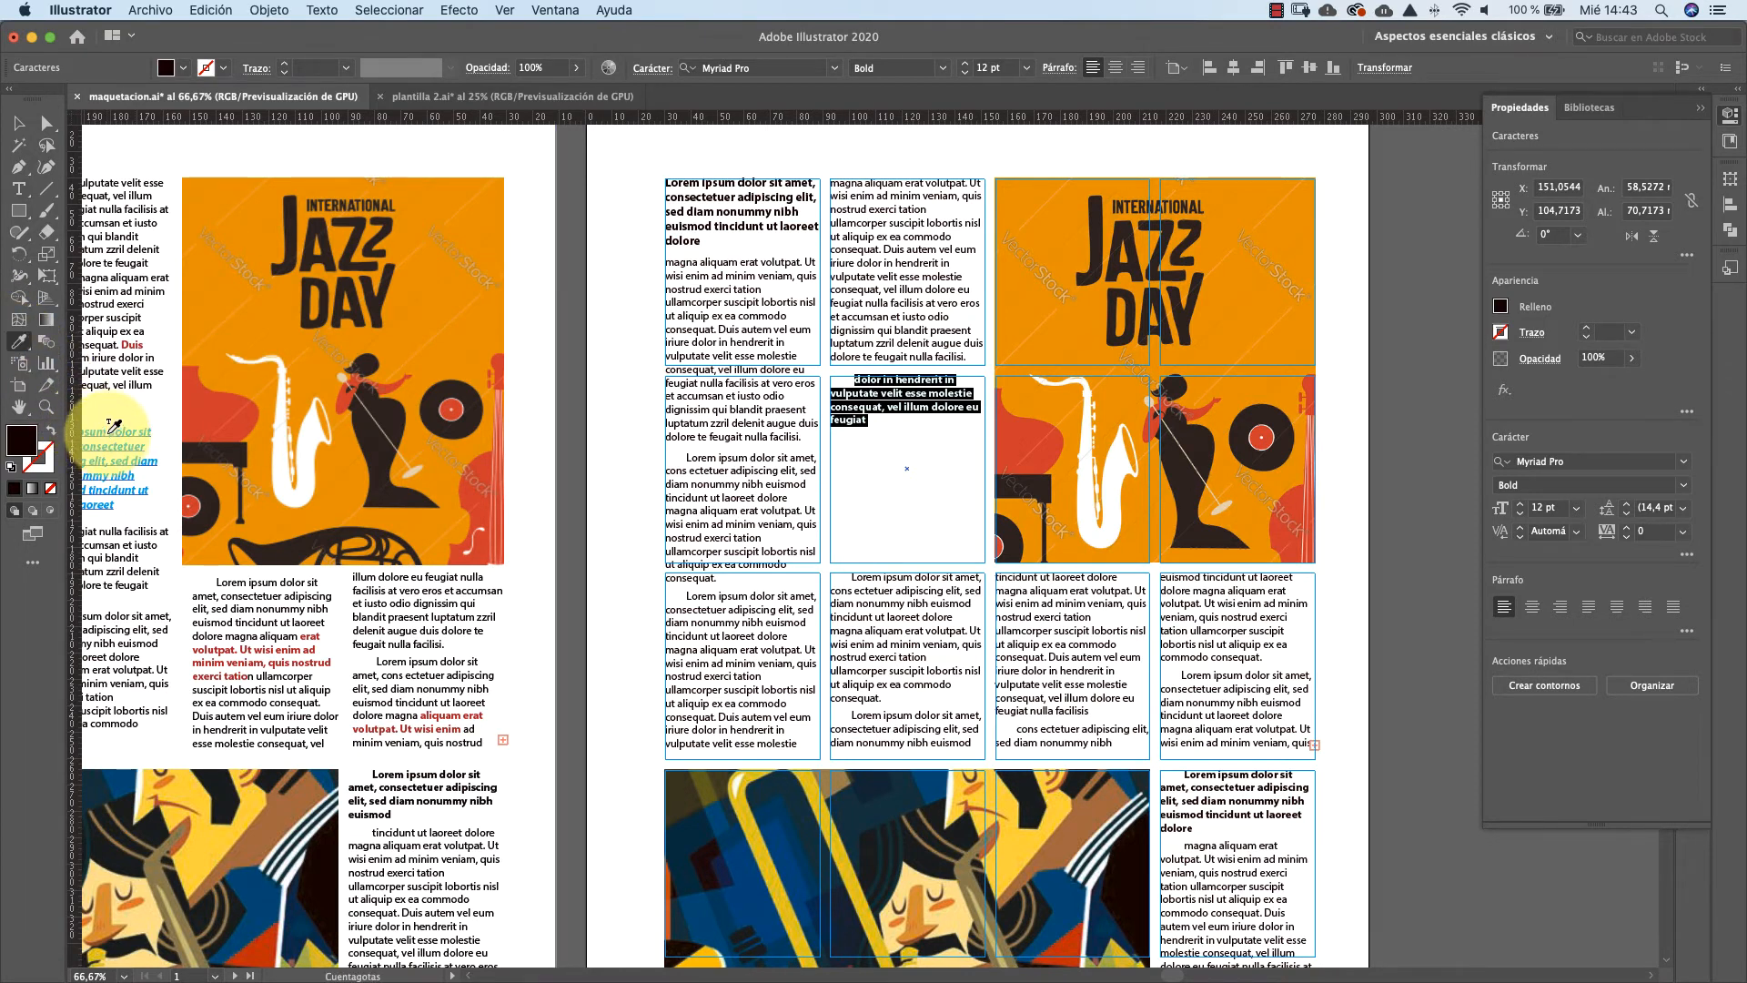
{"action": "left_click", "coordinate": [103, 433]}
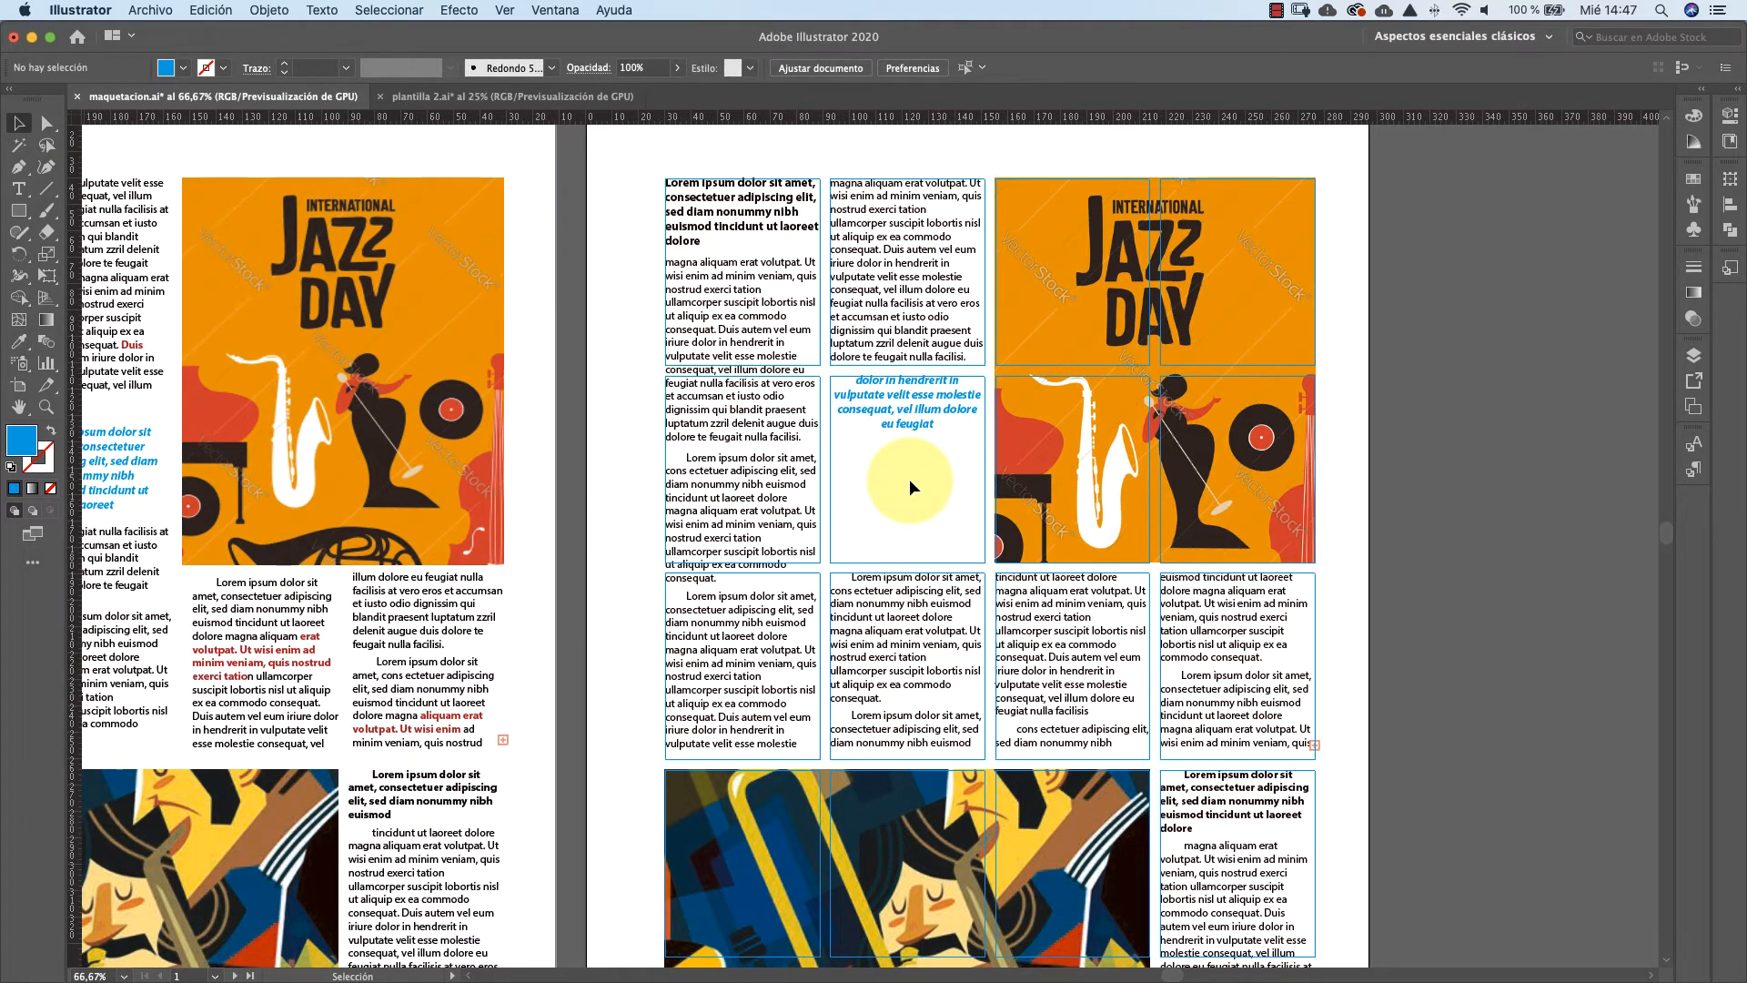
Shorten the blue quote's text frame from above and below so it fits closely around its four lines
{"action": "left_click", "coordinate": [909, 400]}
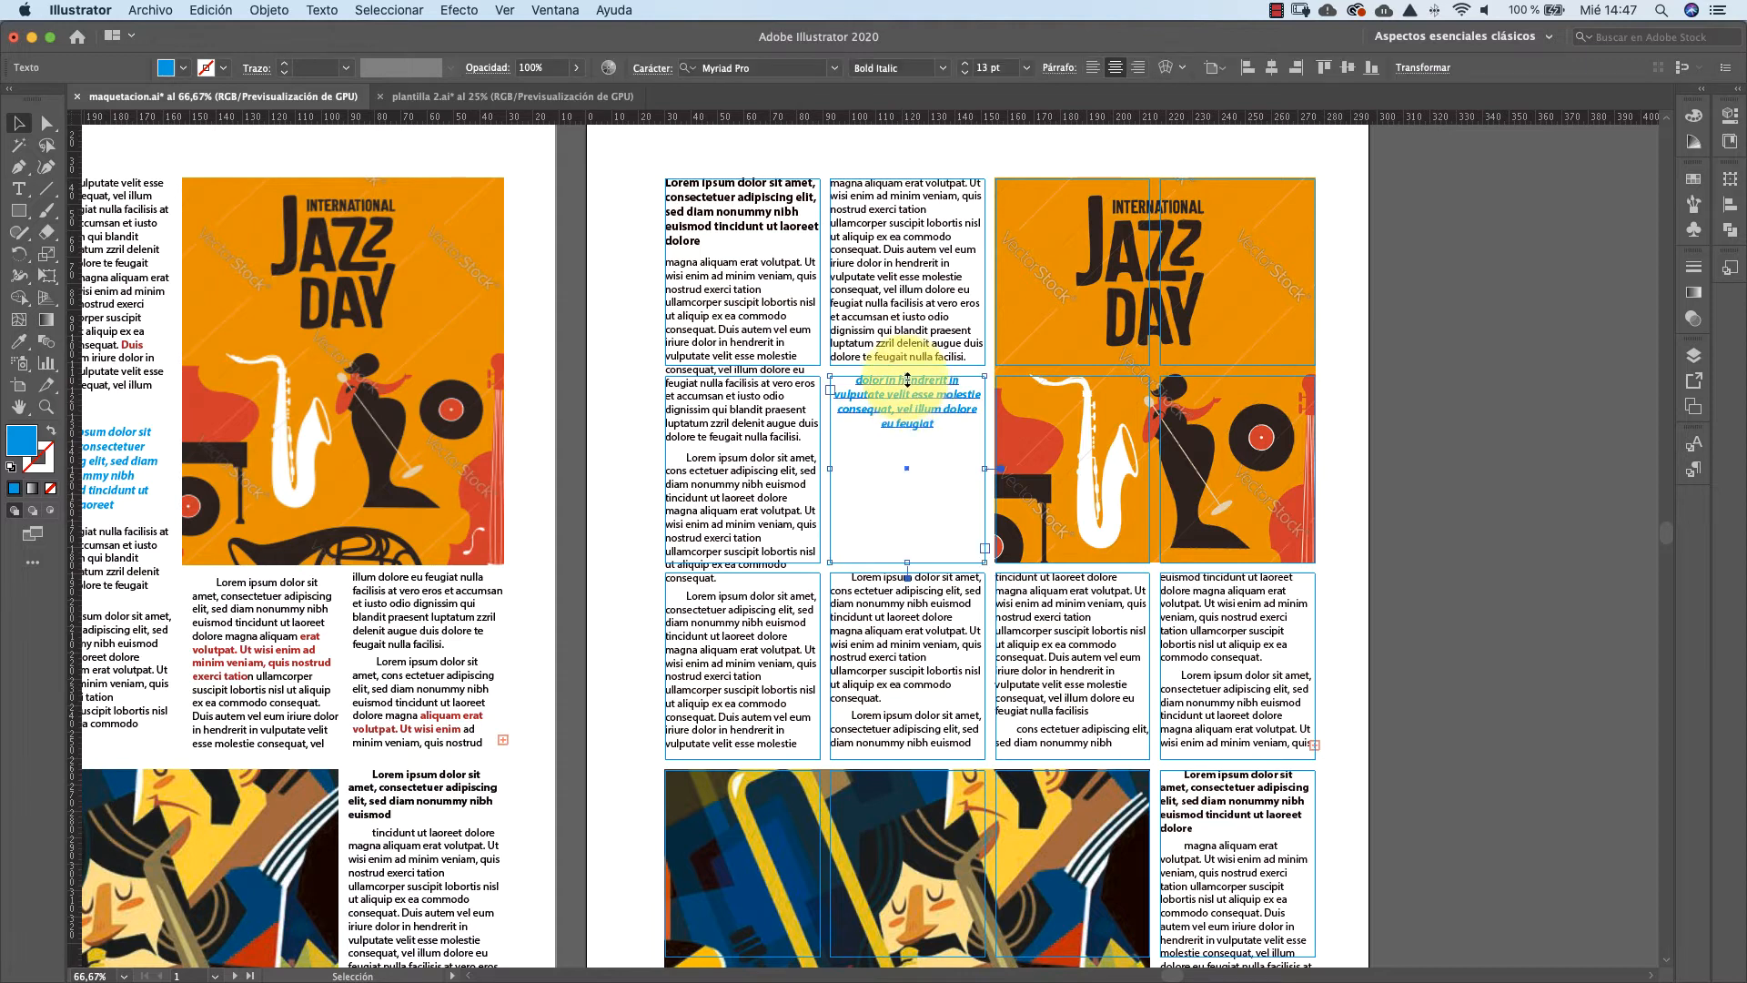
{"action": "left_click_drag", "start_coordinate": [906, 379], "coordinate": [906, 420]}
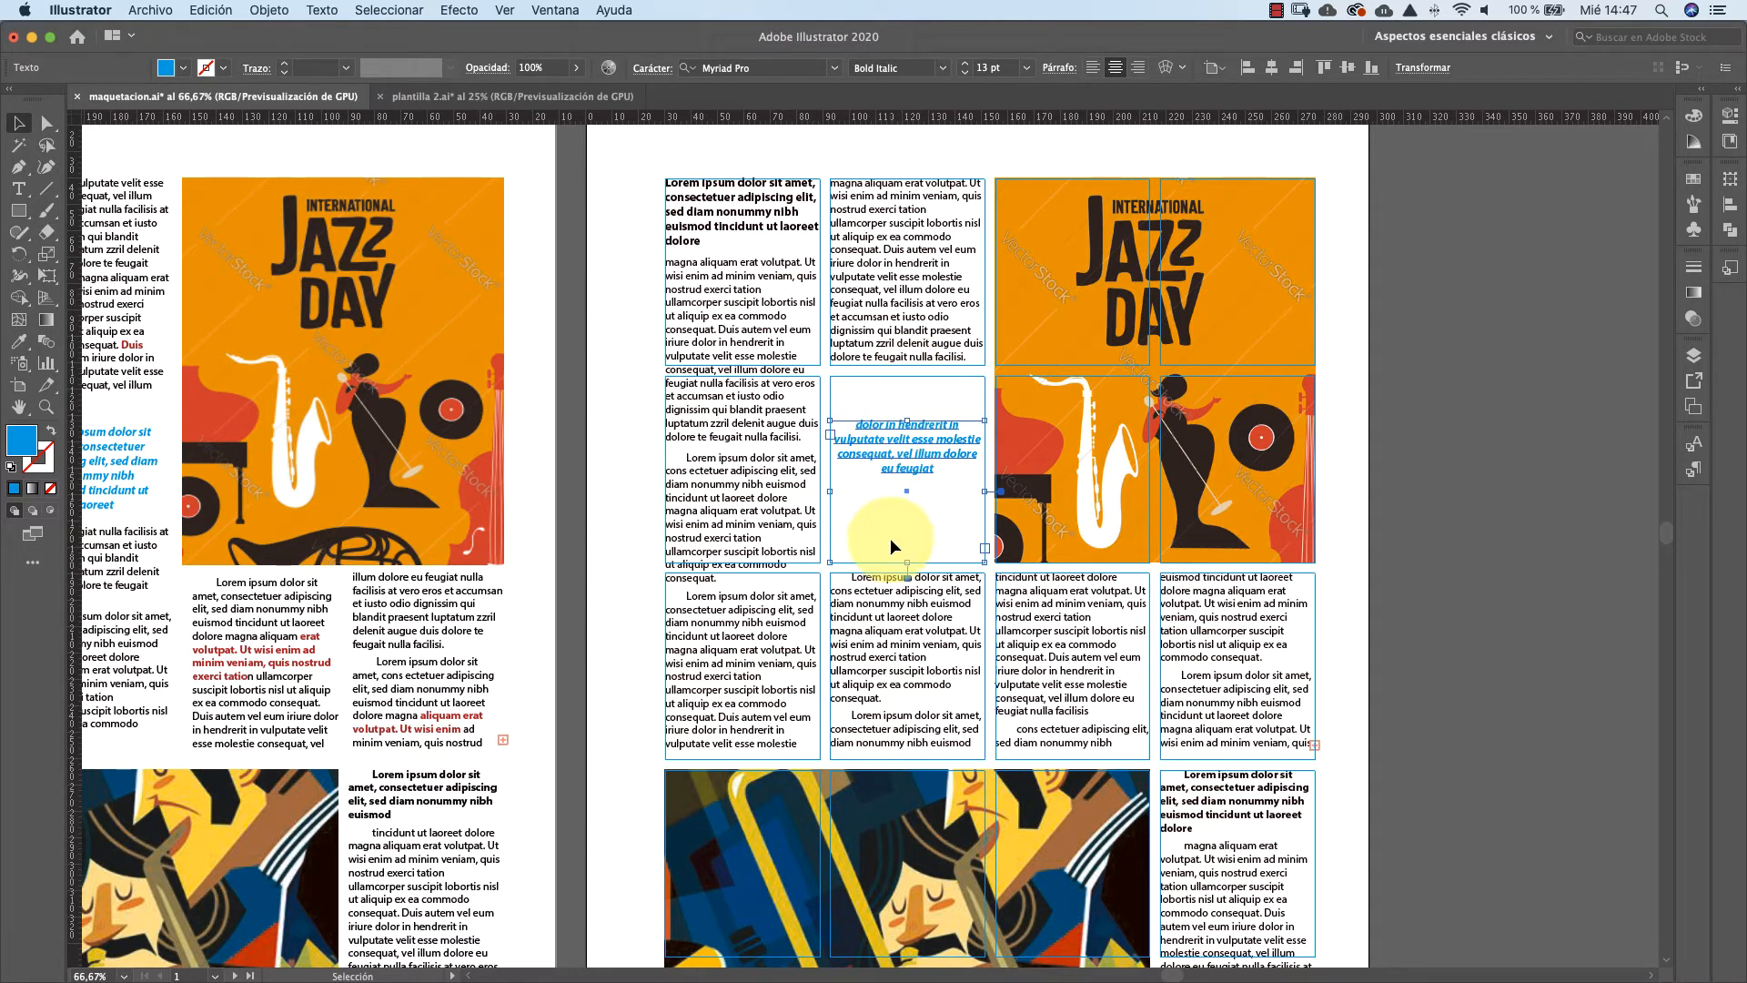
{"action": "left_click_drag", "start_coordinate": [906, 564], "coordinate": [907, 492]}
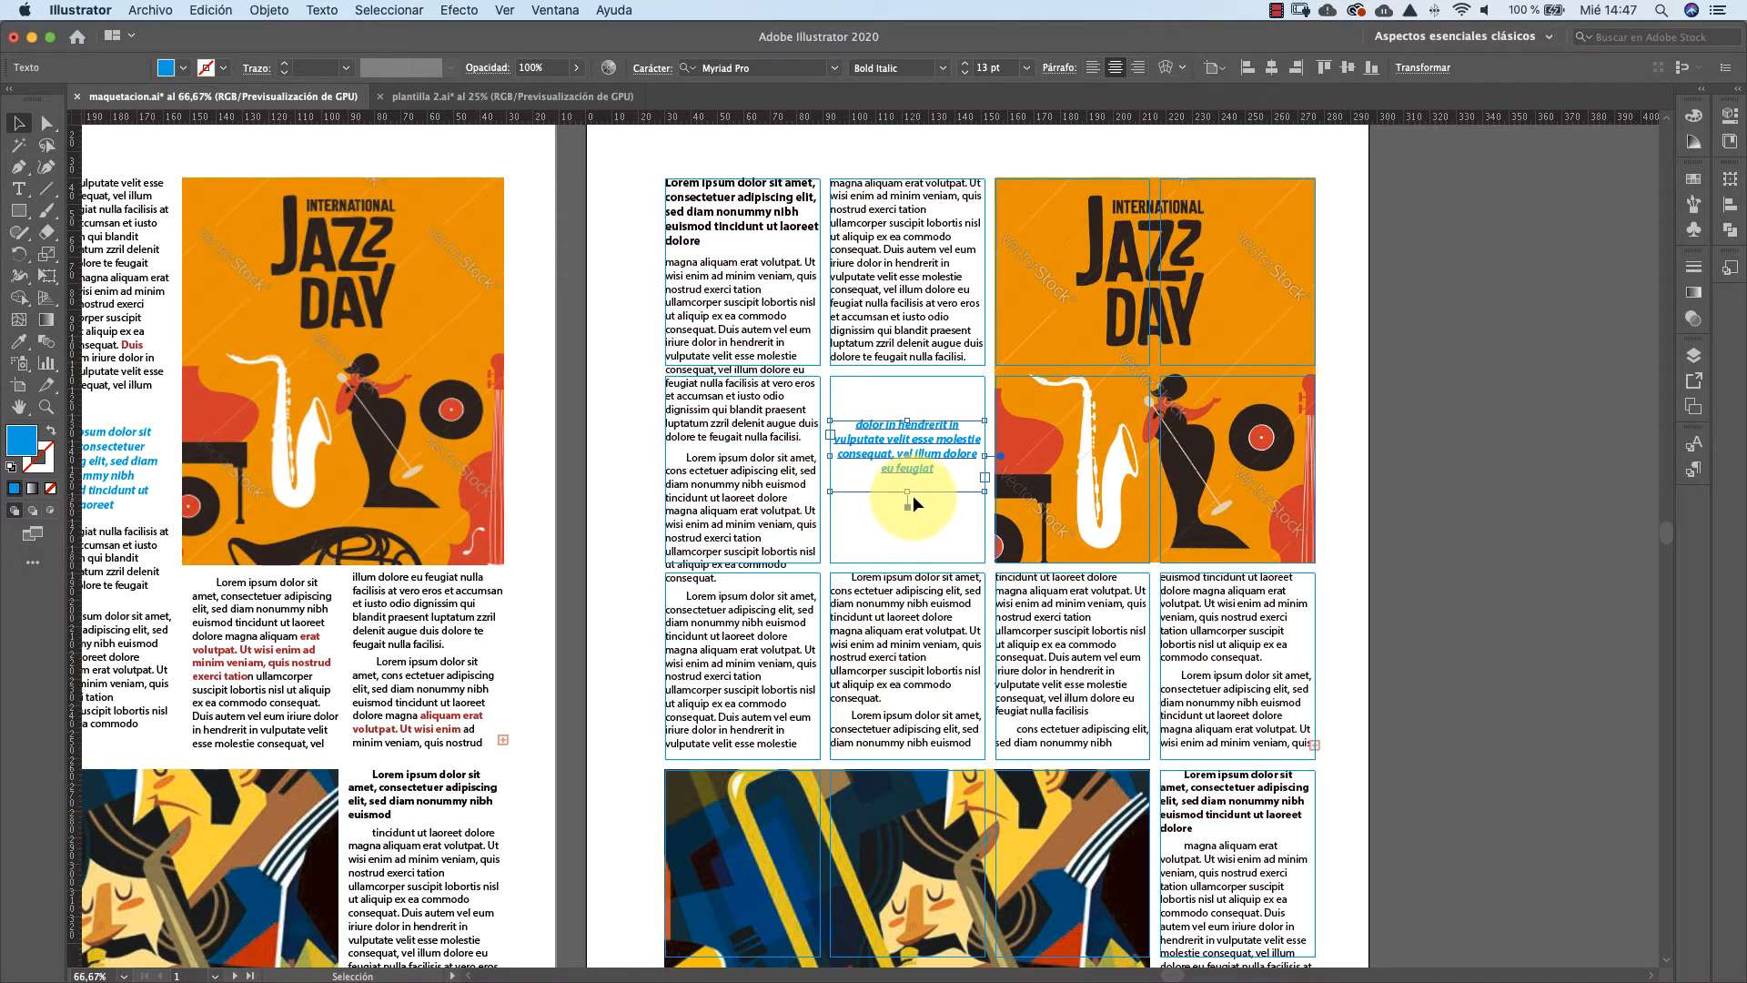
{"action": "left_click_drag", "start_coordinate": [909, 492], "coordinate": [908, 480]}
Draw a 58.53 × 70.71 mm rectangle covering the quote's whole module, behind the text, and fill it orange
{"action": "left_click", "coordinate": [20, 211]}
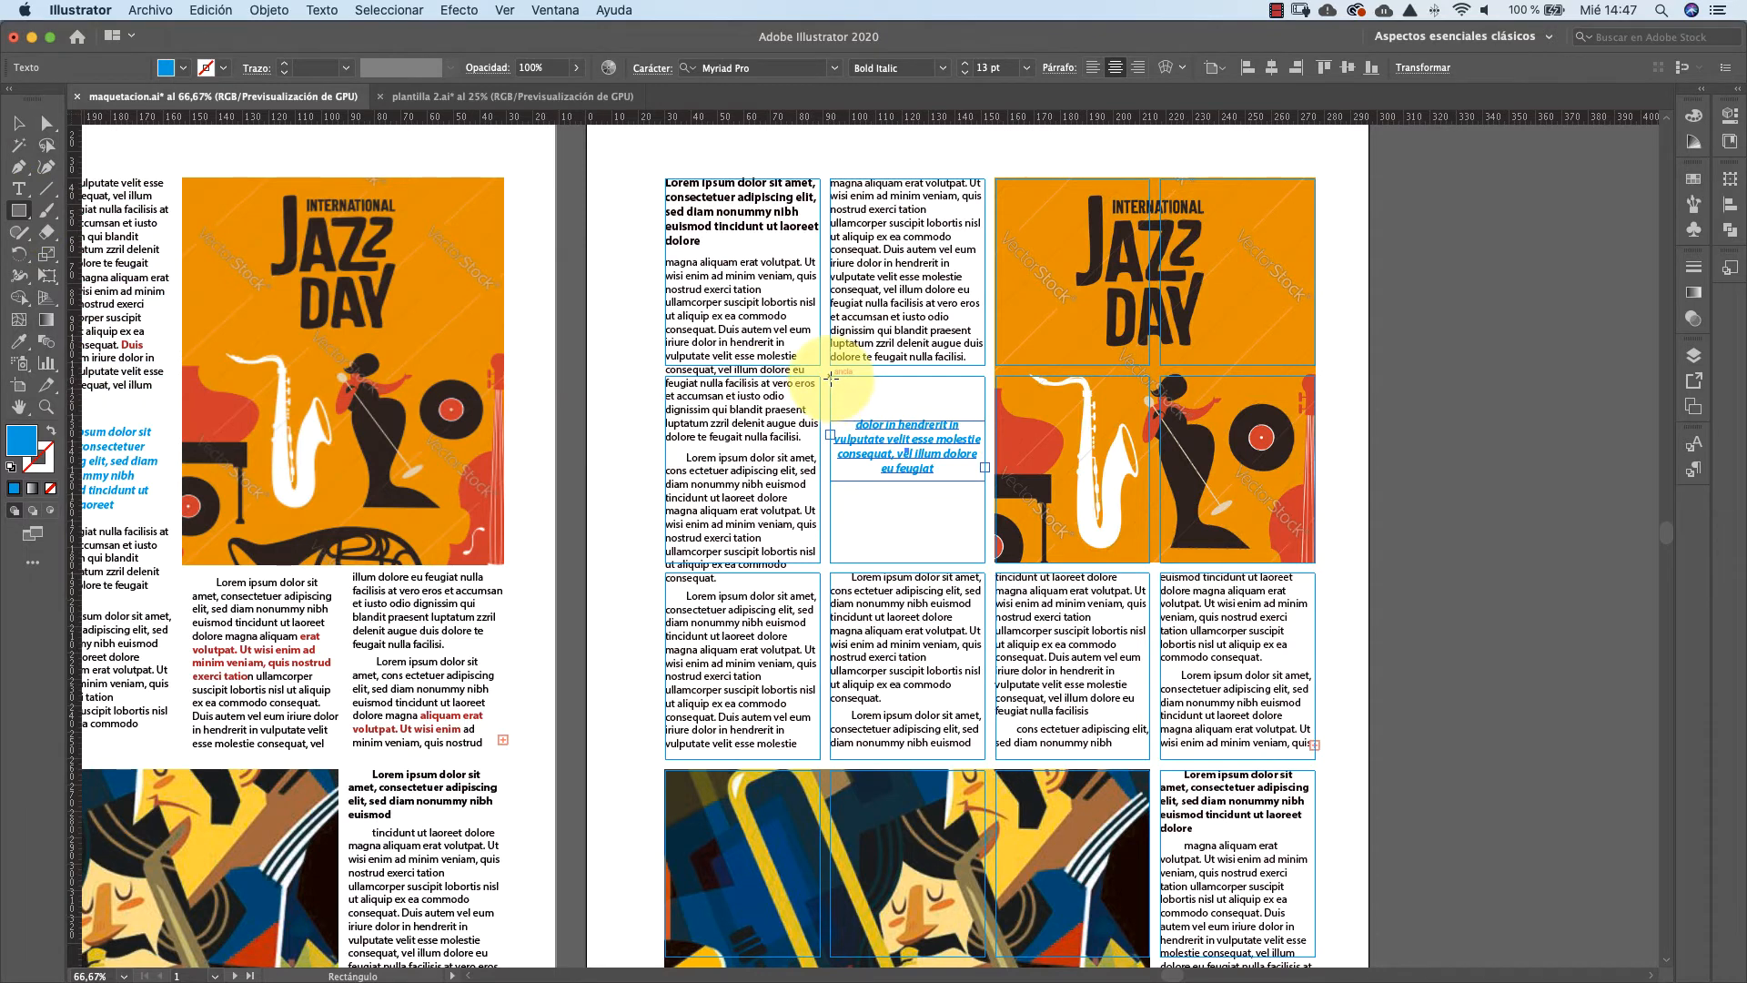
{"action": "left_click_drag", "start_coordinate": [830, 377], "coordinate": [986, 564]}
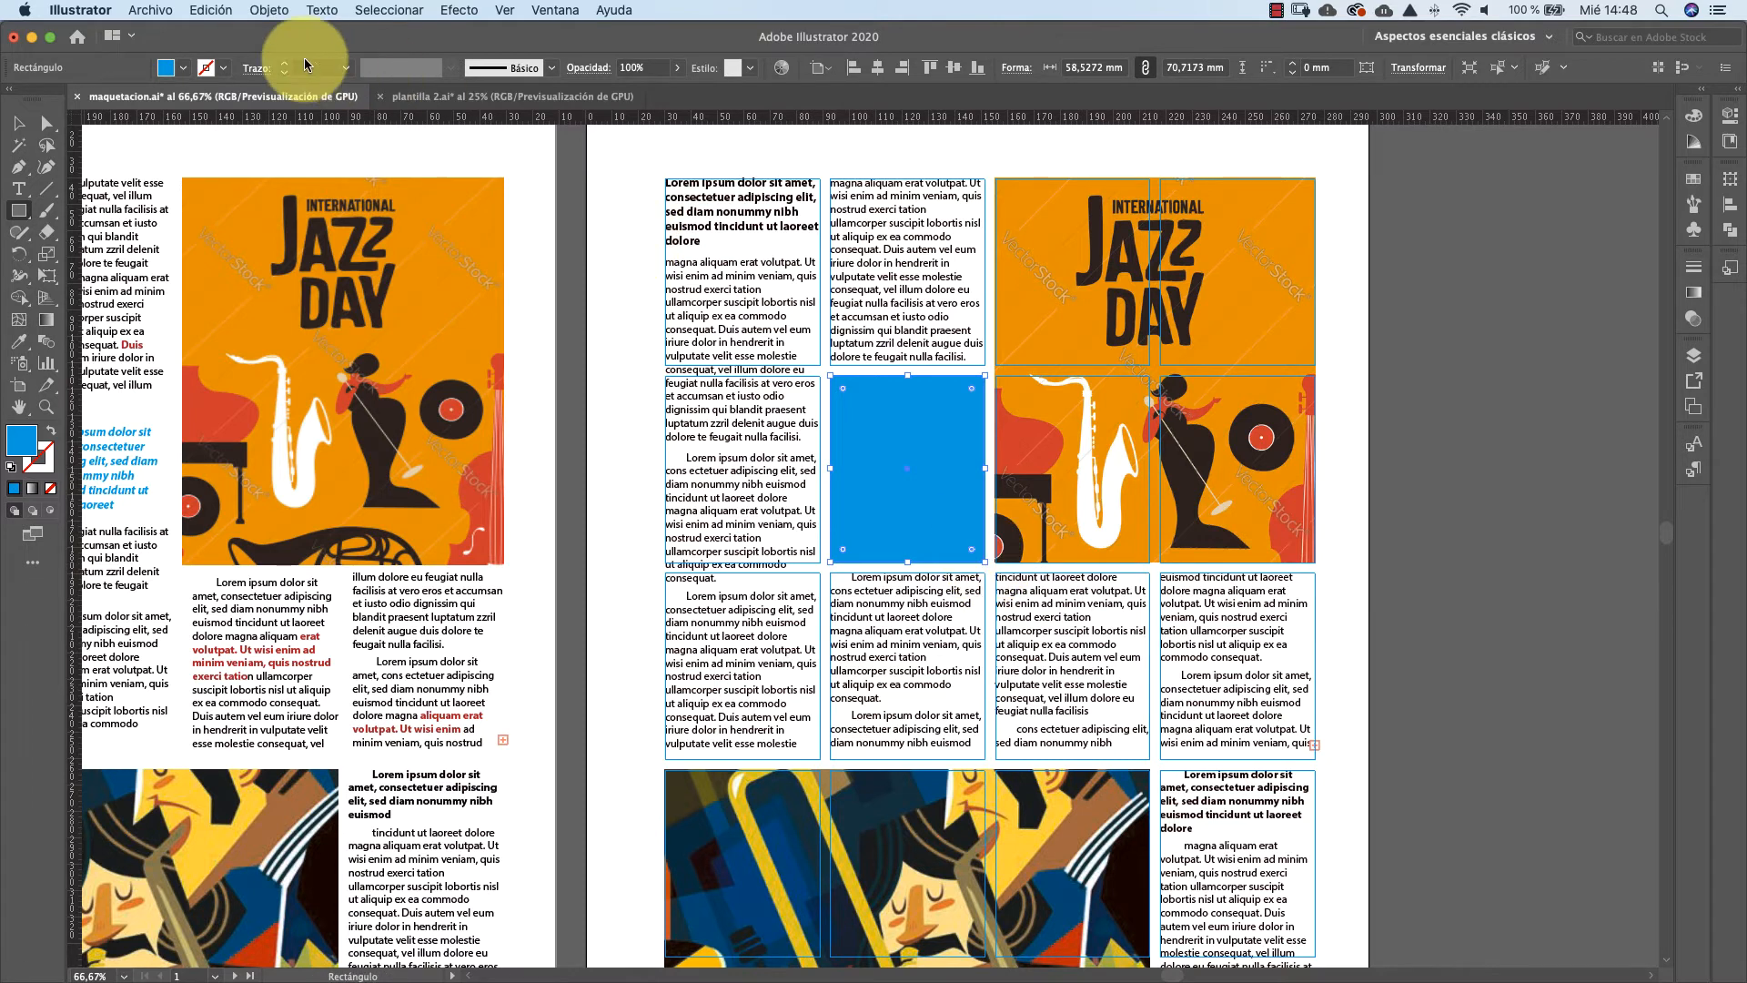
{"action": "left_click", "coordinate": [188, 69]}
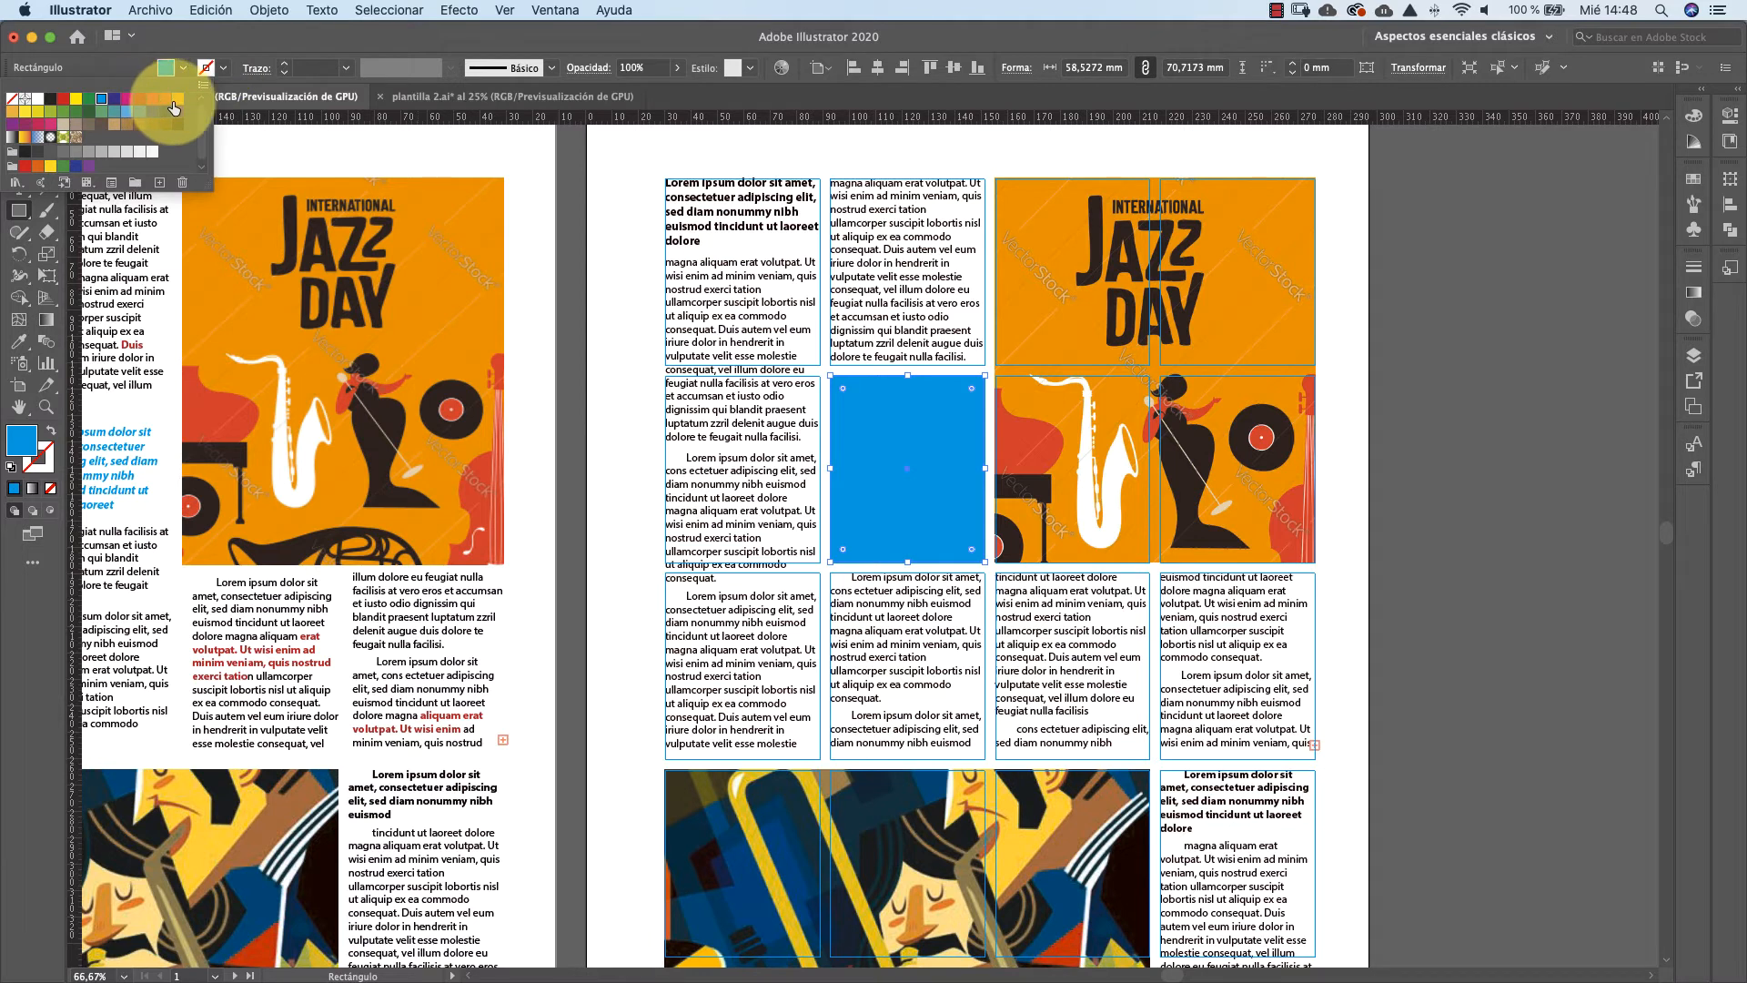
{"action": "left_click", "coordinate": [174, 105]}
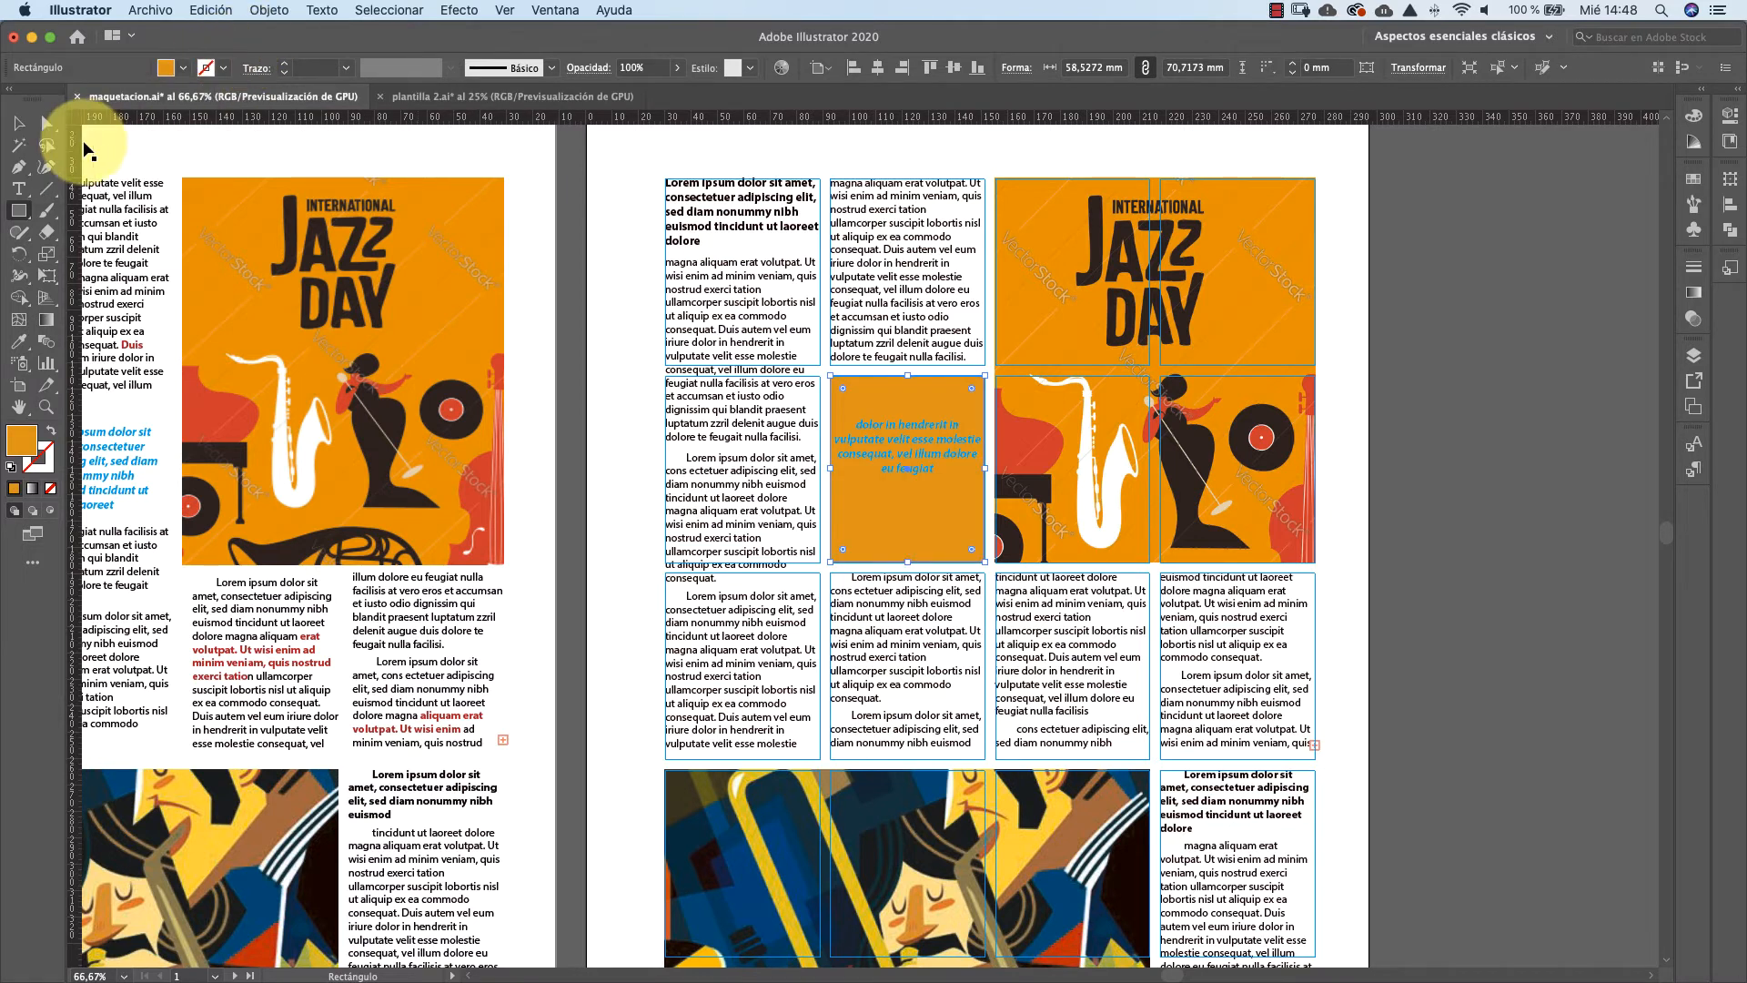
Centre the quote's text frame vertically on the orange rectangle, with the rectangle set as the key object
{"action": "left_click", "coordinate": [18, 125]}
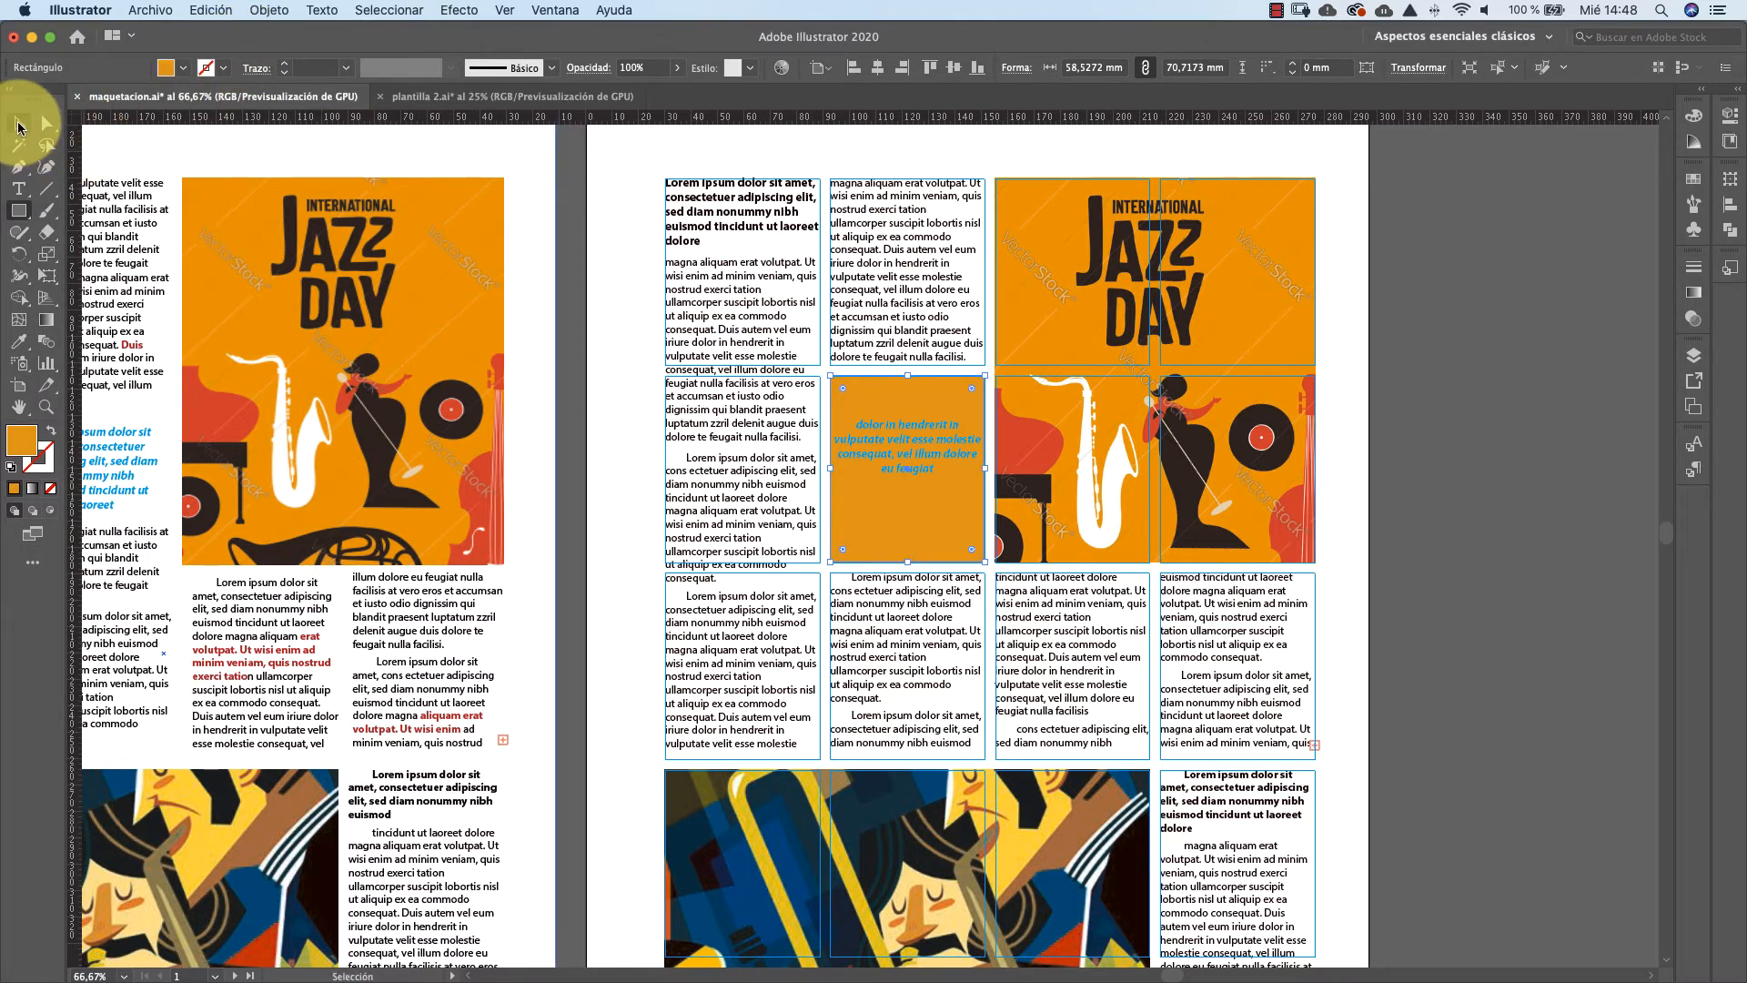
{"action": "left_click", "coordinate": [1416, 464]}
{"action": "left_click", "coordinate": [913, 441]}
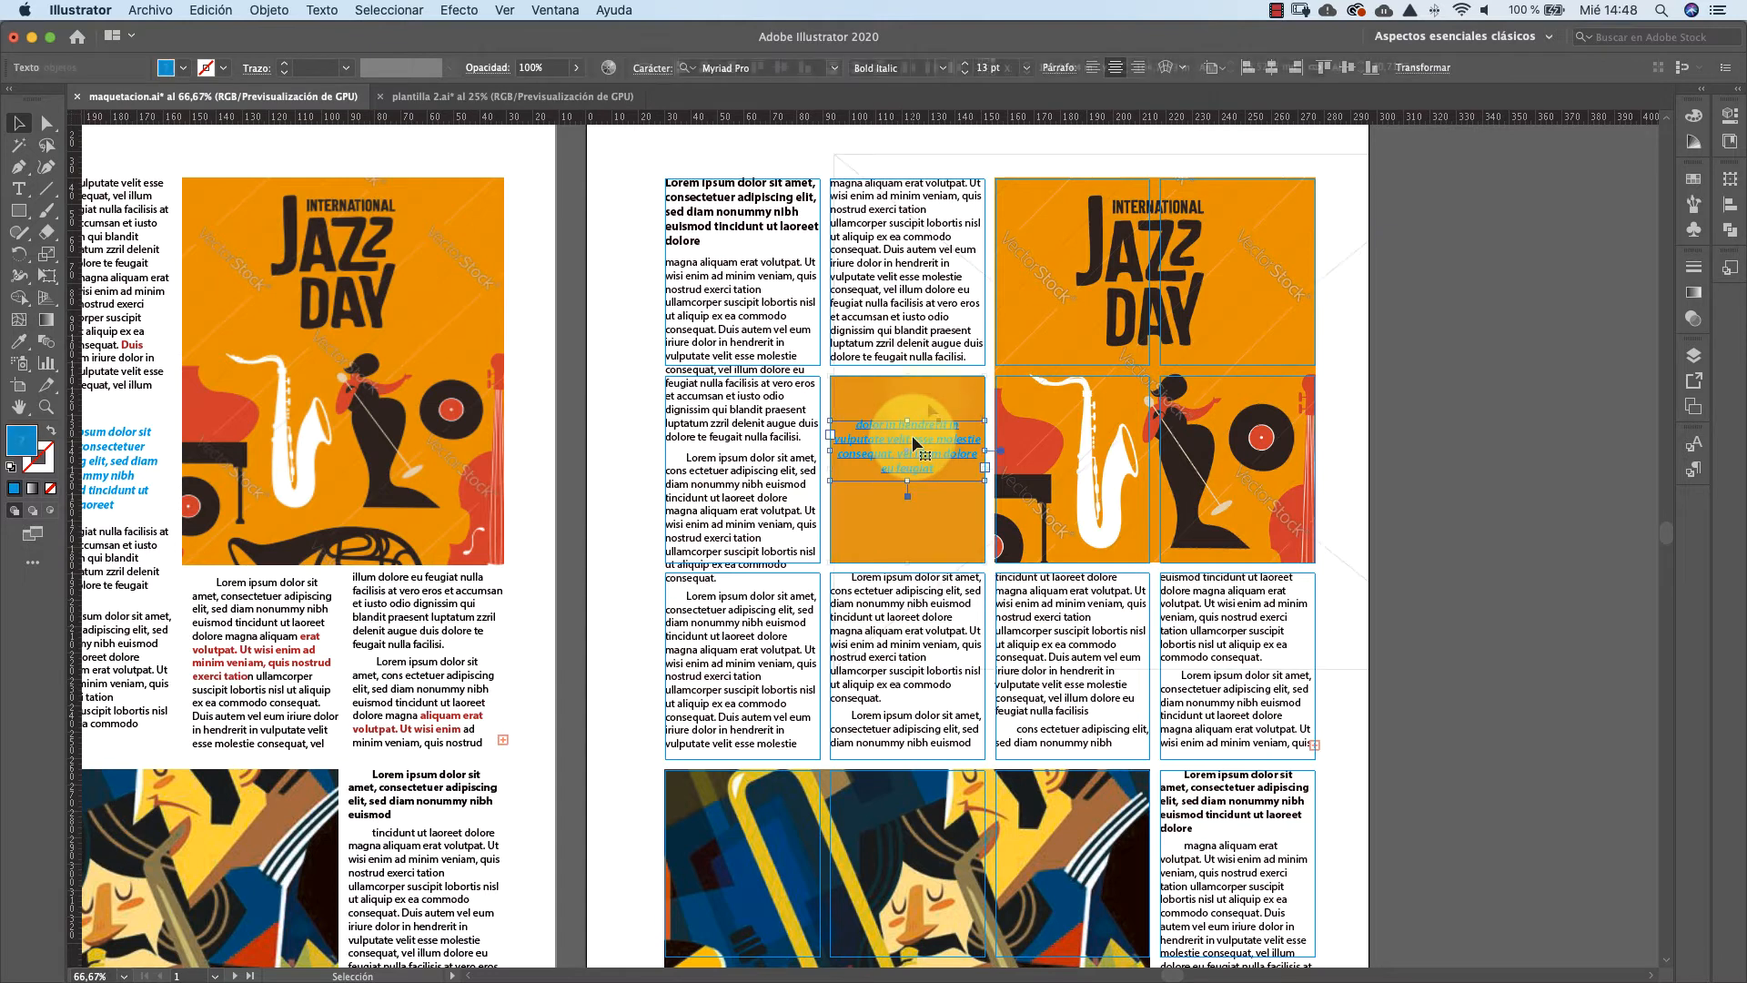
{"action": "left_click", "coordinate": [1730, 204]}
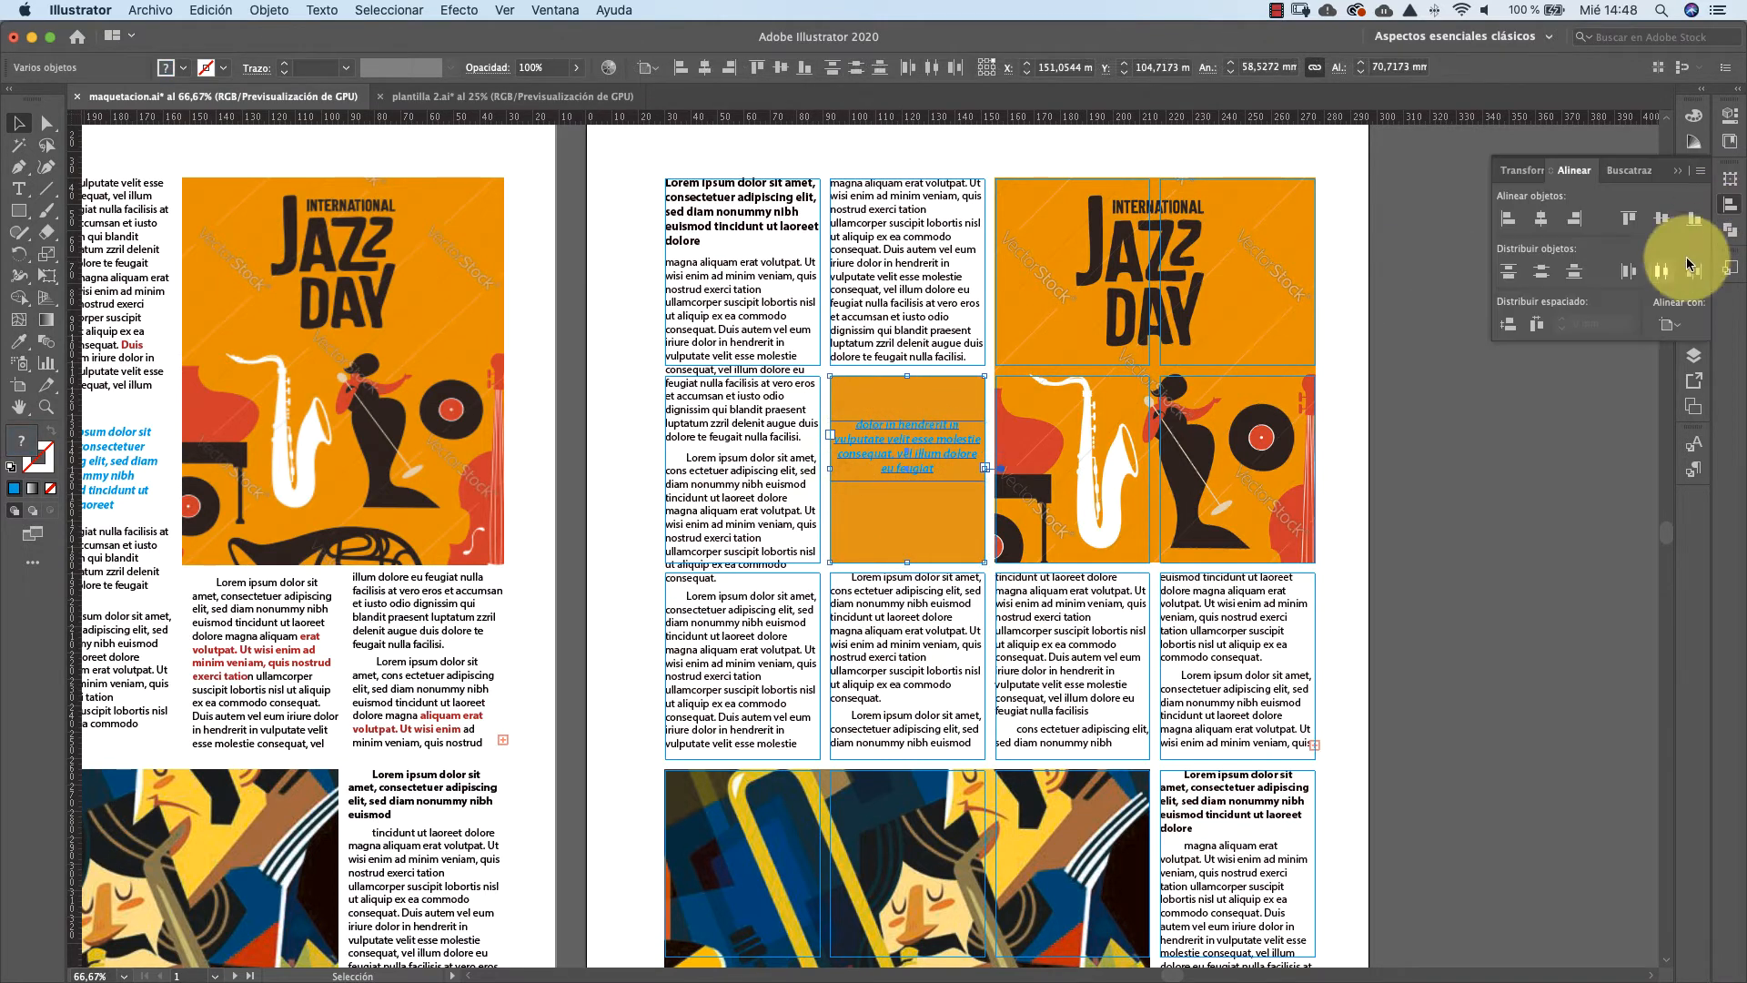
{"action": "left_click", "coordinate": [1673, 324]}
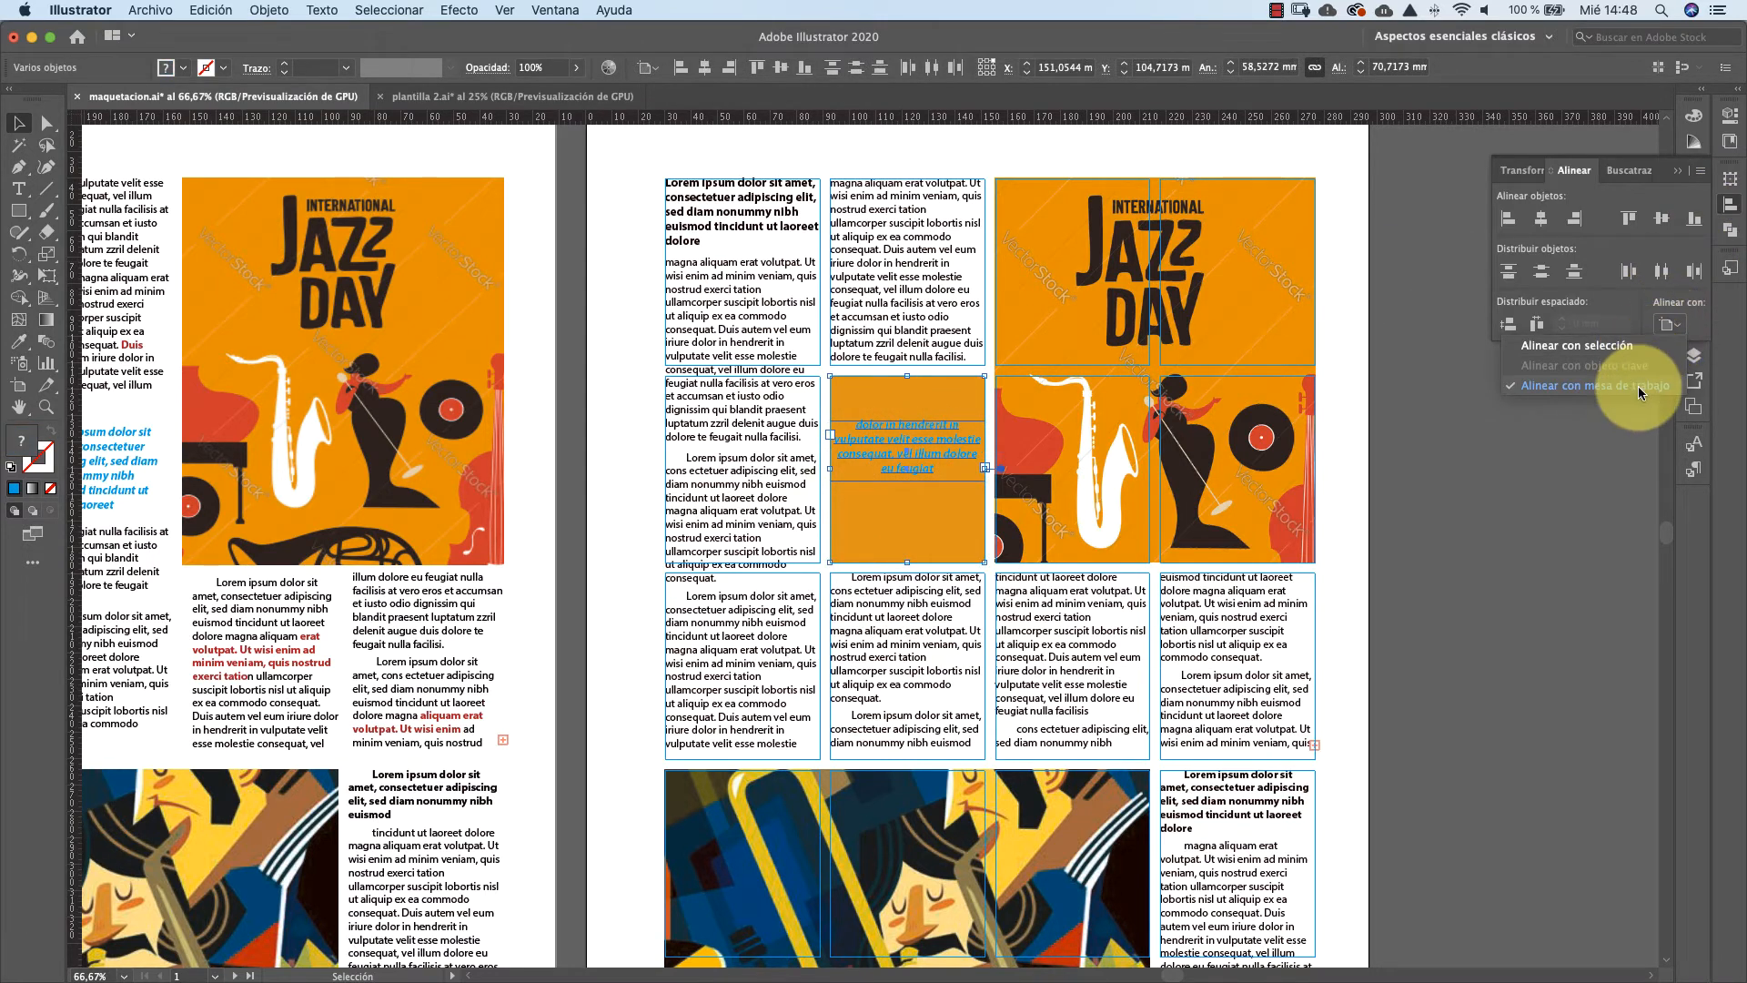
{"action": "left_click", "coordinate": [923, 428]}
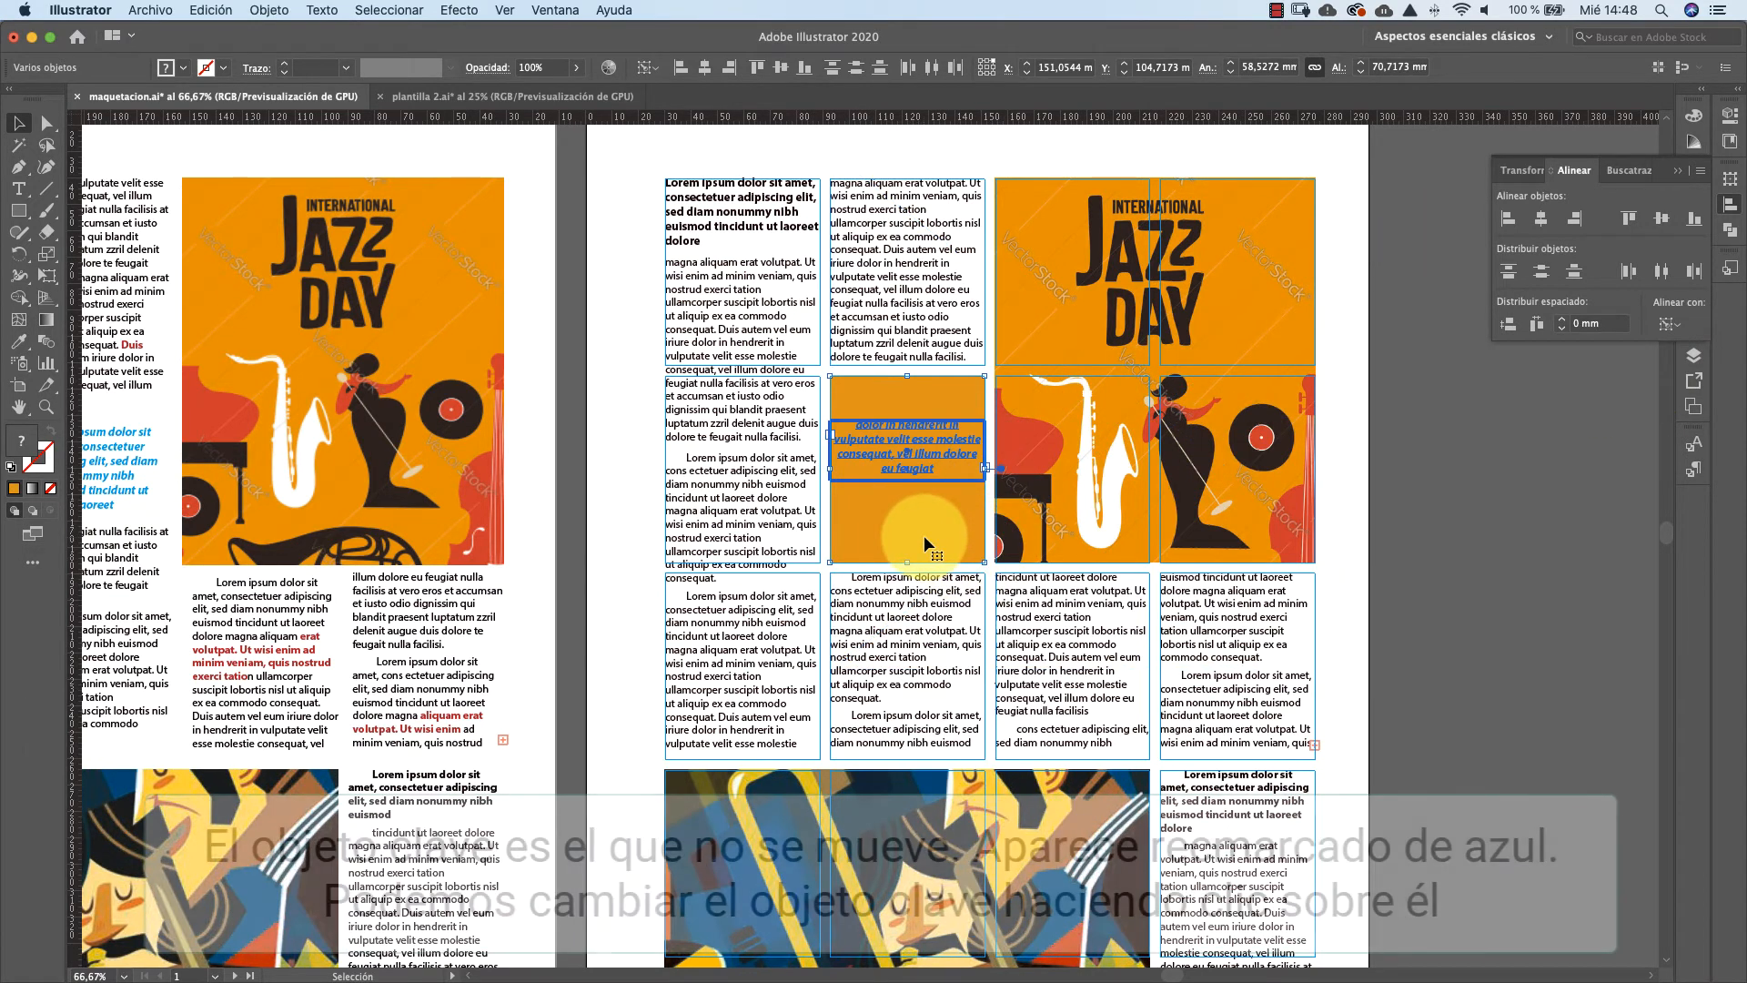
{"action": "left_click", "coordinate": [924, 535]}
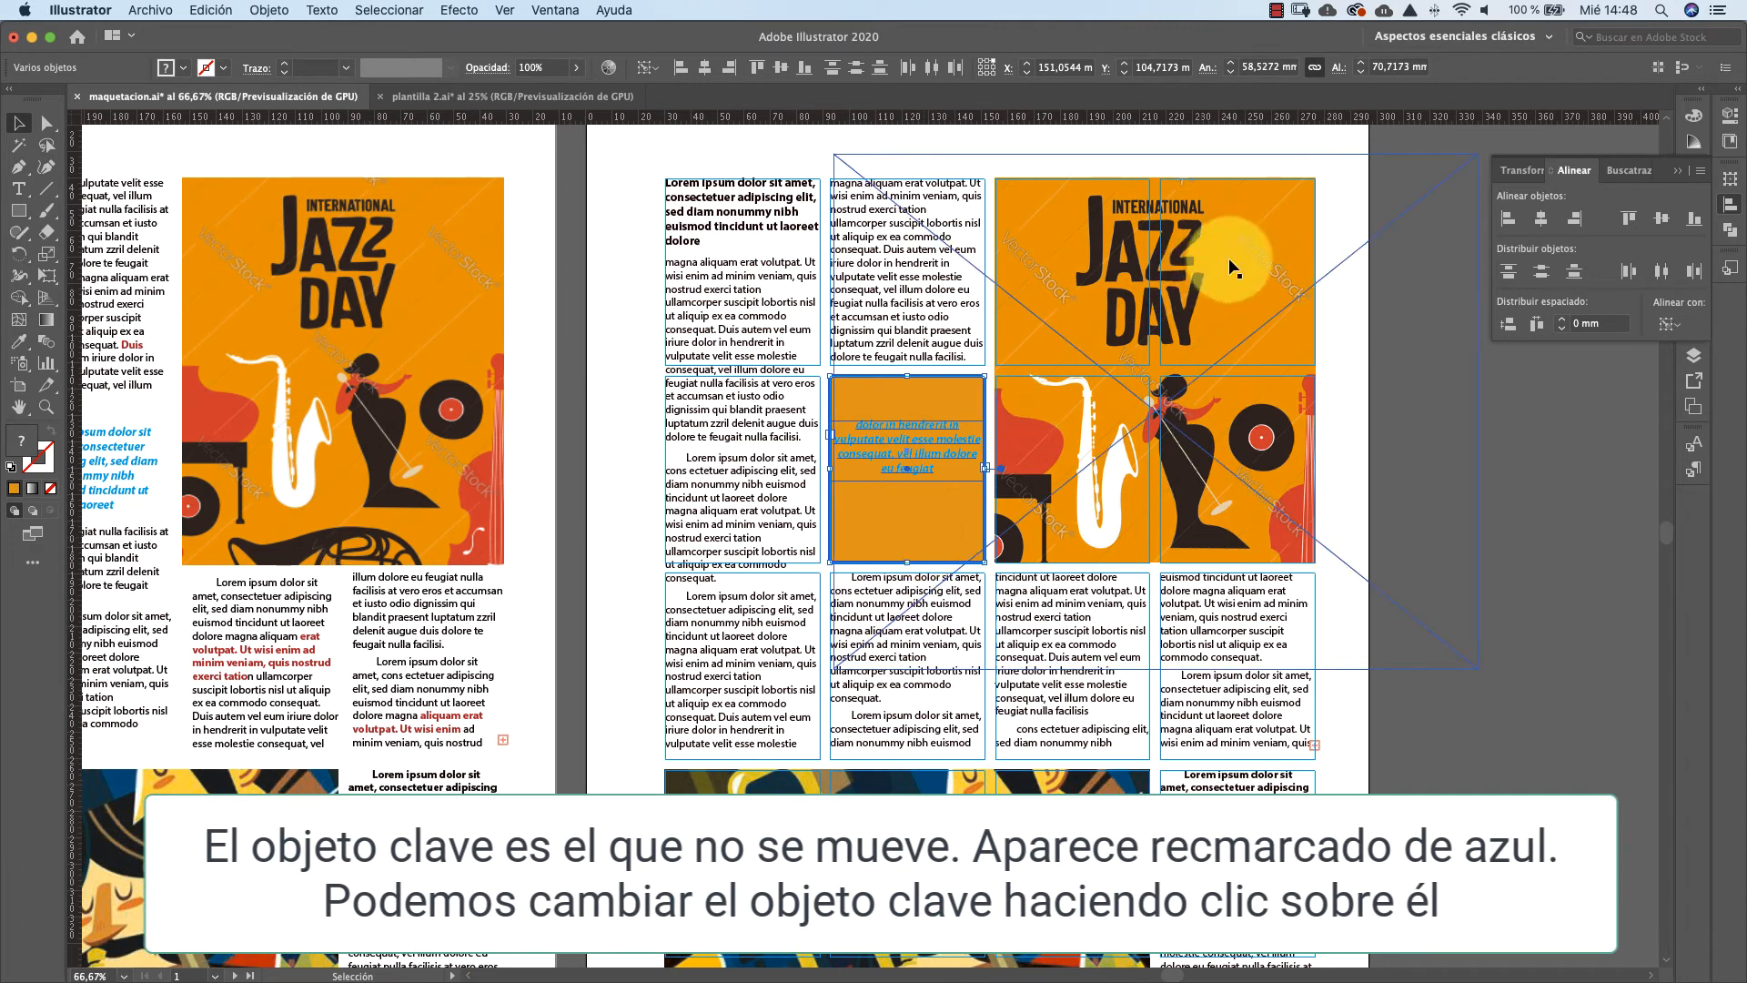
{"action": "left_click", "coordinate": [1661, 221]}
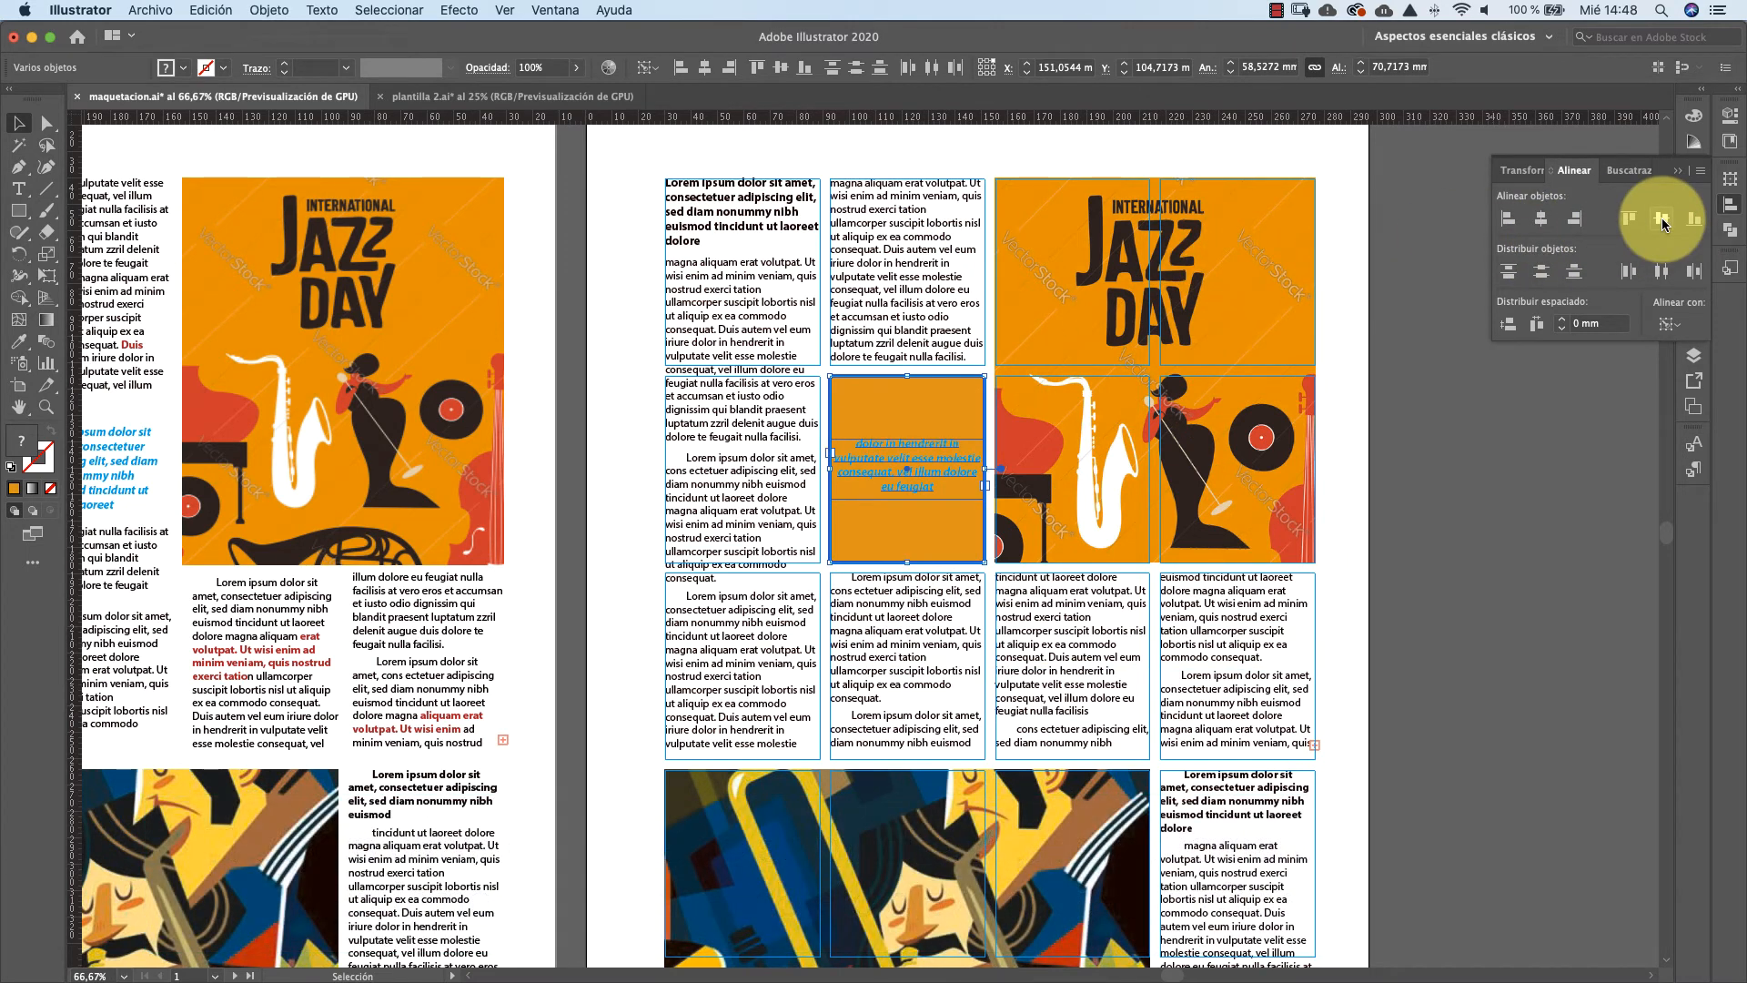
{"action": "left_click", "coordinate": [1515, 434]}
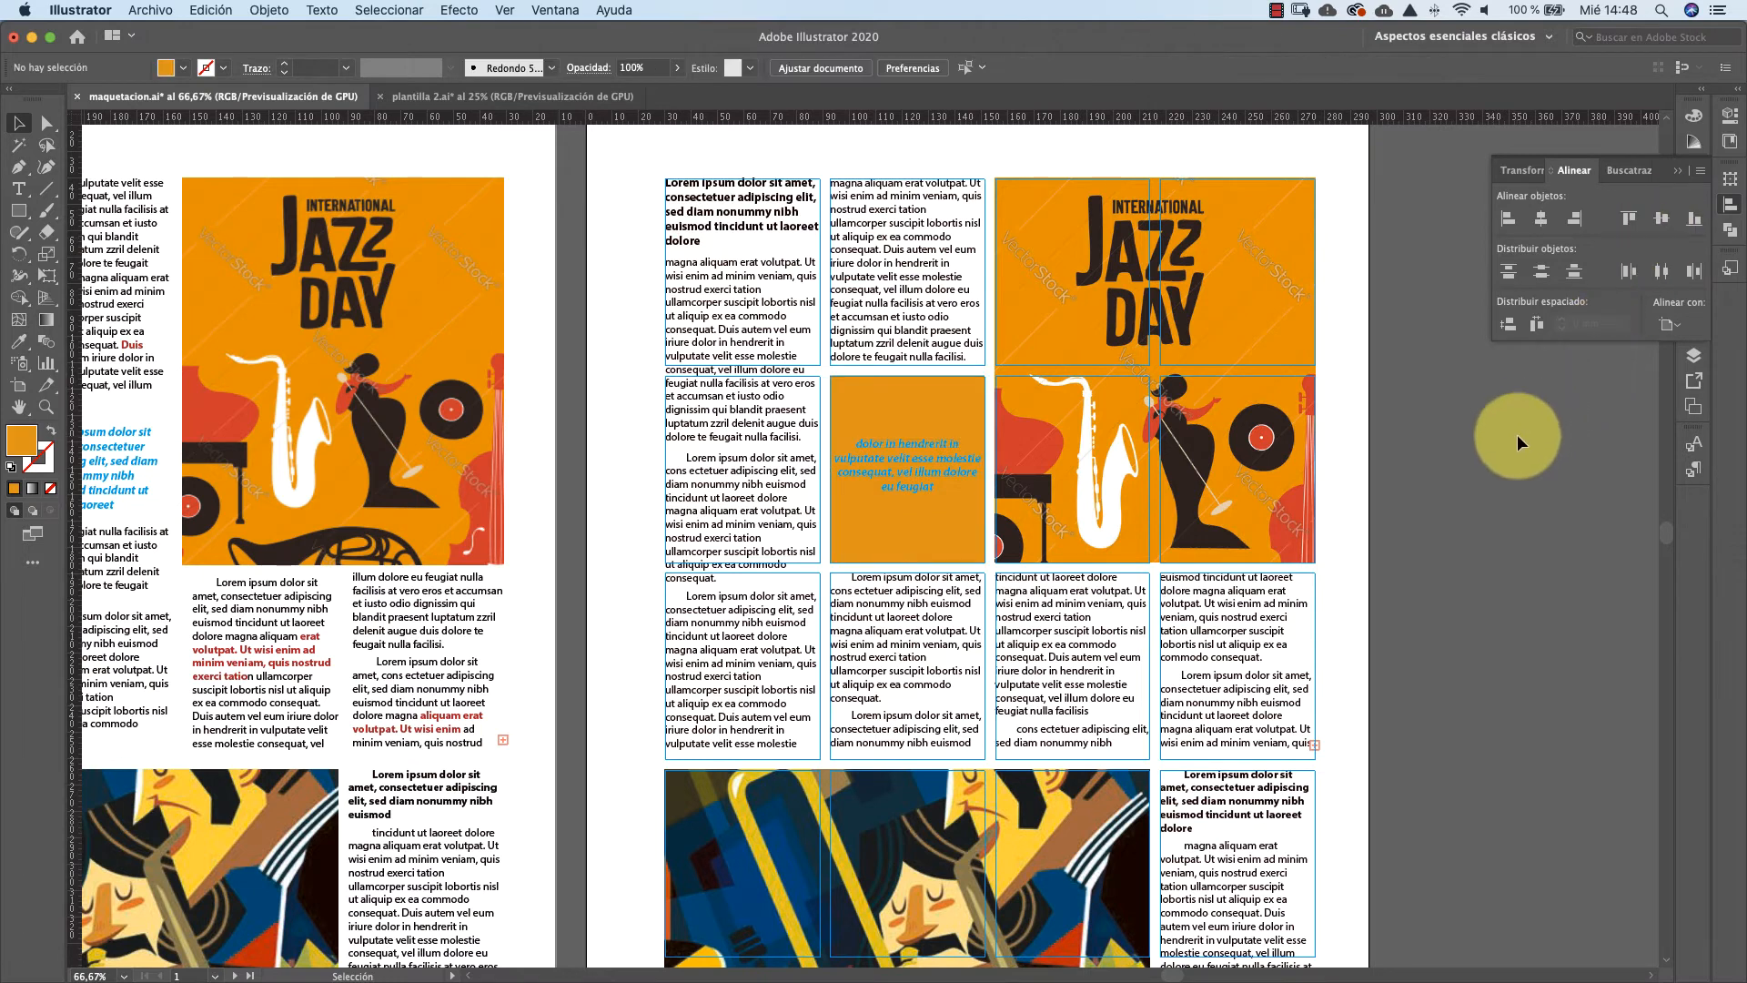
{"action": "left_click", "coordinate": [1681, 172]}
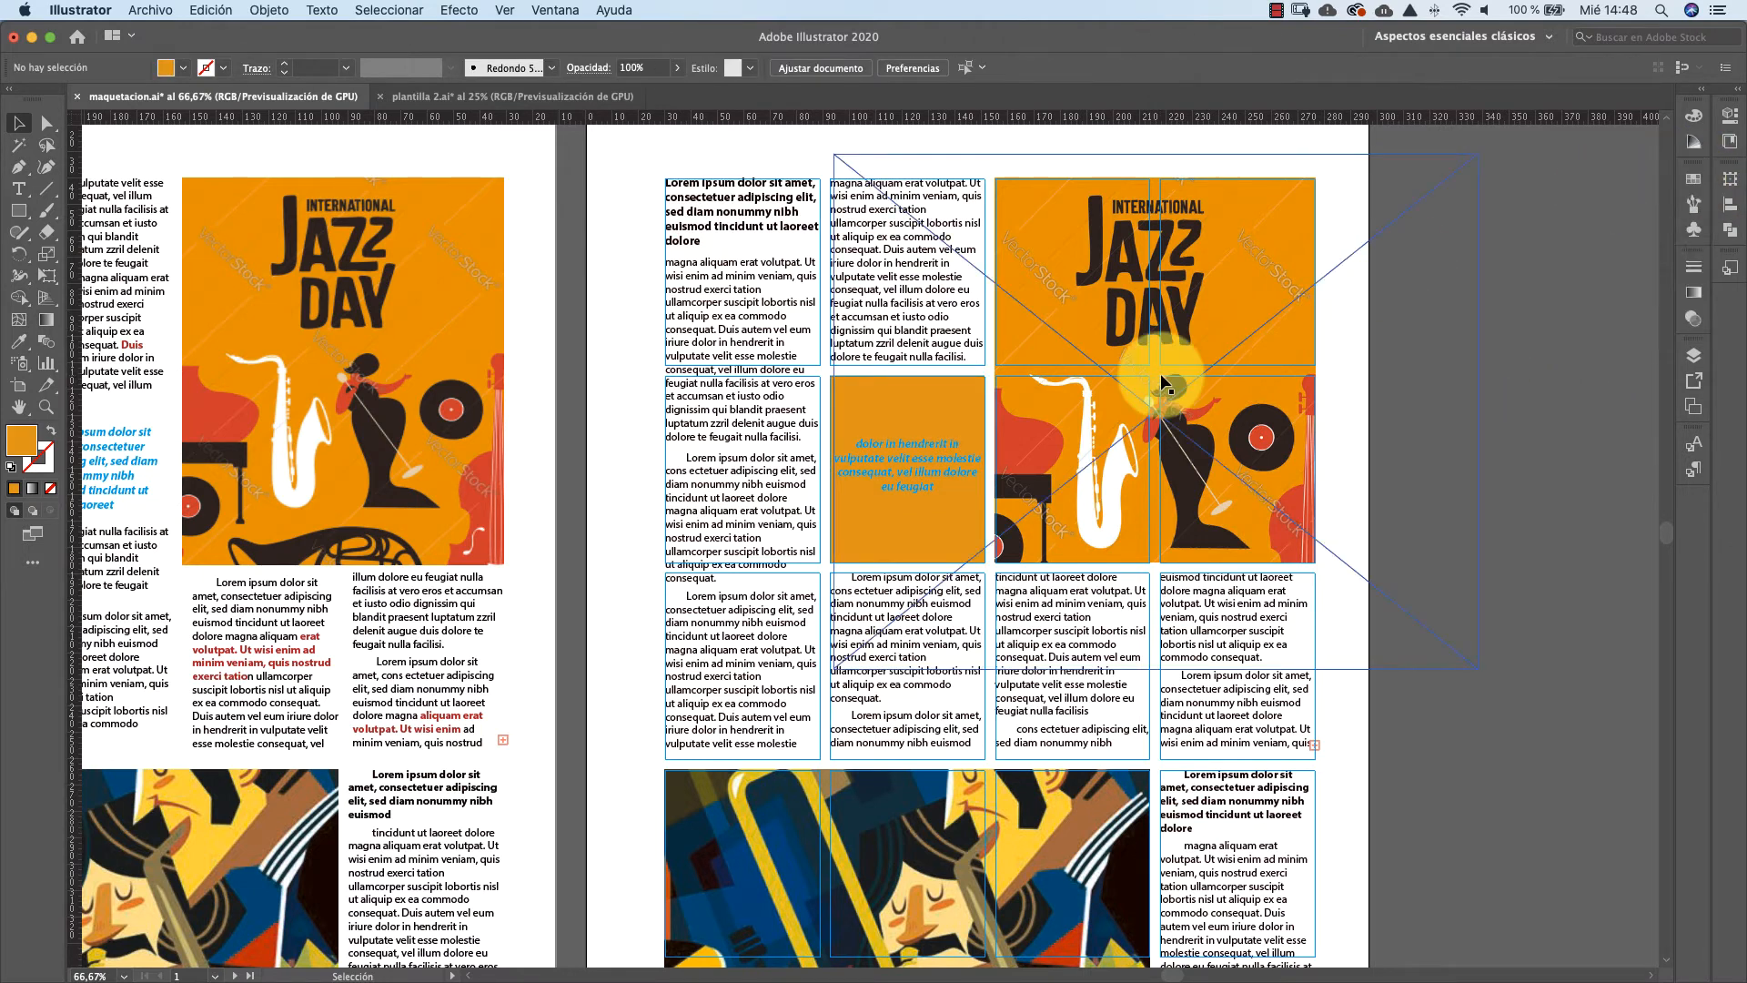
Delete the orange rectangle behind the blue quote
{"action": "left_click", "coordinate": [946, 398]}
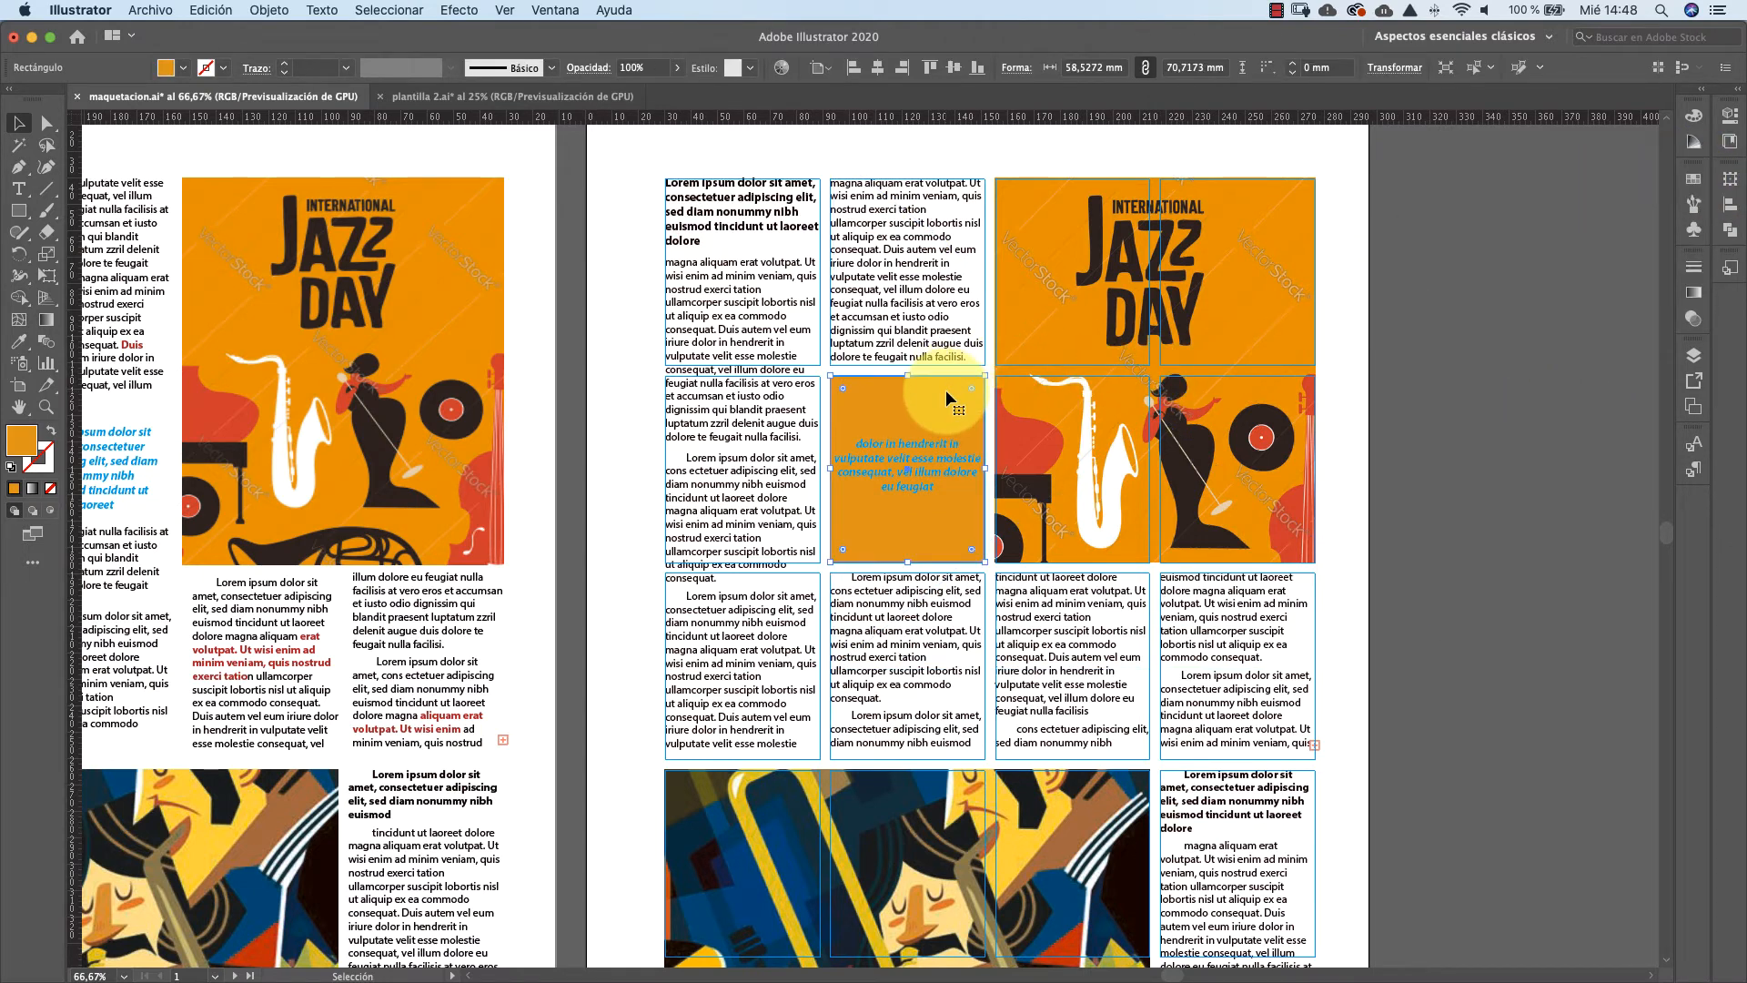
{"action": "key", "text": "Delete"}
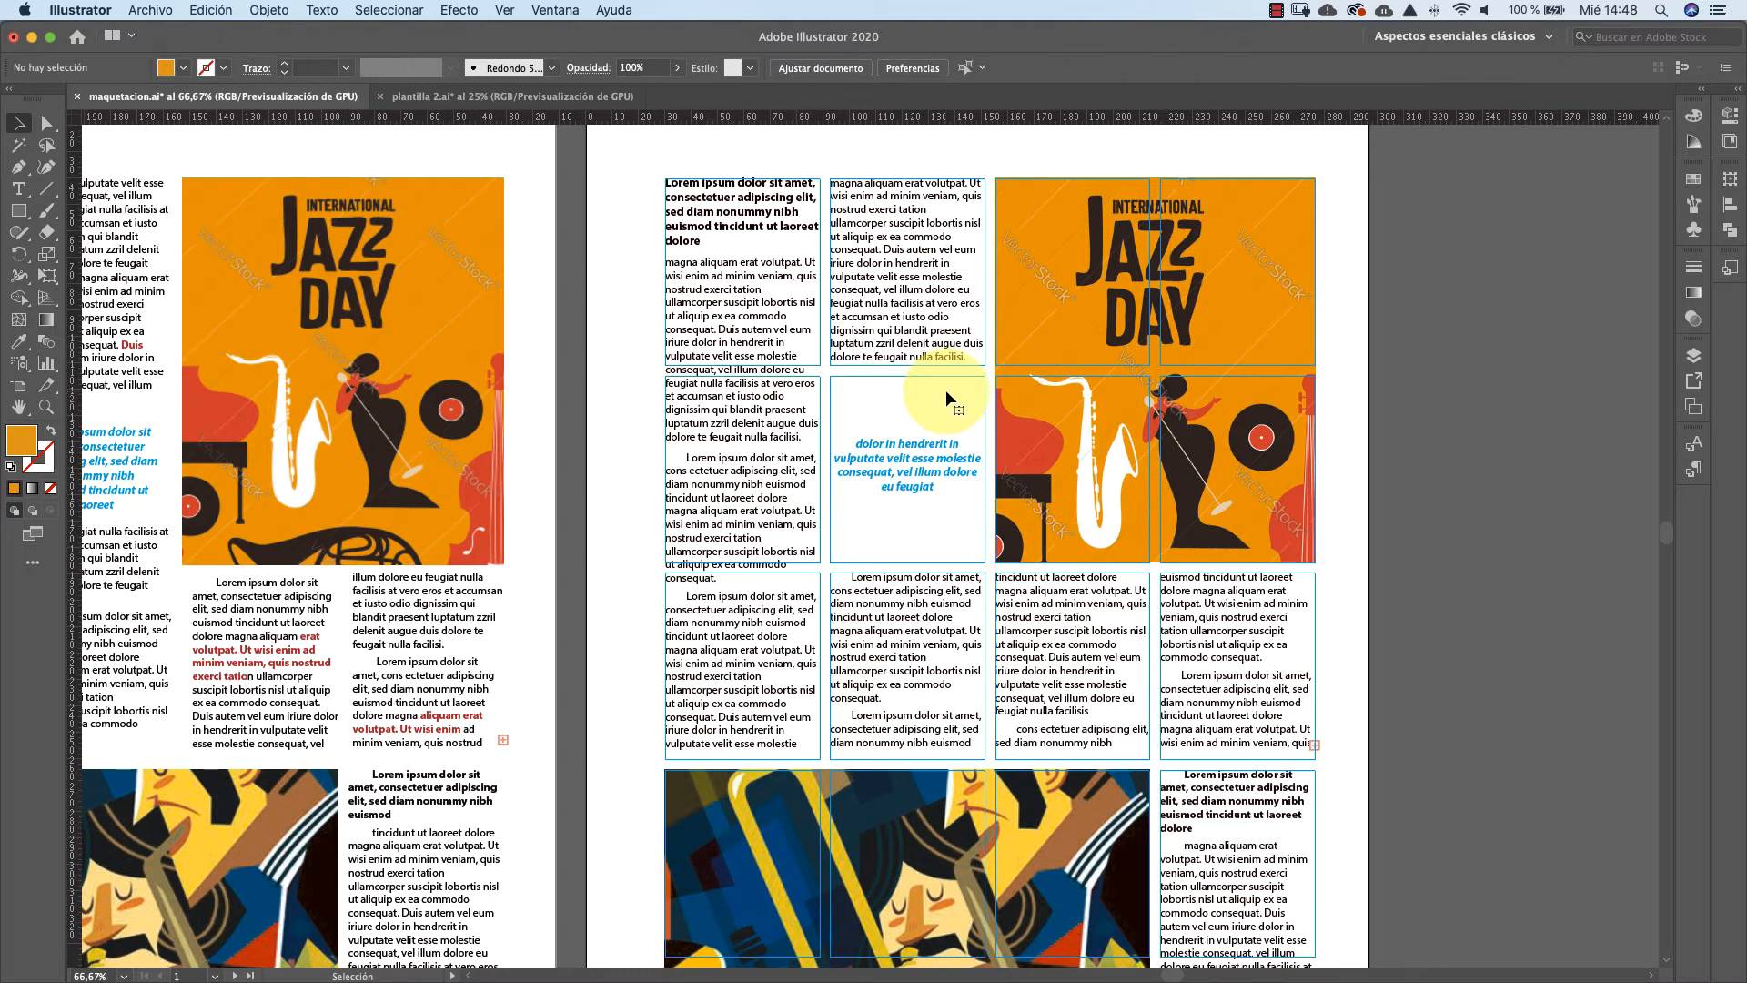
Set the blue quote's left paragraph indent to 10 pt
{"action": "left_click", "coordinate": [923, 466]}
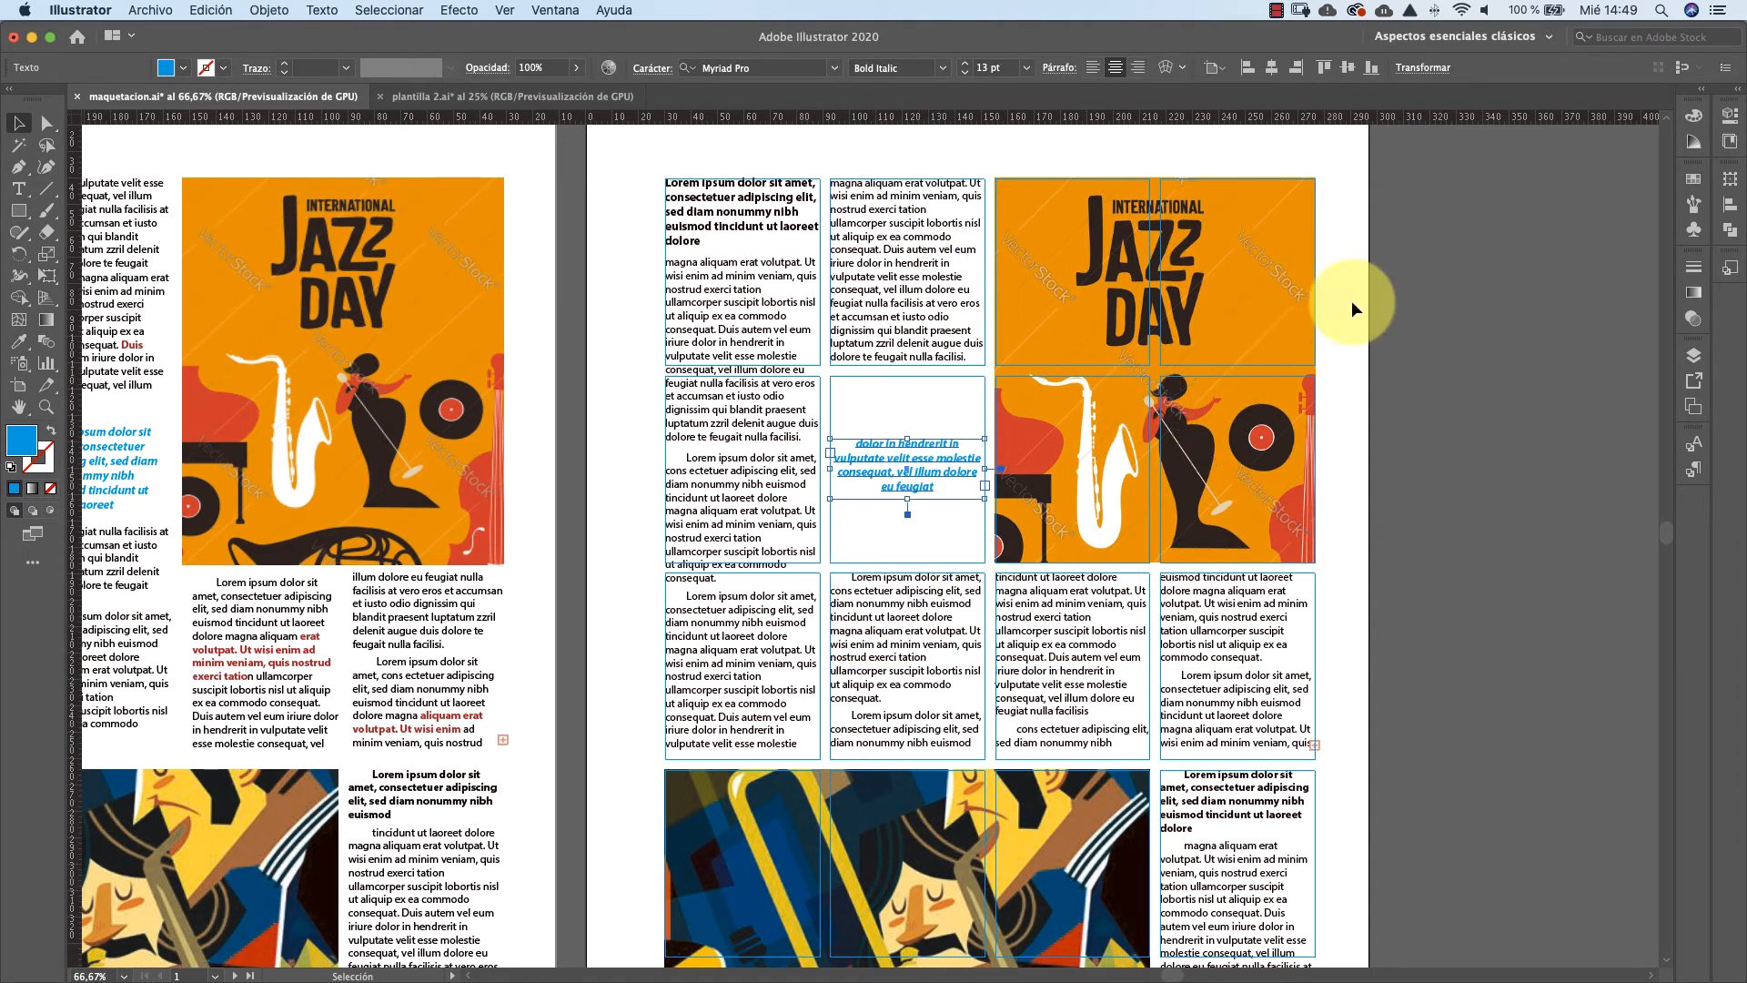
{"action": "left_click", "coordinate": [1730, 114]}
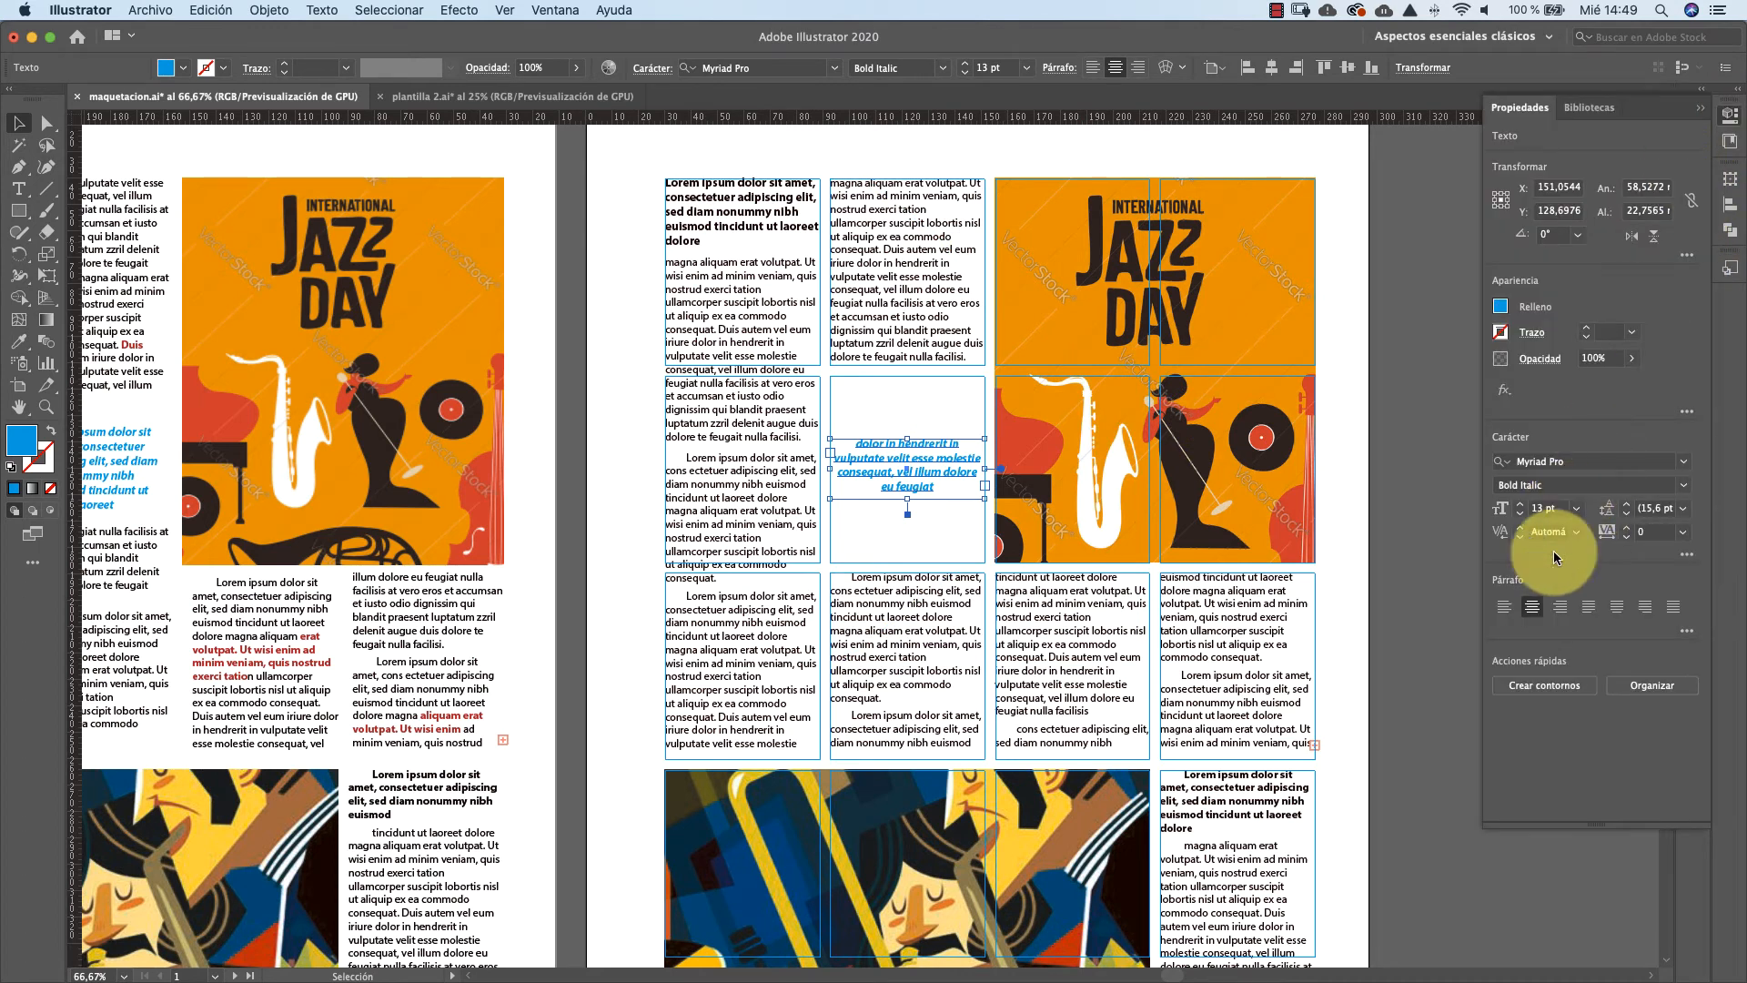
{"action": "left_click", "coordinate": [1686, 632]}
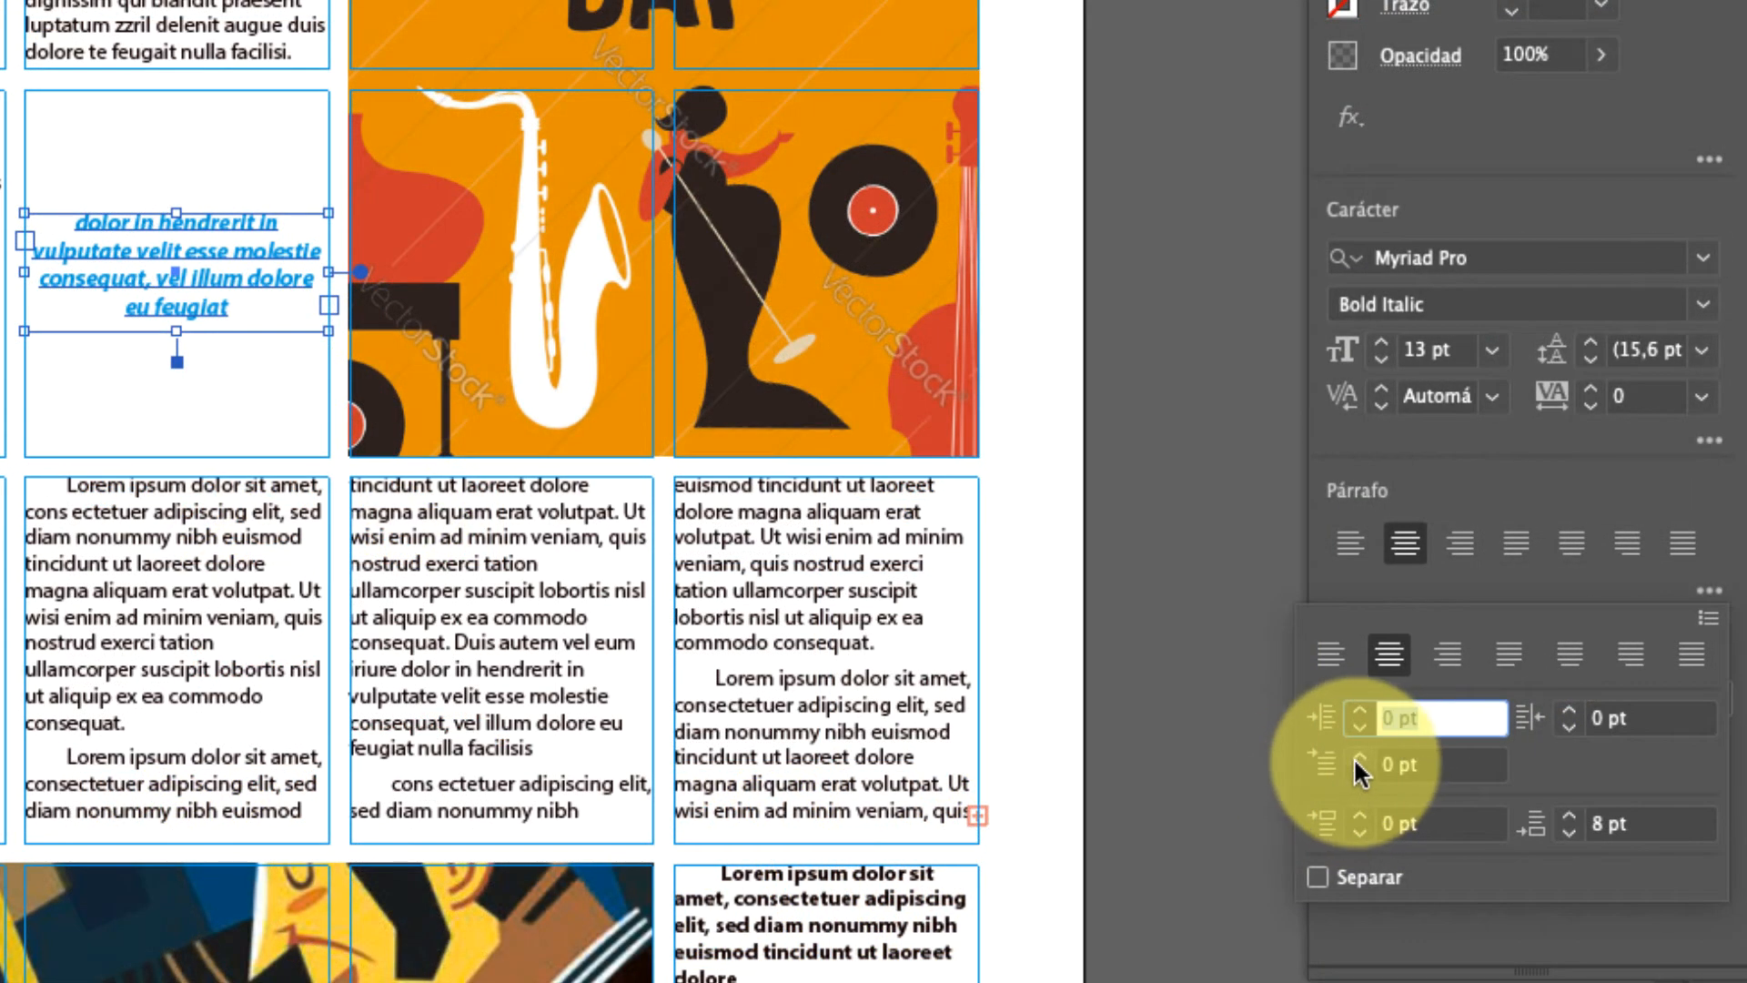
{"action": "left_click", "coordinate": [1359, 710]}
{"action": "left_click", "coordinate": [1358, 710]}
{"action": "left_click", "coordinate": [1359, 711]}
{"action": "left_click", "coordinate": [1358, 710]}
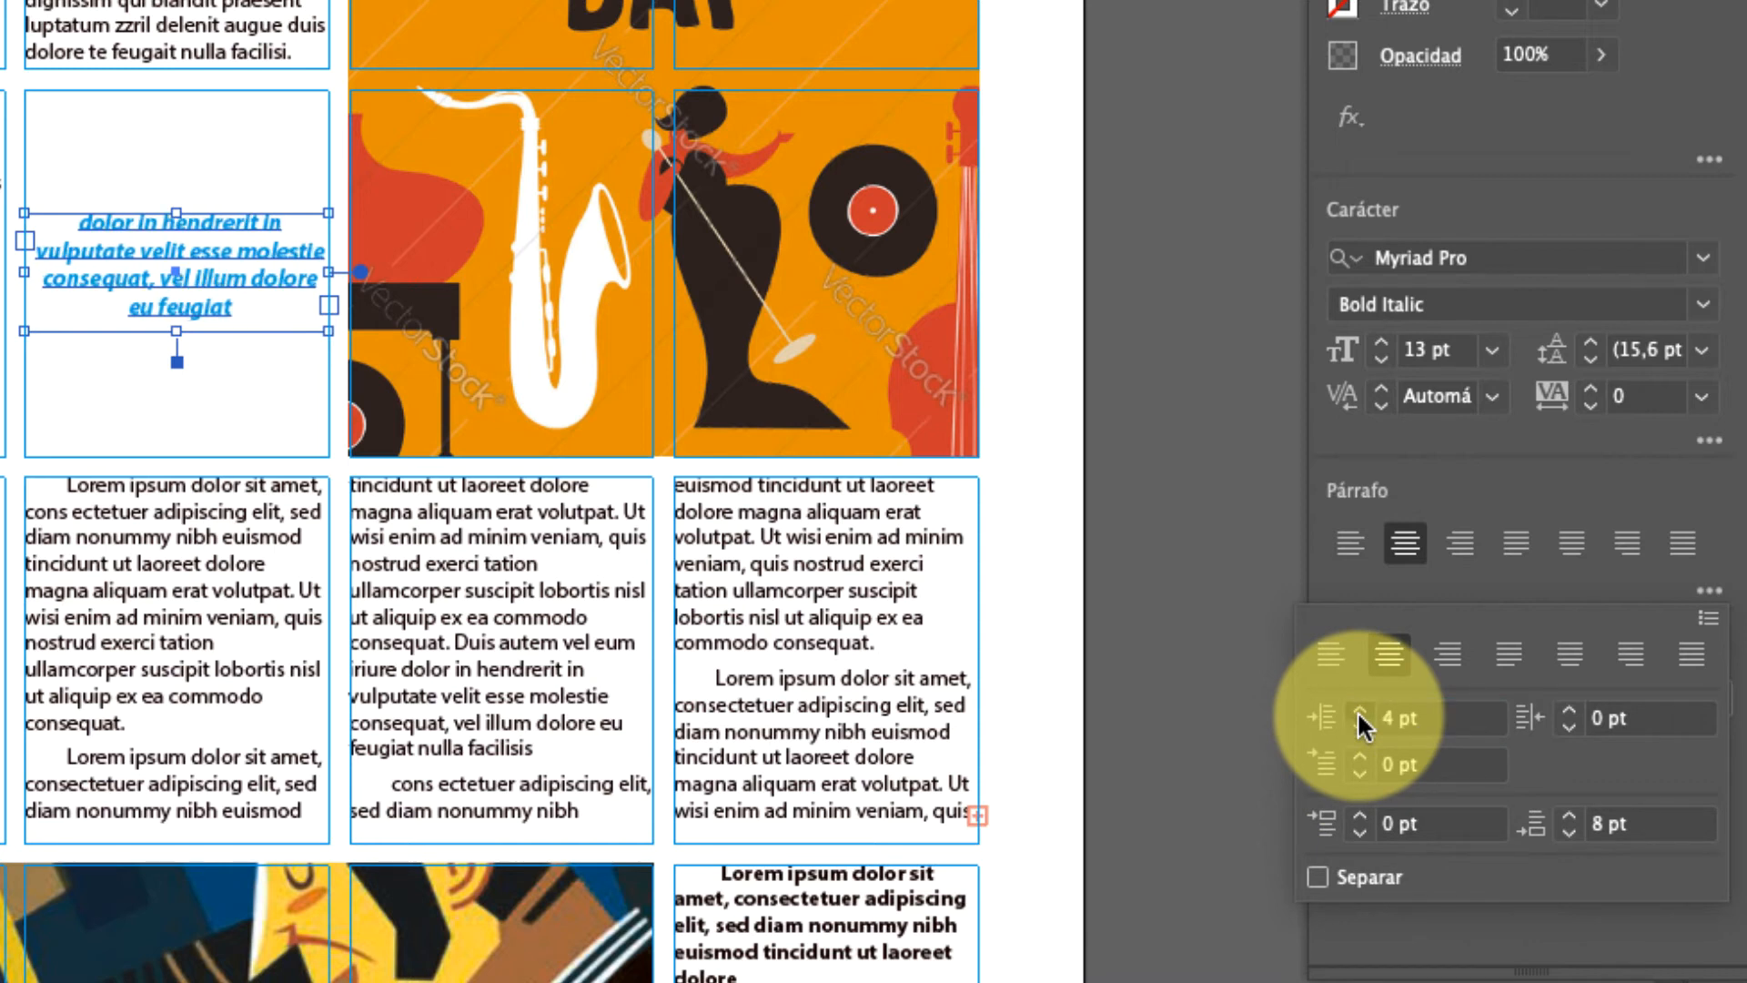
{"action": "left_click", "coordinate": [1359, 710]}
{"action": "left_click", "coordinate": [1359, 711]}
{"action": "left_click", "coordinate": [1358, 711]}
{"action": "left_click", "coordinate": [1359, 711]}
{"action": "left_click", "coordinate": [1358, 710]}
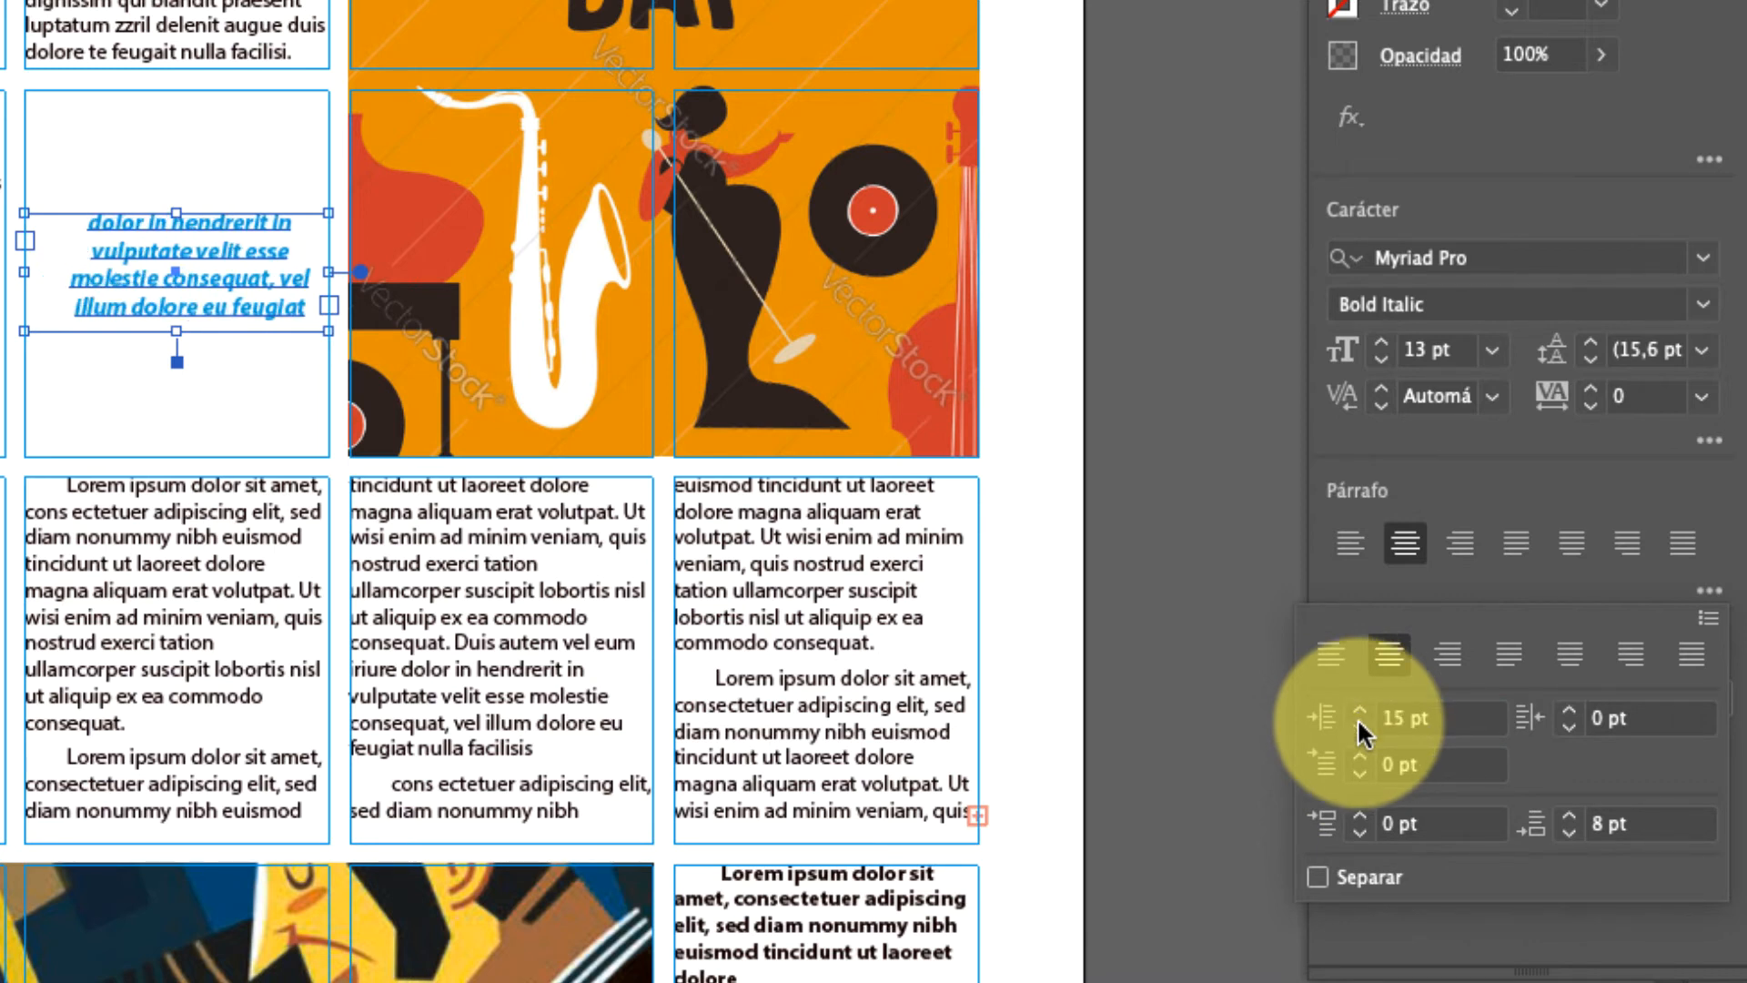
{"action": "left_click", "coordinate": [1356, 727]}
{"action": "left_click", "coordinate": [1356, 728]}
{"action": "left_click", "coordinate": [1356, 728]}
{"action": "left_click", "coordinate": [1356, 728]}
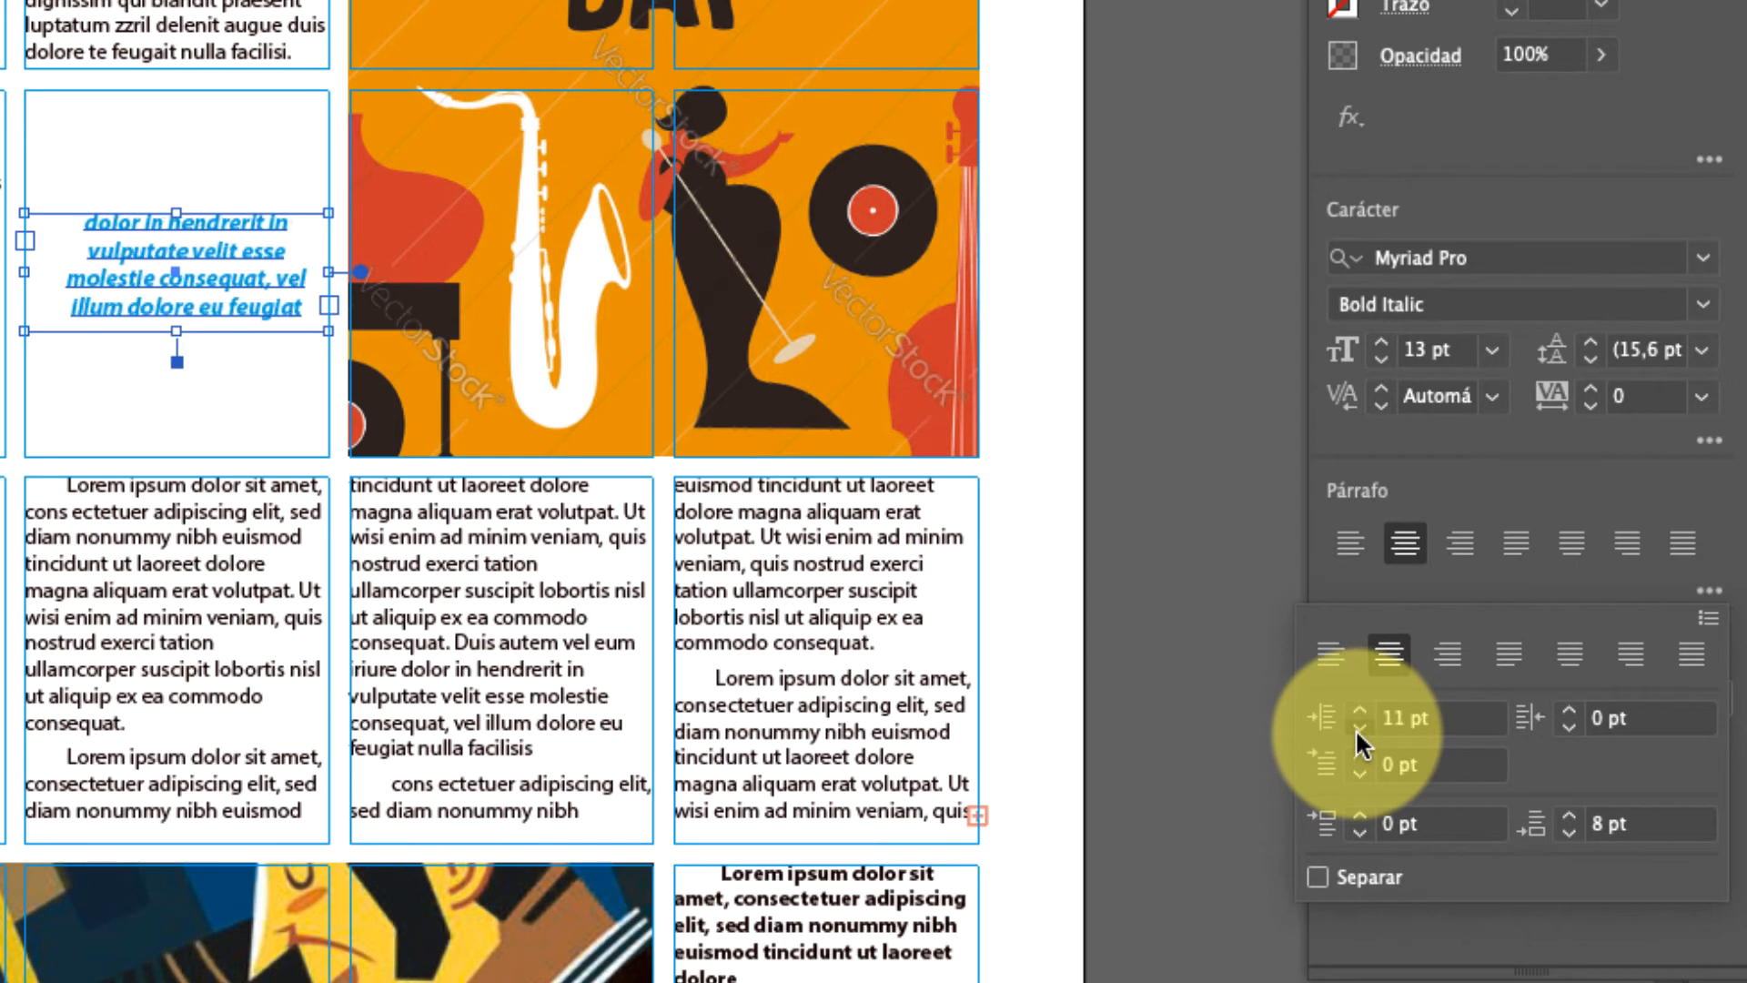
{"action": "left_click", "coordinate": [1356, 728]}
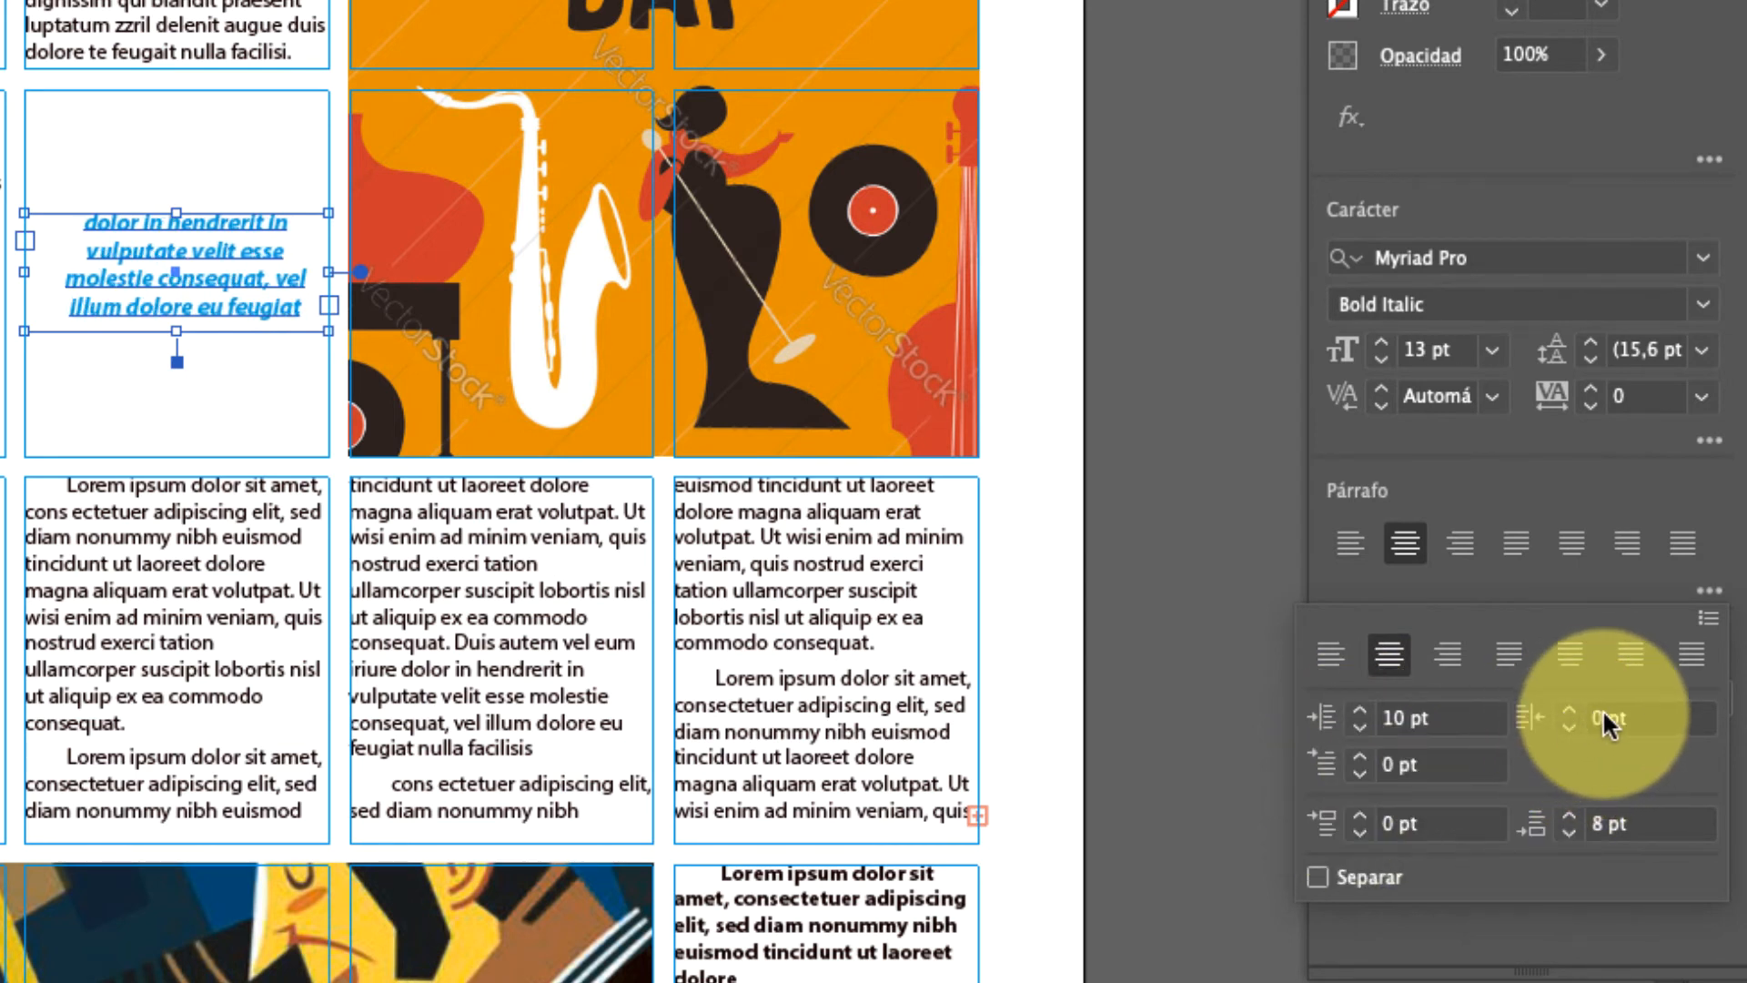
Set the blue quote's right paragraph indent to 8 pt
{"action": "left_click", "coordinate": [1629, 720]}
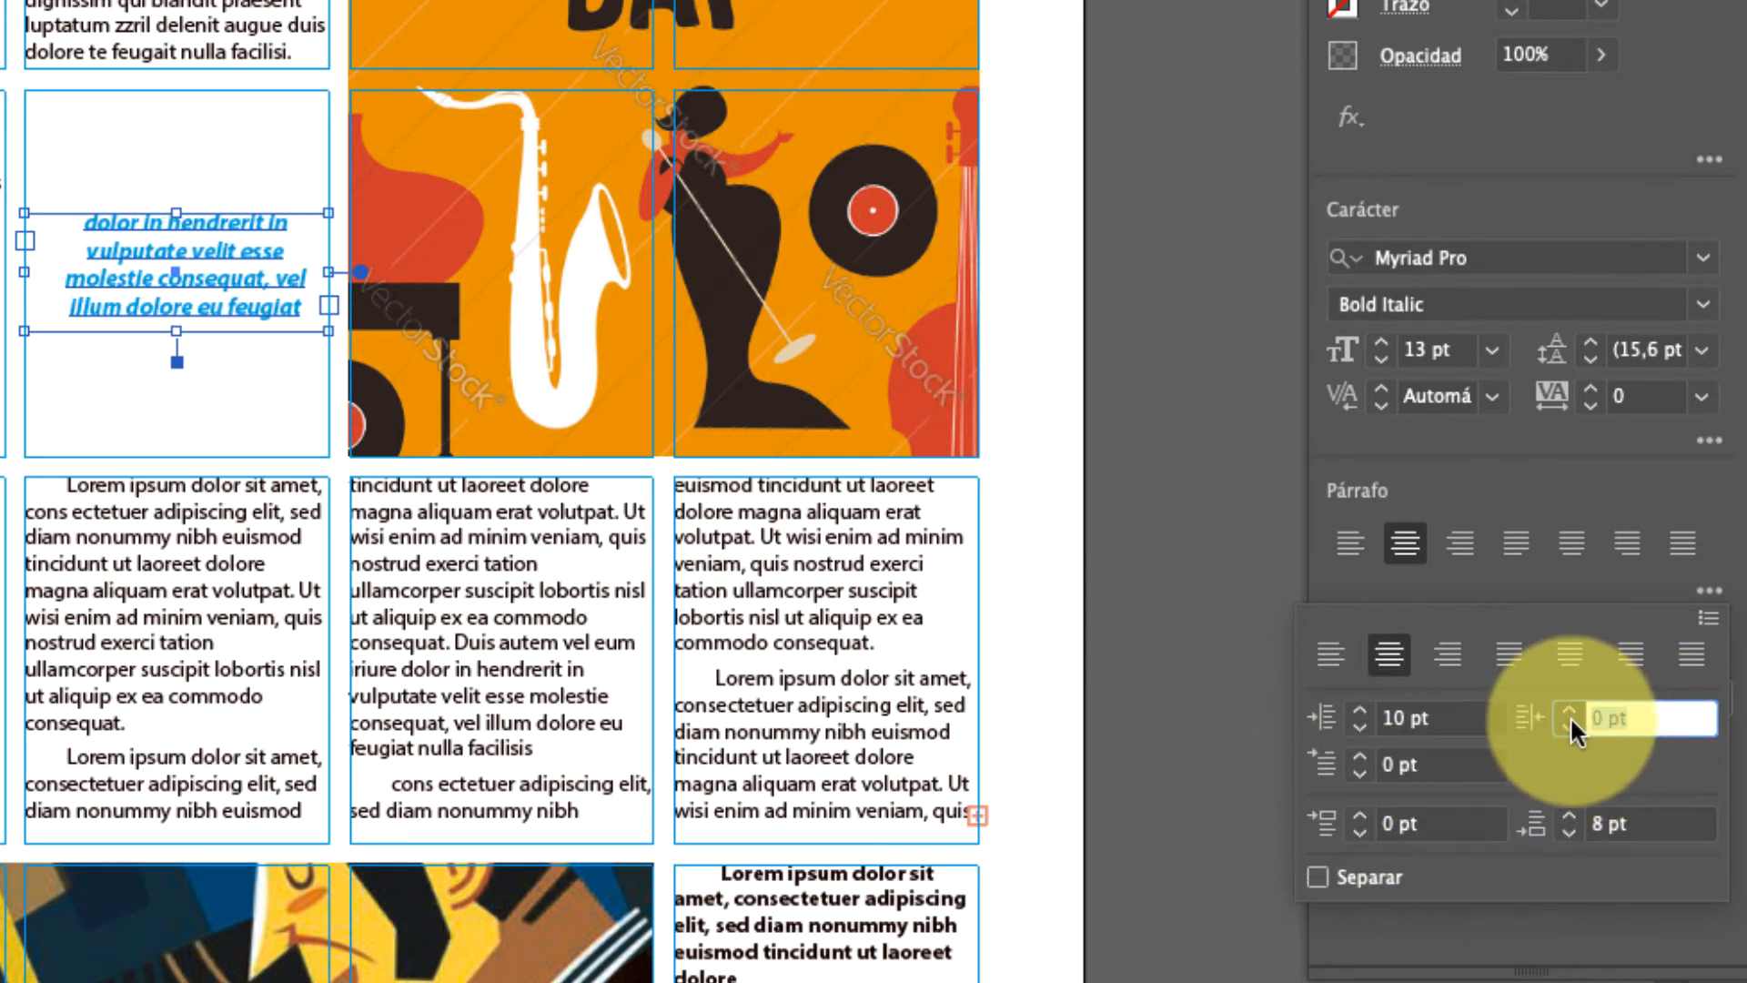
{"action": "type", "text": "8"}
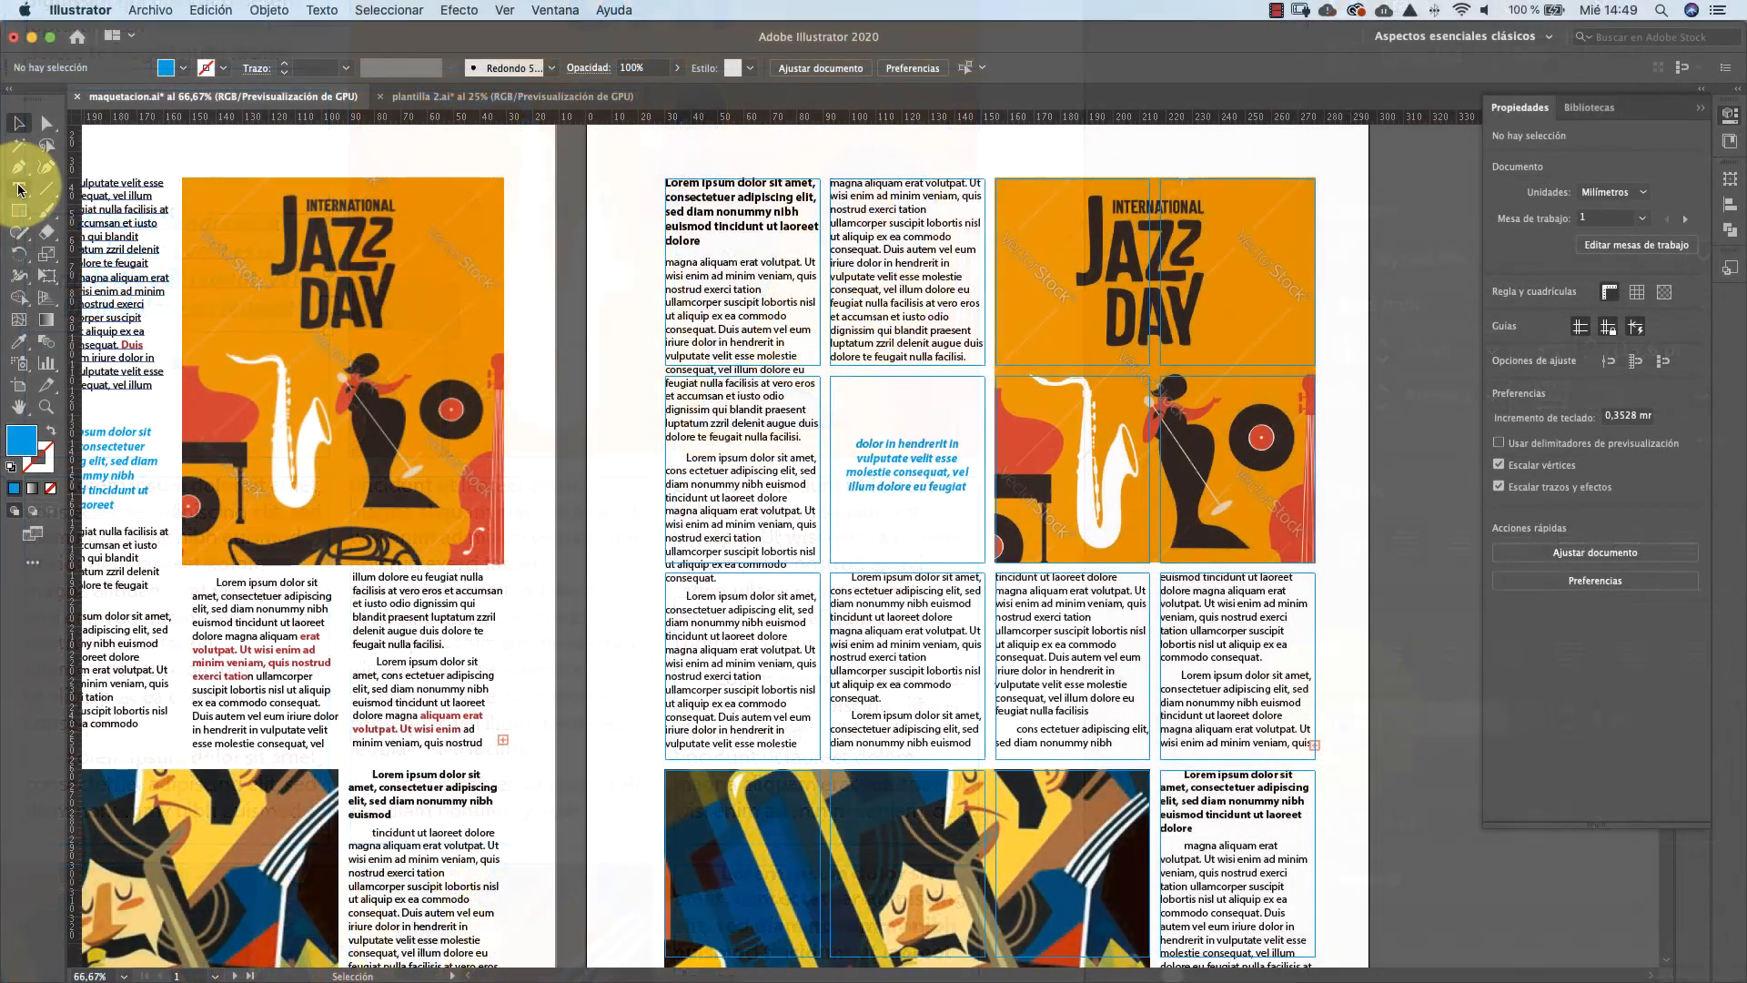
Colour the first-column phrase "zzril delenit augue duis dolore te feugait nulla facilisi." red and set its font style to Bold
{"action": "left_click", "coordinate": [19, 191]}
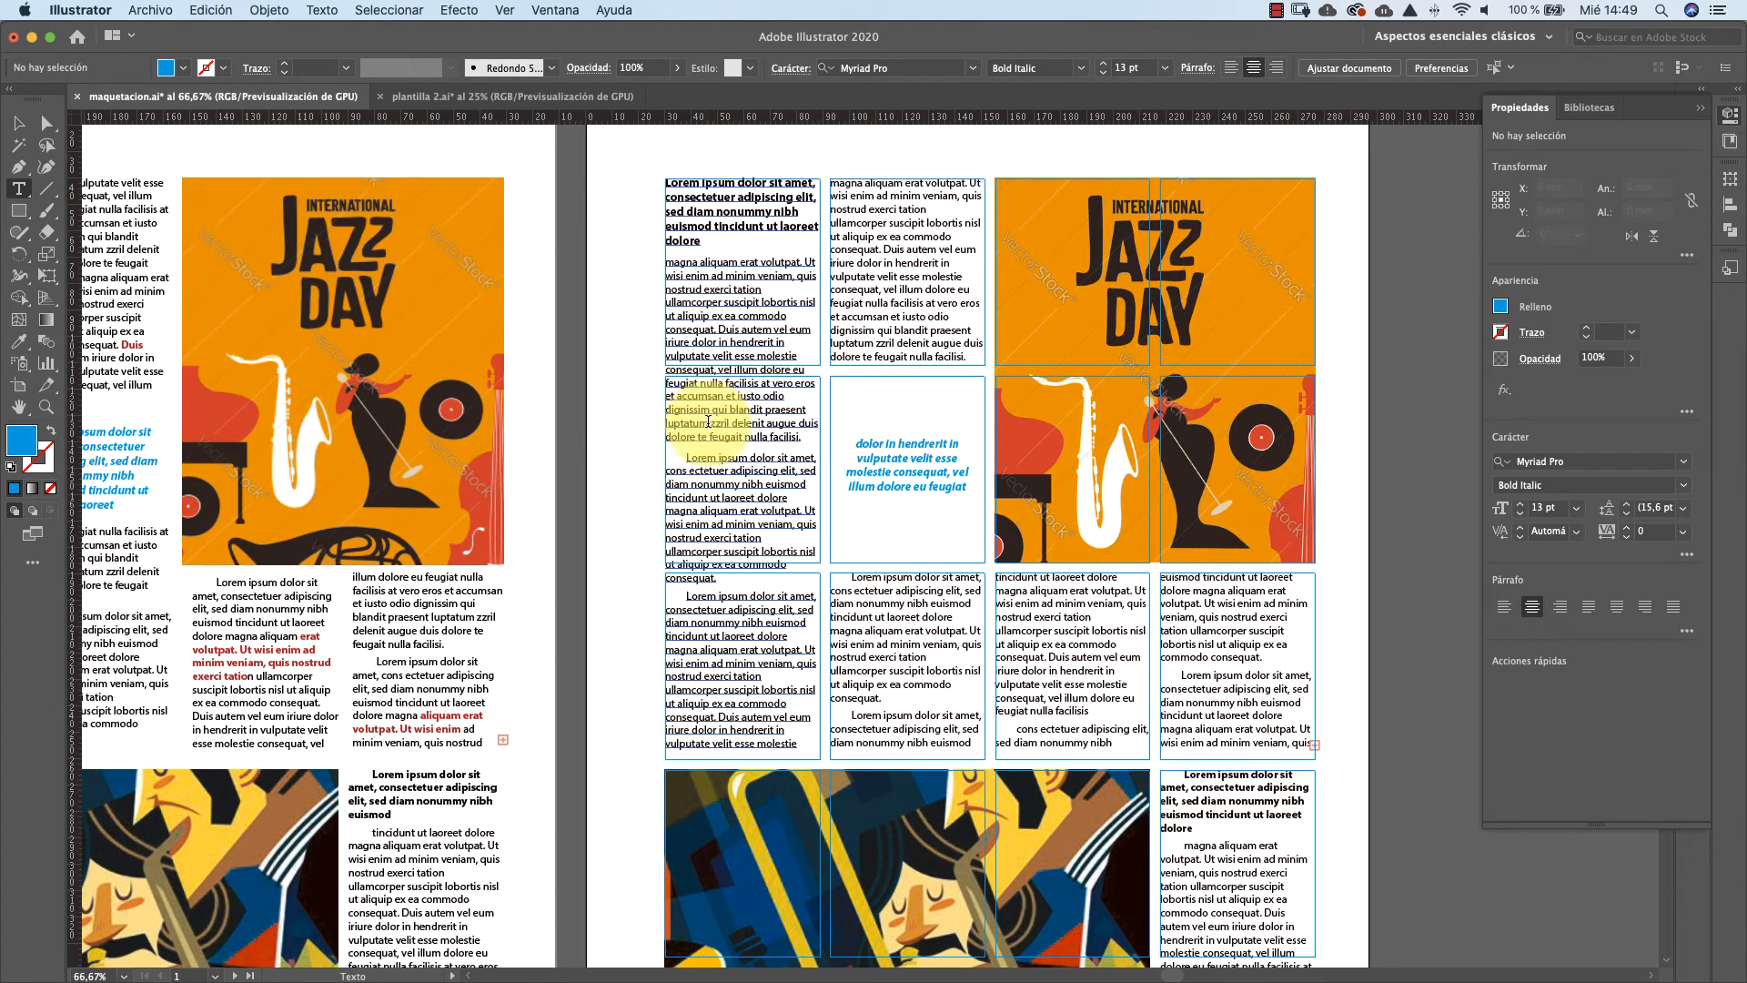
{"action": "left_click_drag", "start_coordinate": [708, 423], "coordinate": [801, 438]}
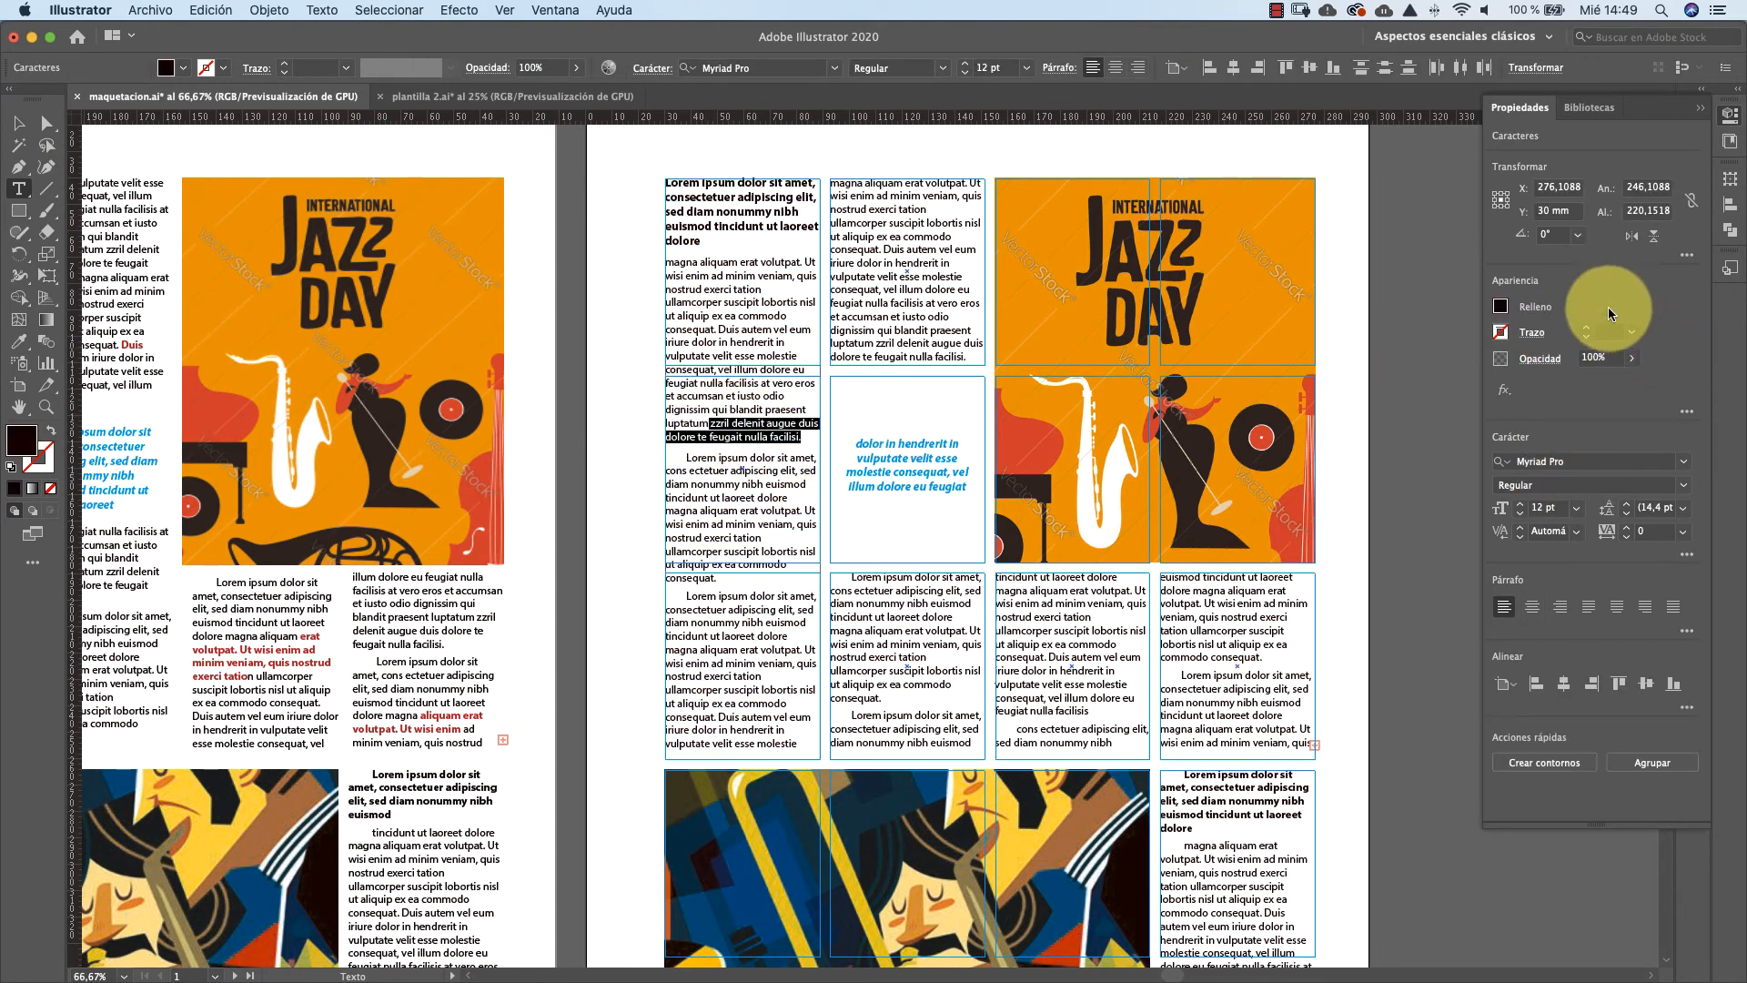
{"action": "left_click", "coordinate": [1502, 313]}
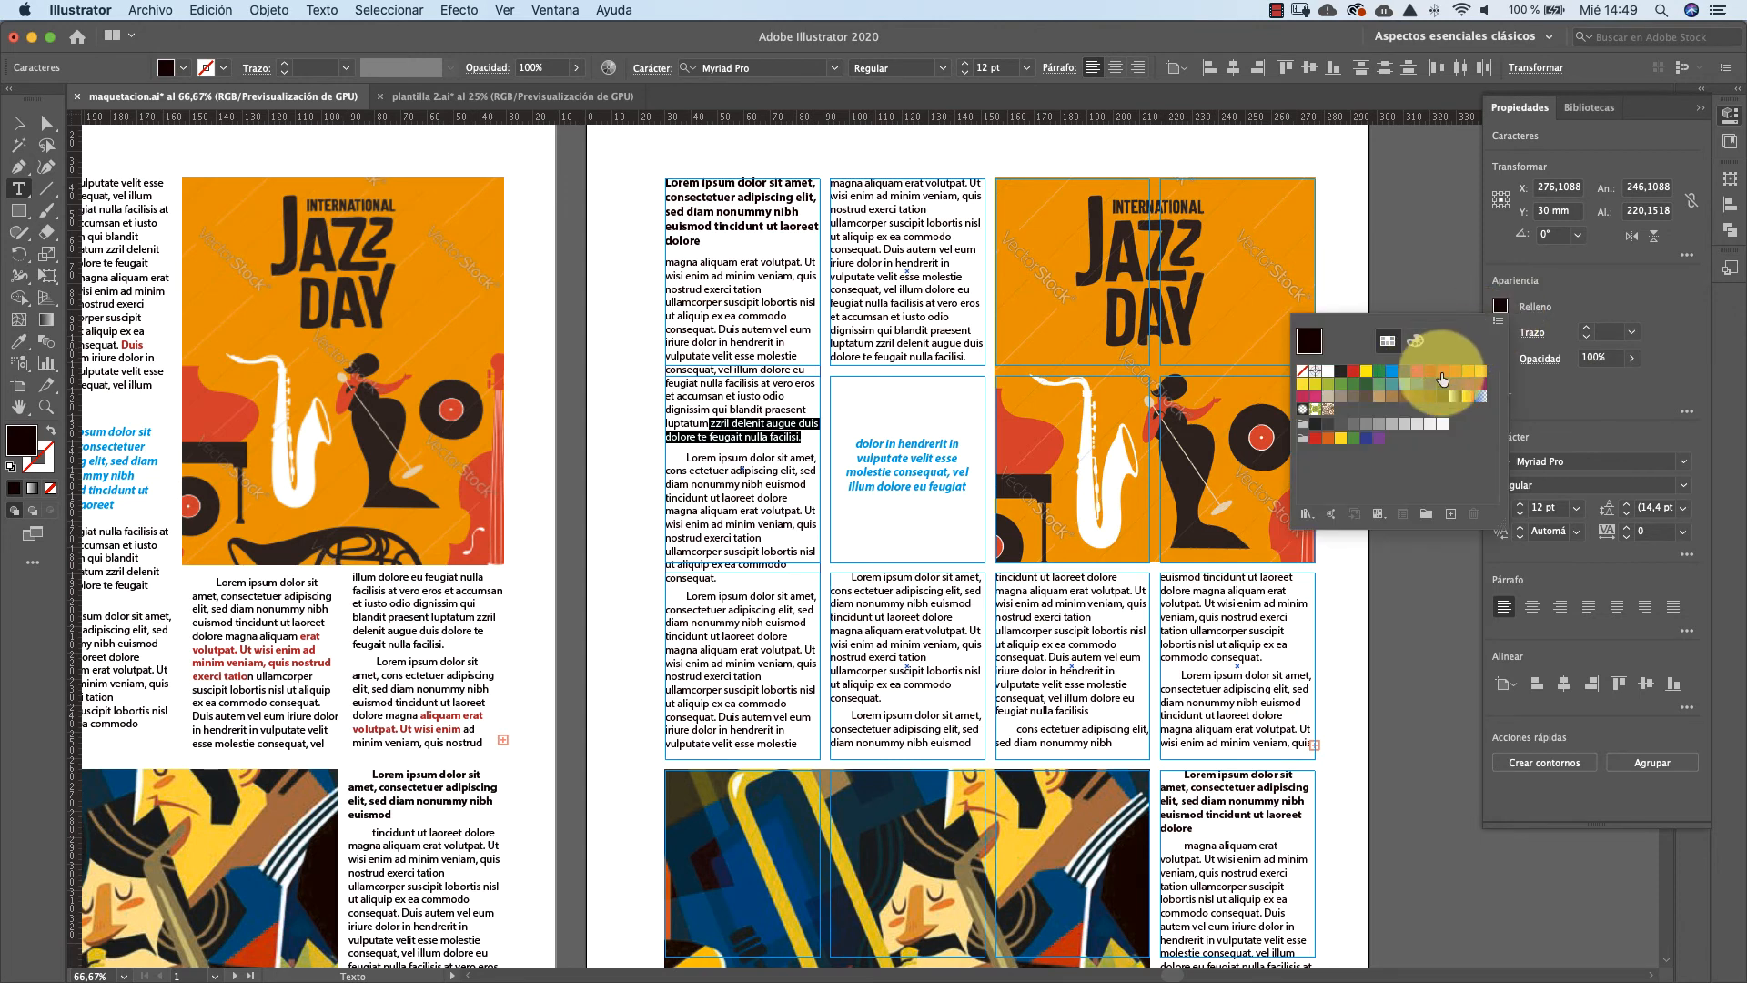
{"action": "left_click", "coordinate": [1430, 371]}
{"action": "left_click", "coordinate": [1560, 391]}
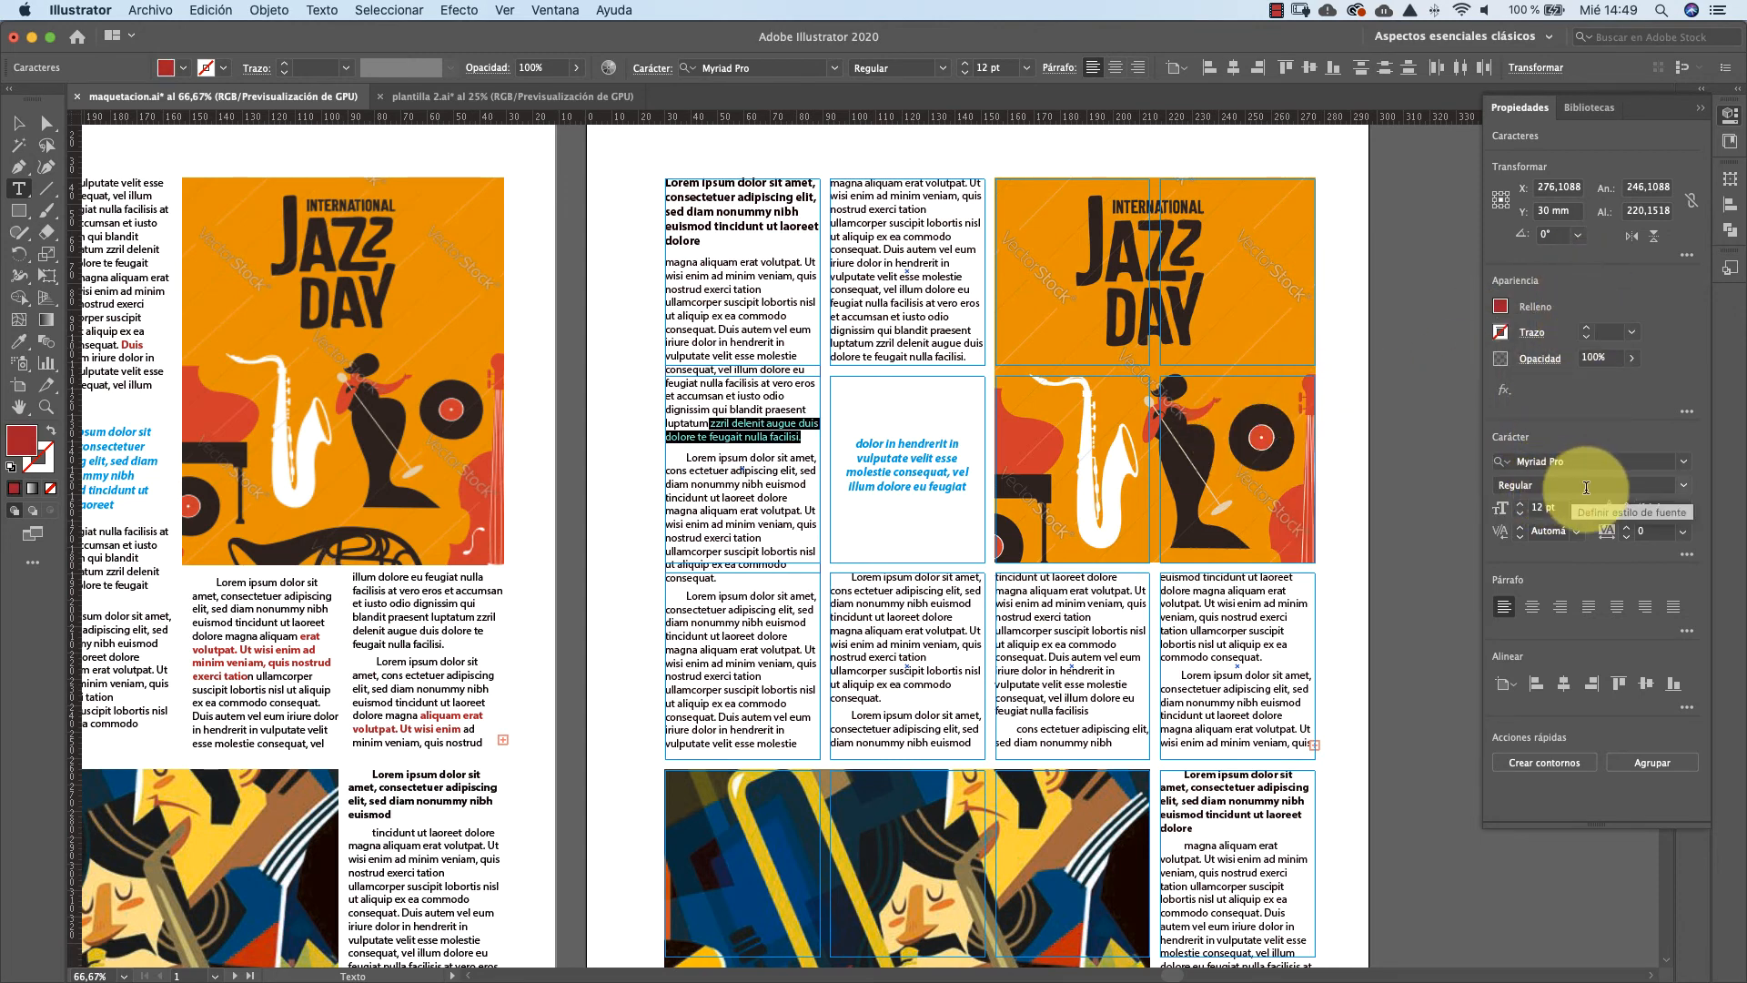
{"action": "left_click", "coordinate": [1684, 484]}
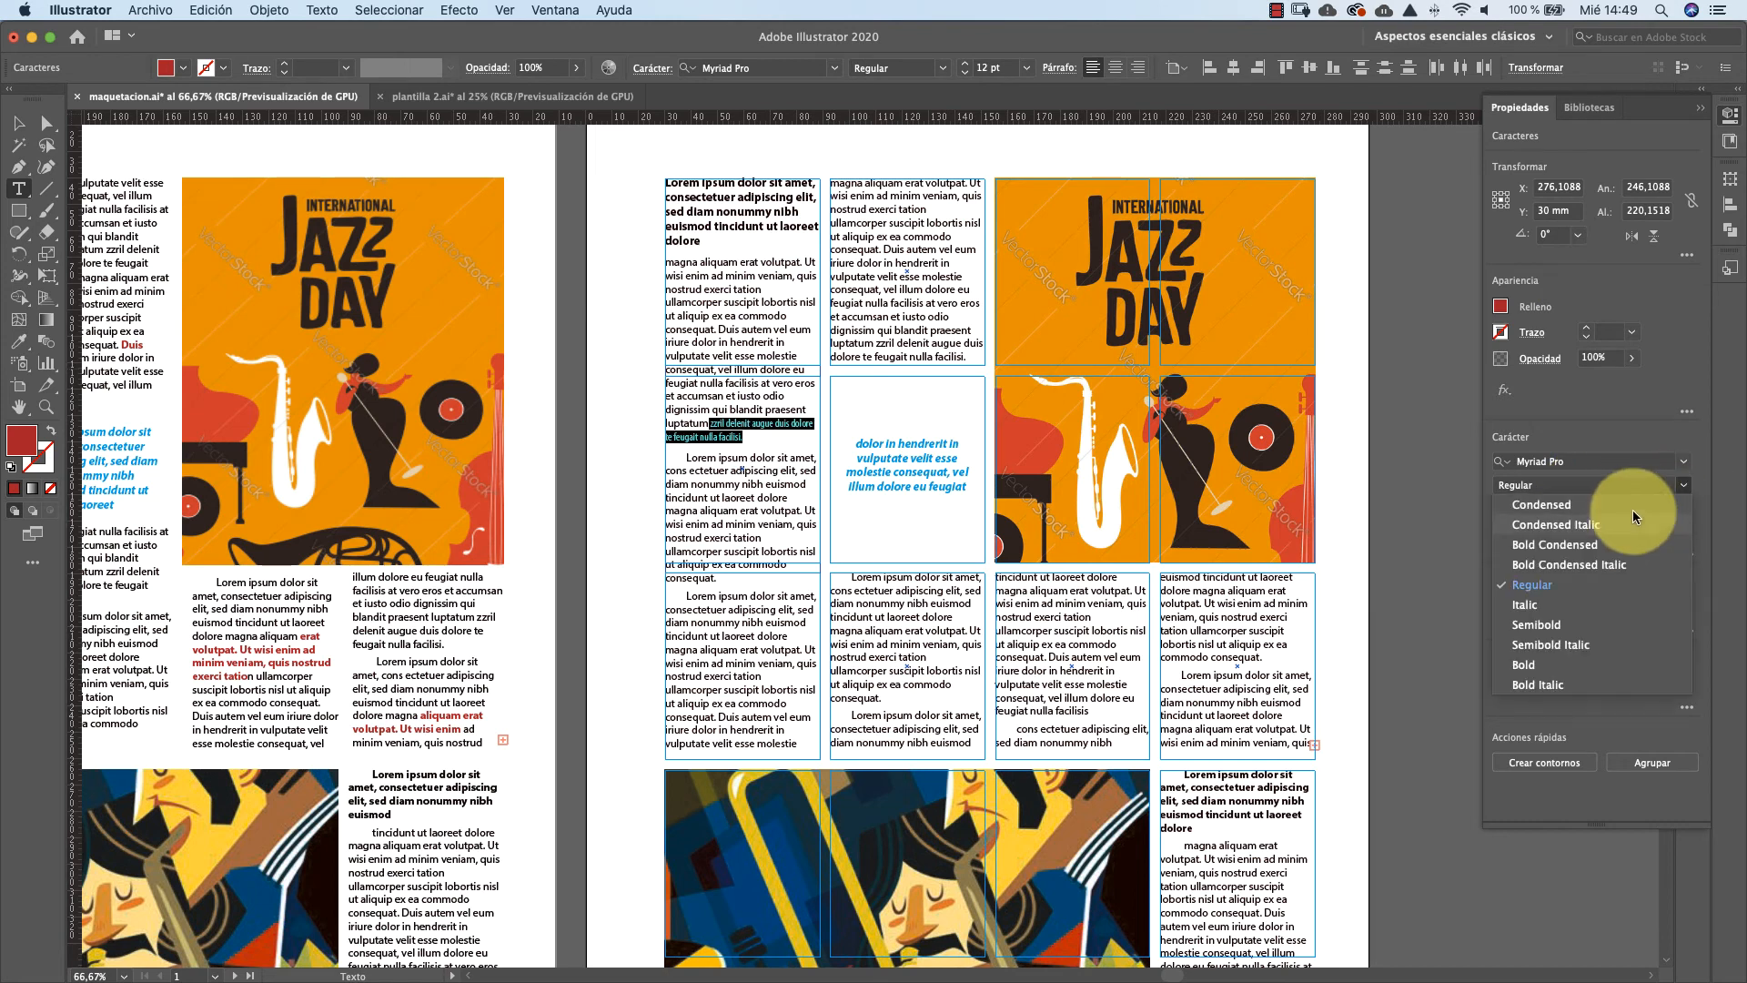
{"action": "left_click", "coordinate": [1541, 664]}
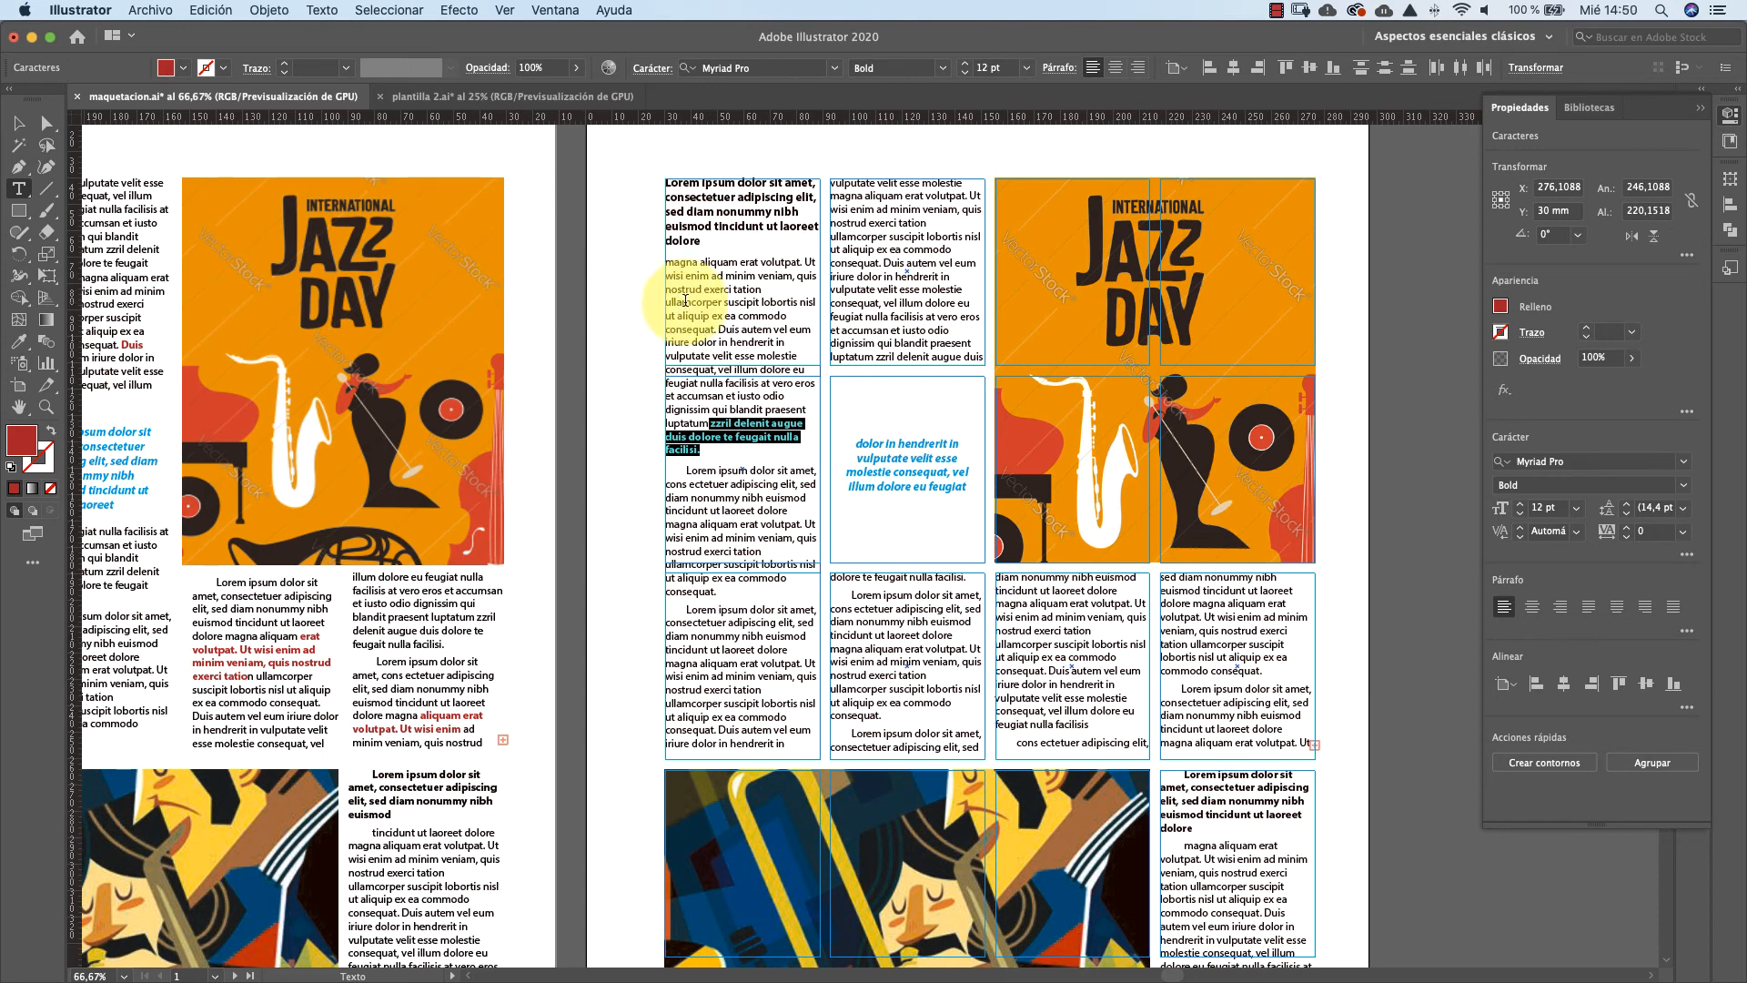
{"action": "left_click", "coordinate": [683, 301]}
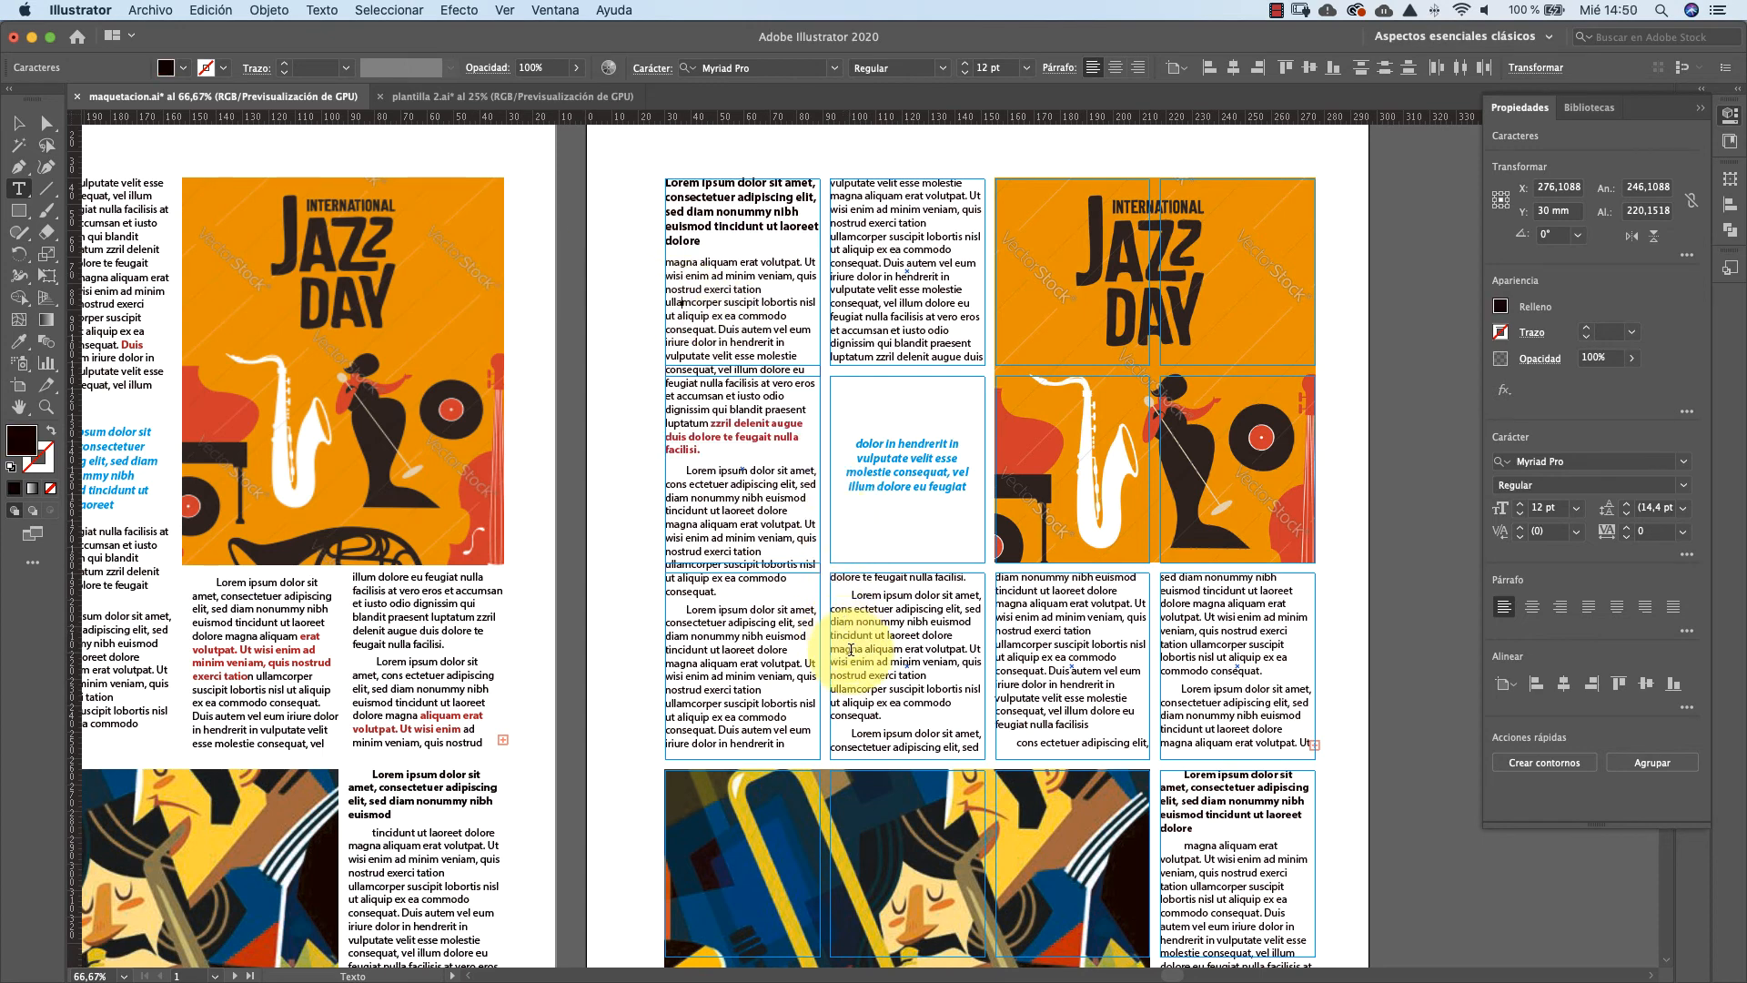
Copy the sample page's bold red text style with the Eyedropper onto the "aliquam erat volutpat… nostrud exerci tation" passage below the quote, then deselect
{"action": "left_click_drag", "start_coordinate": [850, 648], "coordinate": [926, 675]}
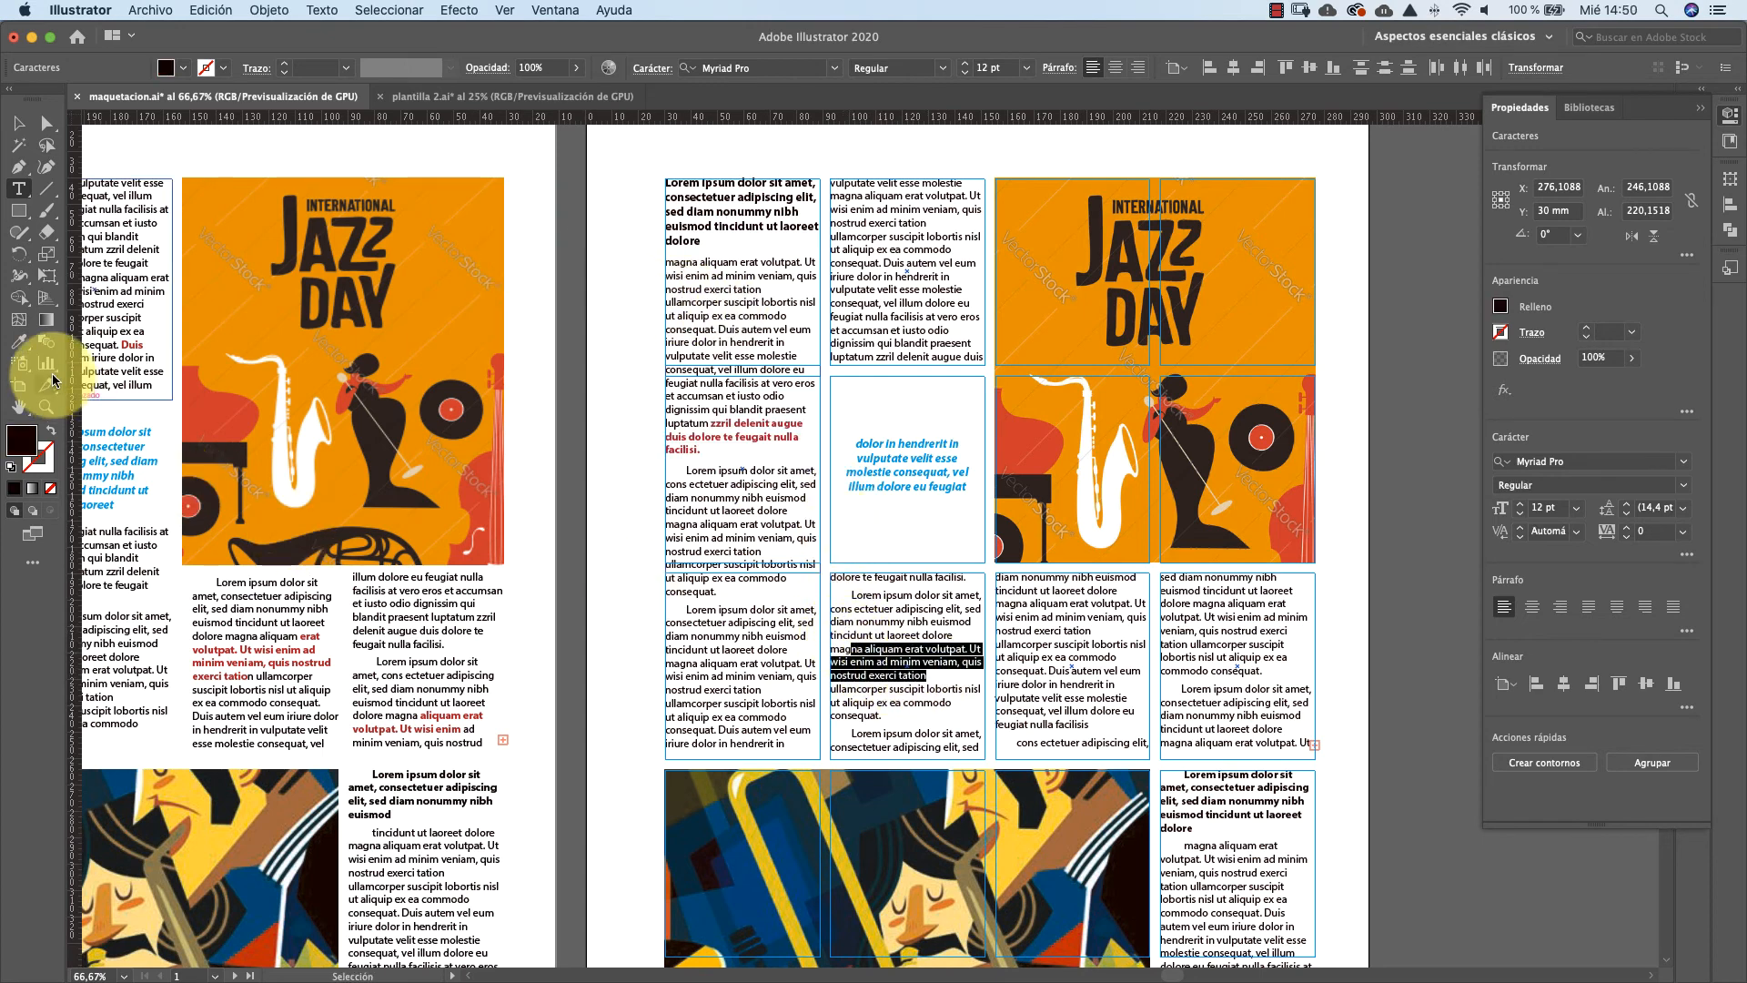
{"action": "left_click", "coordinate": [19, 341]}
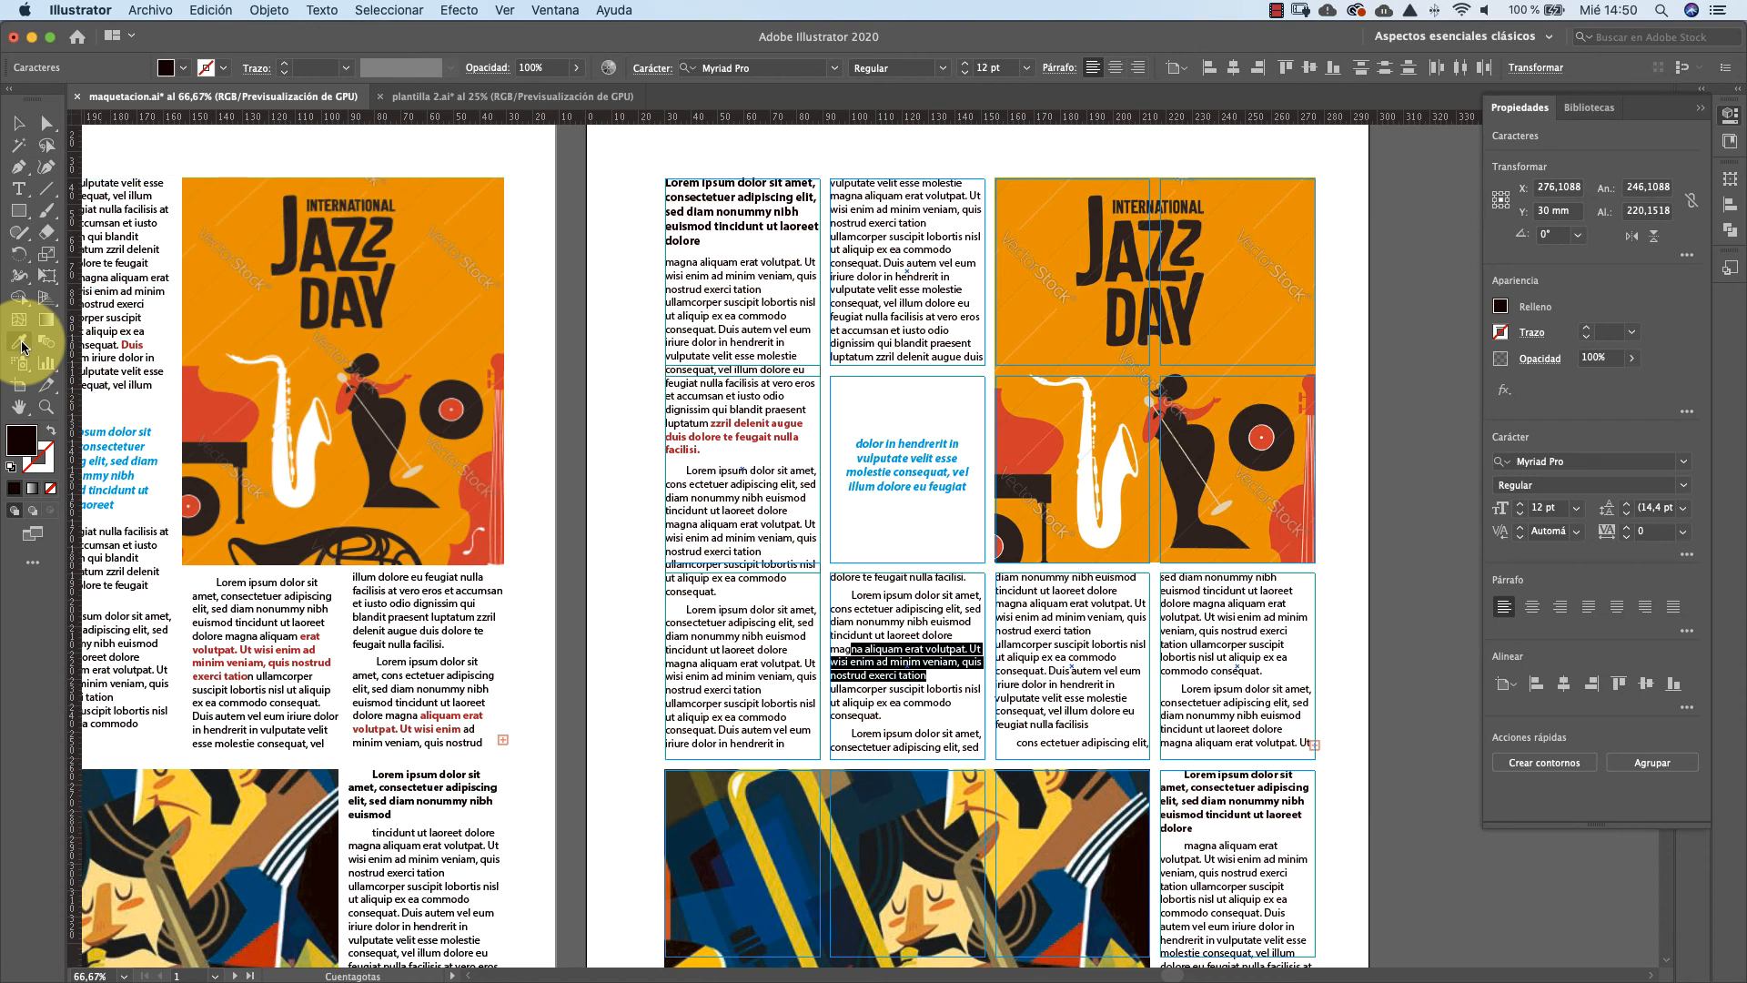
{"action": "left_click", "coordinate": [448, 708]}
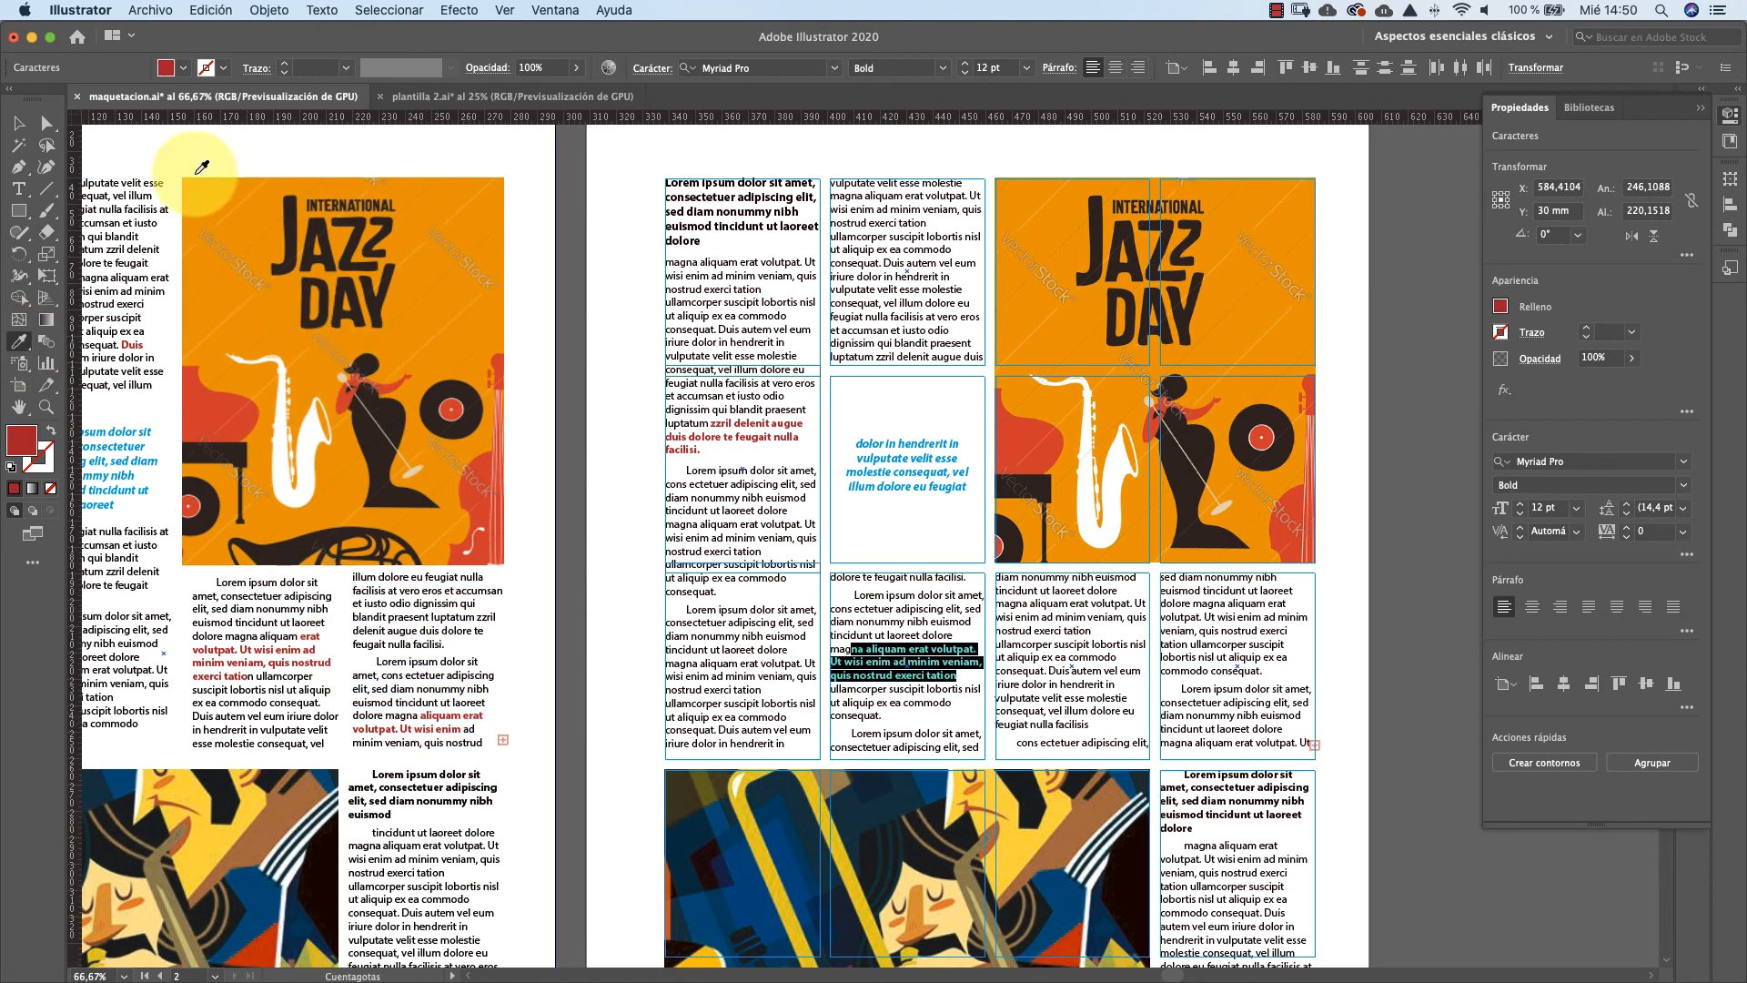
{"action": "left_click", "coordinate": [17, 128]}
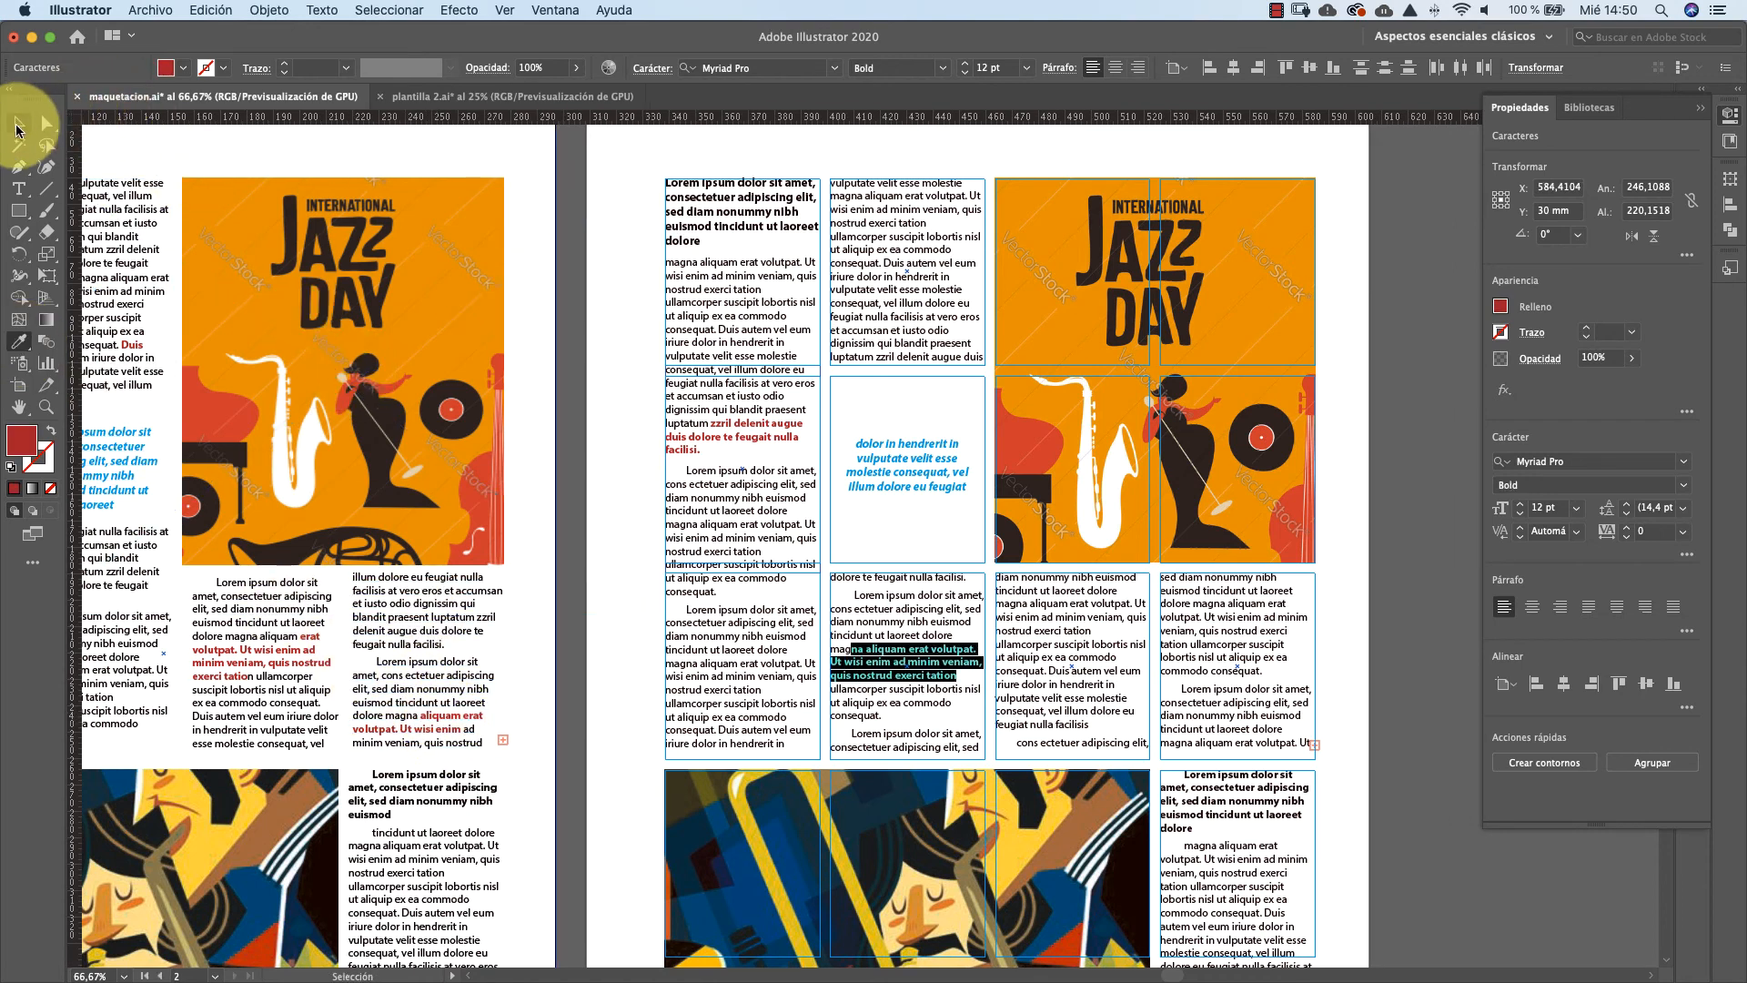
{"action": "left_click", "coordinate": [1398, 416]}
{"action": "key", "text": "super+minus"}
{"action": "key", "text": "super+minus"}
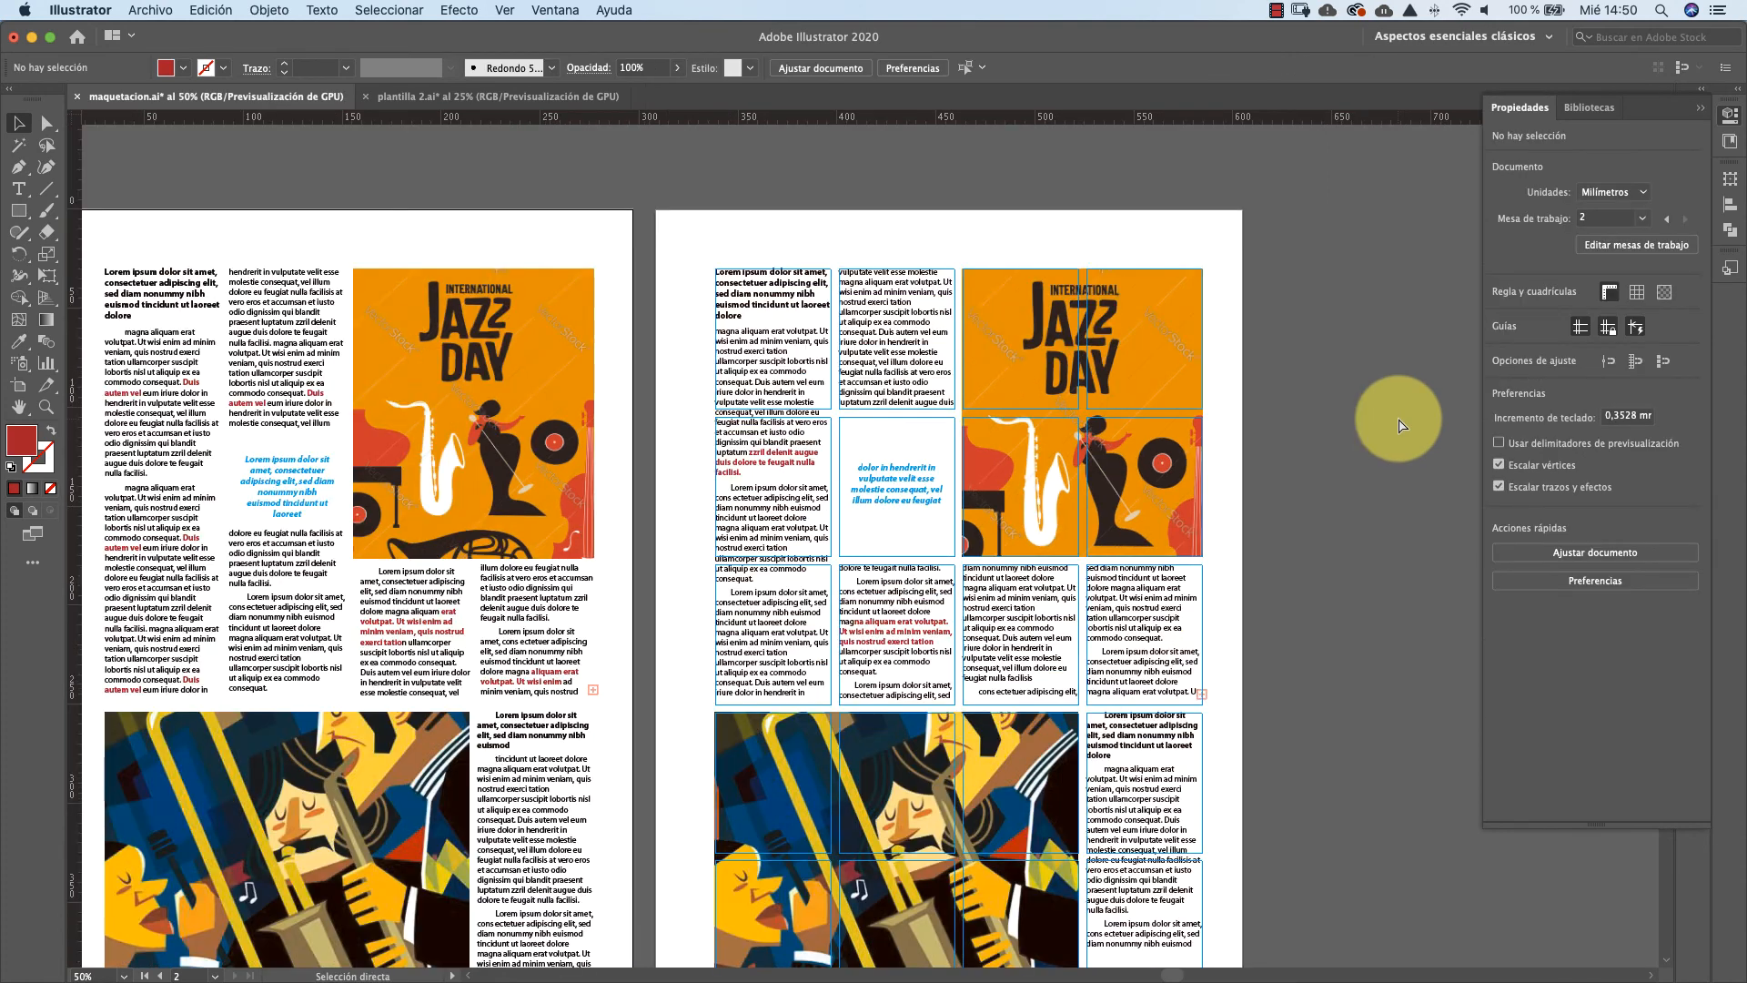
{"action": "scroll", "coordinate": [1170, 406], "scroll_direction": "down", "scroll_amount": 3}
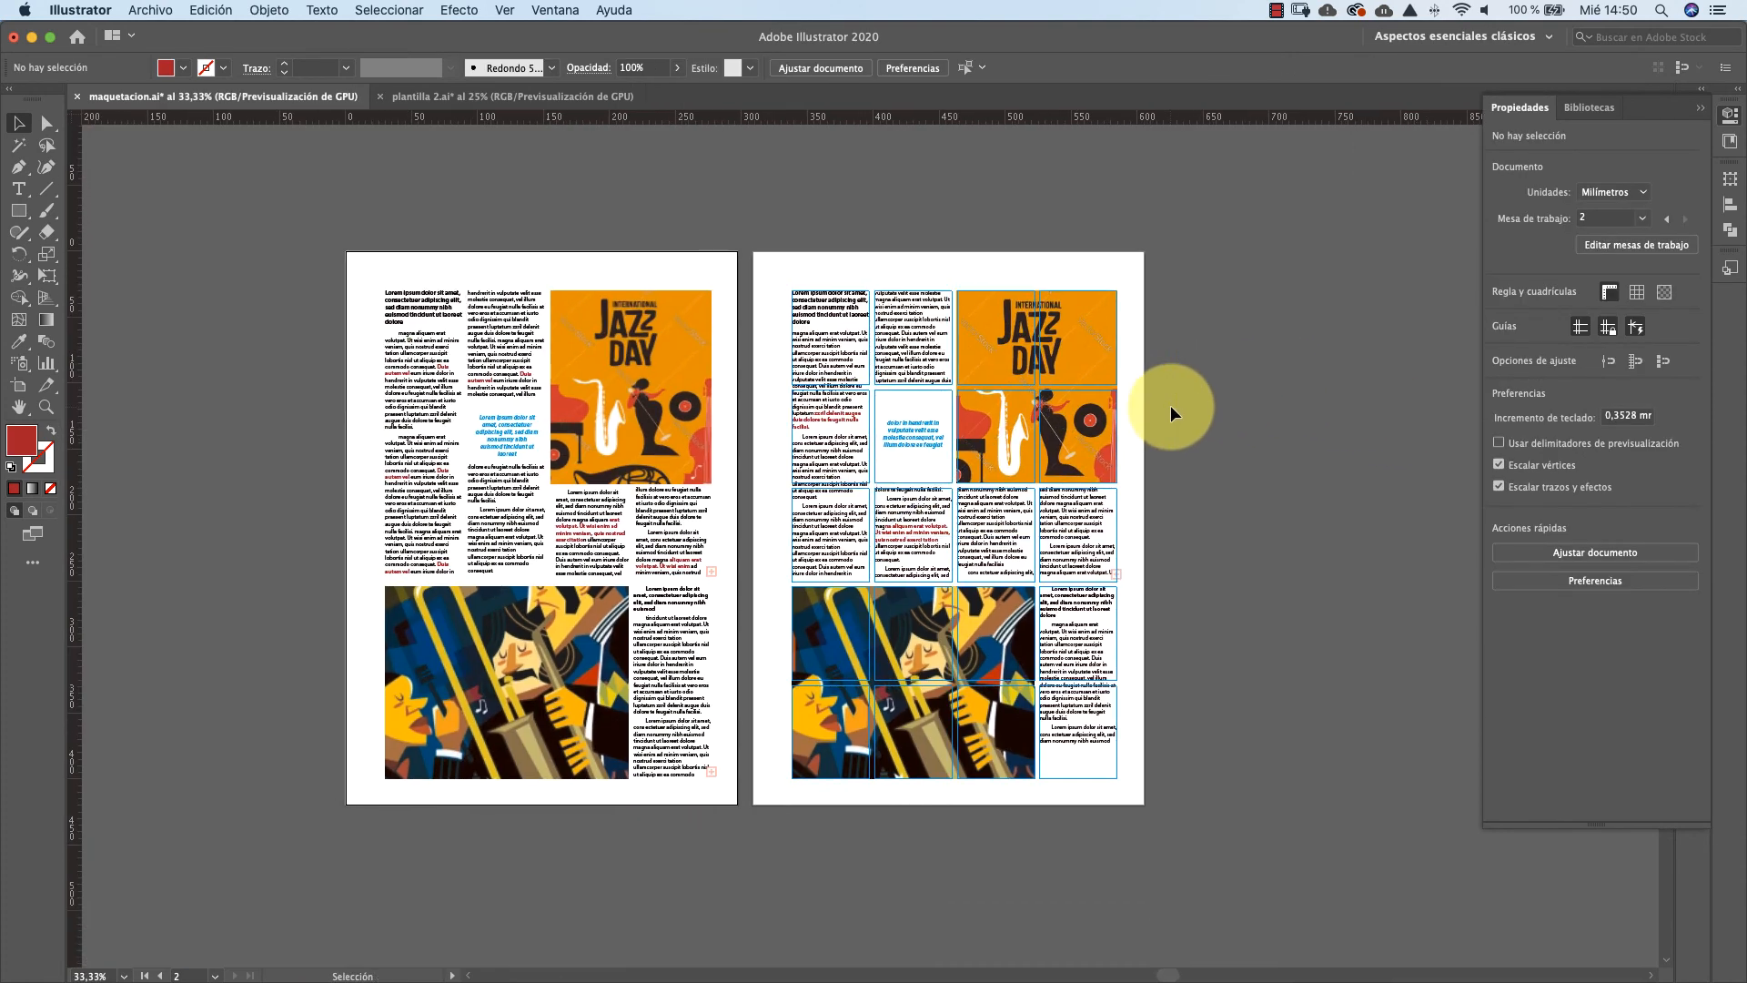